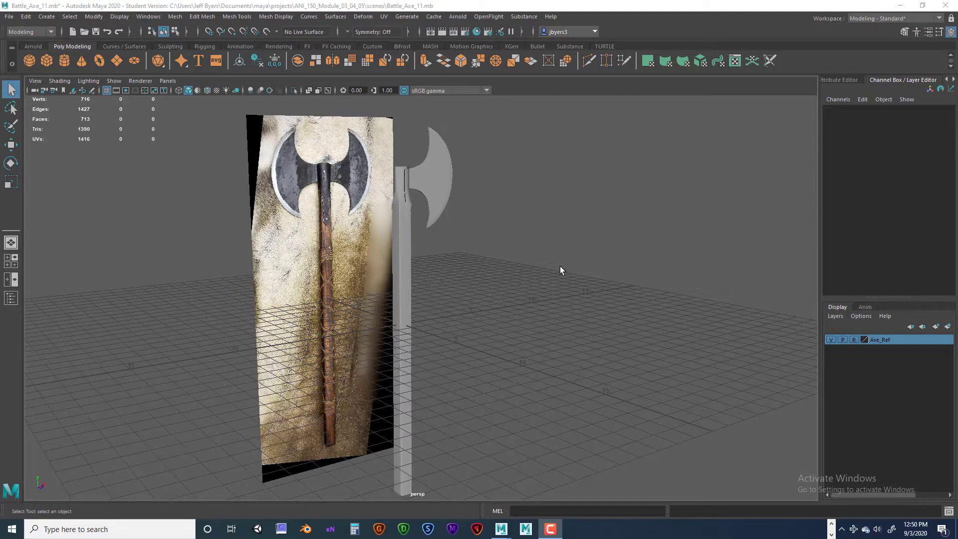
- Select the axe blade mesh and isolate it in the top view, framed closely for inspection
alt+drag(508, 265, 506, 280)
click(432, 195)
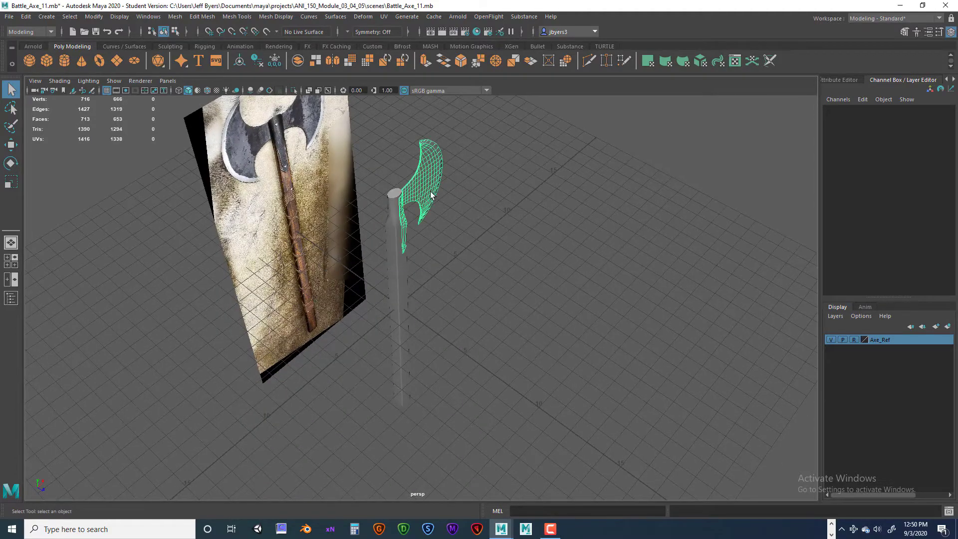
scroll(437, 203, up, 4)
alt+drag(437, 203, 506, 217)
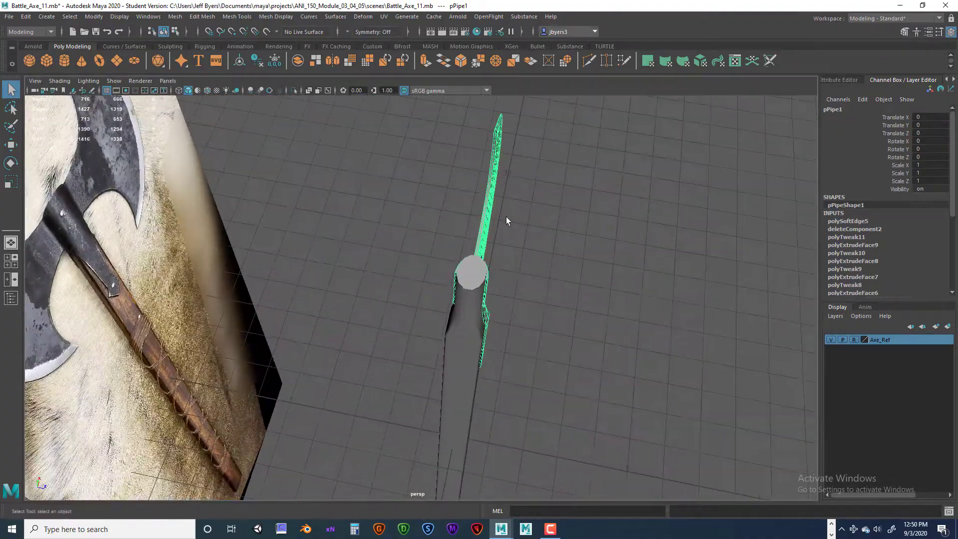
key(space)
key(space)
scroll(377, 241, down, 5)
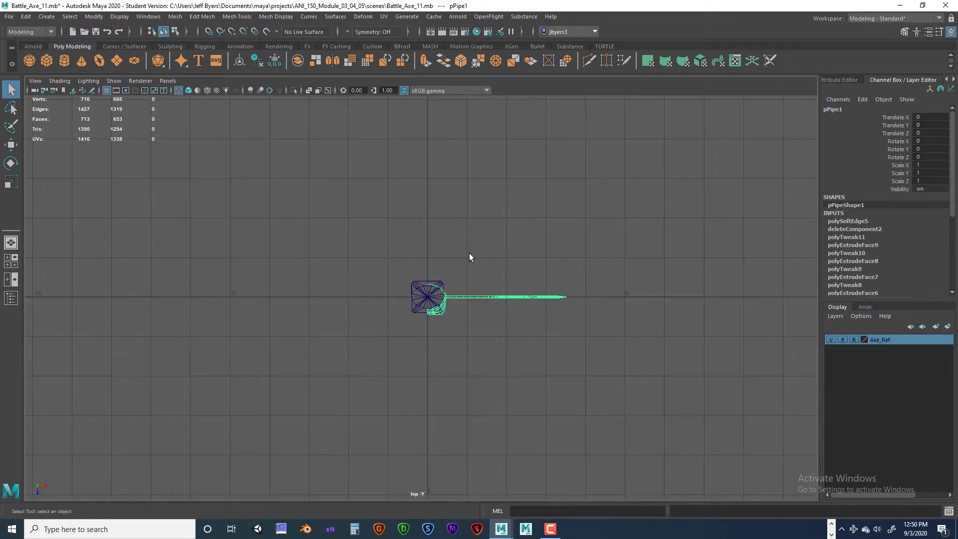
alt+middle_drag(469, 253, 305, 299)
scroll(338, 248, up, 2)
scroll(507, 256, up, 5)
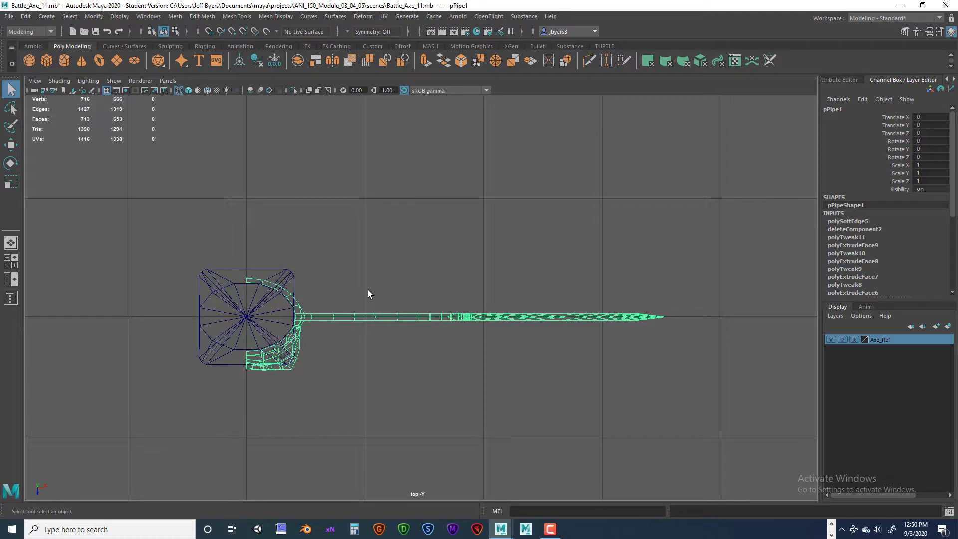
key(ctrl+1)
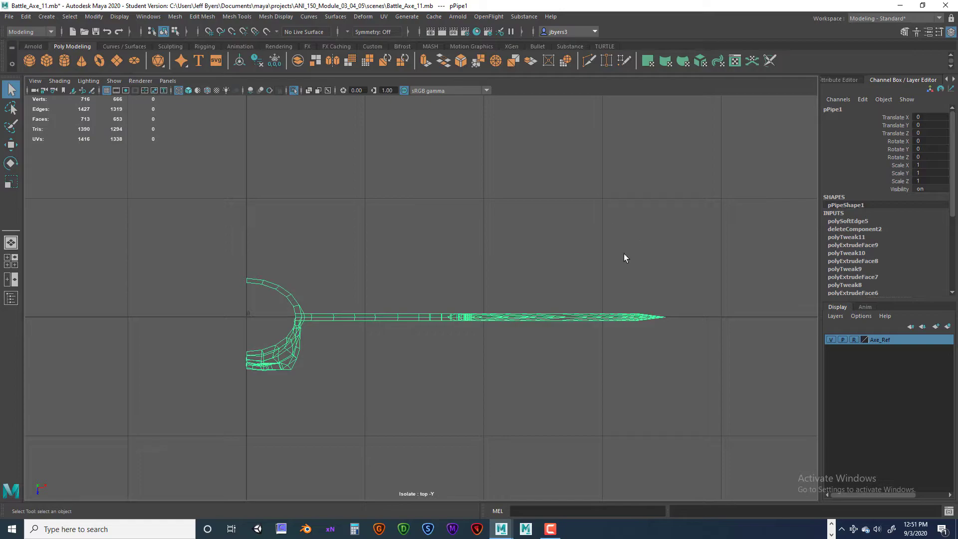
- Isolate the selected blade mesh in the perspective view as well, hiding the handle and reference image
key(space)
key(space)
alt+drag(577, 264, 535, 317)
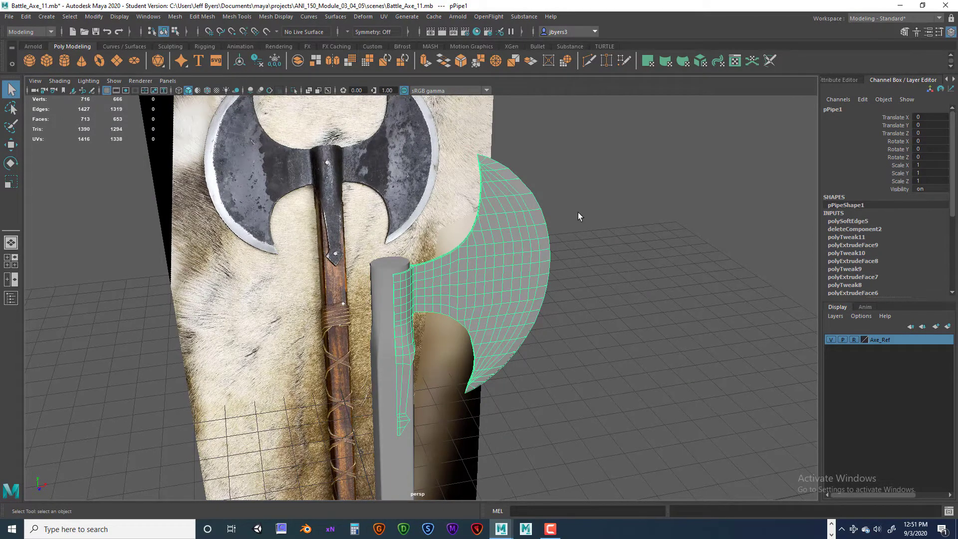
key(ctrl+1)
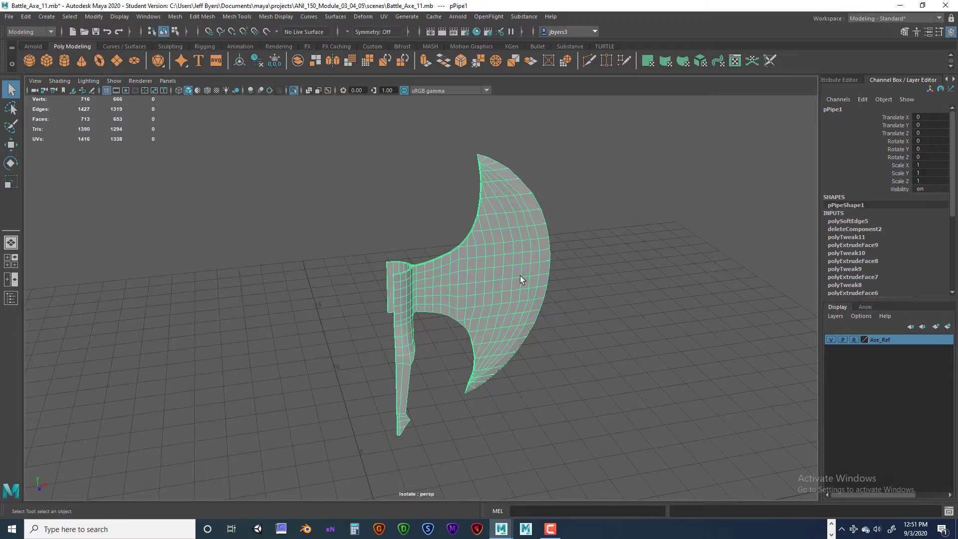
- Examine the tapering tongue below the blade's collar from outside and inside, checking its edge thickness and edge flow
alt+drag(514, 309, 437, 305)
scroll(438, 304, up, 5)
alt+middle_drag(437, 305, 542, 306)
click(465, 328)
scroll(465, 330, up, 5)
alt+drag(465, 318, 438, 308)
scroll(438, 308, up, 4)
alt+middle_drag(438, 309, 474, 338)
alt+drag(474, 337, 460, 321)
alt+middle_drag(431, 289, 449, 324)
click(420, 222)
alt+drag(403, 276, 420, 267)
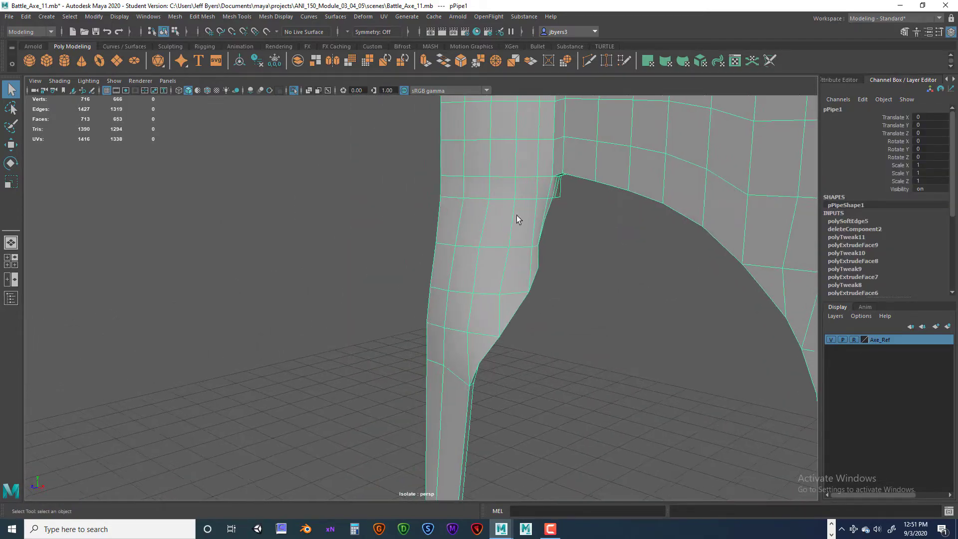
alt+drag(471, 324, 465, 372)
click(332, 349)
click(375, 323)
alt+drag(373, 340, 448, 366)
alt+drag(507, 411, 429, 335)
alt+middle_drag(430, 336, 432, 352)
alt+drag(431, 353, 314, 333)
alt+middle_drag(366, 342, 380, 180)
alt+drag(399, 306, 435, 337)
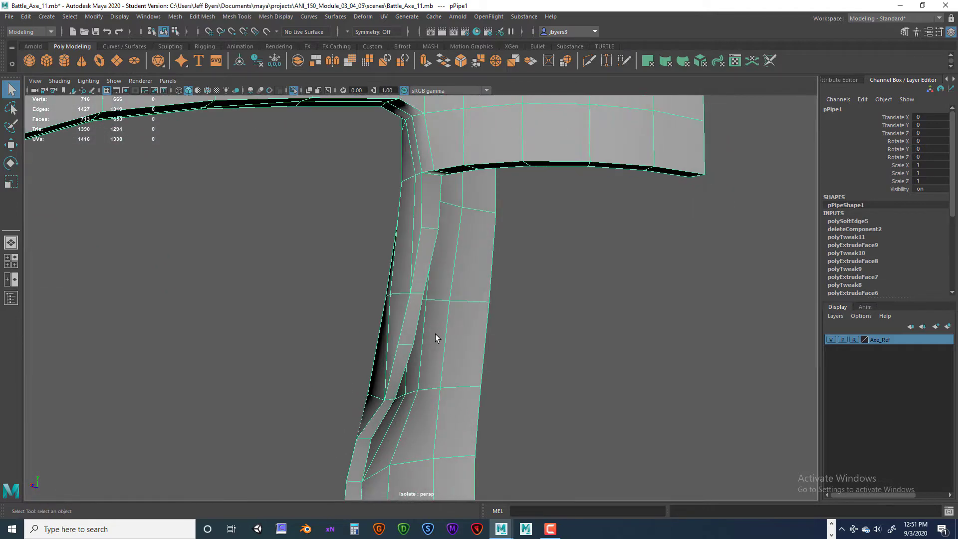
- Switch the blade mesh to vertex editing and move a vertex on the tongue's angled side edge along Z
right_drag(391, 255, 345, 256)
click(394, 399)
alt+drag(432, 417, 373, 429)
alt+drag(374, 429, 376, 399)
alt+drag(369, 349, 382, 377)
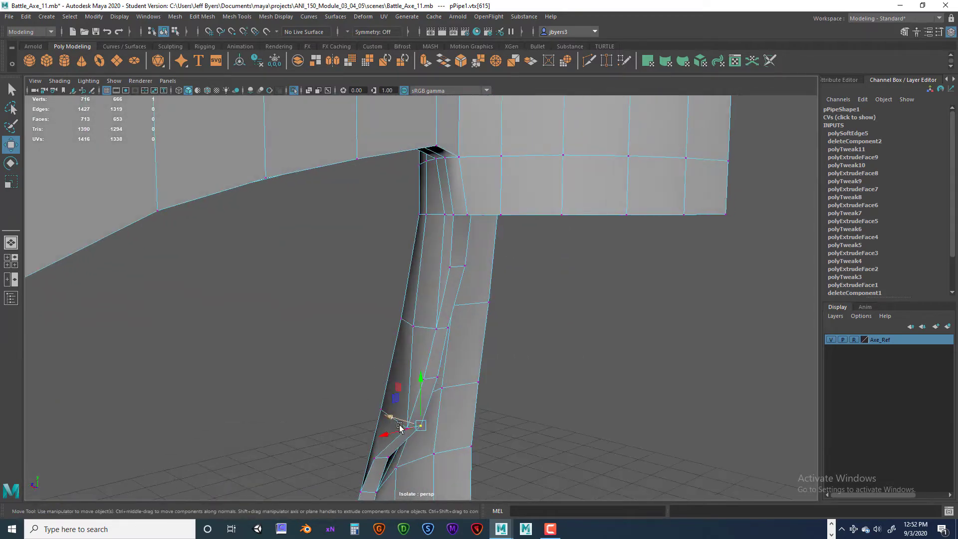
alt+drag(399, 425, 388, 447)
drag(372, 433, 378, 438)
alt+drag(378, 439, 591, 360)
- In the side view, adjust the vertices along the tongue's angled edge below the collar to even out its taper
scroll(591, 361, down, 6)
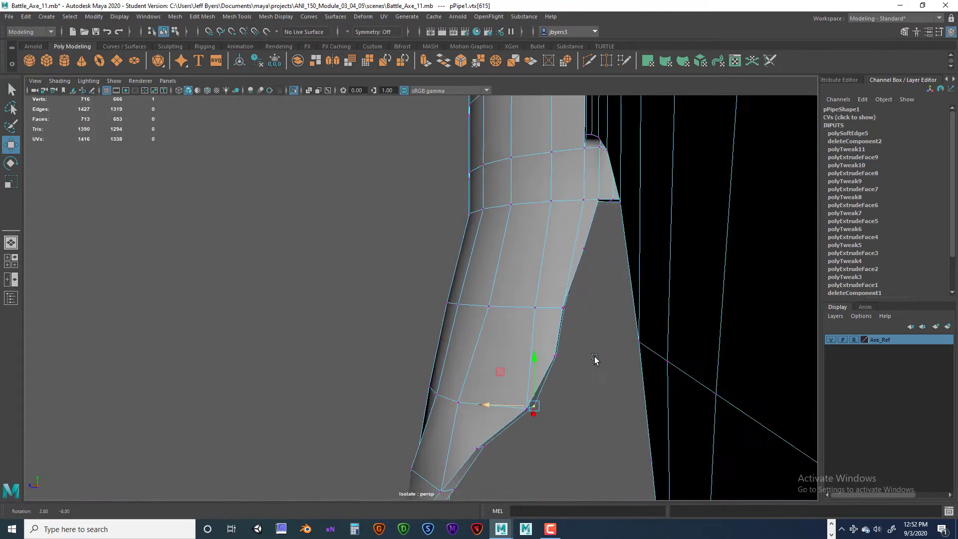
key(space)
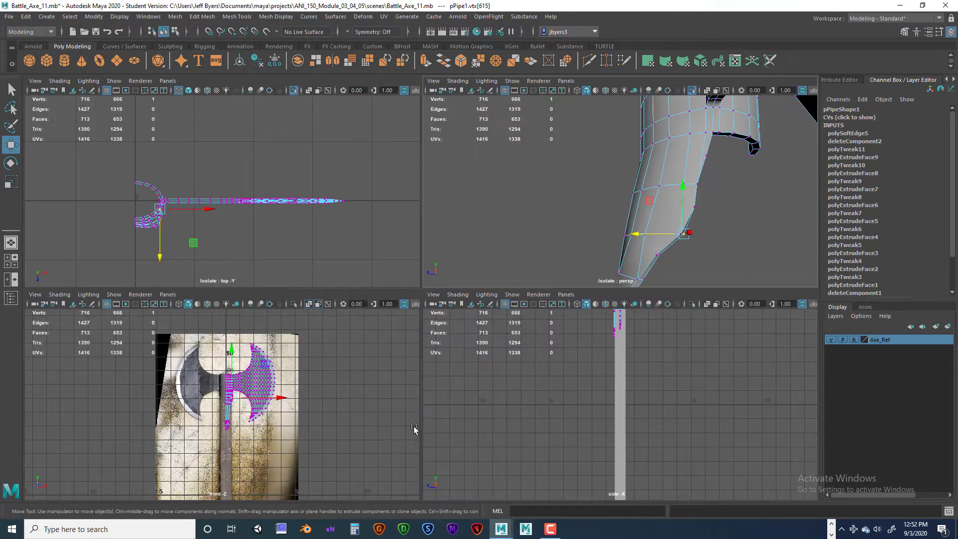
key(space)
scroll(521, 357, up, 8)
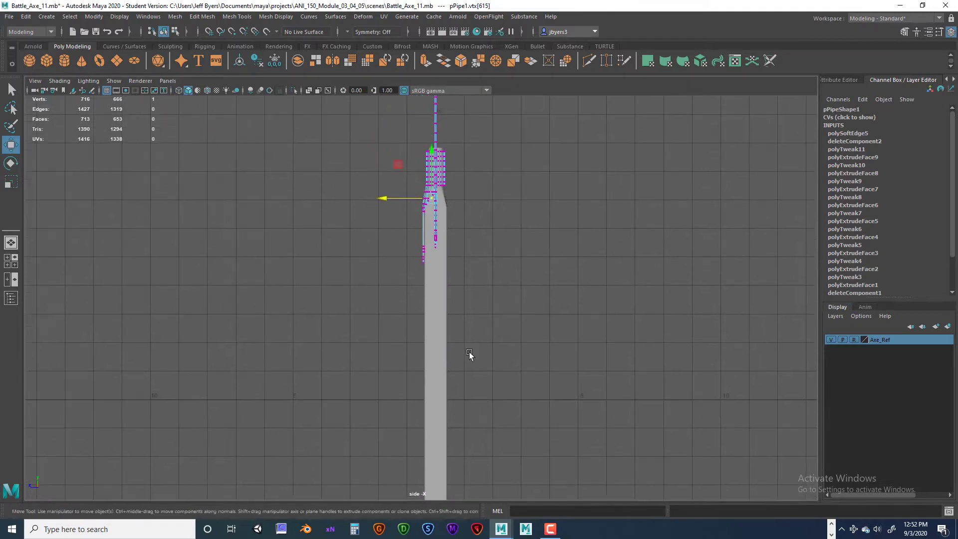
scroll(480, 390, up, 10)
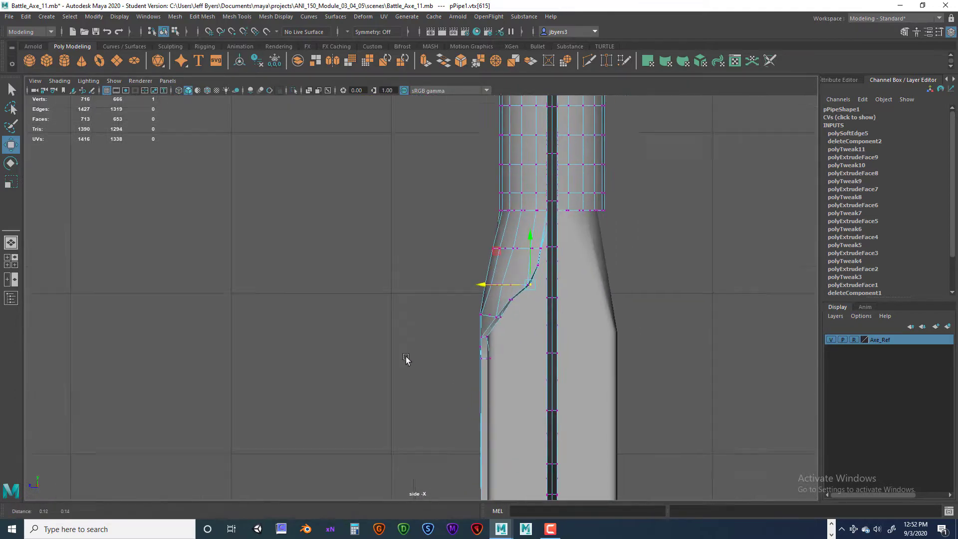
alt+middle_drag(366, 410, 415, 281)
scroll(414, 302, up, 2)
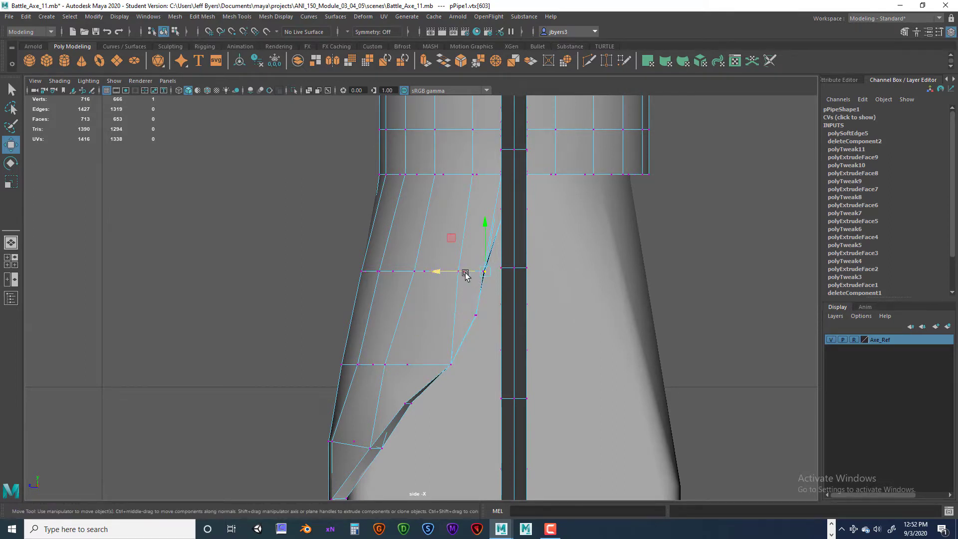
- Inspect the tongue's profile against the handle in the side view, from the collar down along the narrow strip
alt+middle_drag(440, 373, 469, 297)
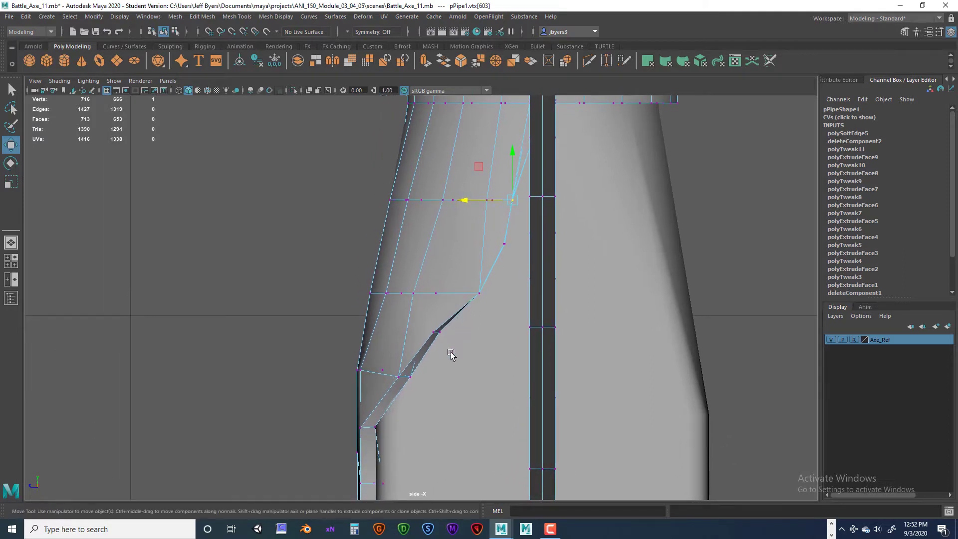
alt+middle_drag(450, 353, 475, 336)
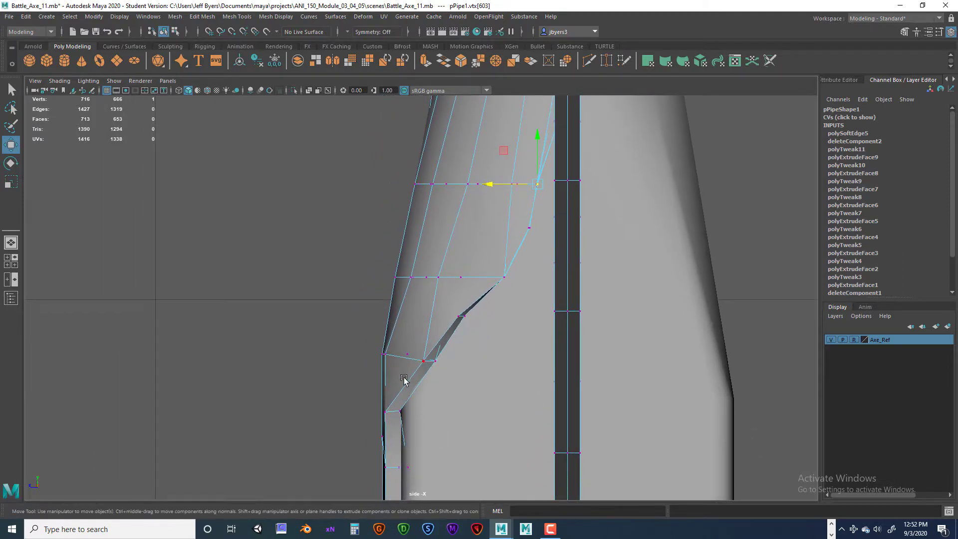
alt+middle_drag(405, 411, 412, 270)
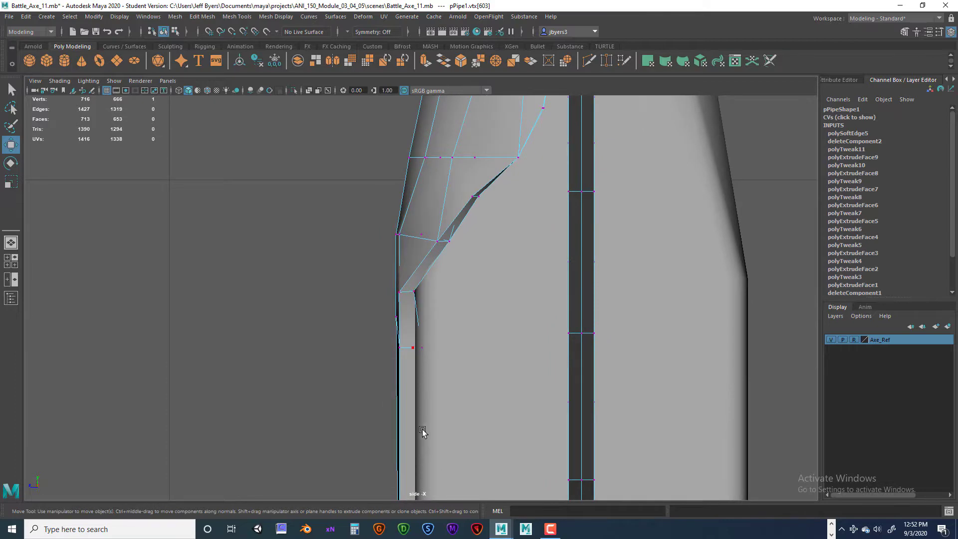
scroll(422, 431, down, 10)
alt+middle_drag(423, 357, 423, 462)
scroll(428, 460, up, 7)
alt+middle_drag(423, 426, 412, 241)
scroll(432, 321, up, 4)
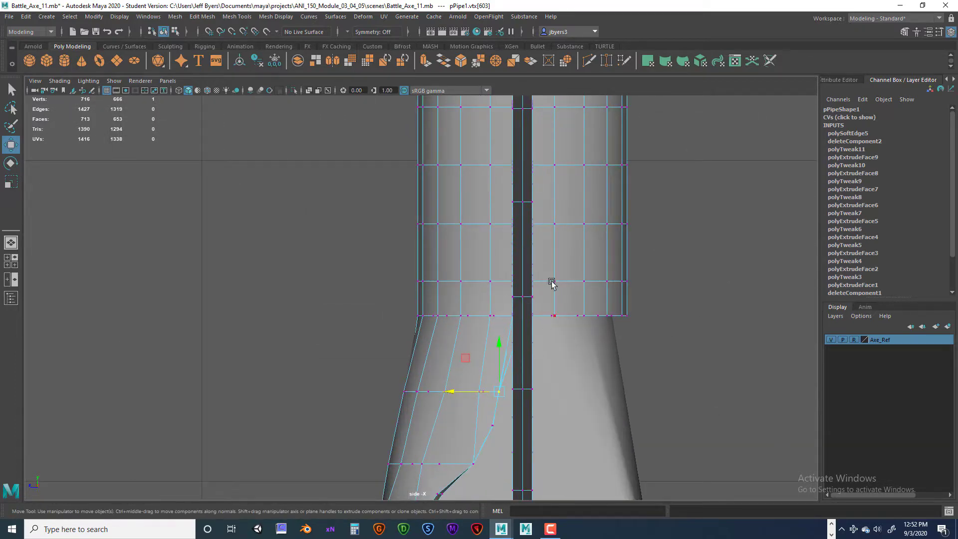
alt+middle_drag(507, 415, 530, 314)
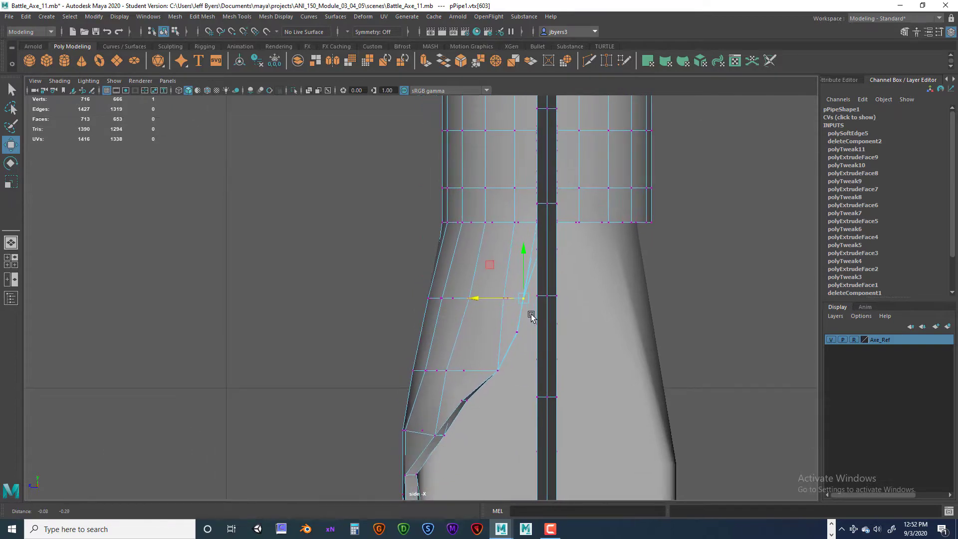
- In the perspective view, shift the paired vertices along the tongue's angled edge along Z to form a smoother curve
key(space)
key(space)
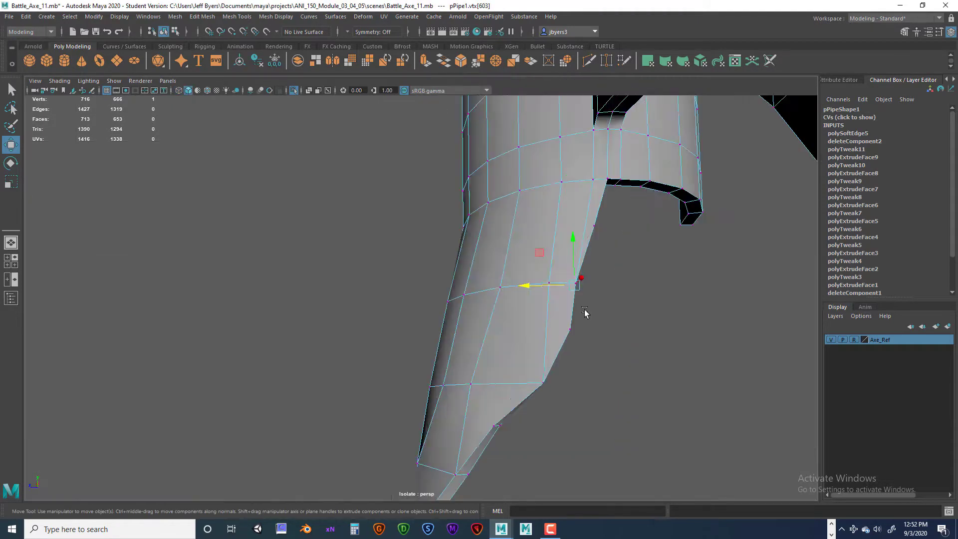
alt+drag(583, 280, 550, 267)
alt+drag(604, 199, 557, 265)
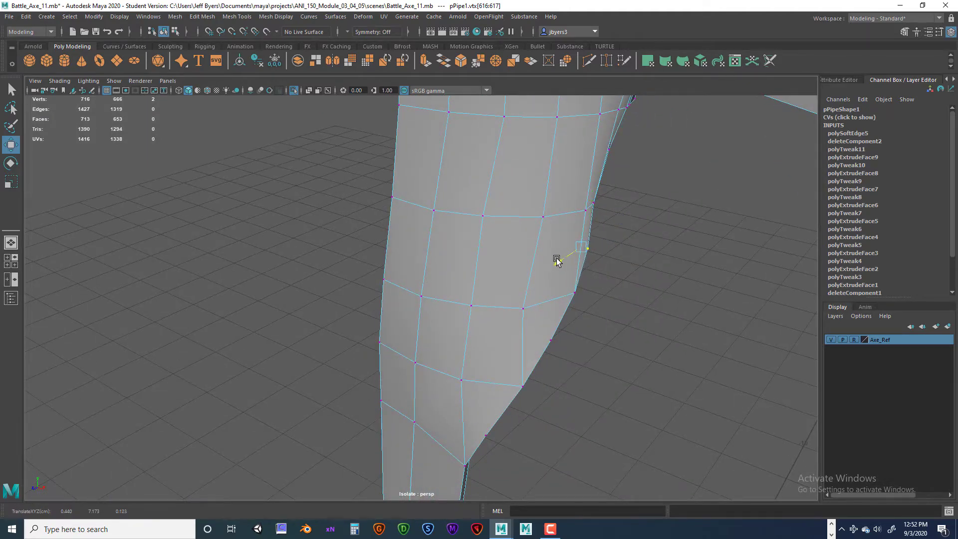
alt+drag(558, 262, 557, 318)
alt+drag(556, 318, 582, 198)
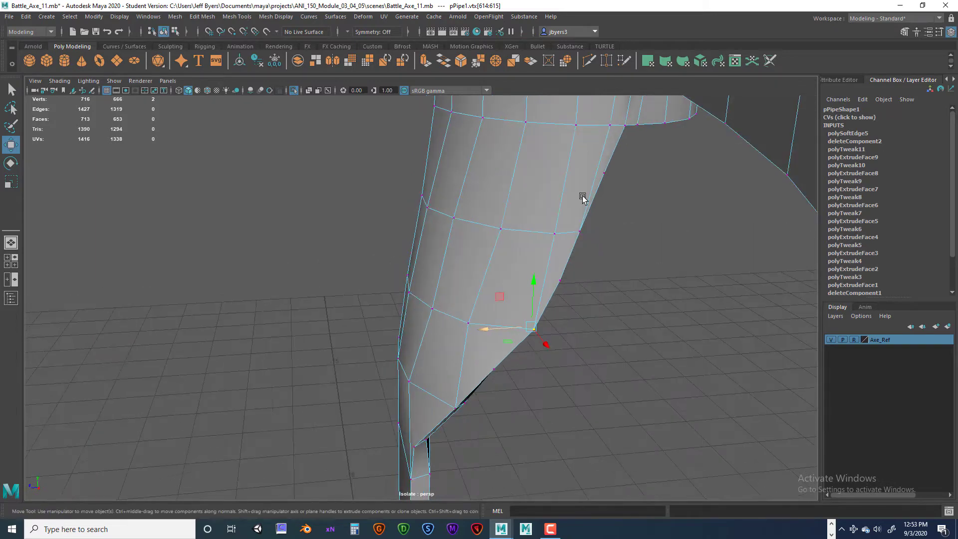
alt+drag(473, 399, 513, 387)
- Preview the blade mesh smoothed and examine the tongue's edge and the curve under the blade
key(3)
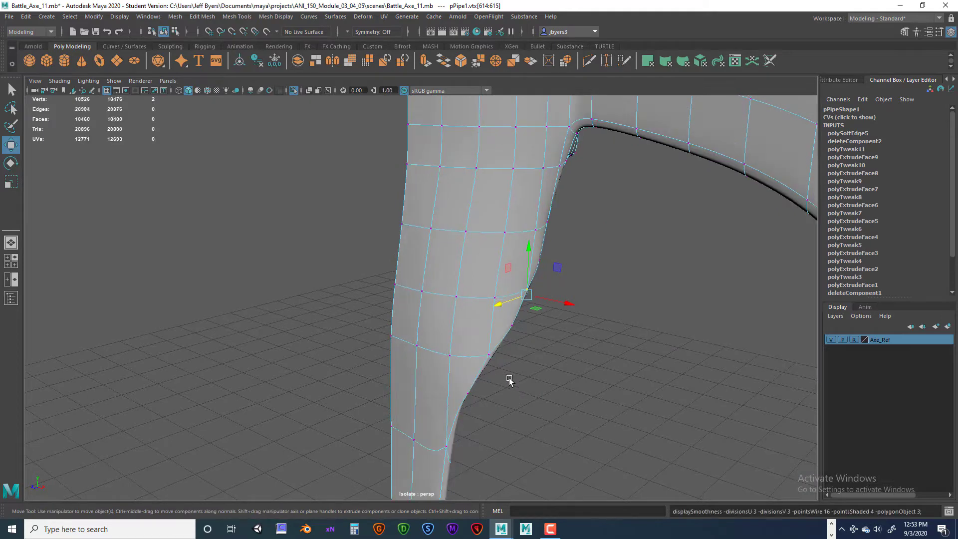
right_drag(441, 301, 444, 316)
click(569, 327)
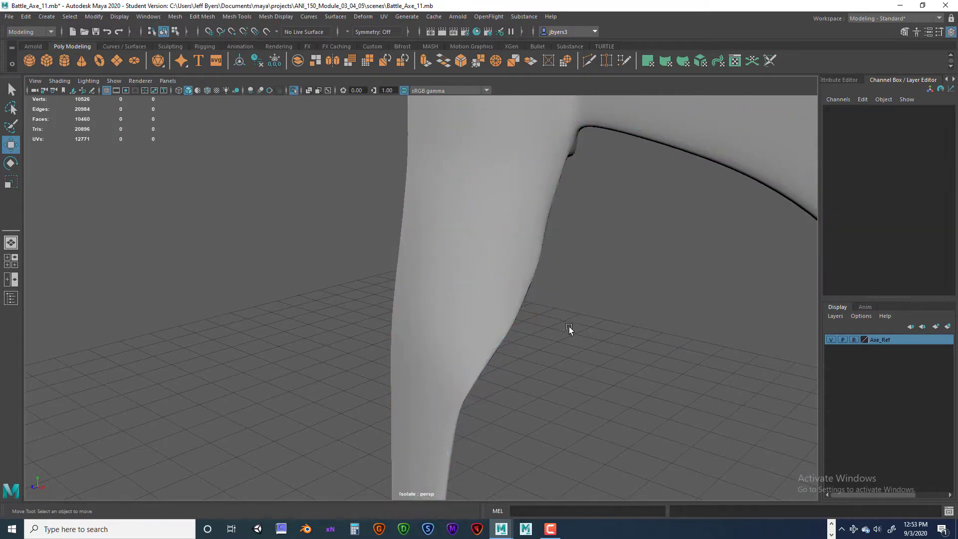
alt+drag(523, 346, 537, 327)
click(486, 293)
alt+drag(485, 293, 498, 315)
alt+middle_drag(499, 314, 498, 317)
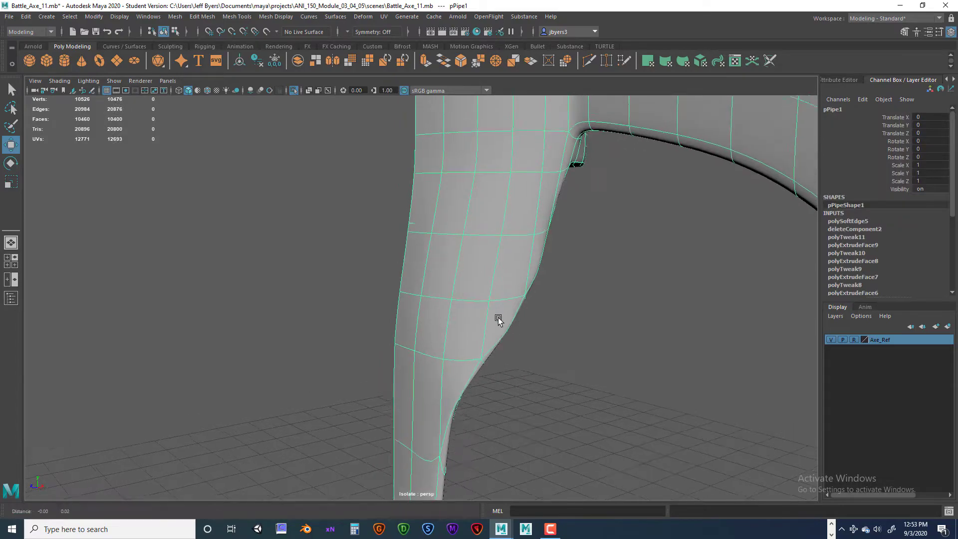
alt+drag(498, 317, 530, 342)
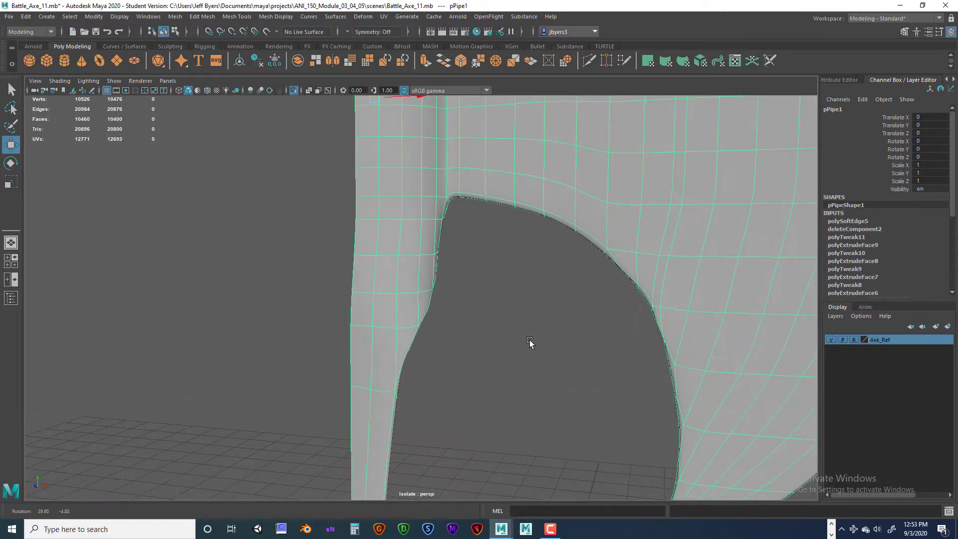
key(f)
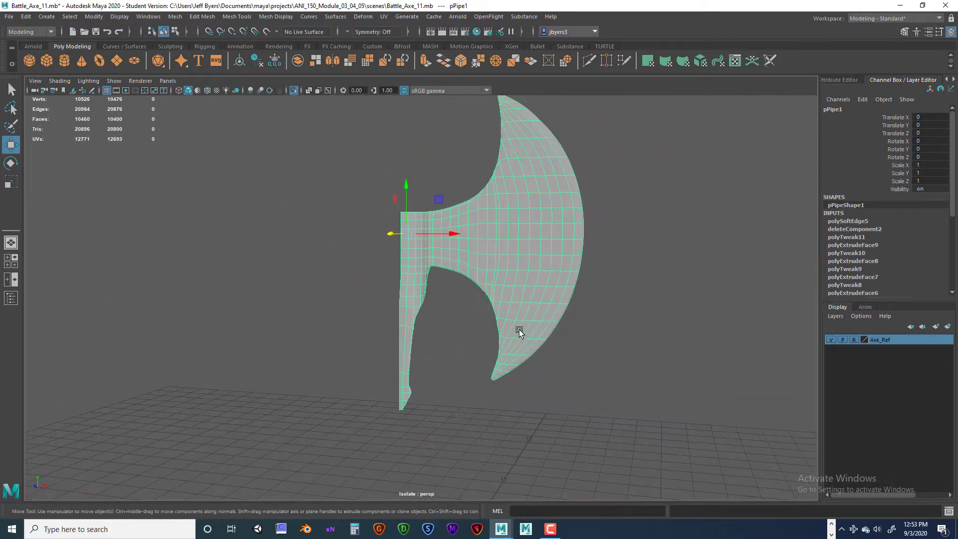
scroll(502, 325, up, 8)
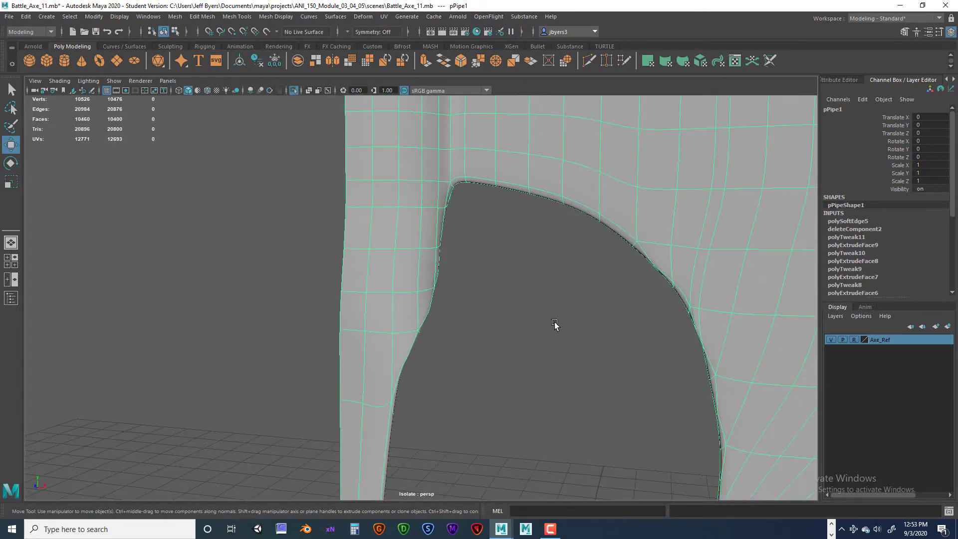
alt+drag(709, 380, 588, 313)
alt+middle_drag(565, 314, 584, 373)
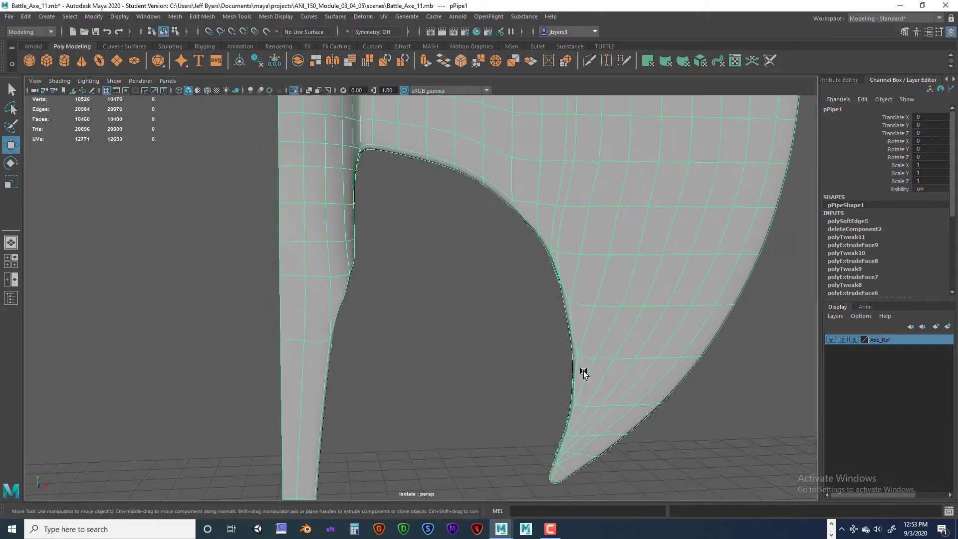
- Turn off the smooth preview and examine the unsmoothed tongue edge and its junction with the blade
key(1)
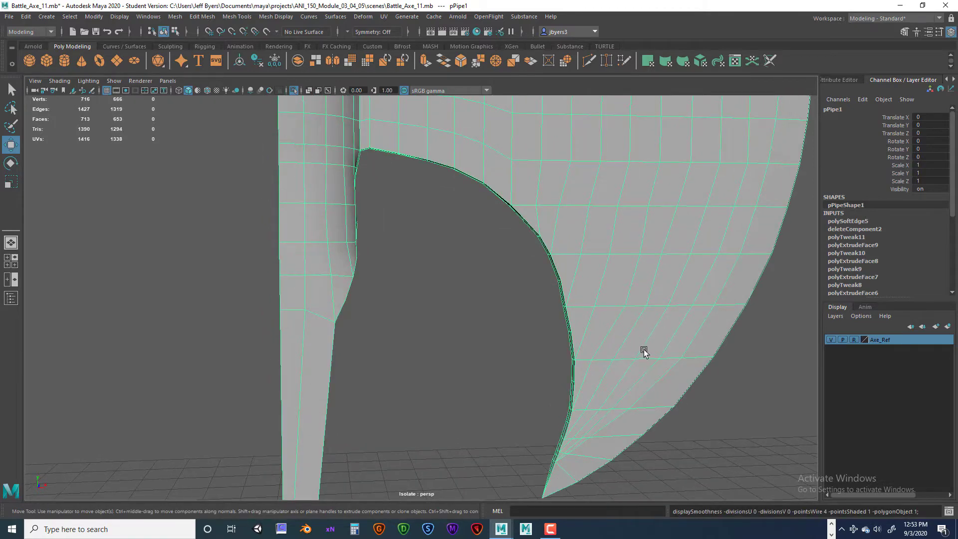
mouse_move(643, 349)
alt+mouse_down()
mouse_move(599, 348)
mouse_move(643, 346)
alt+mouse_up()
scroll(568, 356, up, 4)
alt+middle_drag(491, 306, 495, 318)
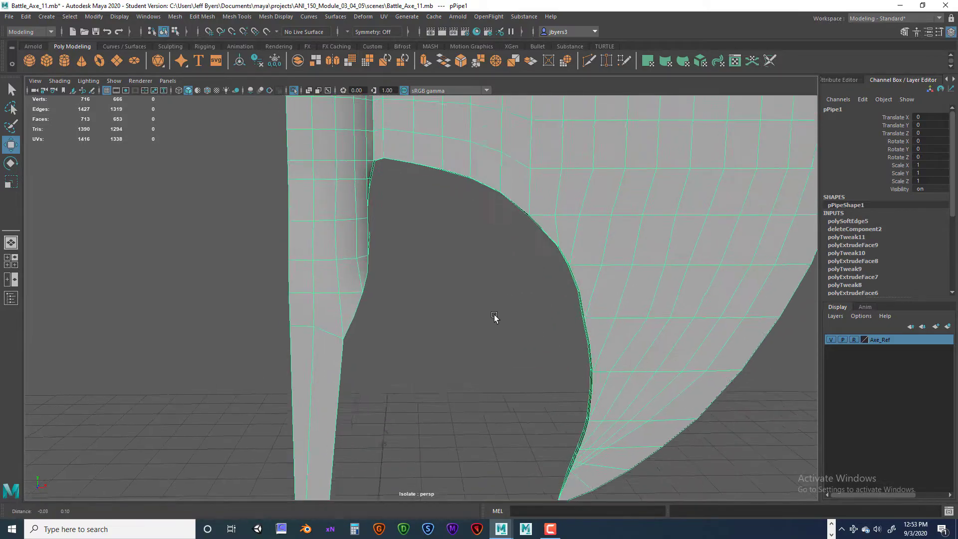
alt+drag(494, 318, 464, 344)
alt+drag(521, 335, 455, 370)
scroll(491, 342, down, 6)
scroll(454, 368, up, 5)
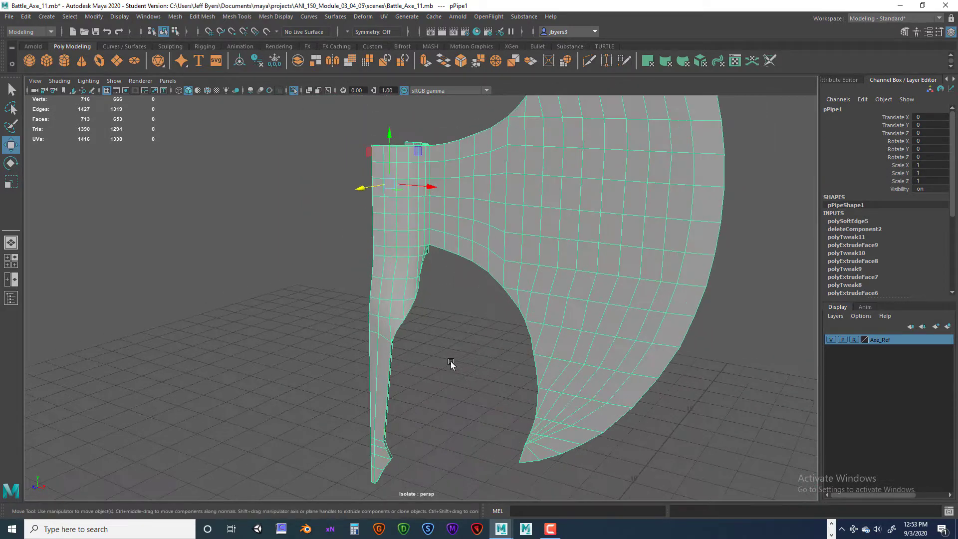
scroll(450, 361, up, 3)
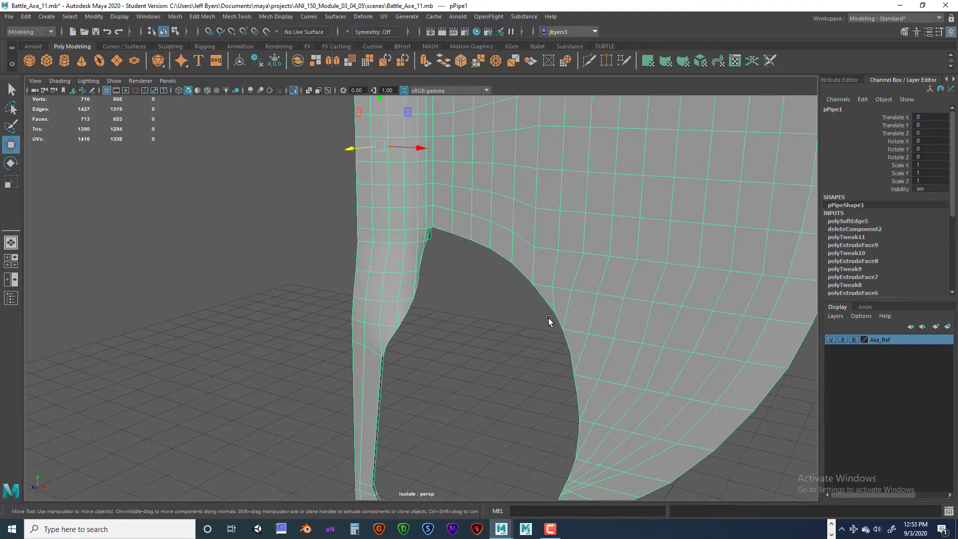
alt+drag(548, 319, 500, 320)
scroll(499, 322, up, 2)
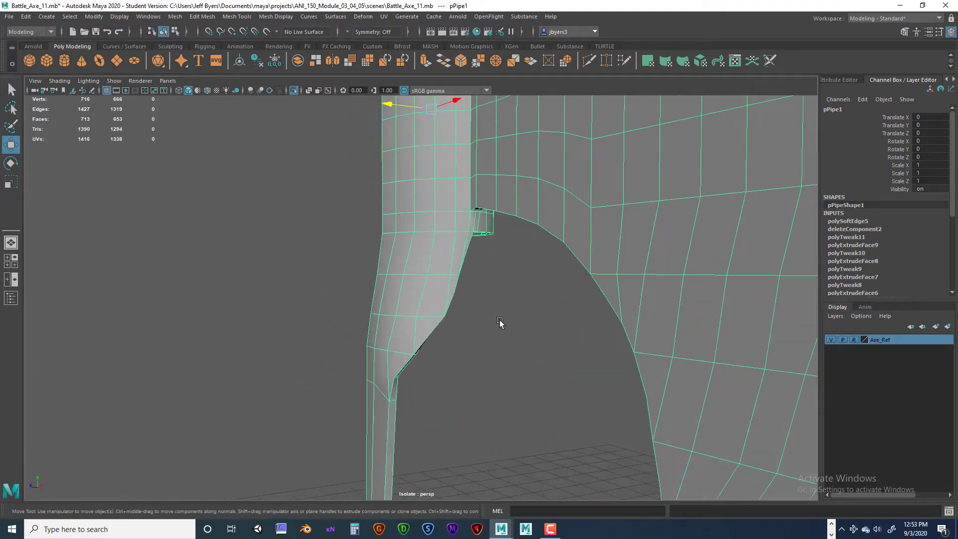
- Save the scene as a new version named Battle_Axe_12.mb
alt+drag(448, 292, 480, 348)
scroll(480, 349, up, 5)
alt+drag(415, 340, 390, 338)
right_drag(390, 338, 375, 314)
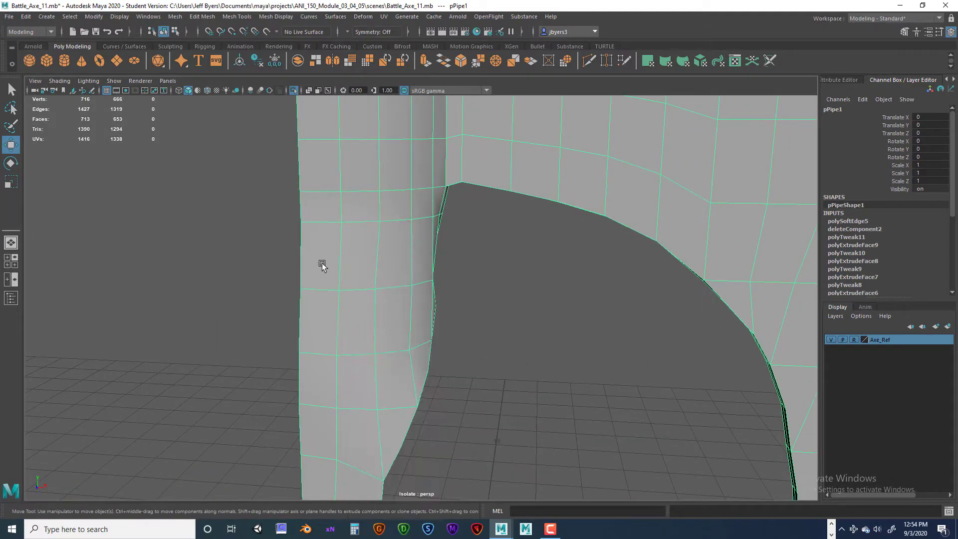
click(9, 17)
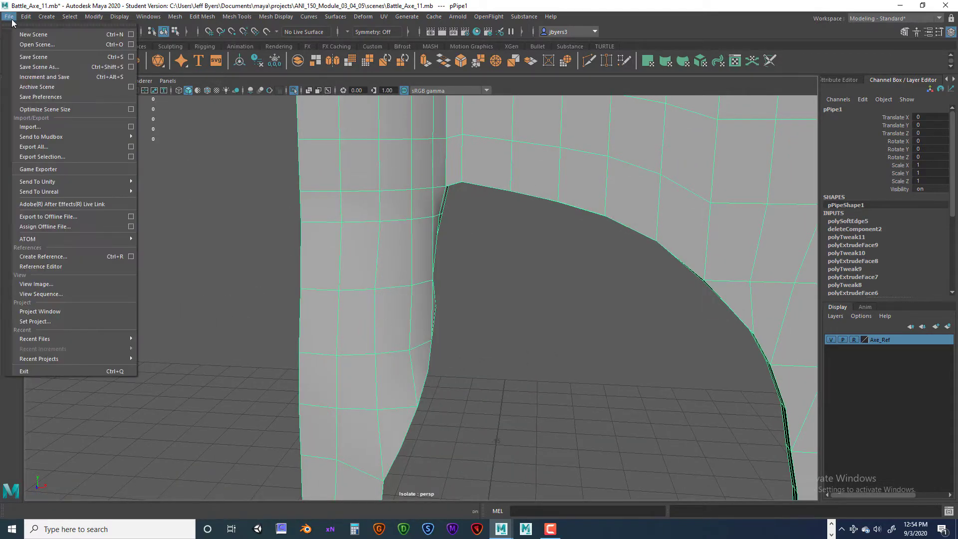
click(38, 67)
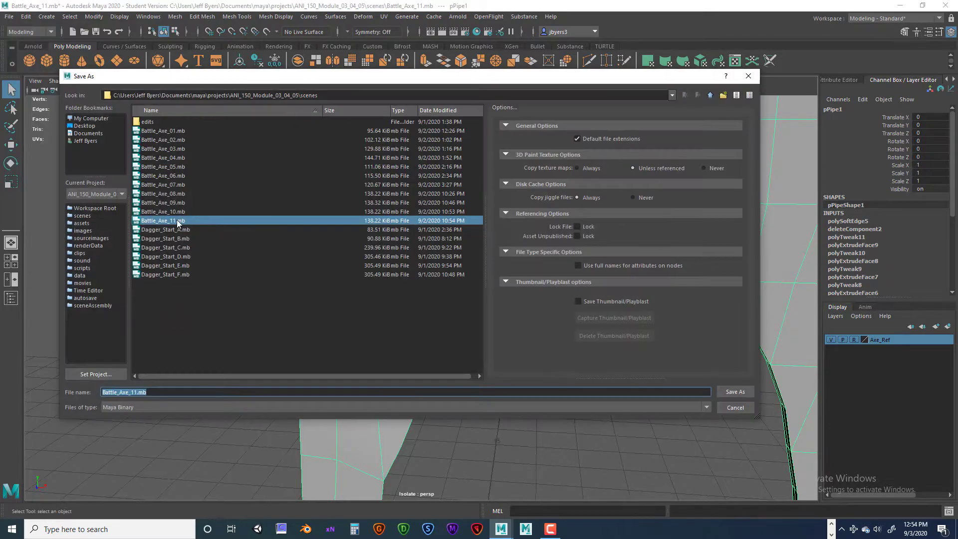
click(177, 220)
click(135, 391)
key(Delete)
text(2)
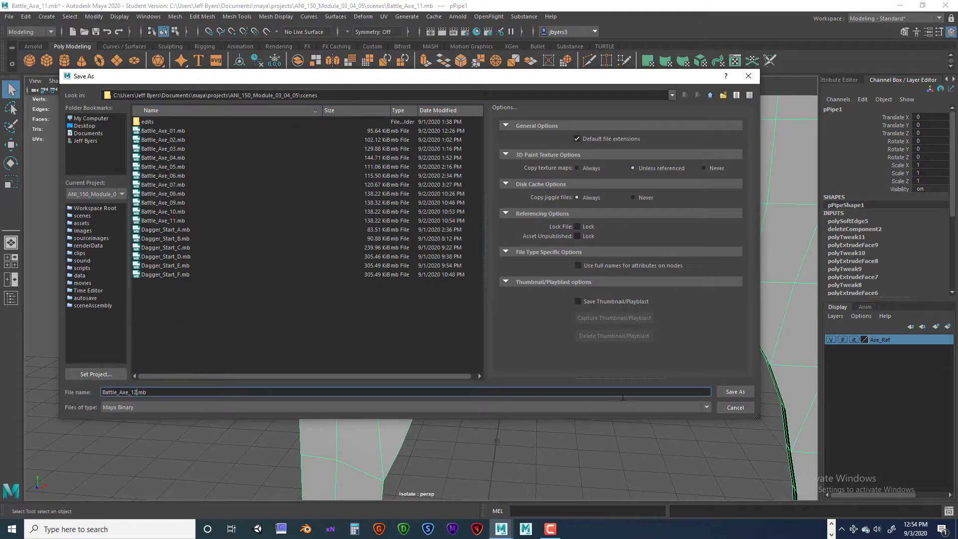
click(729, 391)
click(456, 274)
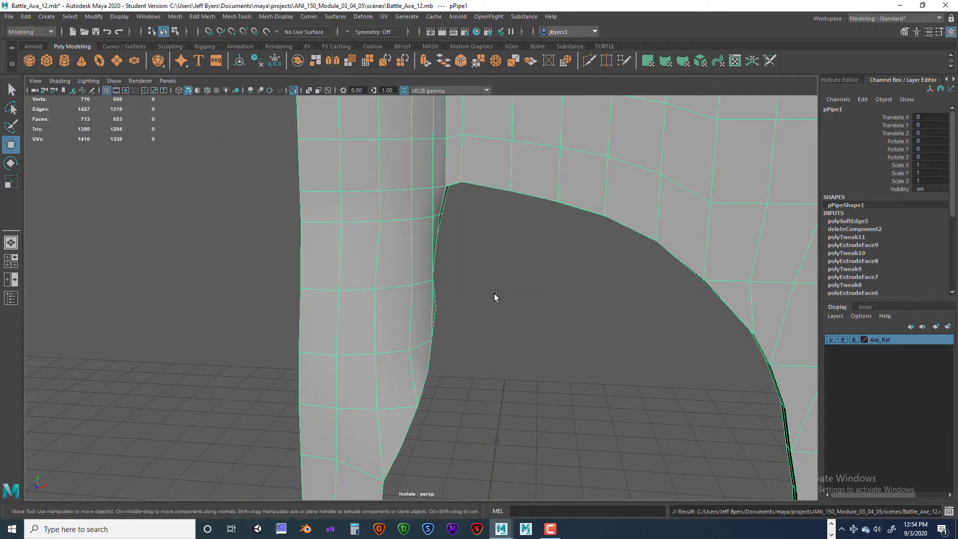
- Preview the blade mesh smoothed with the tongue and the curve under the blade in view
scroll(520, 310, down, 8)
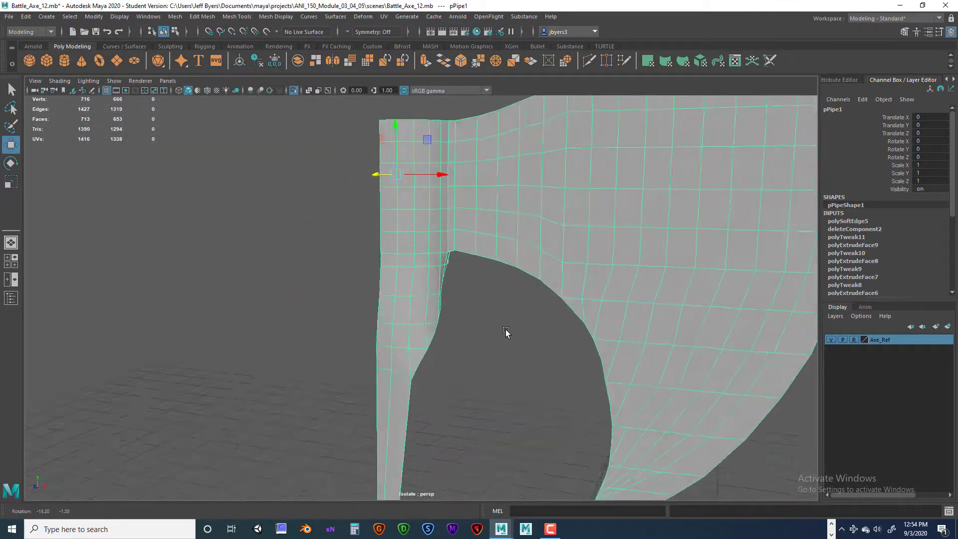
click(503, 321)
alt+drag(503, 320, 444, 290)
click(445, 291)
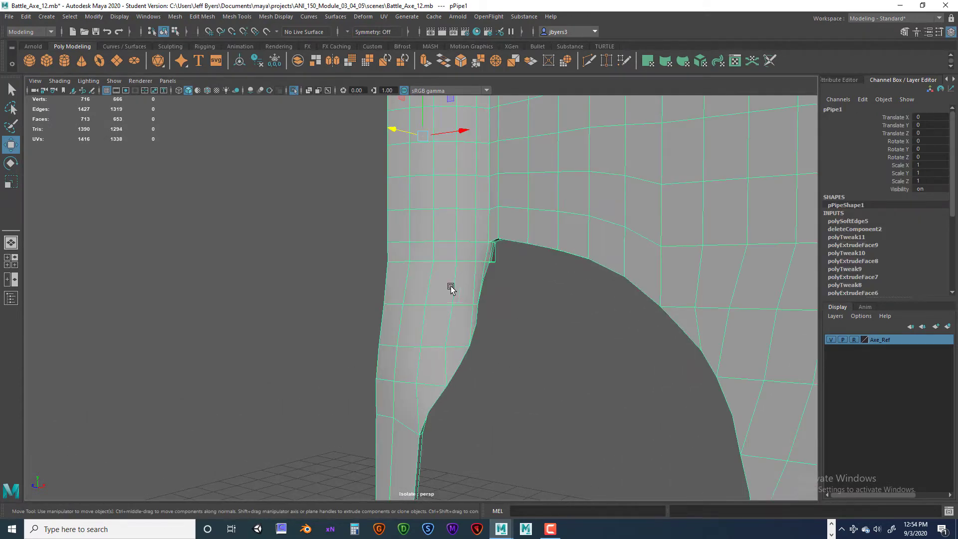
key(3)
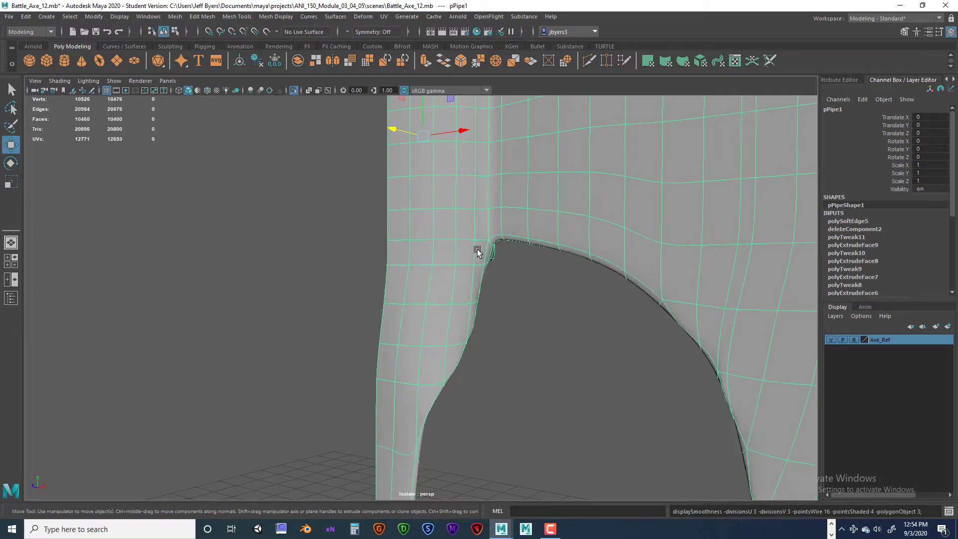
- Activate the Smooth sculpting tool and set its brush to a size of about 0.071 over the tongue
key(space)
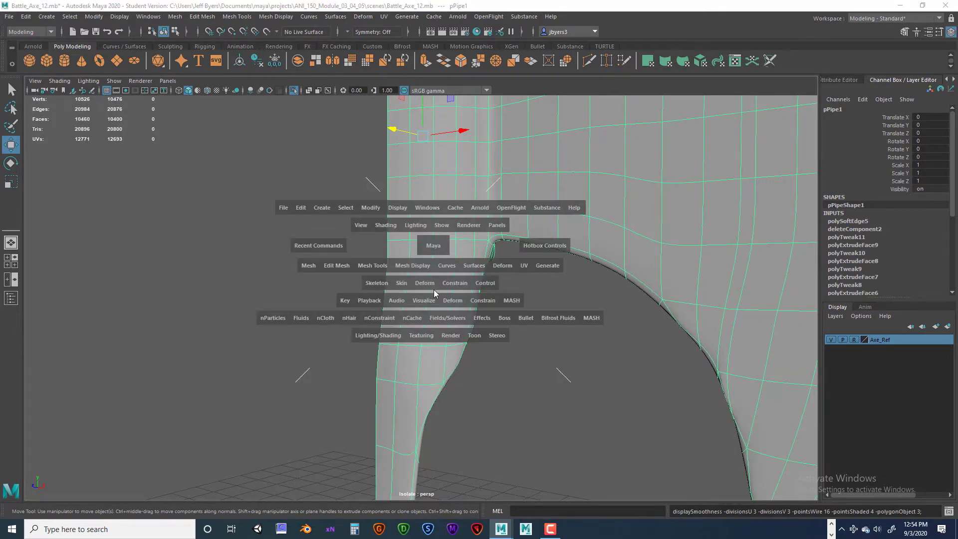
click(377, 266)
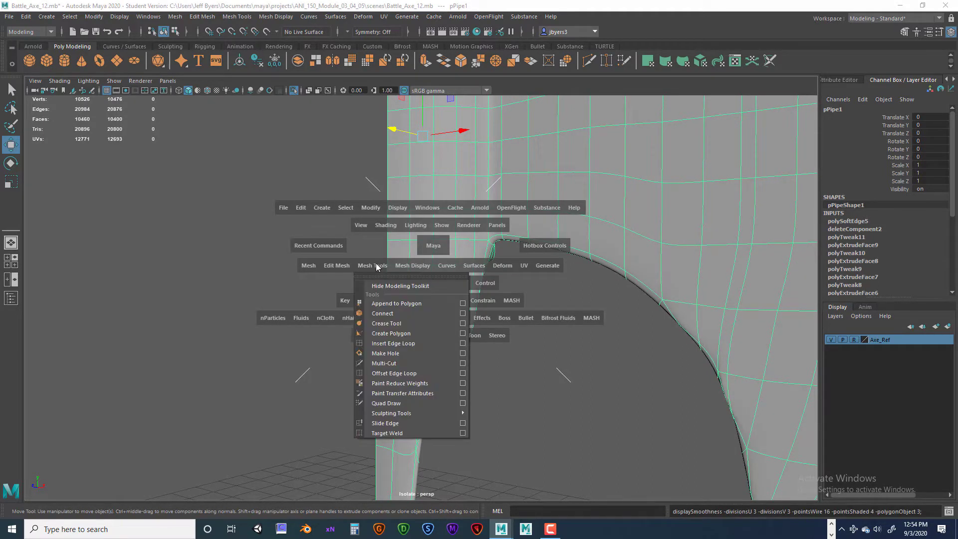
mouse_move(389, 414)
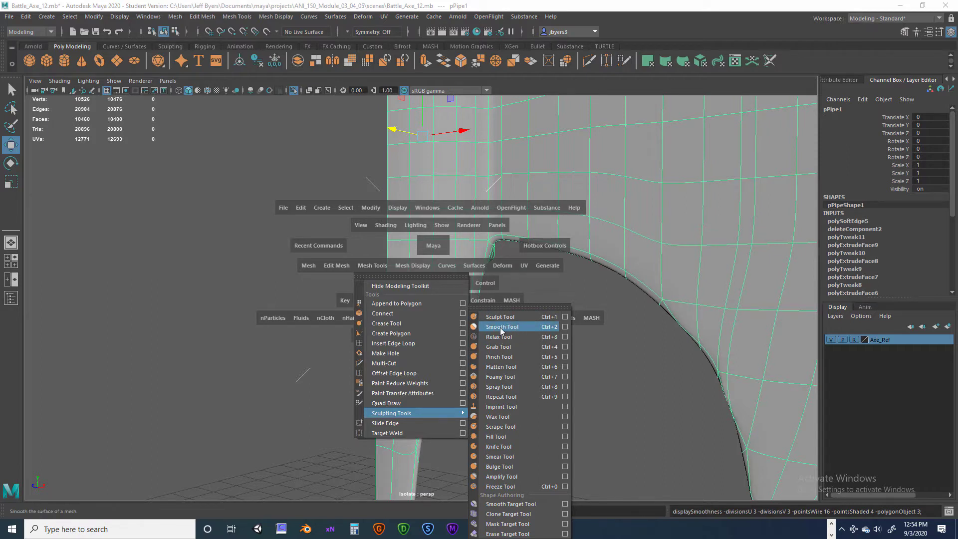
click(498, 327)
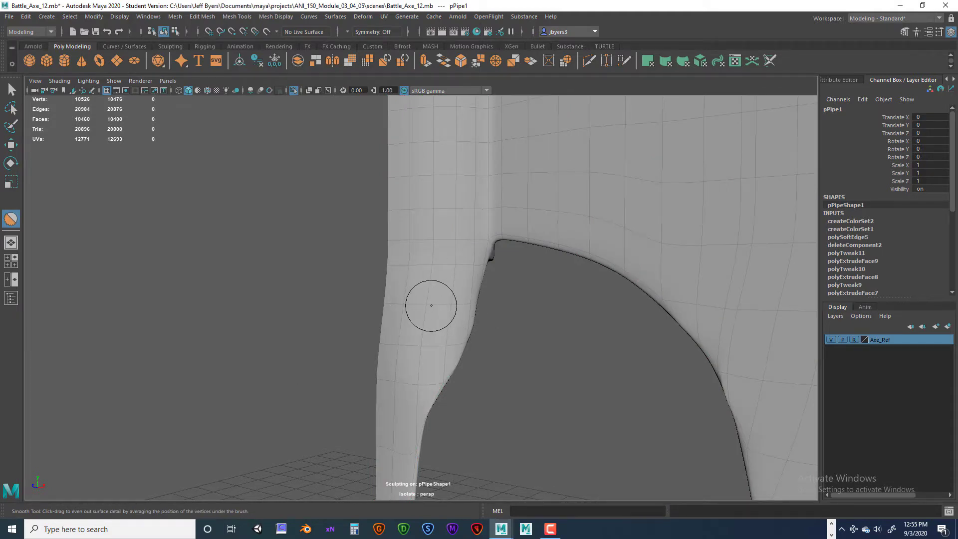
key(b)
mouse_move(425, 312)
mouse_down()
mouse_move(474, 312)
mouse_move(414, 308)
mouse_up()
scroll(428, 310, up, 5)
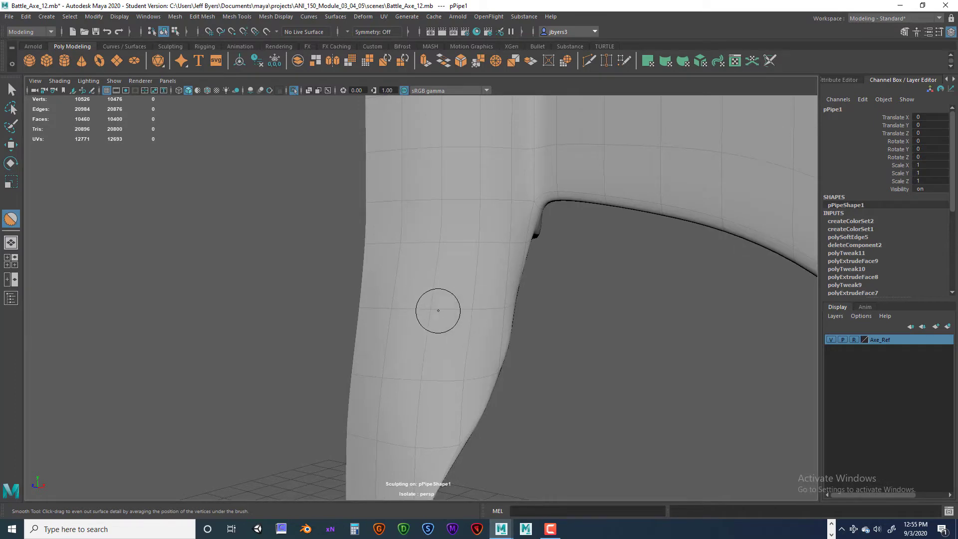
mouse_move(468, 312)
alt+mouse_down()
mouse_move(436, 321)
mouse_move(483, 325)
mouse_move(449, 317)
alt+mouse_up()
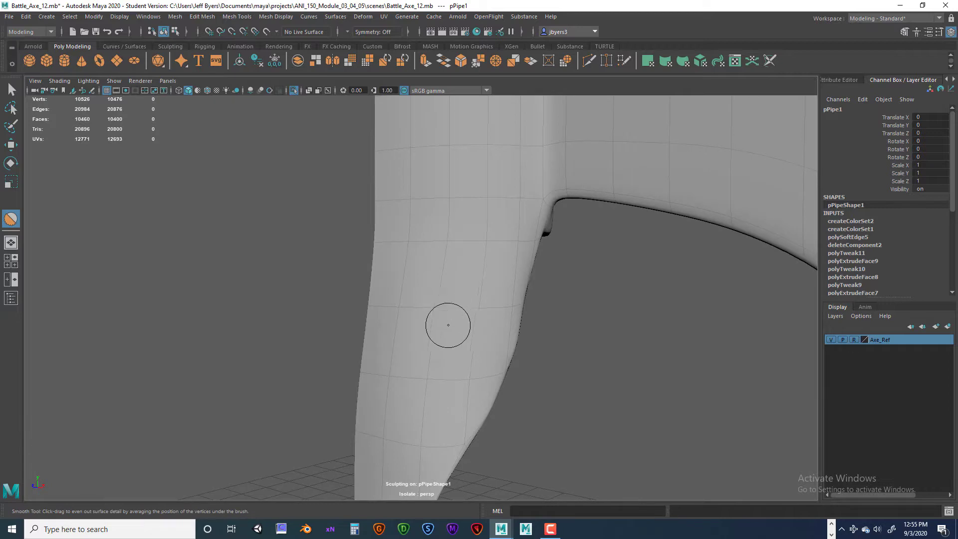
- Open the Smooth tool's settings and set the brush strength to 0.1
key(space)
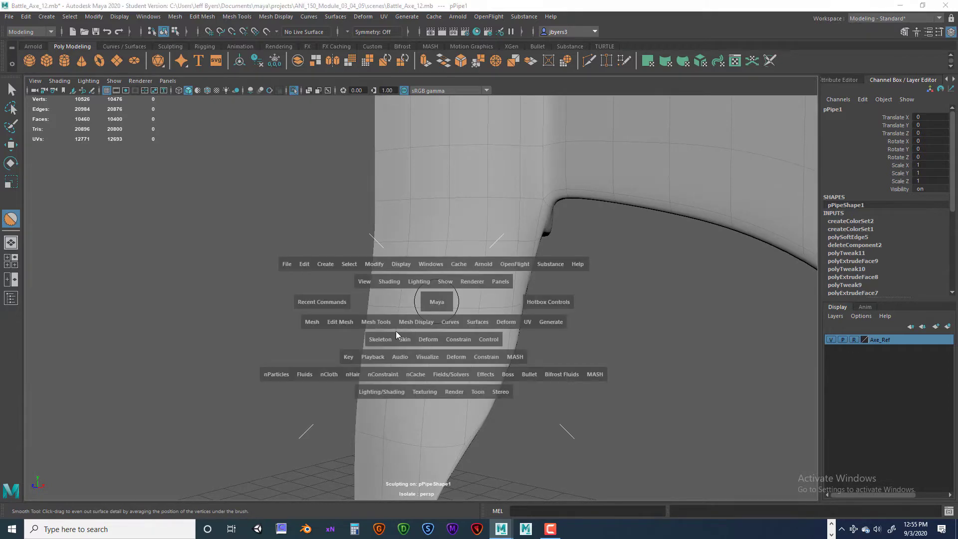
click(381, 322)
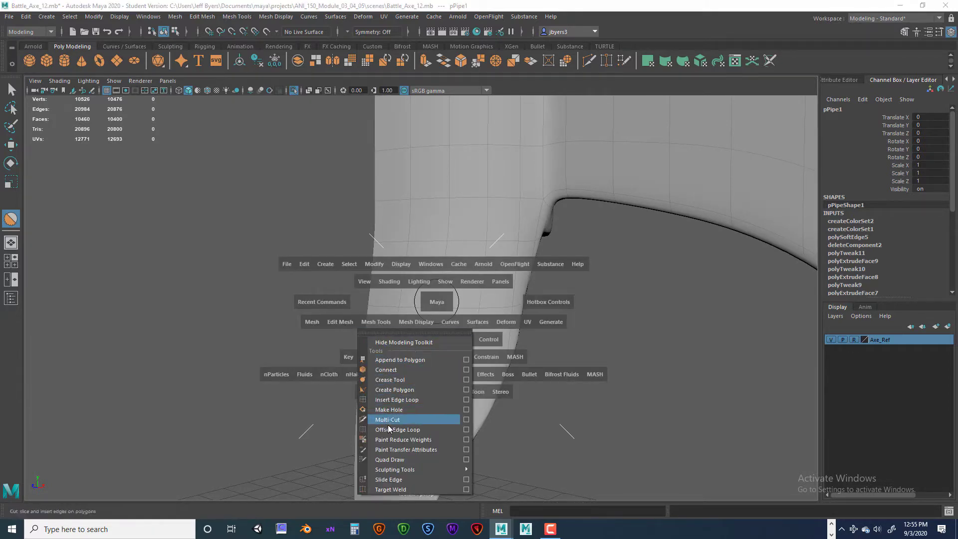
mouse_move(397, 469)
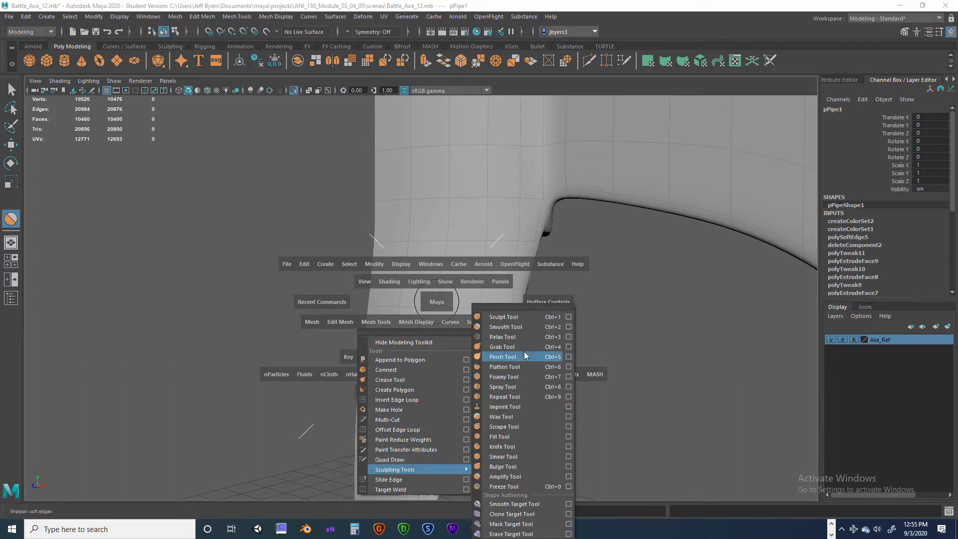
click(569, 327)
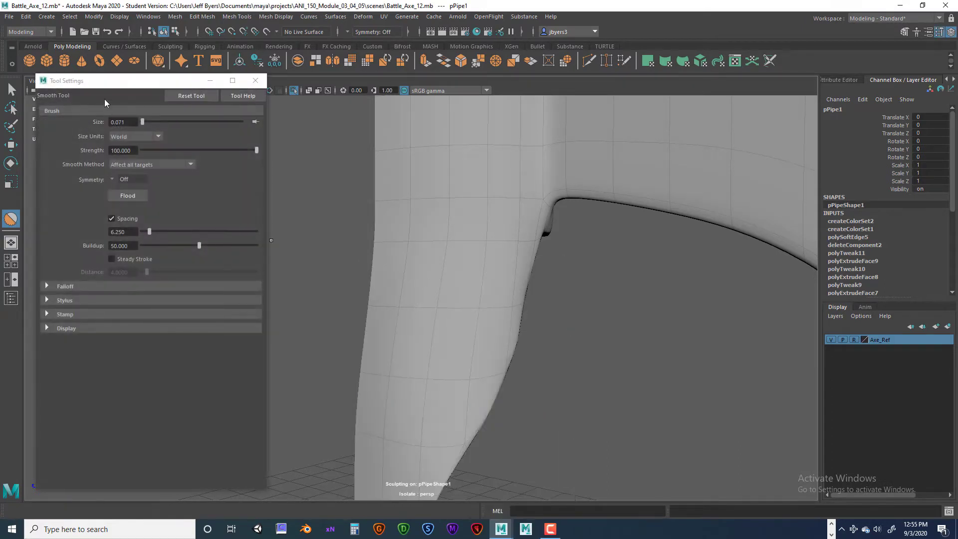
drag(104, 99, 169, 101)
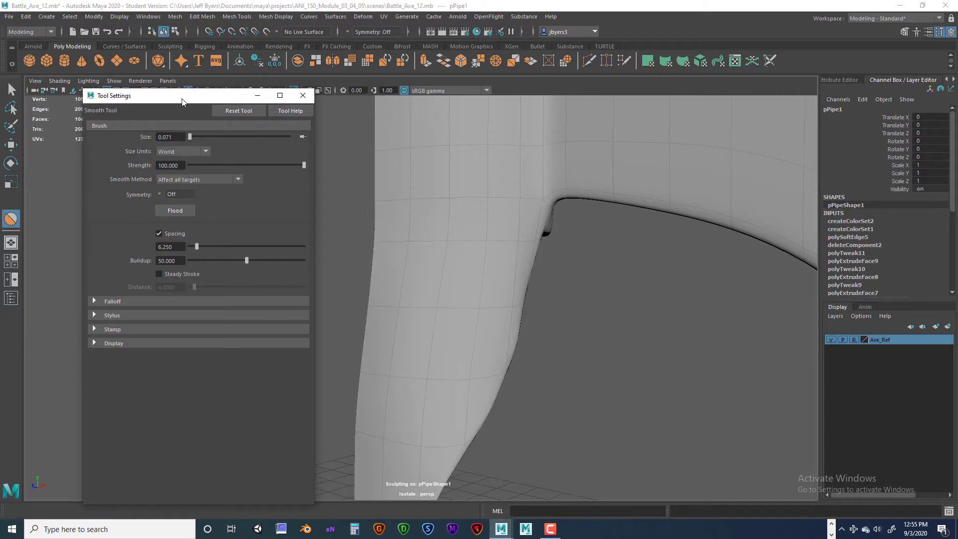
drag(182, 98, 120, 103)
drag(118, 170, 102, 168)
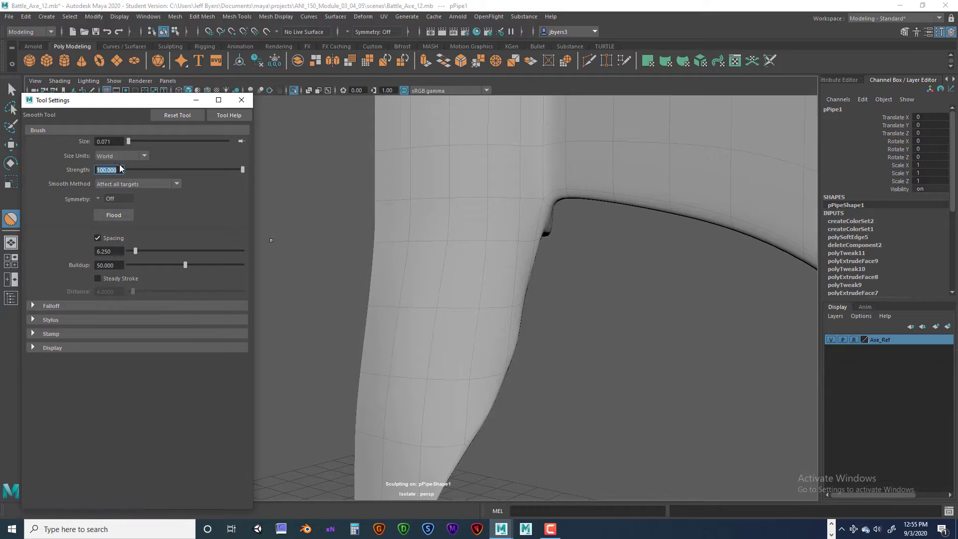
text(.1)
key(Return)
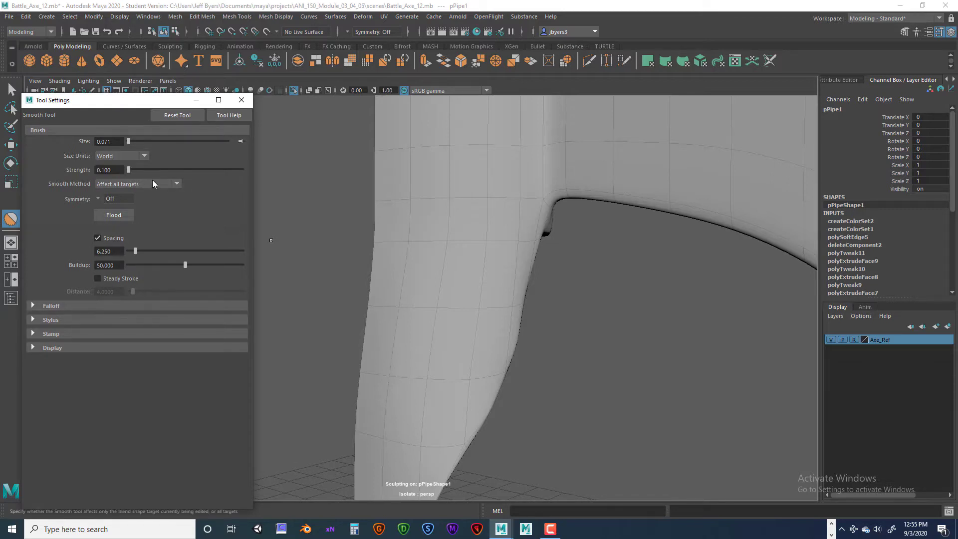
- Brush over the tongue's face and angled edge with the Smooth tool, working from several sides
drag(485, 244, 487, 241)
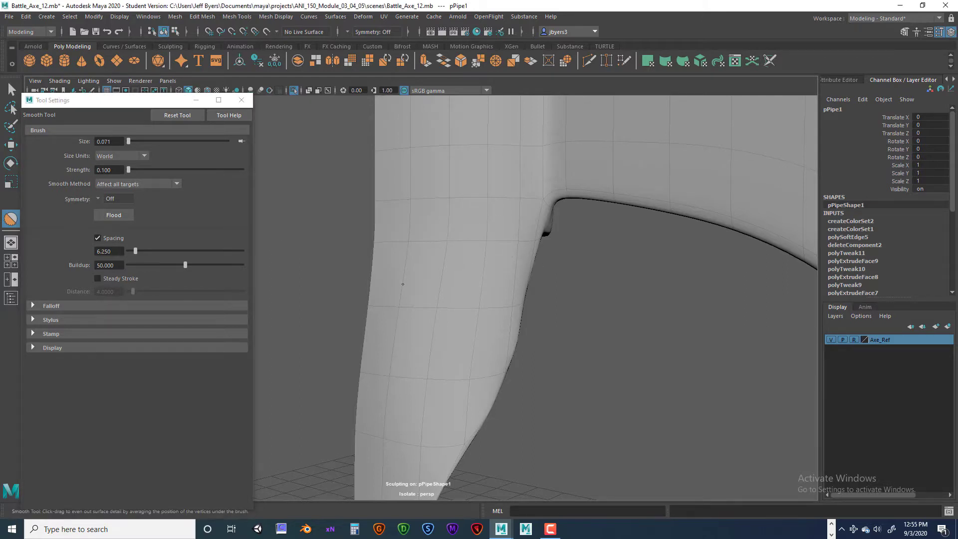
mouse_move(443, 296)
mouse_down()
mouse_move(451, 293)
mouse_move(432, 265)
mouse_move(394, 261)
mouse_up()
alt+middle_drag(412, 254, 344, 246)
mouse_move(349, 249)
alt+mouse_down()
mouse_move(394, 259)
mouse_move(381, 261)
alt+mouse_up()
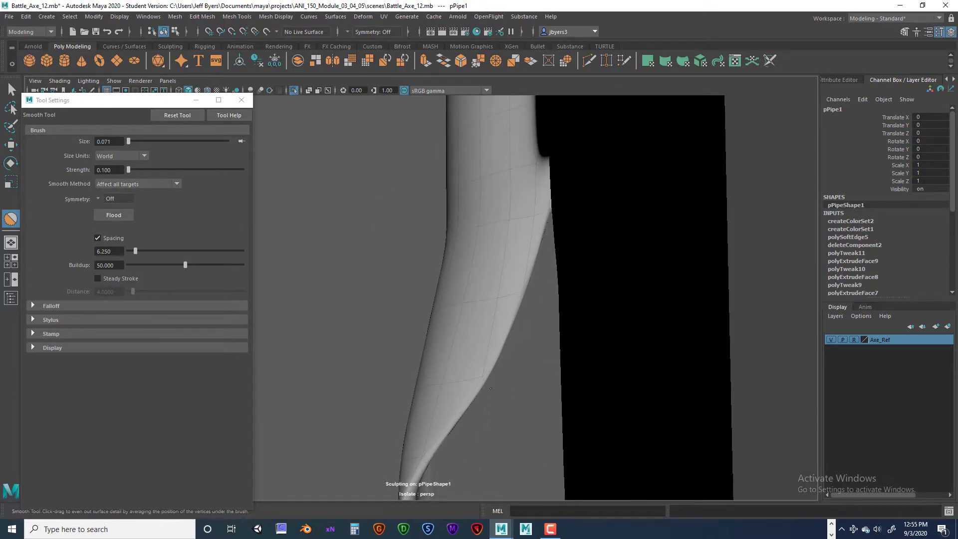
drag(479, 362, 425, 386)
alt+drag(445, 340, 501, 345)
mouse_move(475, 348)
mouse_down()
mouse_move(367, 387)
mouse_move(403, 206)
mouse_up()
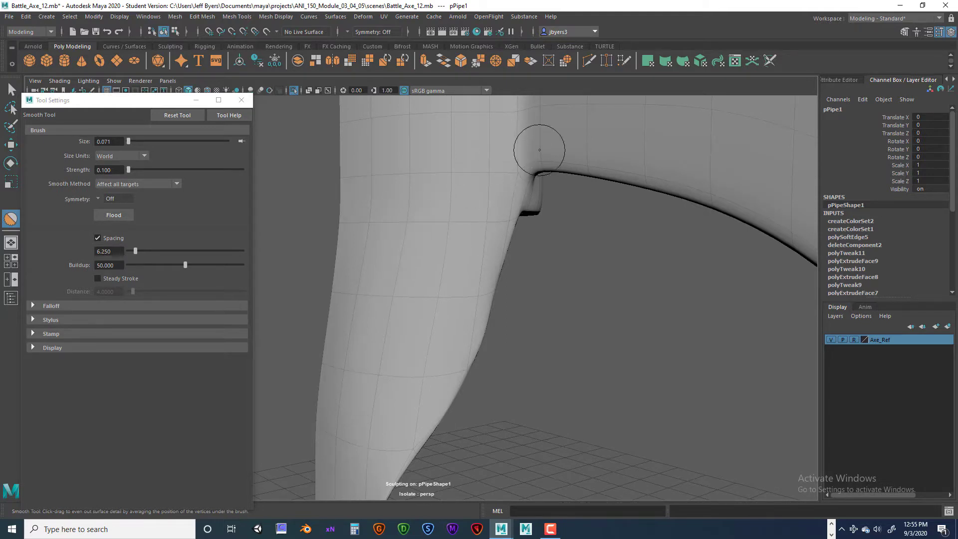
- Smooth the corner between collar and blade and down along the tongue, and undo the last sculpt stroke
drag(533, 150, 549, 171)
drag(488, 185, 450, 241)
alt+drag(449, 243, 493, 222)
mouse_move(518, 169)
mouse_down()
mouse_move(464, 133)
mouse_move(385, 145)
mouse_up()
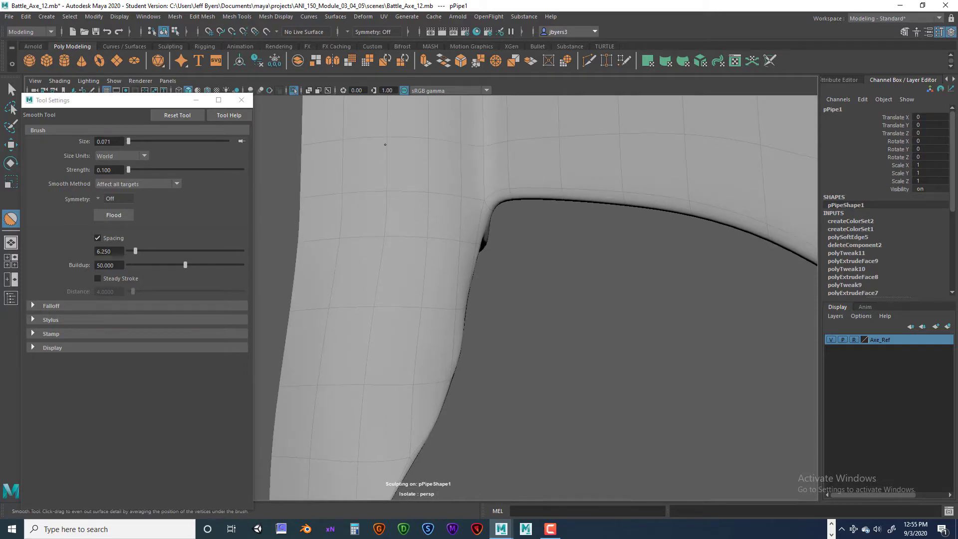
mouse_move(454, 238)
alt+mouse_down()
mouse_move(340, 304)
mouse_move(376, 337)
alt+mouse_up()
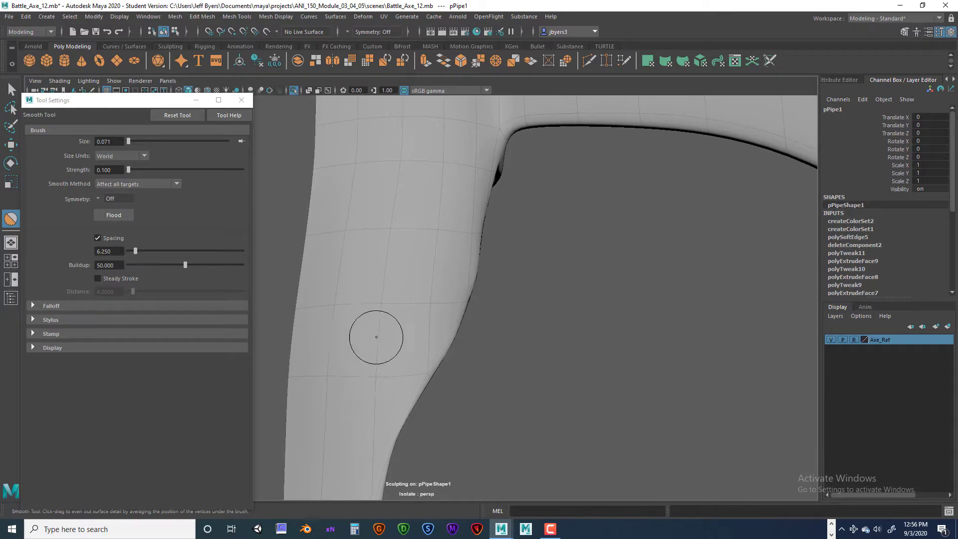
alt+middle_drag(376, 338, 433, 153)
drag(433, 152, 362, 419)
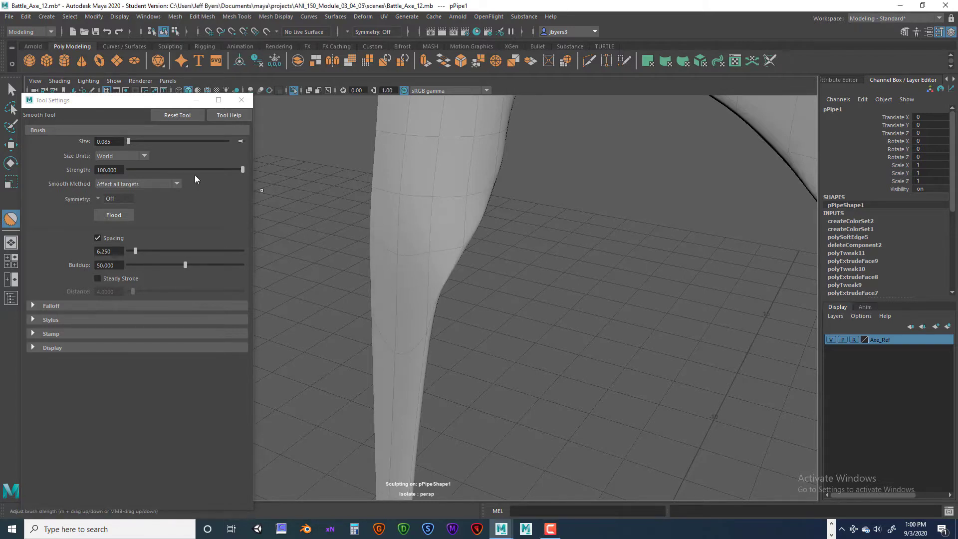
key(ctrl+z)
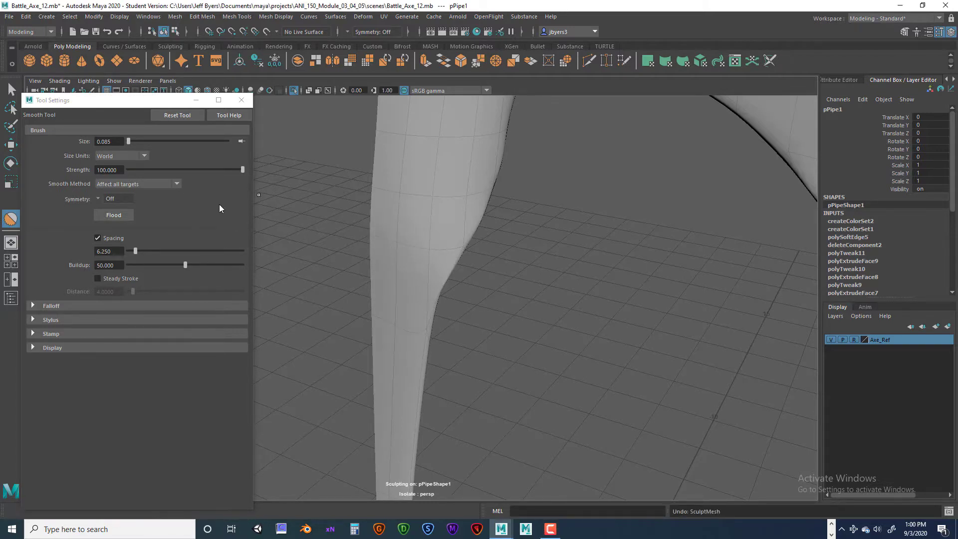
- Try a Smooth brush size of 10 and compare the brush circle with the whole axe blade
double_click(98, 141)
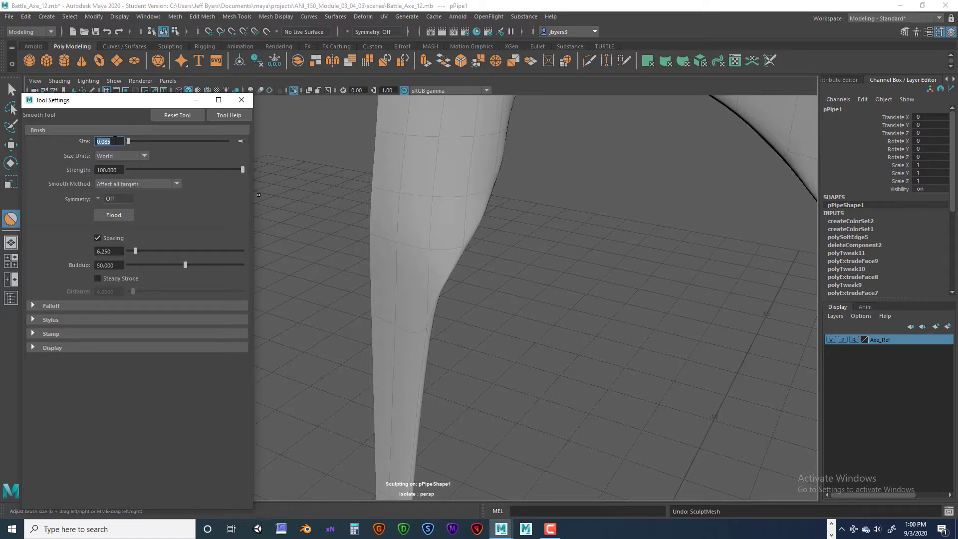
key(Return)
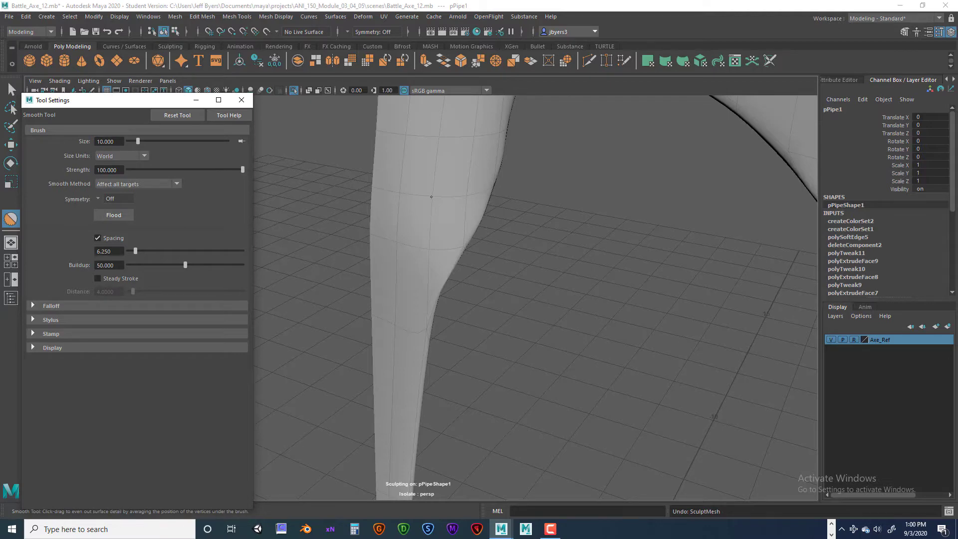
drag(452, 198, 452, 198)
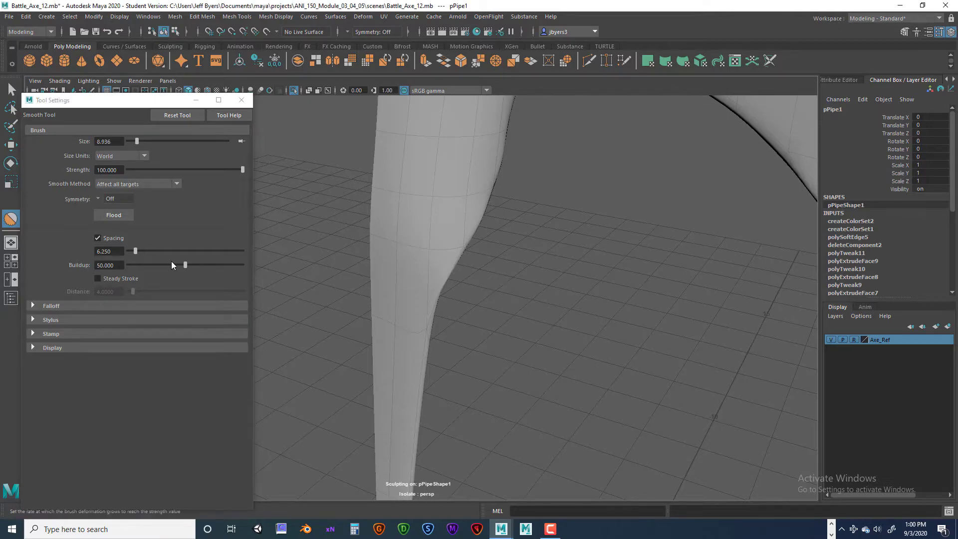
scroll(415, 283, down, 10)
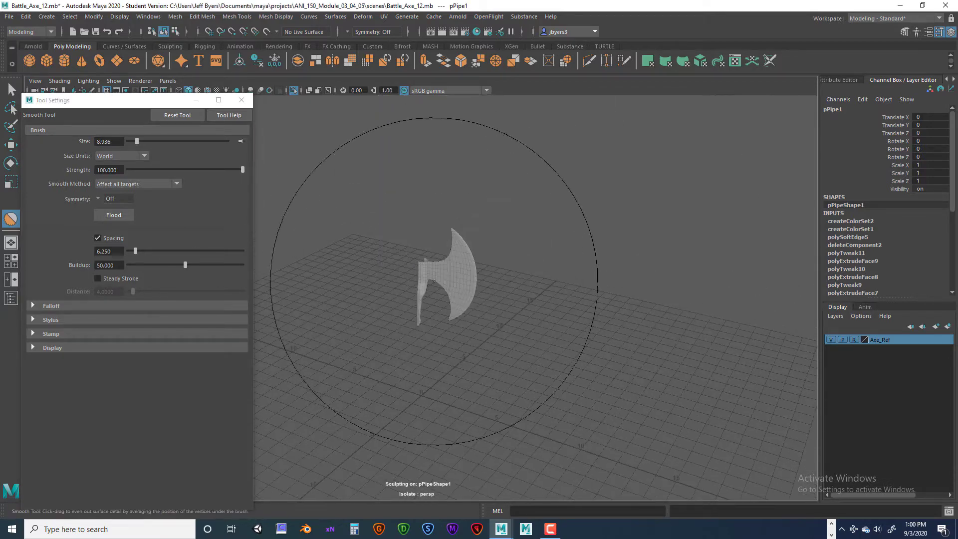
- Reduce the Smooth tool's brush size to 0.132 to fit the width of the tongue
drag(428, 277, 382, 277)
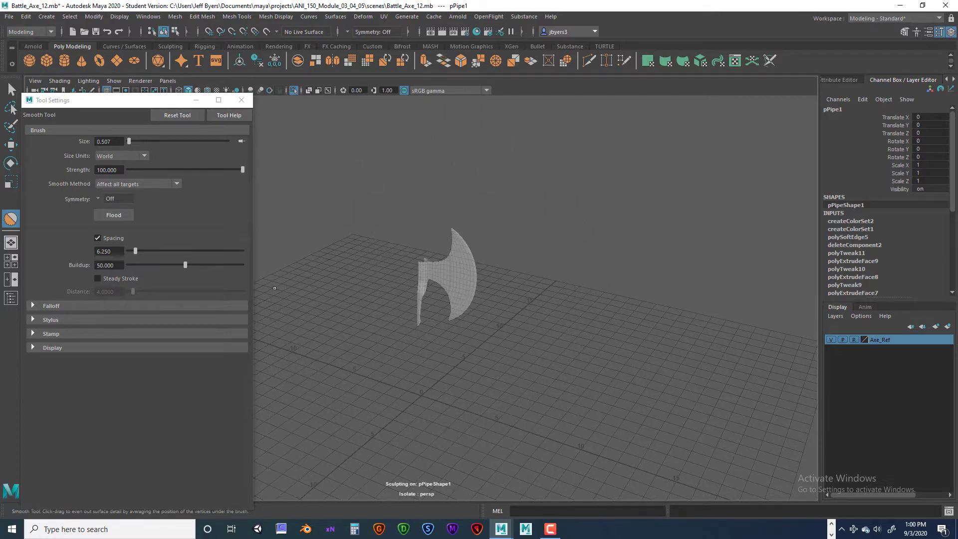
mouse_move(344, 293)
alt+right_down()
mouse_move(304, 293)
mouse_move(412, 293)
alt+right_up()
drag(417, 227, 402, 227)
drag(341, 227, 328, 227)
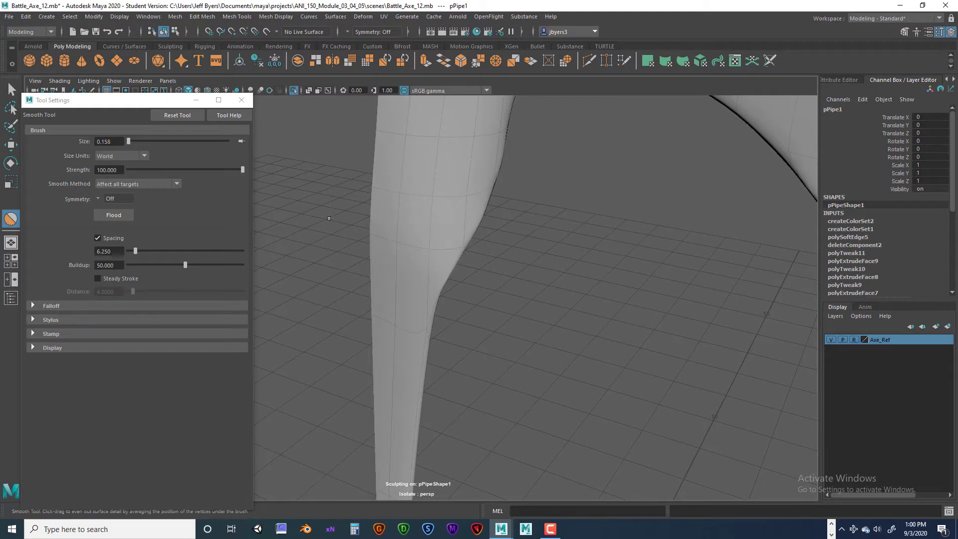
drag(409, 209, 400, 212)
- Brush over the tongue's face below the collar with the Smooth tool and undo the last sculpt stroke
mouse_move(422, 240)
mouse_down()
mouse_move(427, 252)
mouse_move(386, 269)
mouse_move(417, 313)
mouse_move(519, 305)
mouse_move(278, 291)
mouse_move(376, 295)
mouse_move(453, 210)
mouse_up()
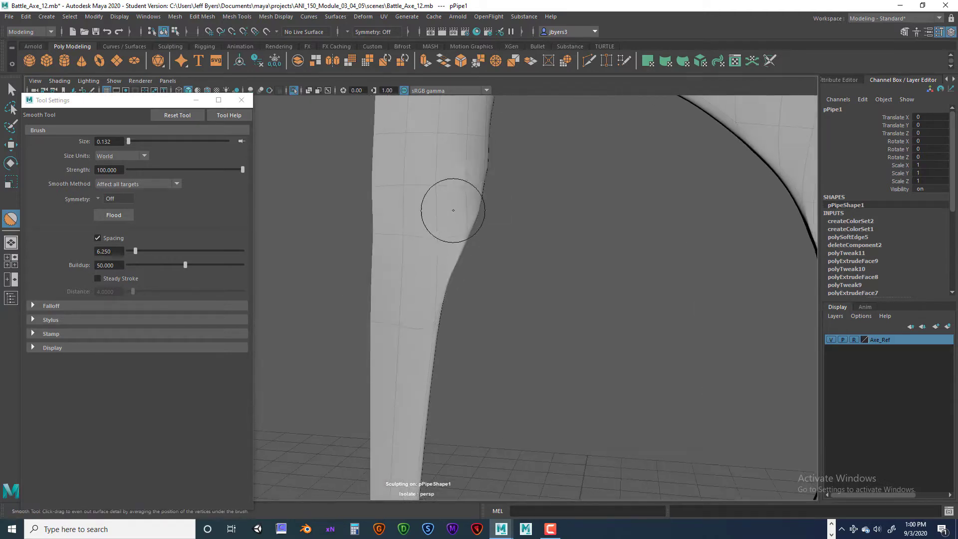
mouse_move(443, 162)
alt+mouse_down()
mouse_move(381, 224)
mouse_move(397, 304)
mouse_move(442, 225)
alt+mouse_up()
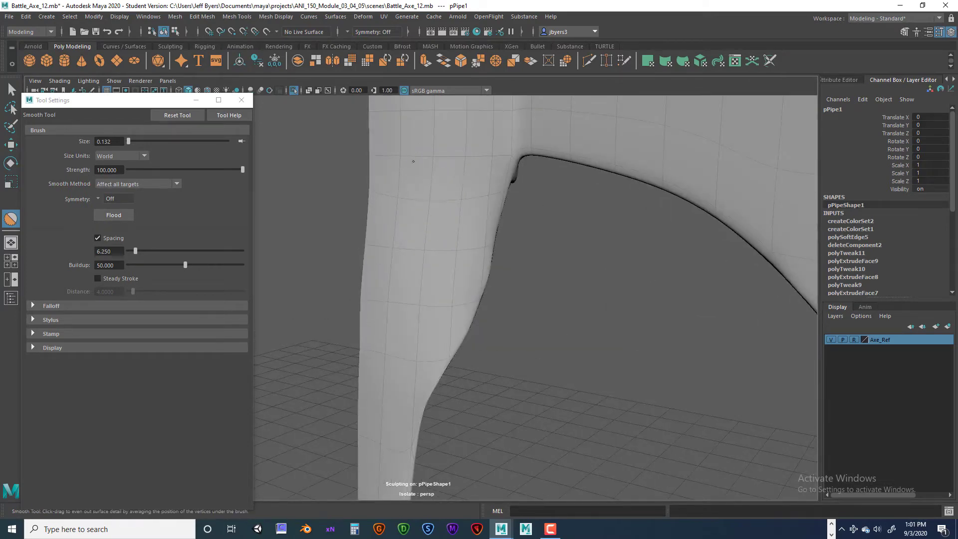
mouse_move(426, 258)
alt+mouse_down()
mouse_move(412, 265)
mouse_move(488, 273)
mouse_move(341, 273)
mouse_move(385, 276)
alt+mouse_up()
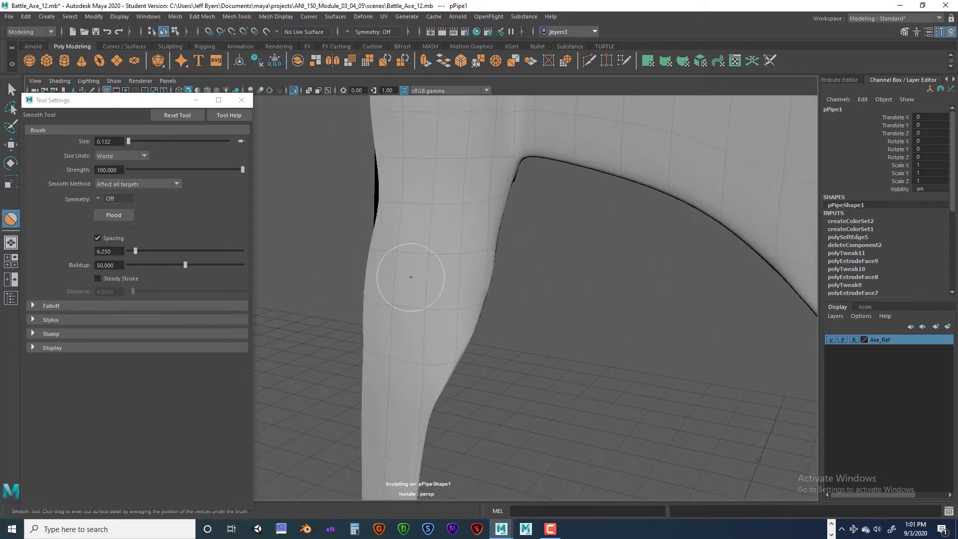
key(ctrl+z)
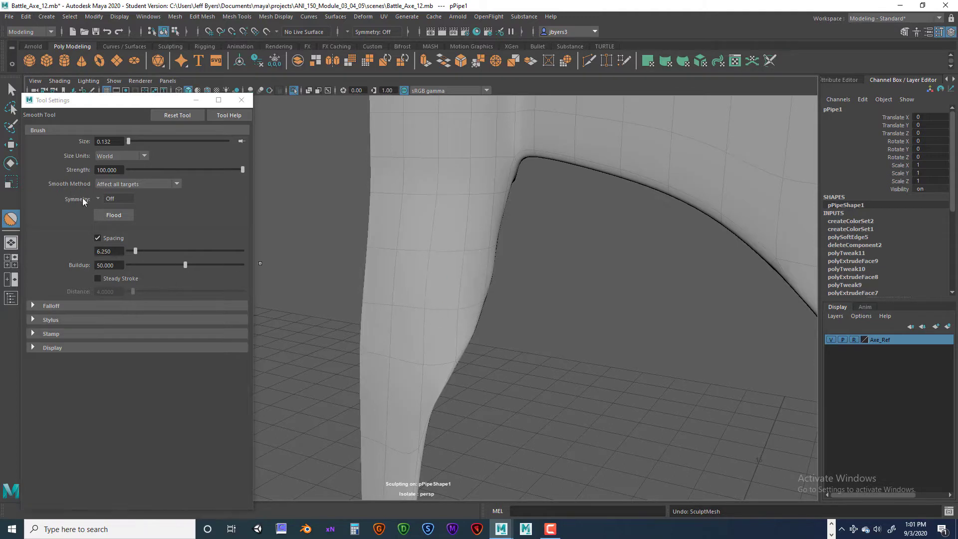
- Set the Smooth tool's strength to 10 and check the tongue's edge beneath the collar
click(107, 169)
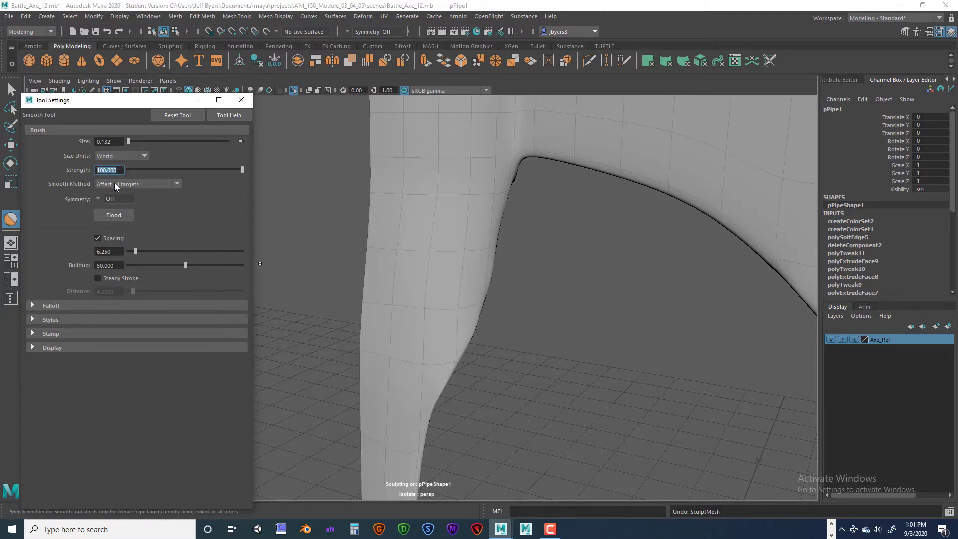
text(10)
key(Return)
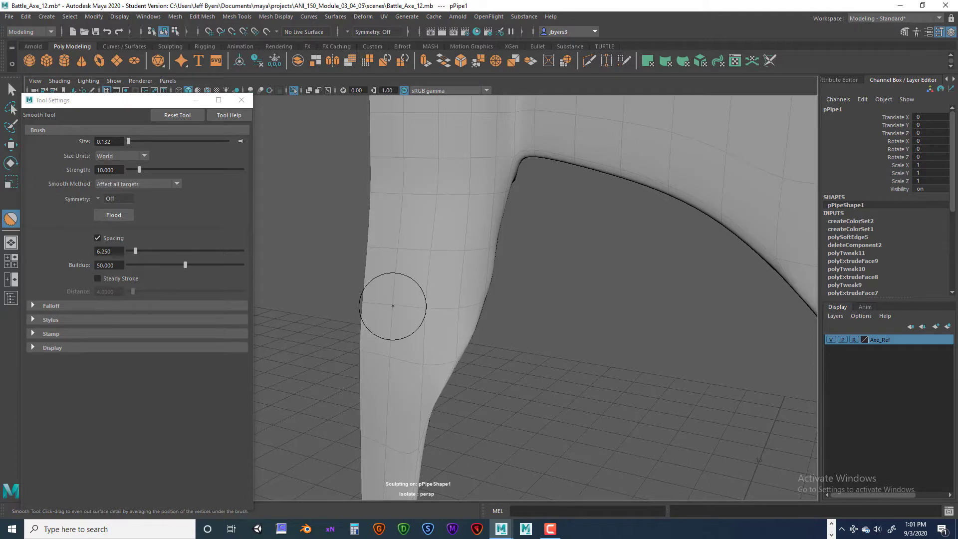
scroll(404, 298, down, 5)
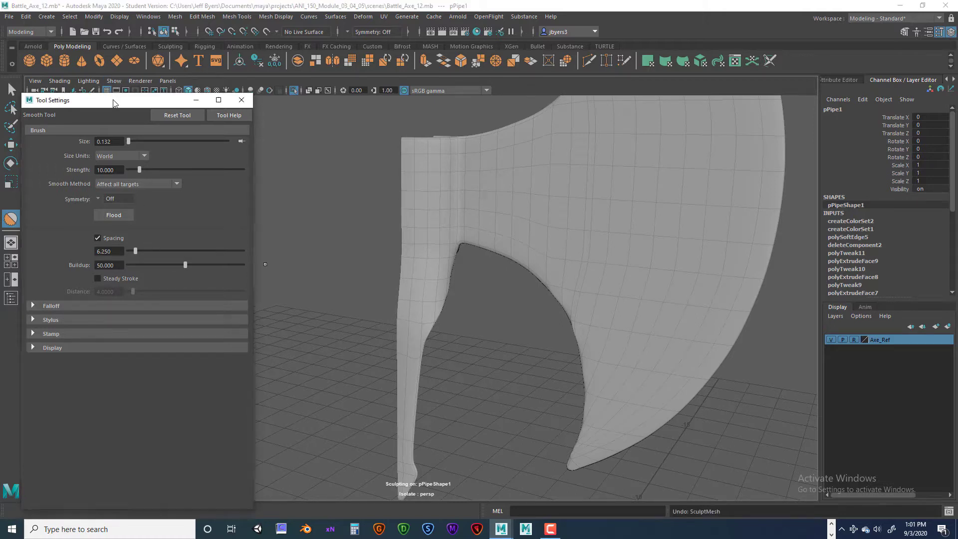
drag(113, 103, 170, 112)
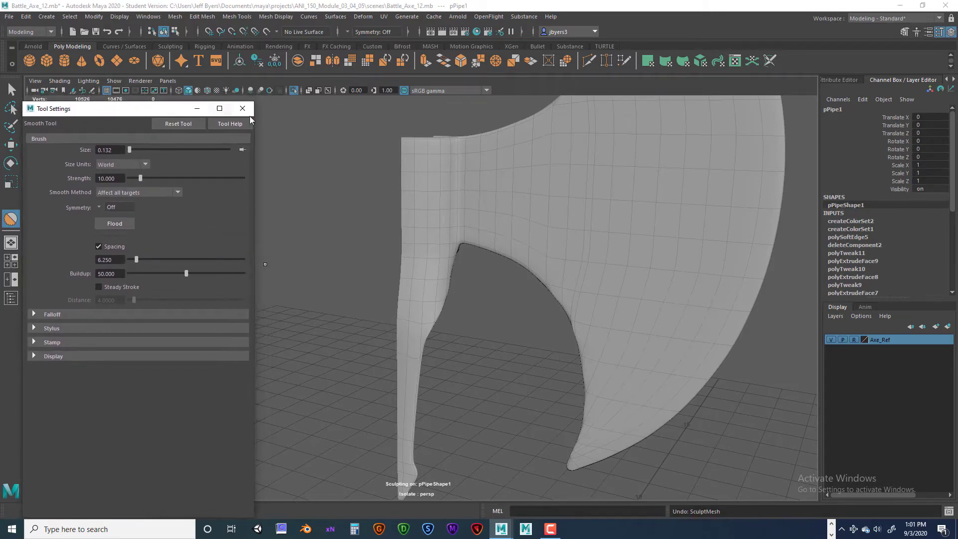
scroll(733, 374, up, 5)
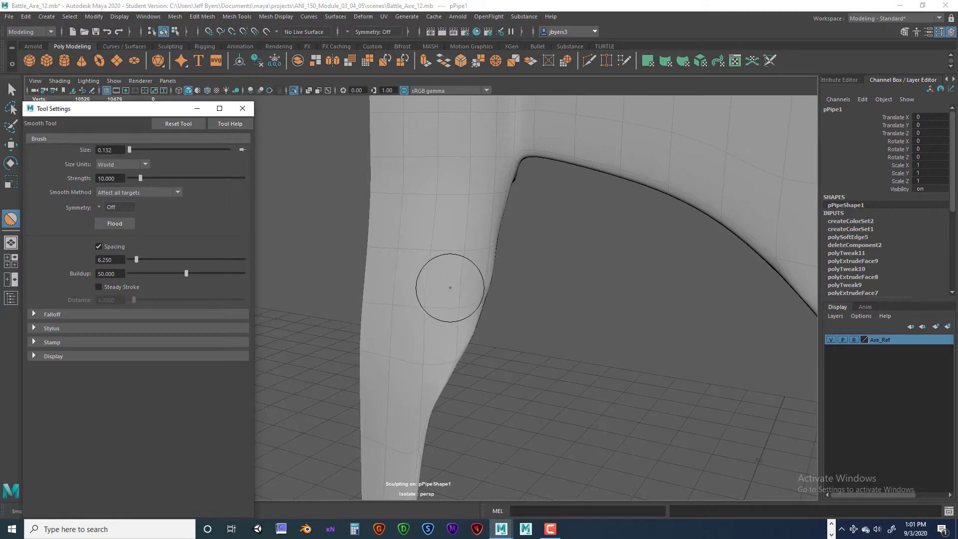
scroll(420, 293, down, 3)
scroll(420, 293, down, 6)
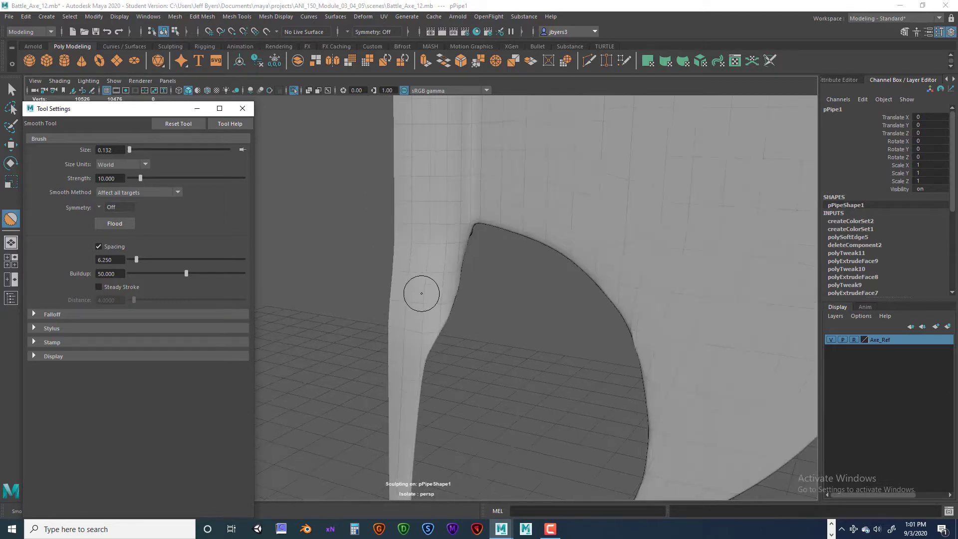
scroll(422, 293, up, 3)
alt+drag(423, 291, 421, 263)
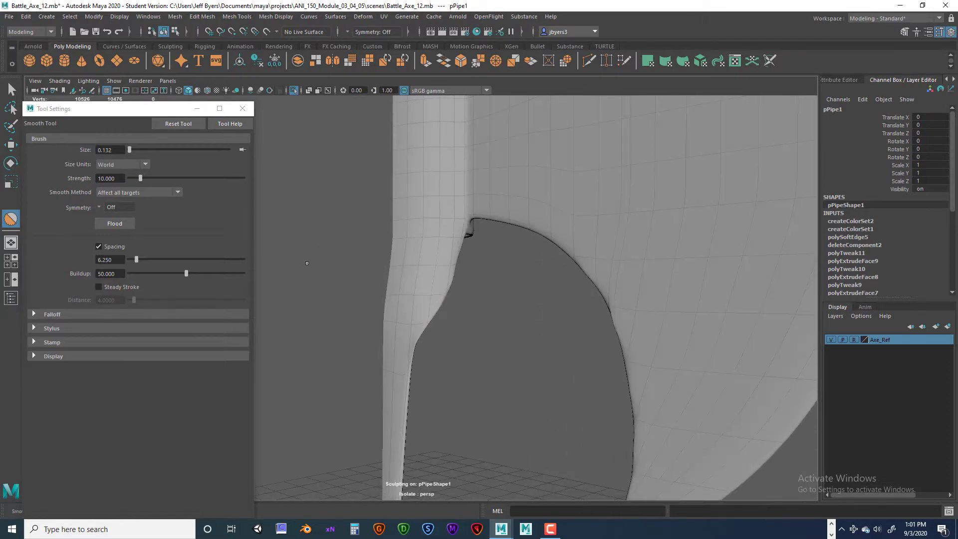
- Close the Smooth tool's settings, switch to the Relax sculpting tool and open its settings
click(243, 108)
key(space)
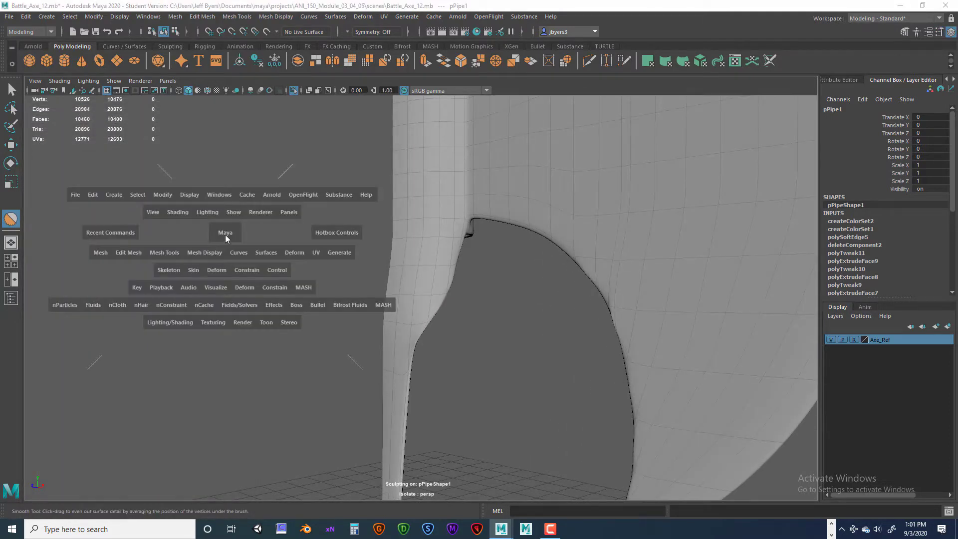
click(168, 253)
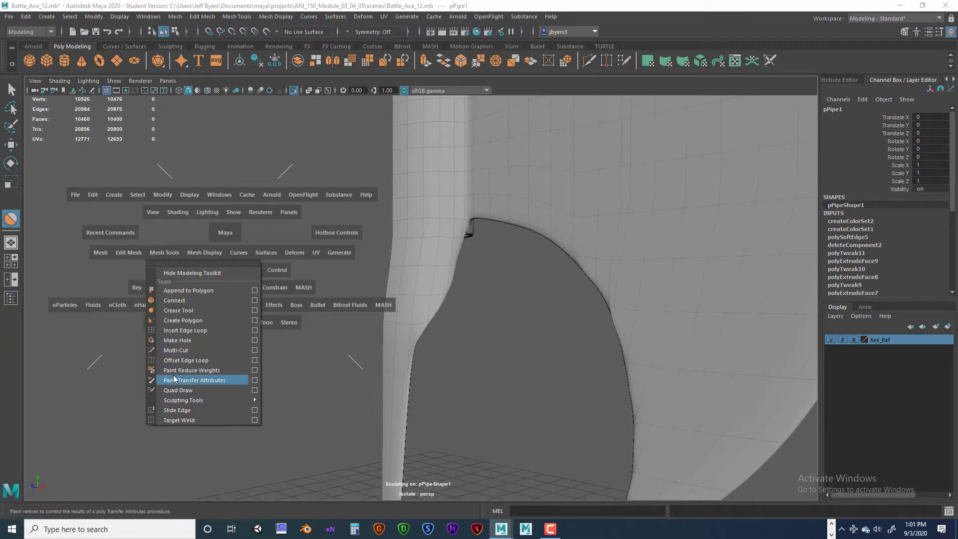
mouse_move(181, 400)
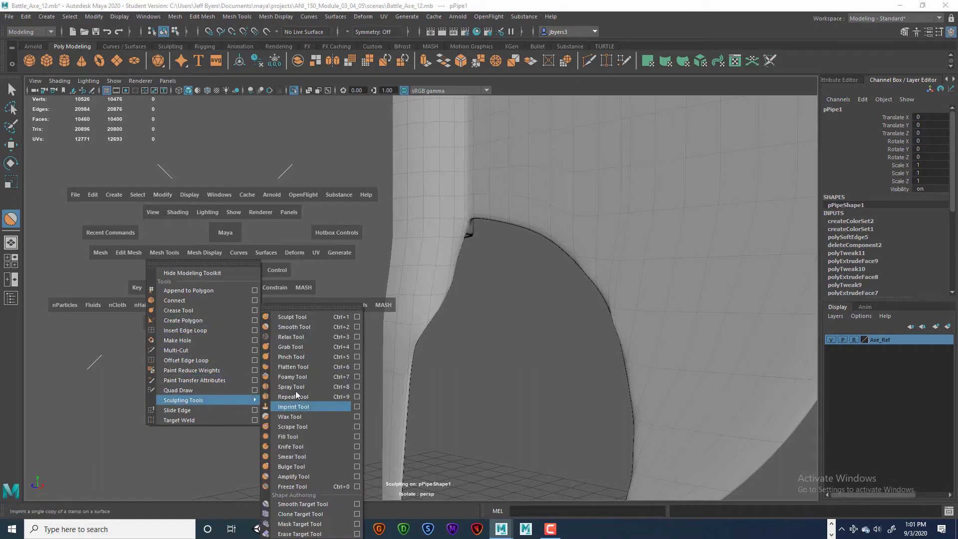
click(303, 336)
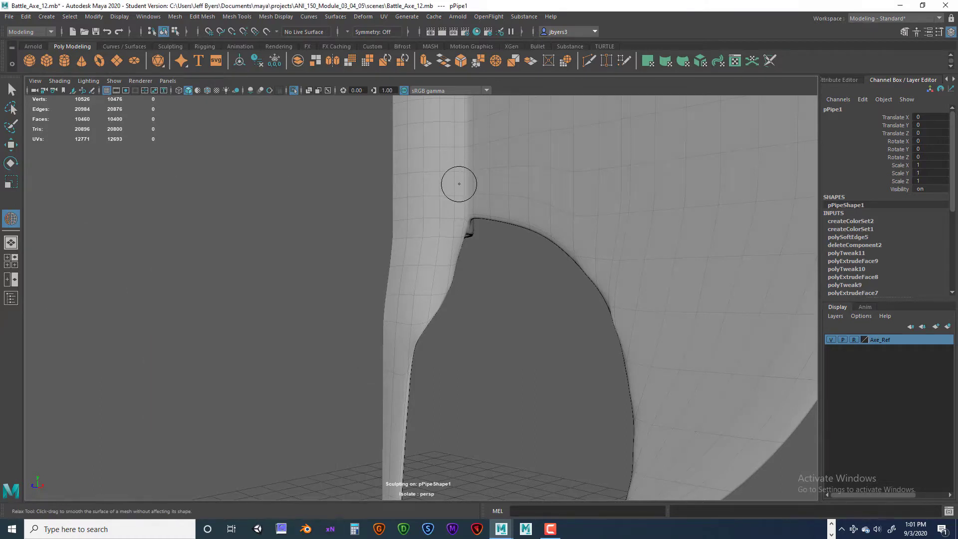
key(space)
click(125, 300)
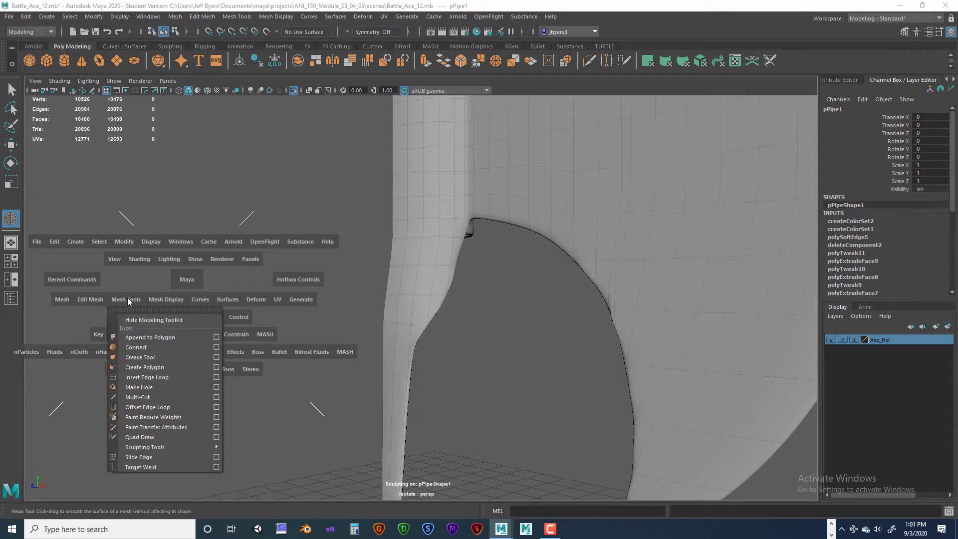
mouse_move(165, 447)
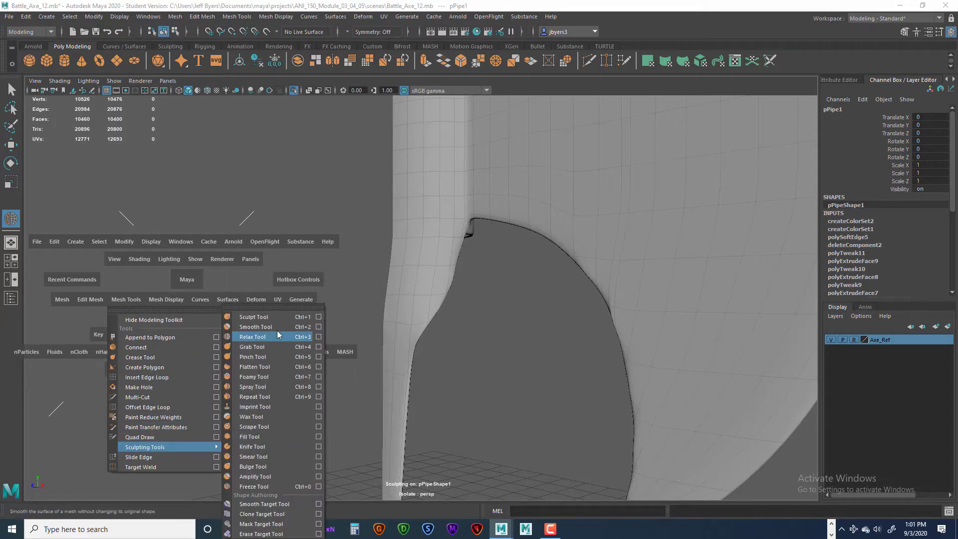
click(318, 337)
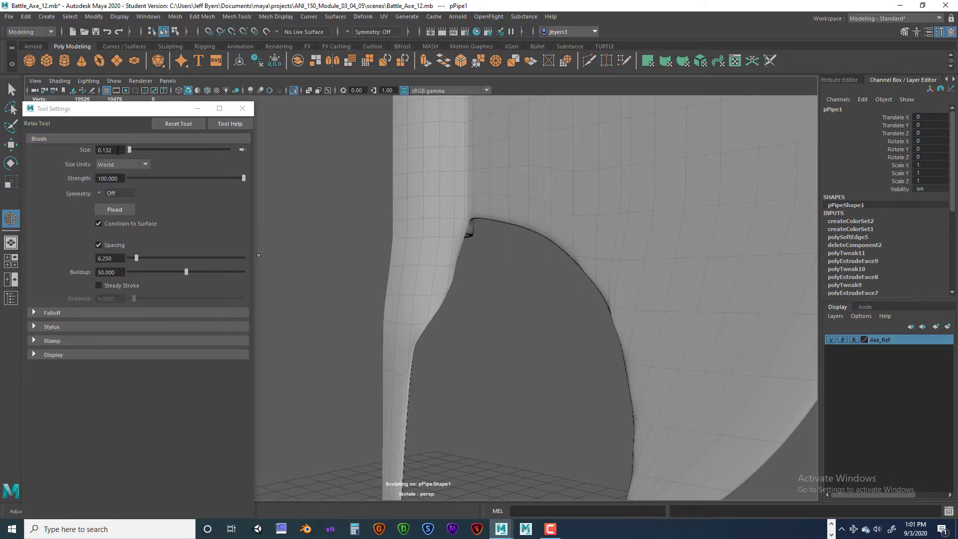
- Set the Relax tool's strength to 2 and brush over the collar and the upper part of the tongue
click(109, 178)
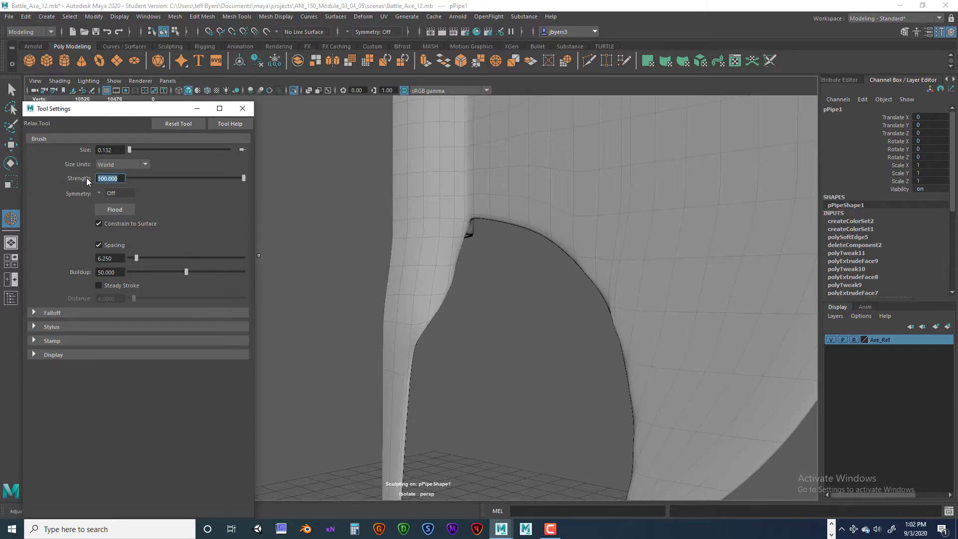
key(Return)
scroll(459, 244, up, 4)
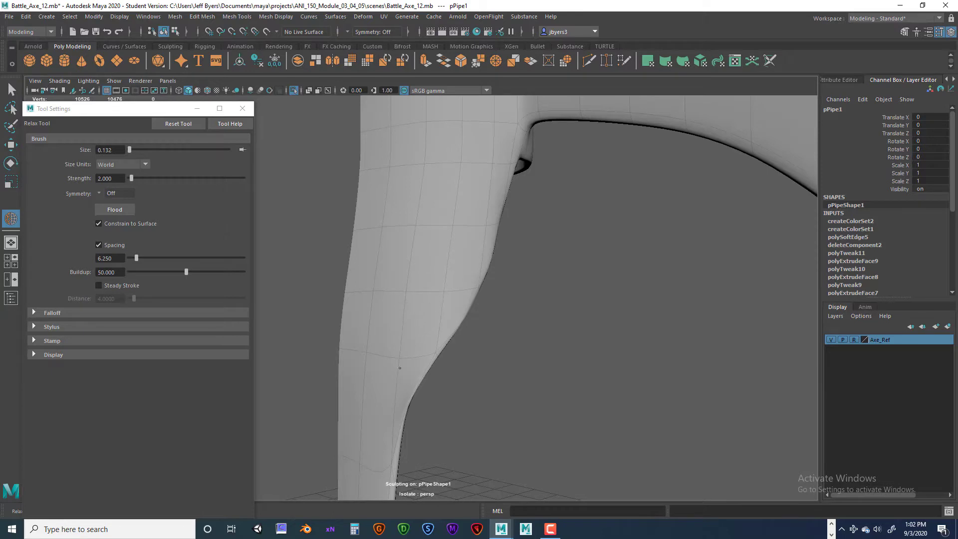
mouse_move(393, 239)
alt+mouse_down()
mouse_move(386, 240)
mouse_move(406, 257)
alt+mouse_up()
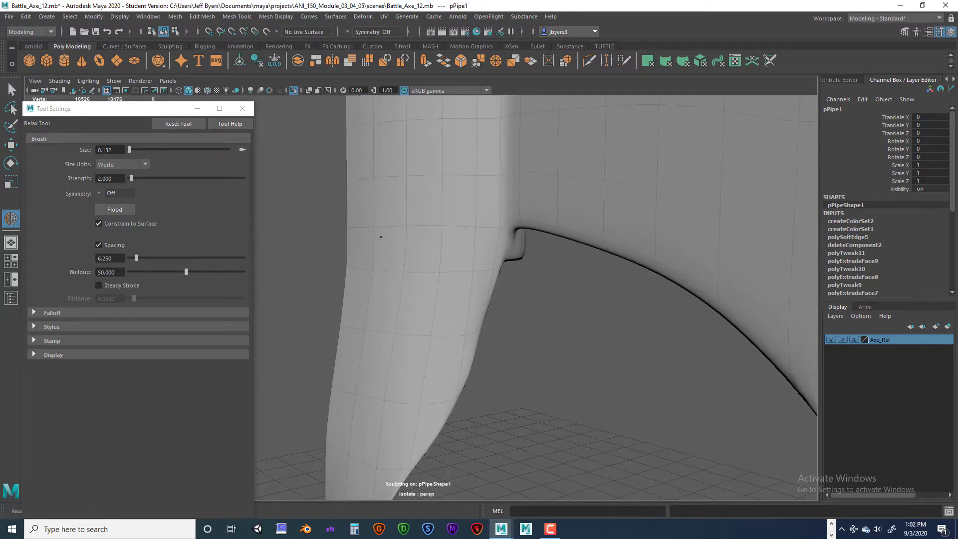
mouse_move(427, 276)
alt+mouse_down()
mouse_move(417, 292)
mouse_move(432, 286)
mouse_move(410, 243)
alt+mouse_up()
mouse_move(395, 298)
alt+middle_down()
mouse_move(414, 179)
mouse_move(382, 326)
alt+middle_up()
scroll(361, 335, up, 3)
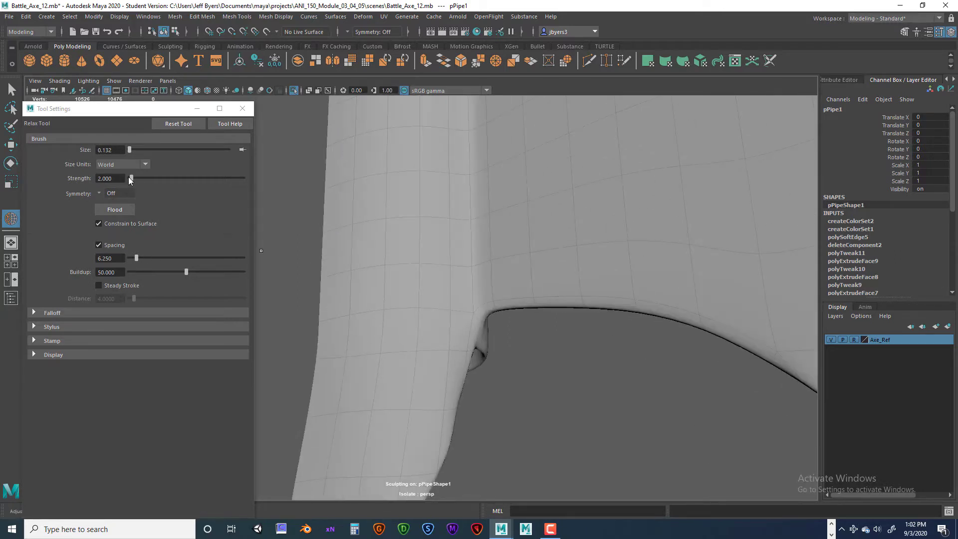
- Set the Relax tool's strength to 100 and brush from the collar down along the tongue's face and curved edge
click(107, 178)
text(1)
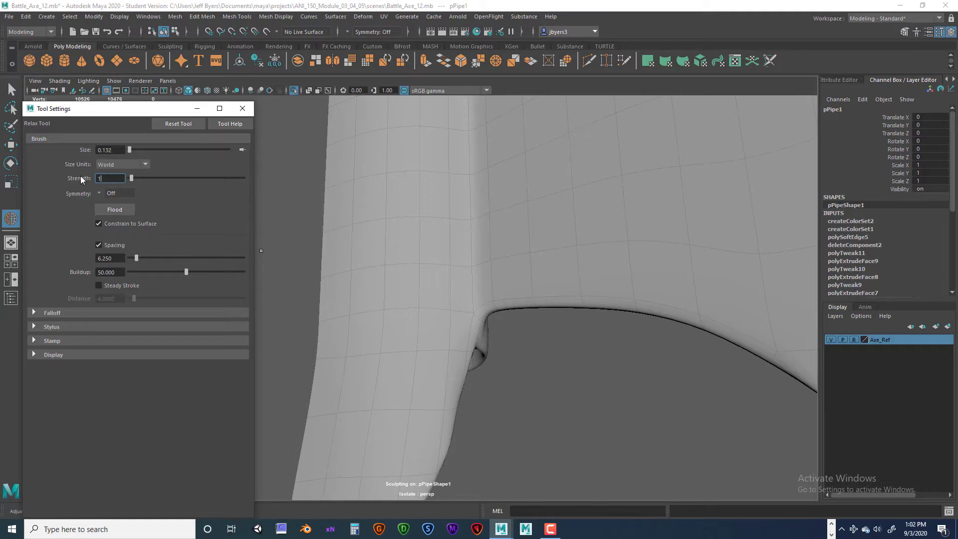
text(00)
key(Return)
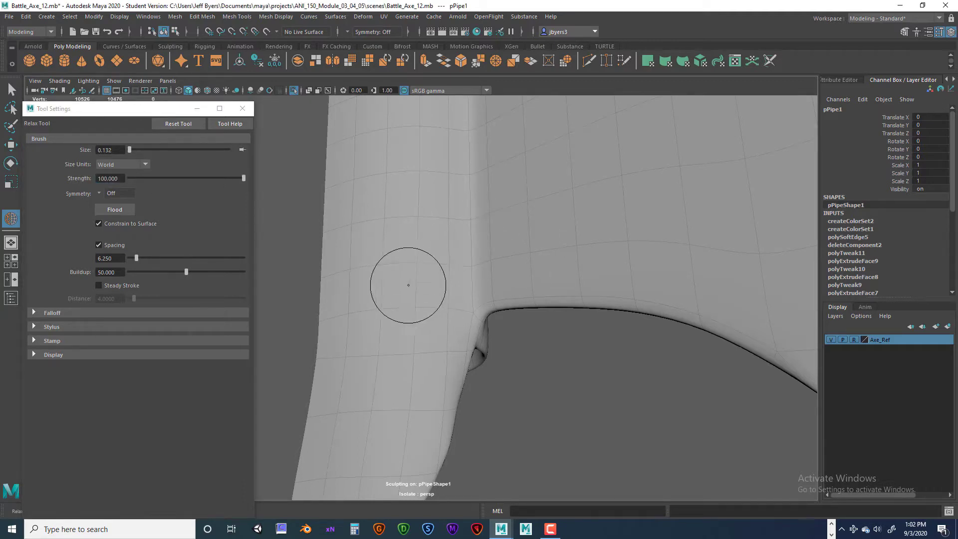
mouse_move(409, 284)
alt+mouse_down()
mouse_move(430, 181)
mouse_move(449, 226)
alt+mouse_up()
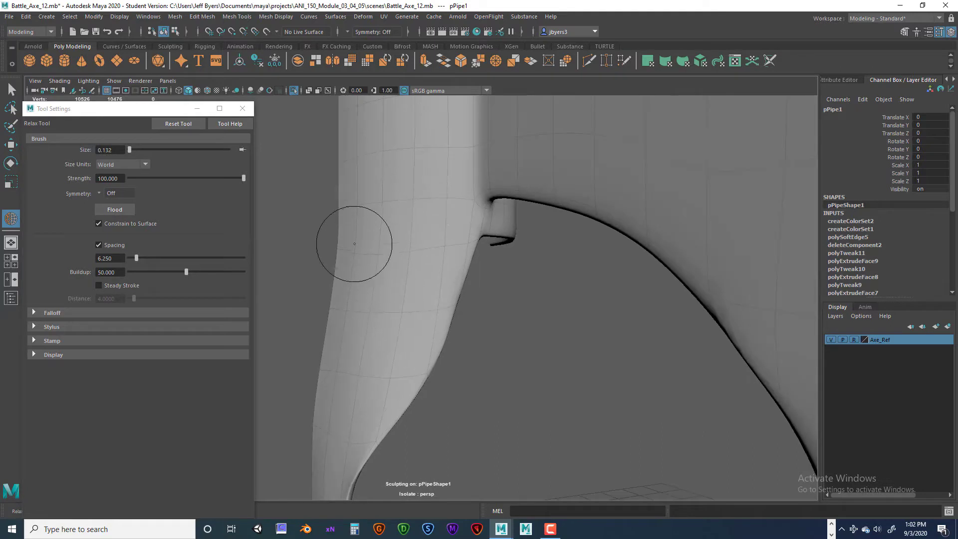
alt+middle_drag(401, 274, 456, 208)
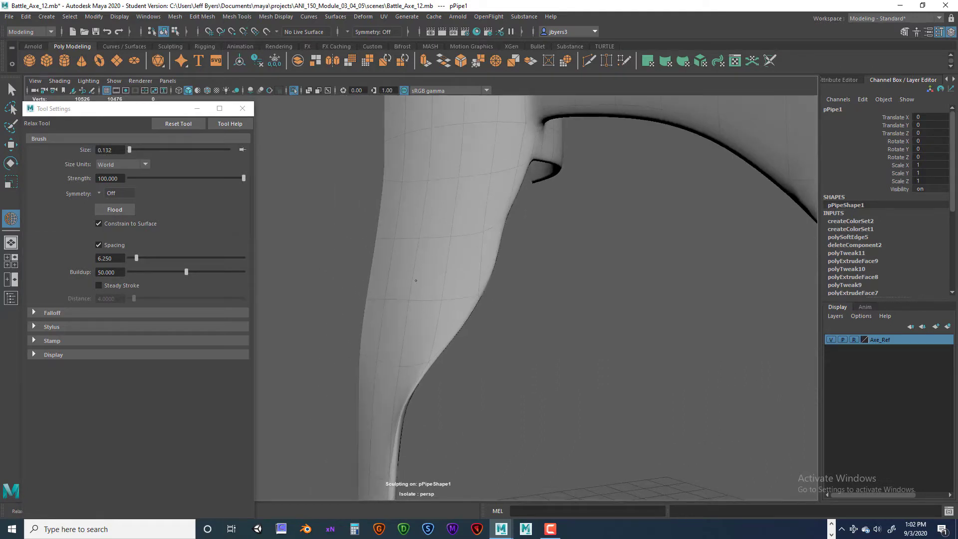
alt+drag(391, 321, 445, 274)
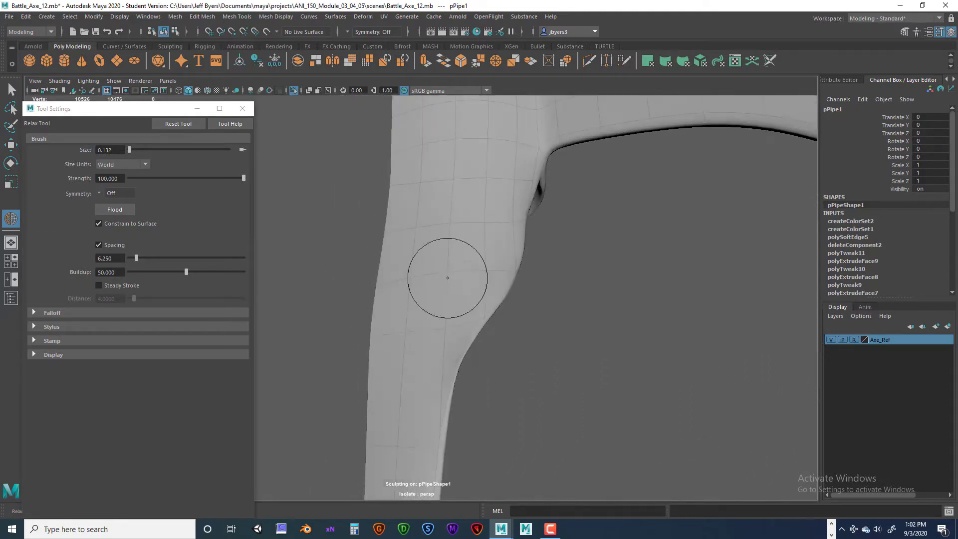
mouse_move(399, 344)
alt+mouse_down()
mouse_move(460, 376)
mouse_move(447, 381)
mouse_move(465, 370)
alt+mouse_up()
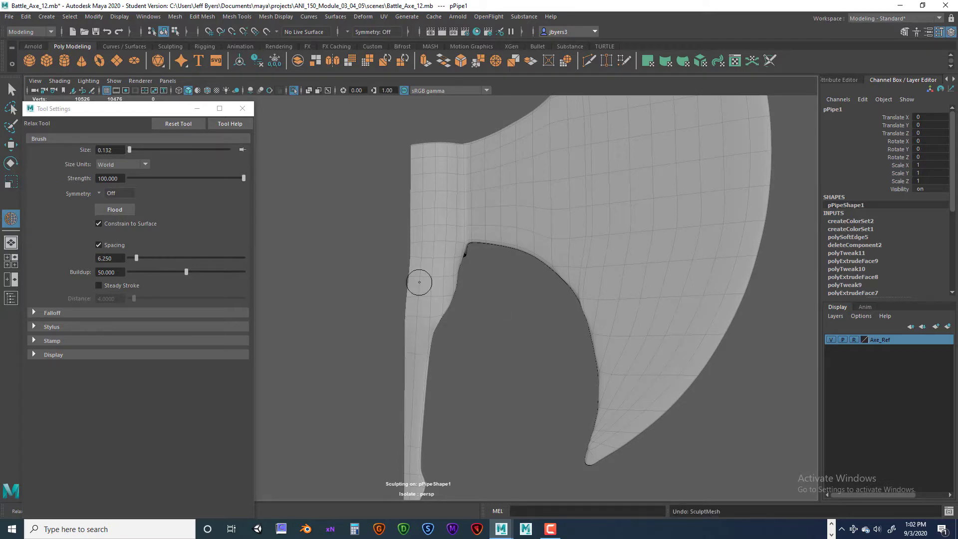
- Return to the Select tool, close the Relax settings and display the blade mesh unsmoothed around the tongue and collar corner
key(q)
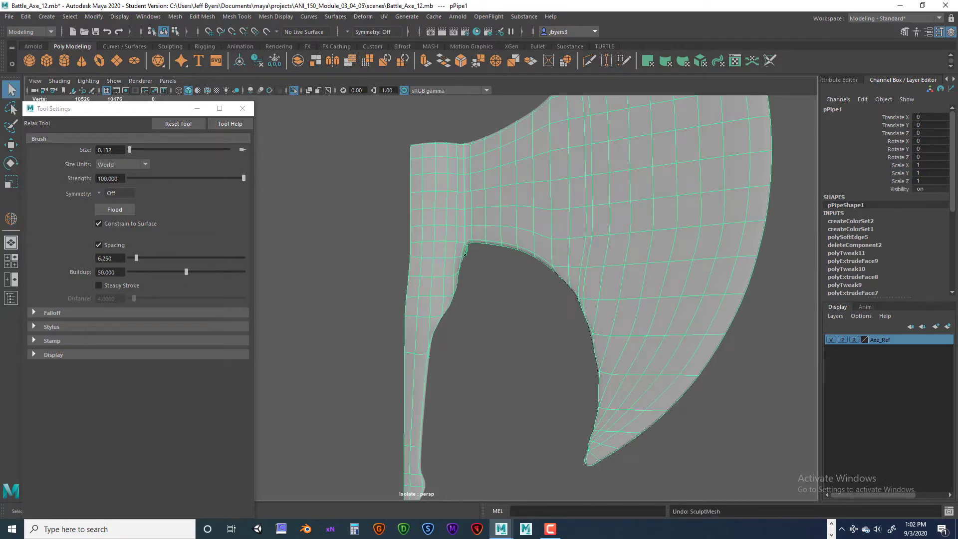
click(243, 108)
key(f)
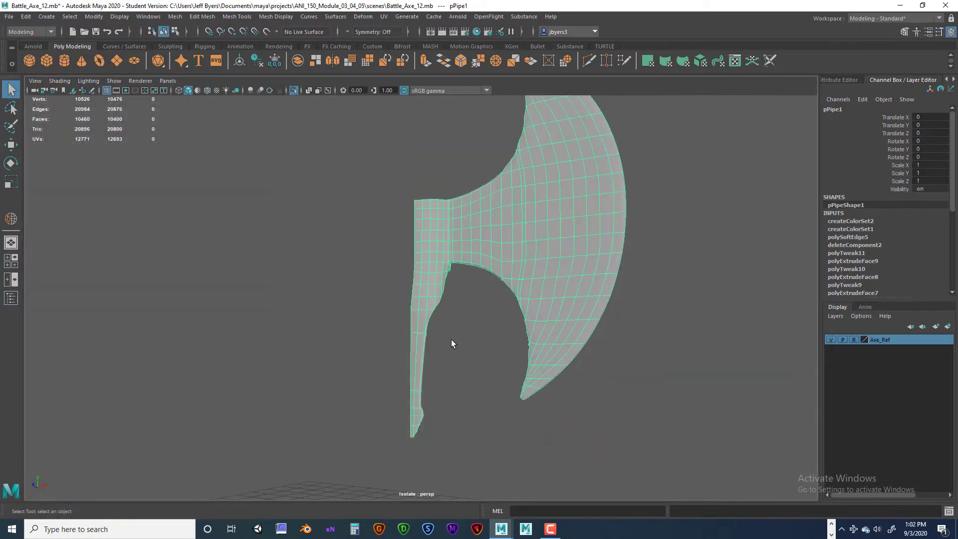
alt+drag(451, 342, 423, 348)
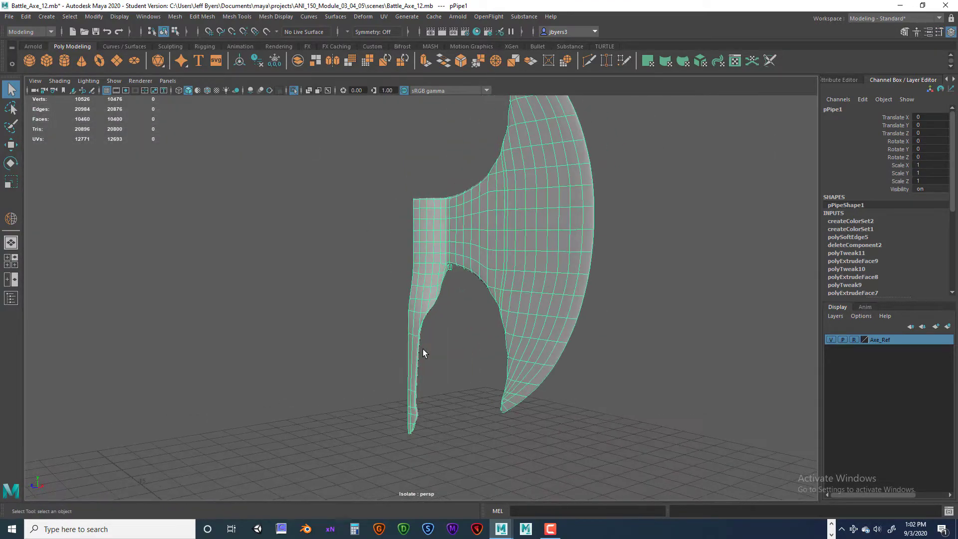
scroll(423, 348, up, 5)
alt+middle_drag(418, 339, 407, 343)
scroll(407, 344, down, 4)
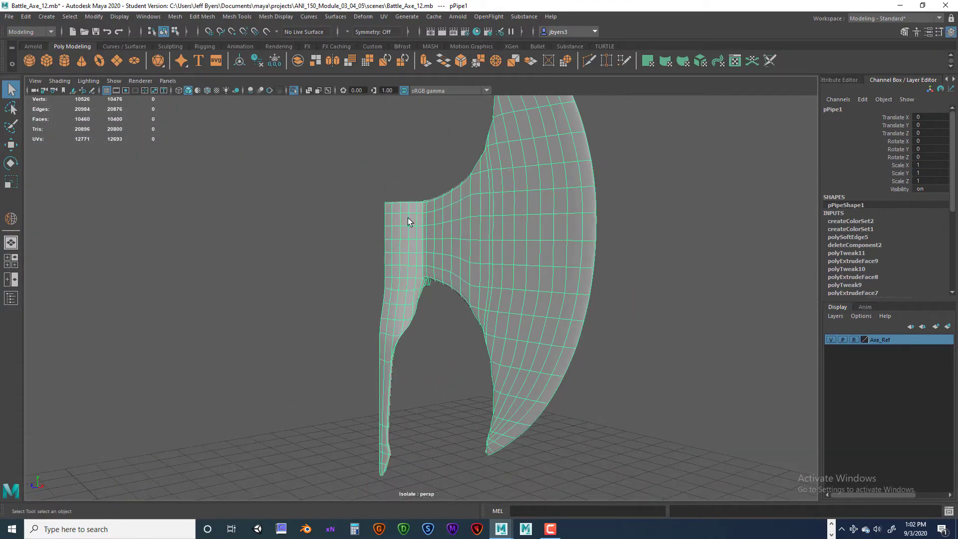
scroll(391, 313, up, 6)
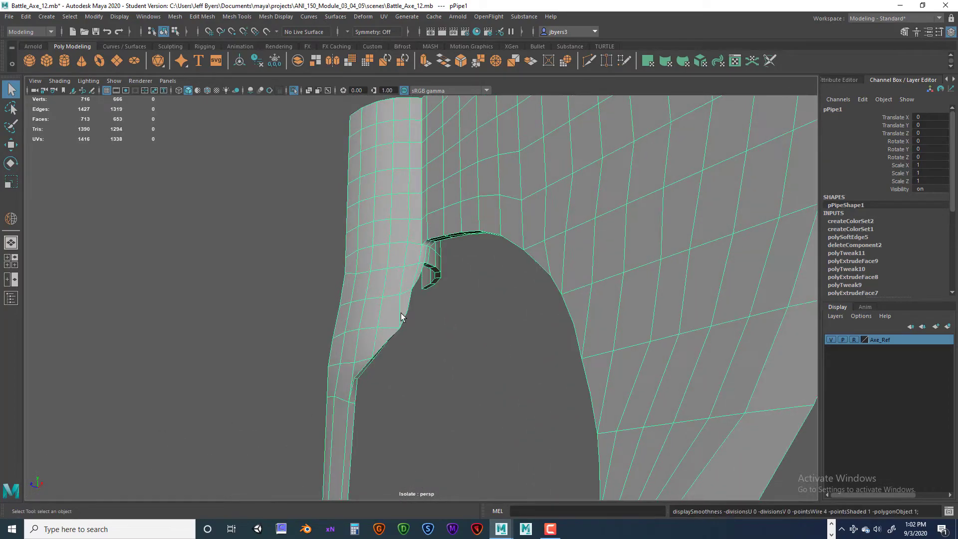
- Reopen the Battle_Axe_12.mb scene without saving the current changes
alt+drag(400, 318, 320, 215)
scroll(353, 231, down, 5)
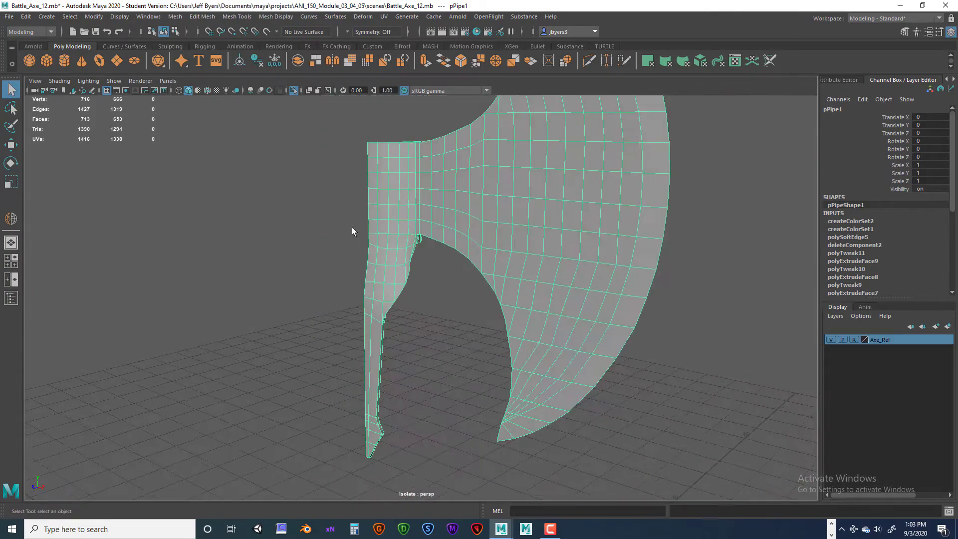
click(9, 17)
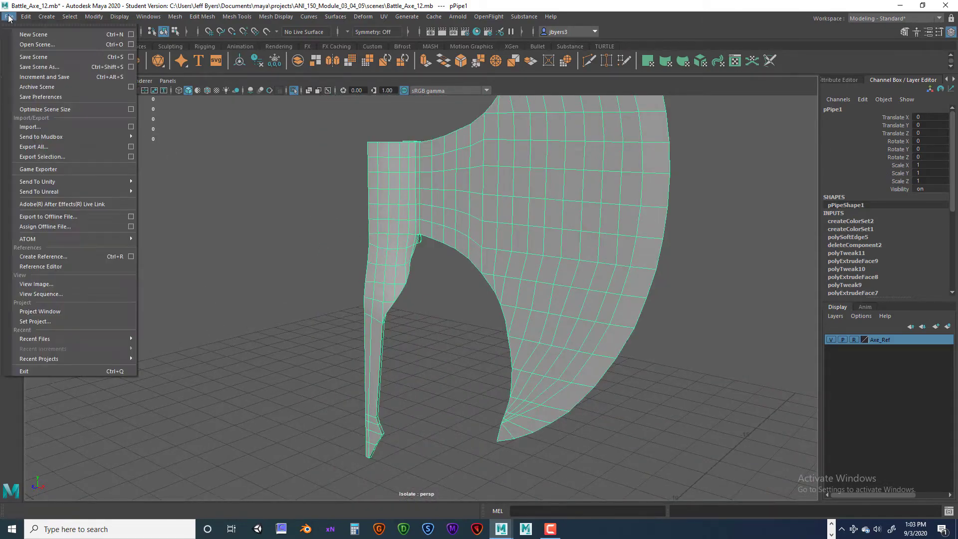
click(24, 46)
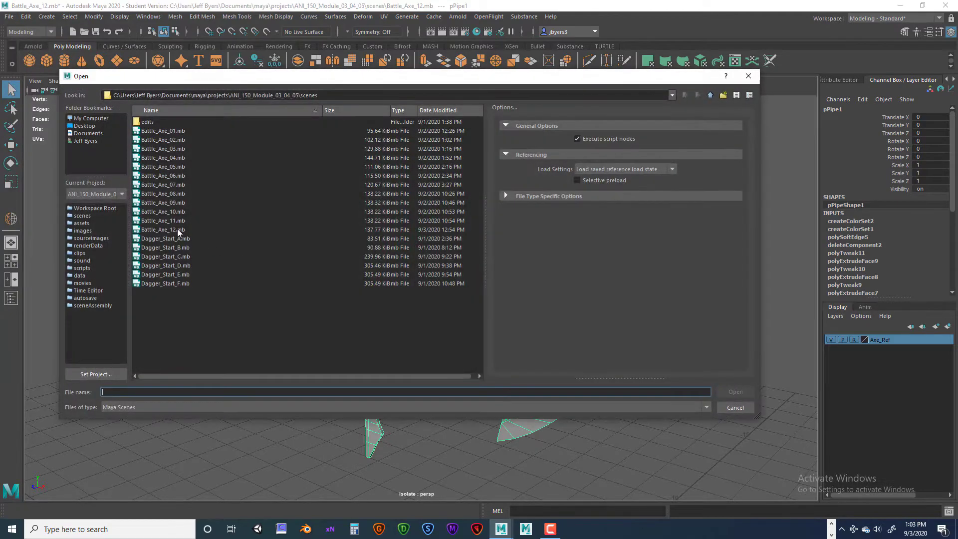
click(178, 231)
click(734, 391)
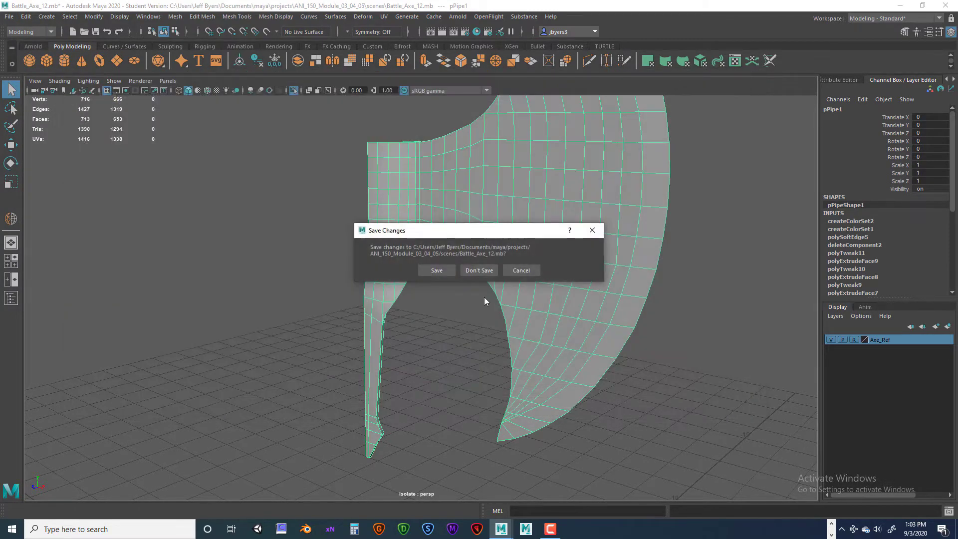
click(486, 272)
click(459, 273)
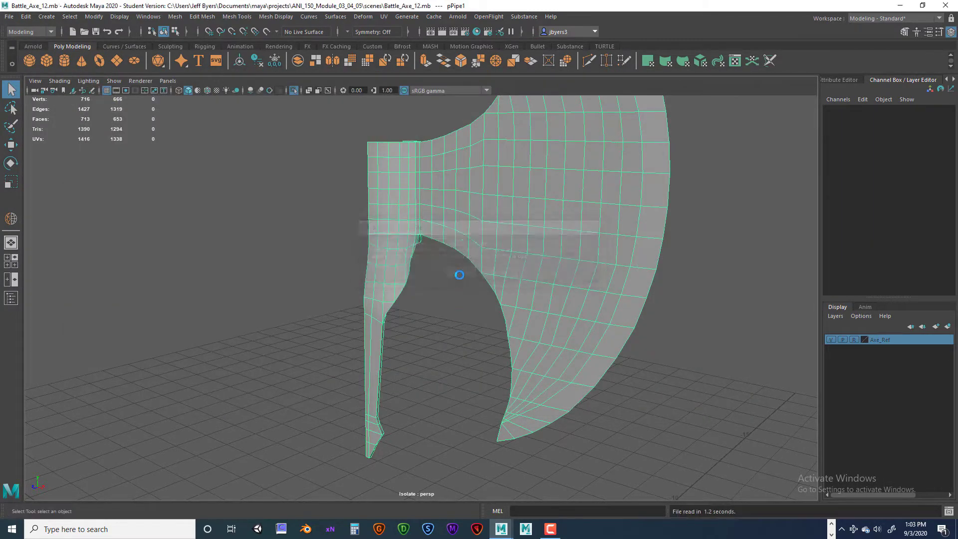
- Select the axe blade mesh and examine how its collar and tongue sit around the handle
scroll(464, 327, down, 10)
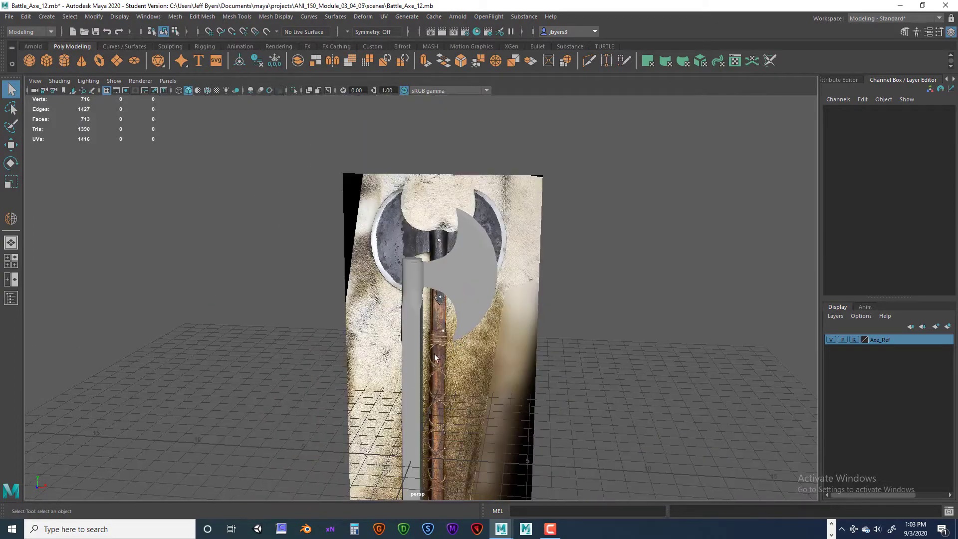
scroll(432, 304, up, 3)
click(432, 303)
scroll(449, 280, up, 8)
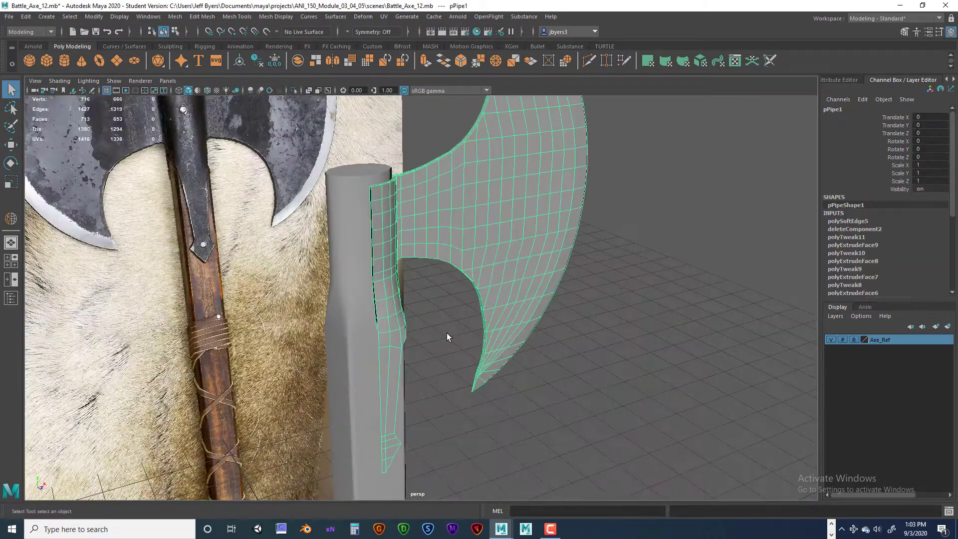
alt+drag(447, 334, 417, 274)
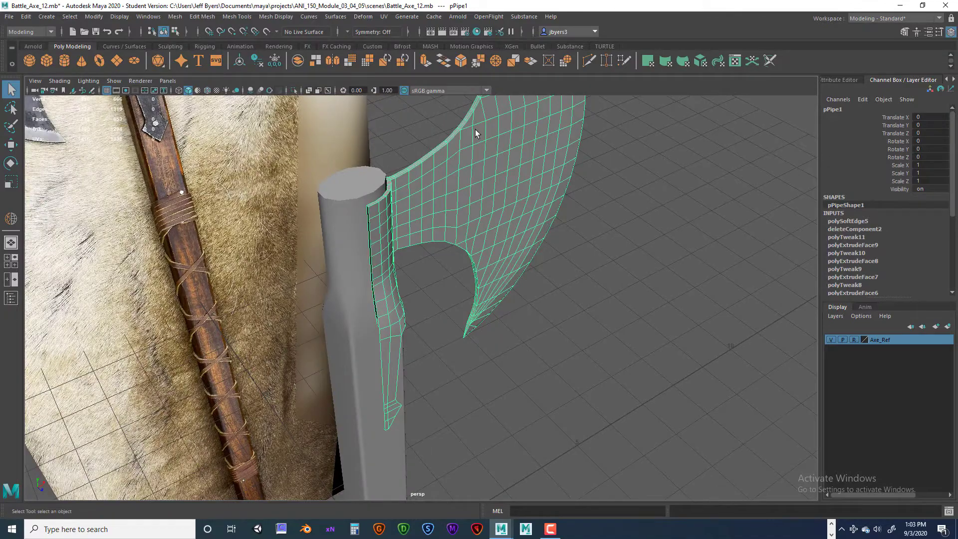
alt+drag(474, 129, 383, 314)
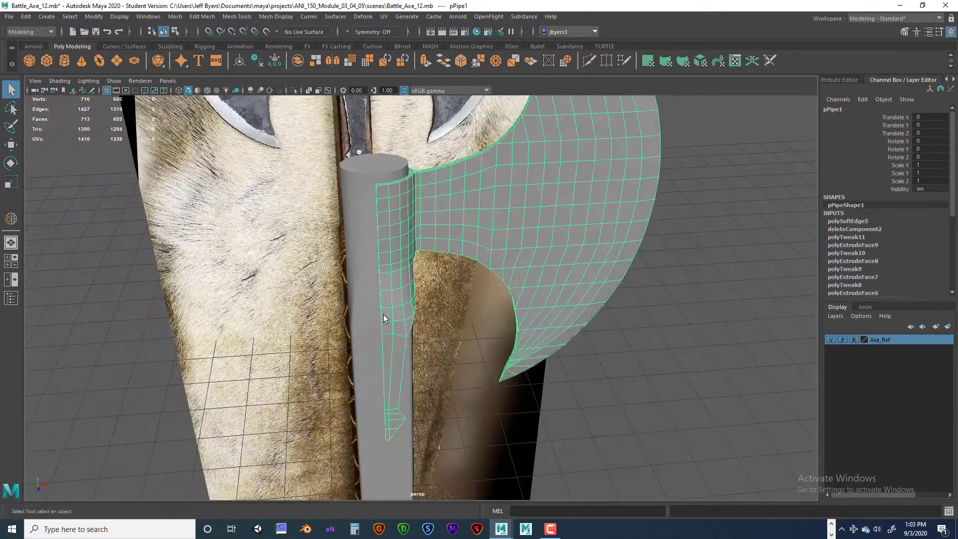
alt+drag(409, 372, 418, 296)
alt+drag(489, 292, 513, 355)
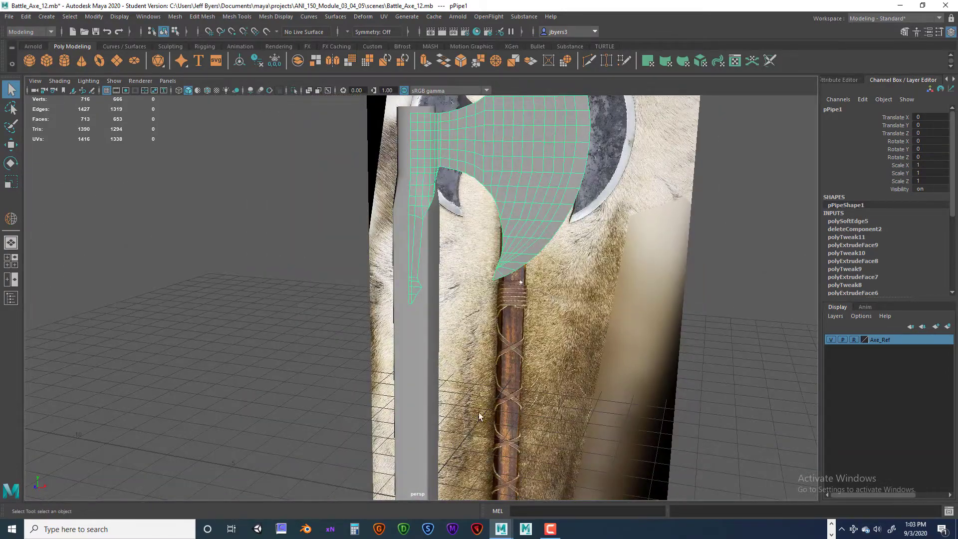
alt+drag(398, 373, 419, 308)
- Isolate the selected blade in both the top and perspective views and frame its collar
key(space)
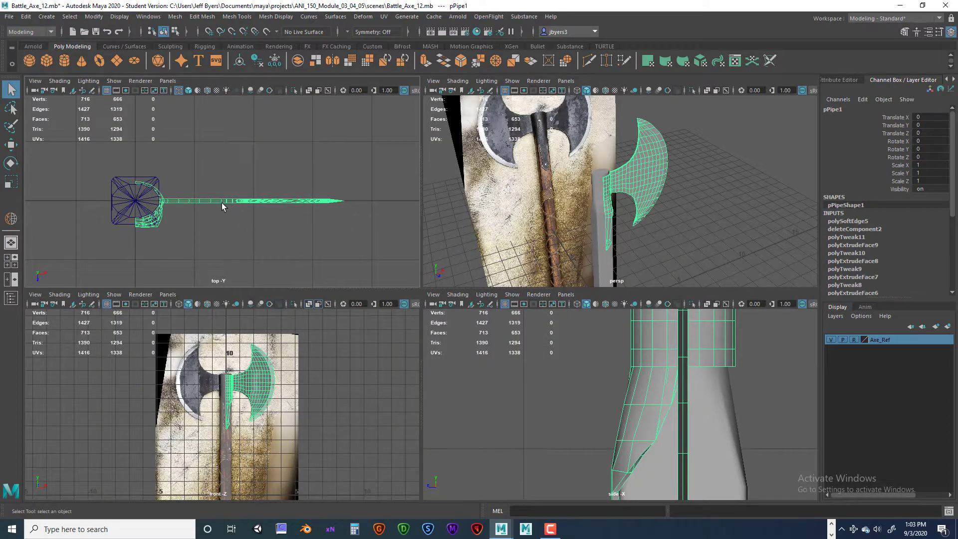
key(ctrl+1)
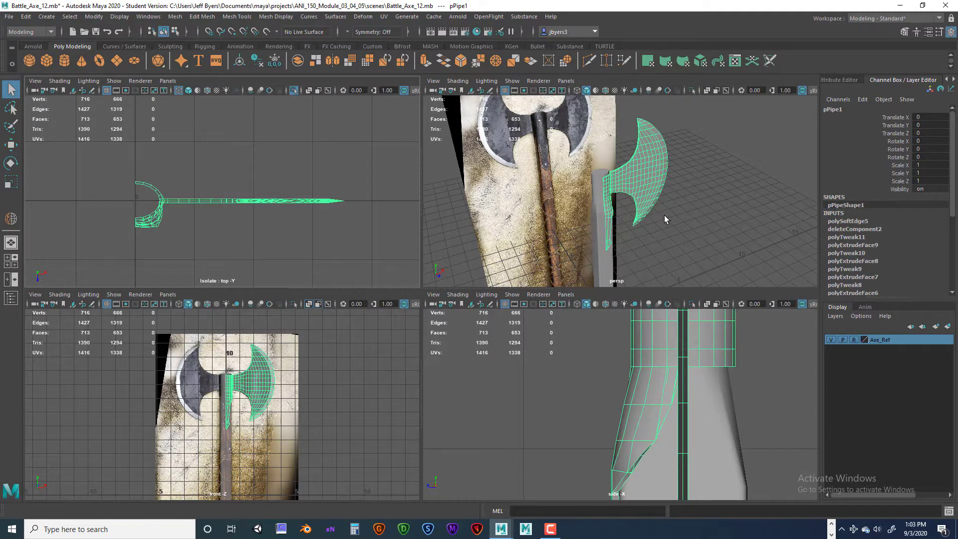
key(ctrl+1)
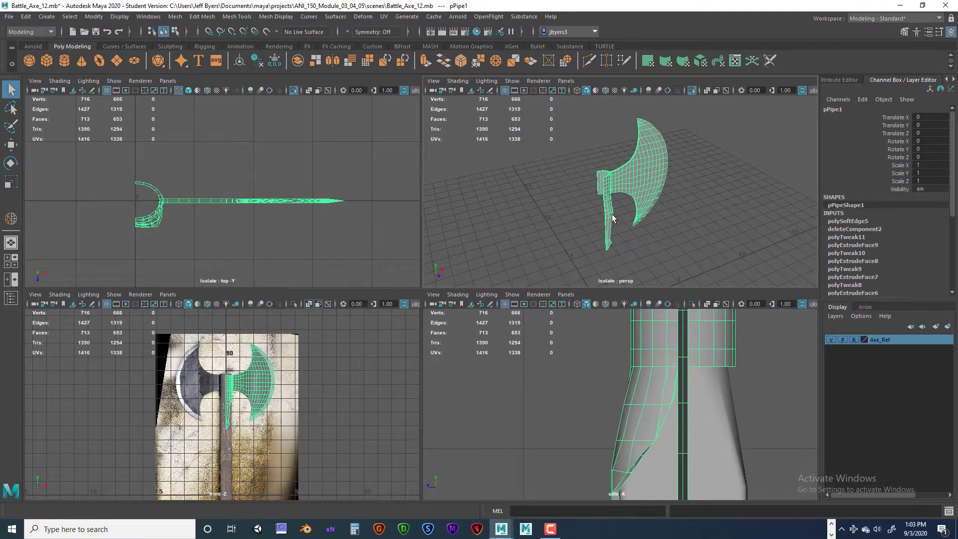
scroll(636, 227, up, 8)
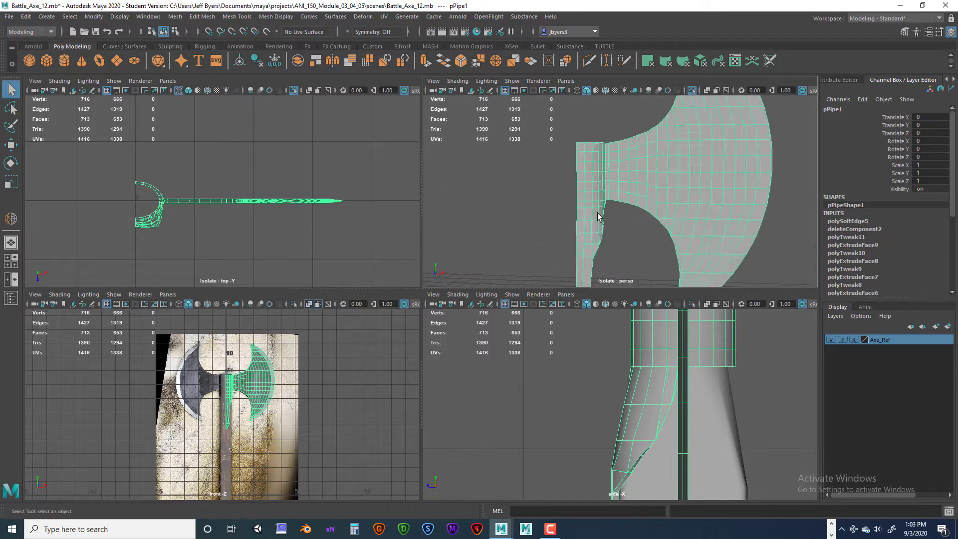
alt+middle_drag(290, 215, 336, 211)
scroll(336, 212, up, 3)
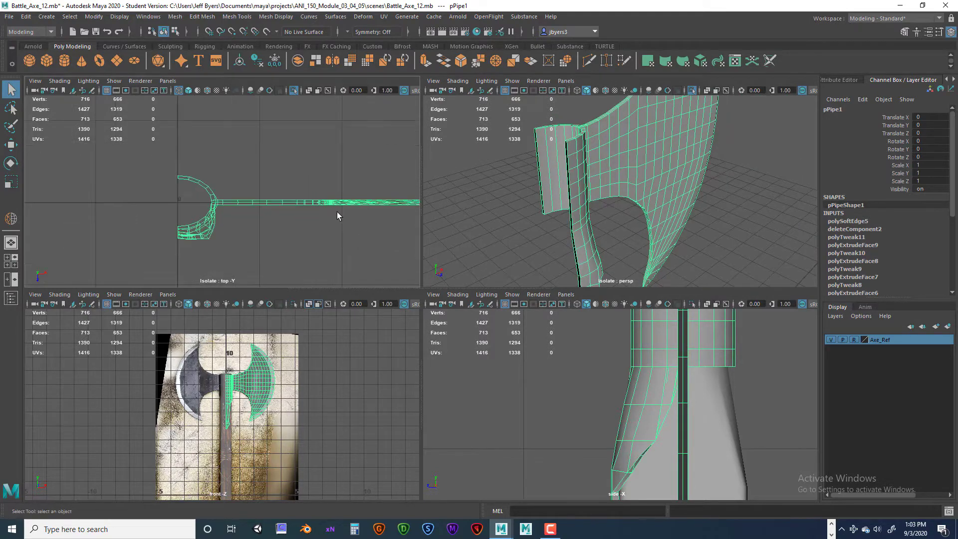
- In the top view, delete all blade faces above the horizontal centre line and check the remaining half in perspective
key(space)
alt+middle_drag(481, 242, 319, 222)
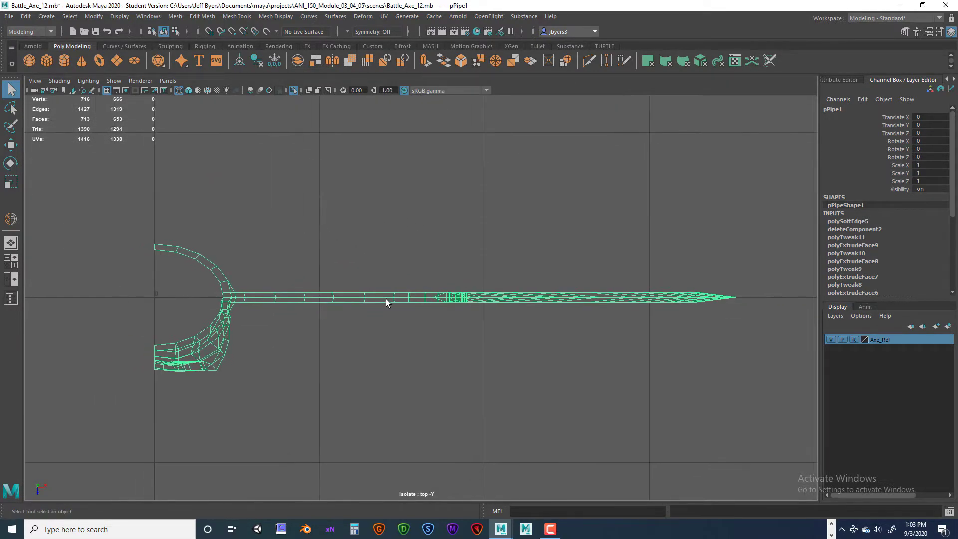
right_drag(385, 298, 387, 286)
drag(100, 197, 754, 298)
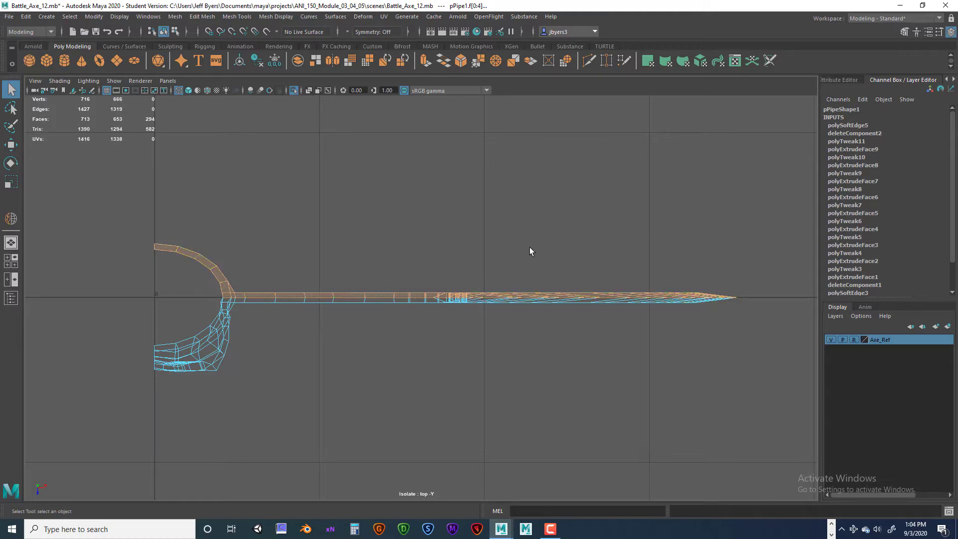
key(Delete)
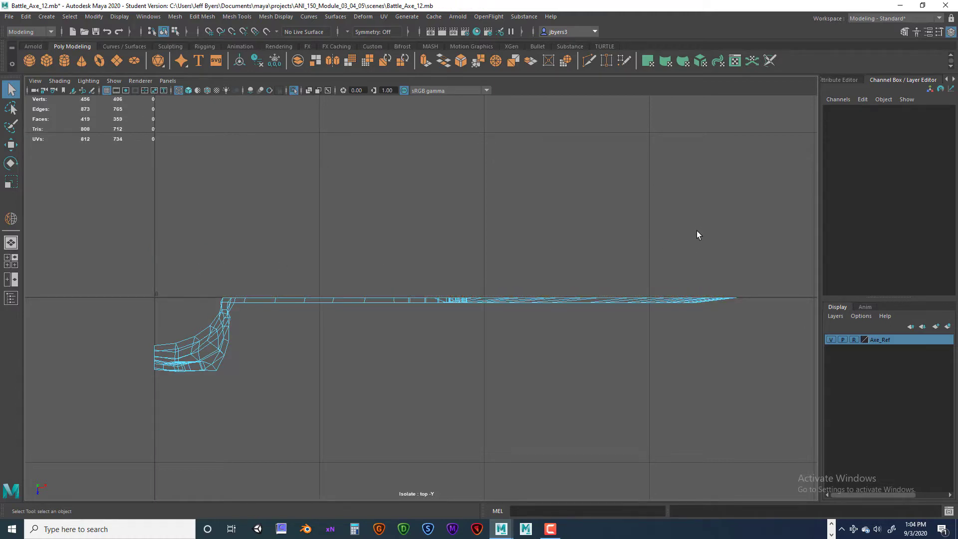
key(space)
key(space)
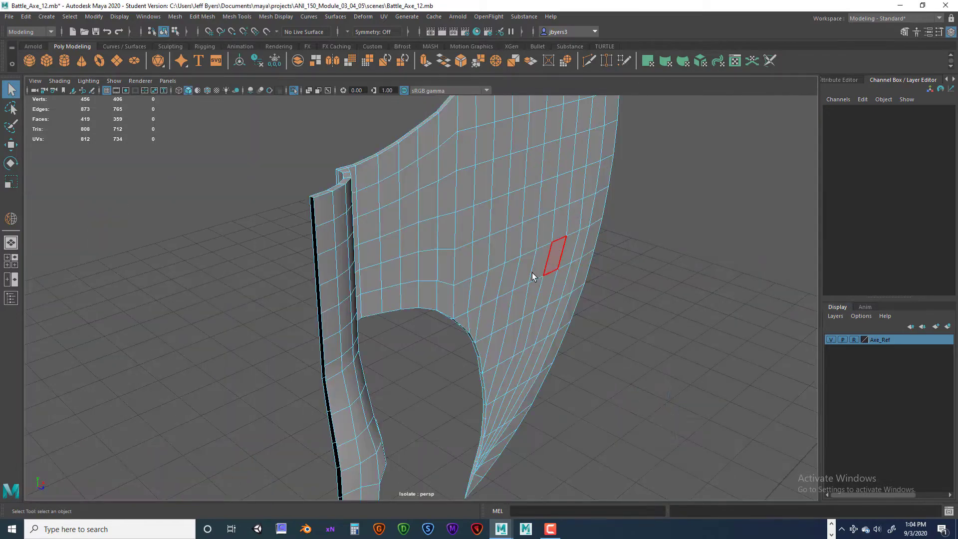
alt+drag(525, 274, 367, 259)
click(366, 255)
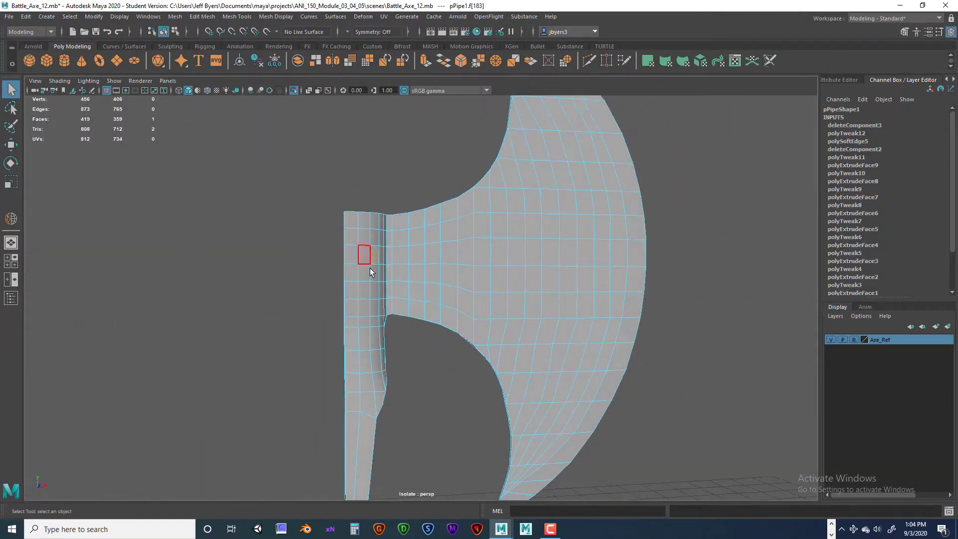
- Select the remaining blade half as a whole object and isolate it in the front view, checking its inner edge
key(space)
key(space)
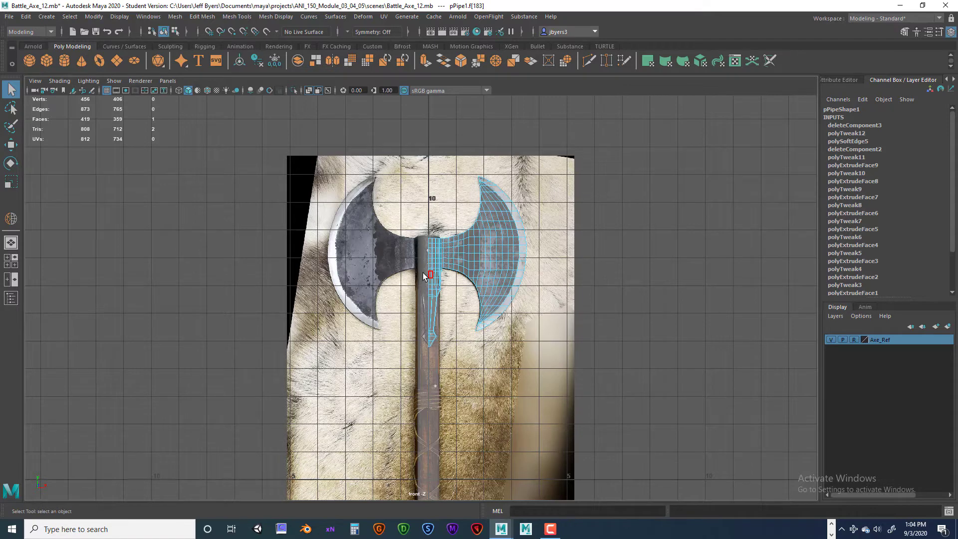
right_click(458, 254)
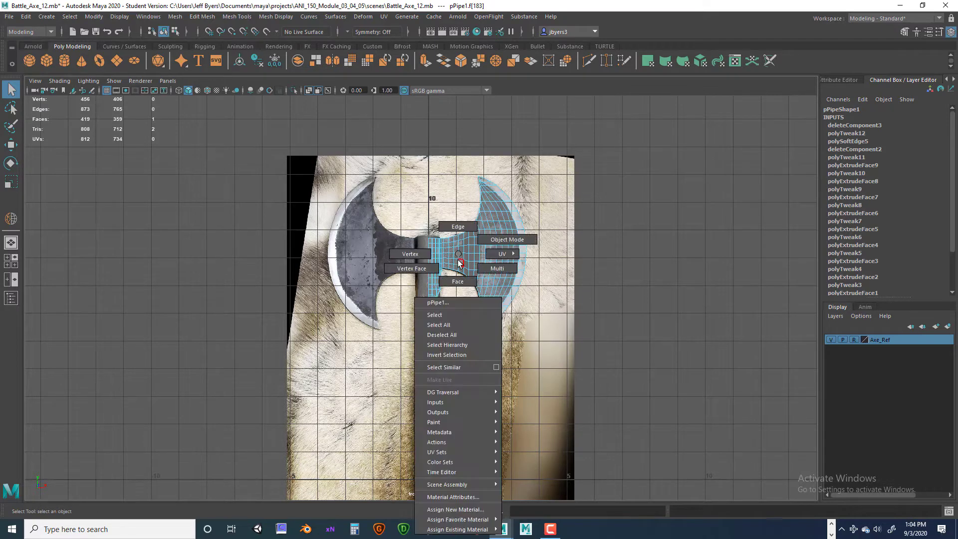
click(437, 316)
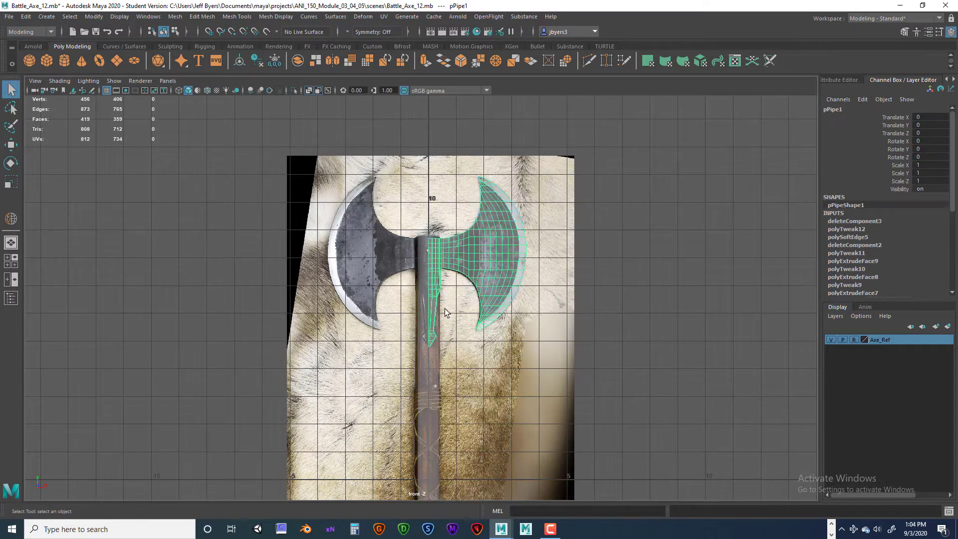
key(ctrl+1)
scroll(448, 310, up, 10)
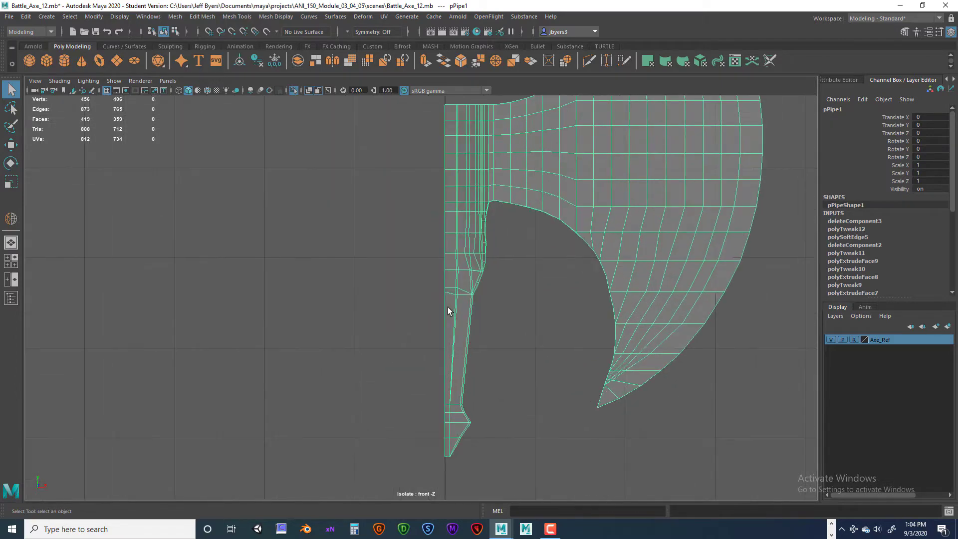
alt+middle_drag(454, 288, 430, 454)
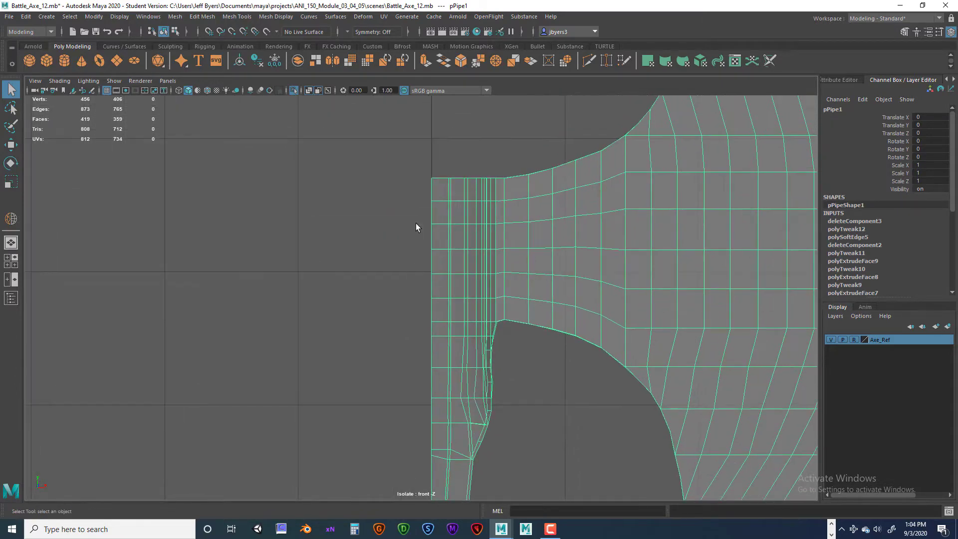
alt+middle_drag(453, 268, 431, 134)
alt+middle_drag(429, 427, 409, 298)
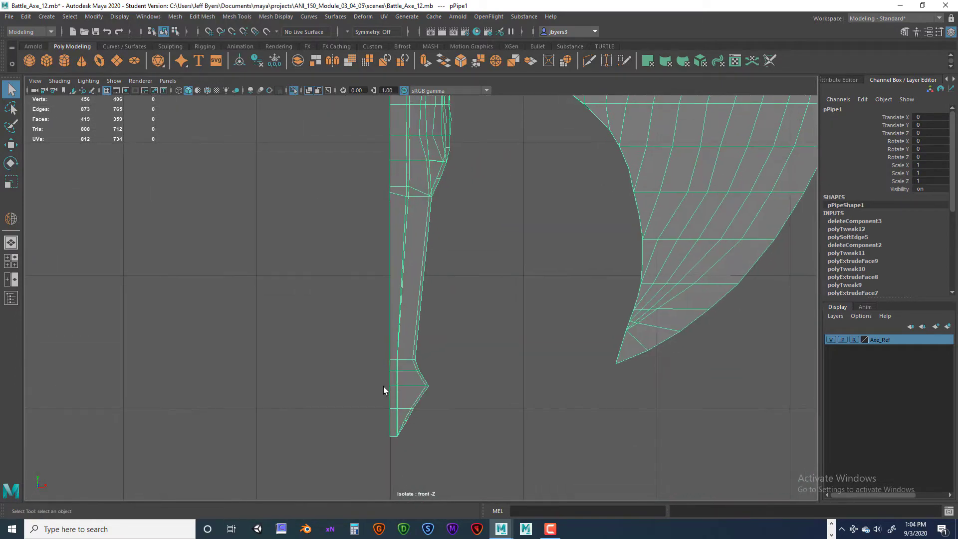
scroll(415, 375, down, 8)
alt+middle_drag(418, 197, 426, 248)
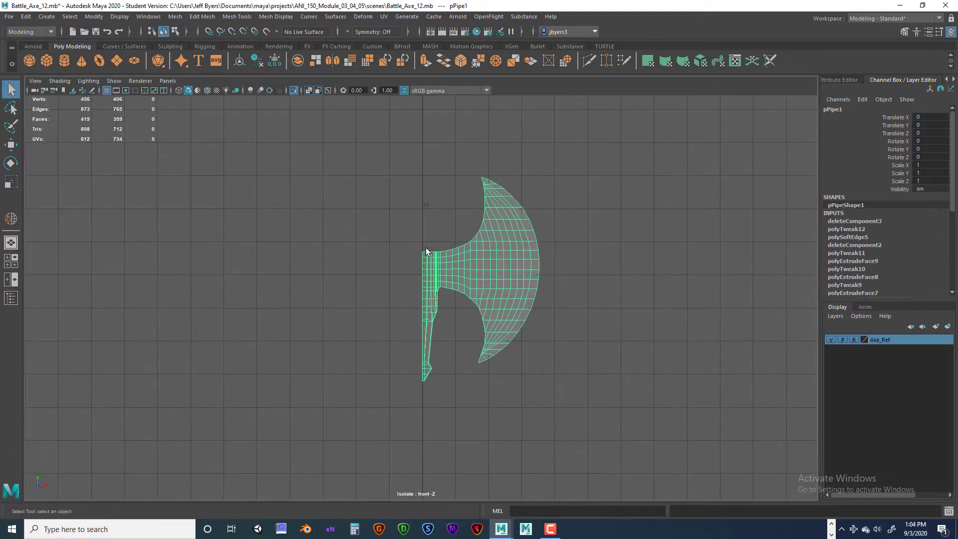
- Select the vertices along the collar and tongue's inner edge and grid-snap them in X to the vertical centre line, with the Move snap settings shown
right_drag(426, 258, 383, 251)
drag(390, 231, 422, 393)
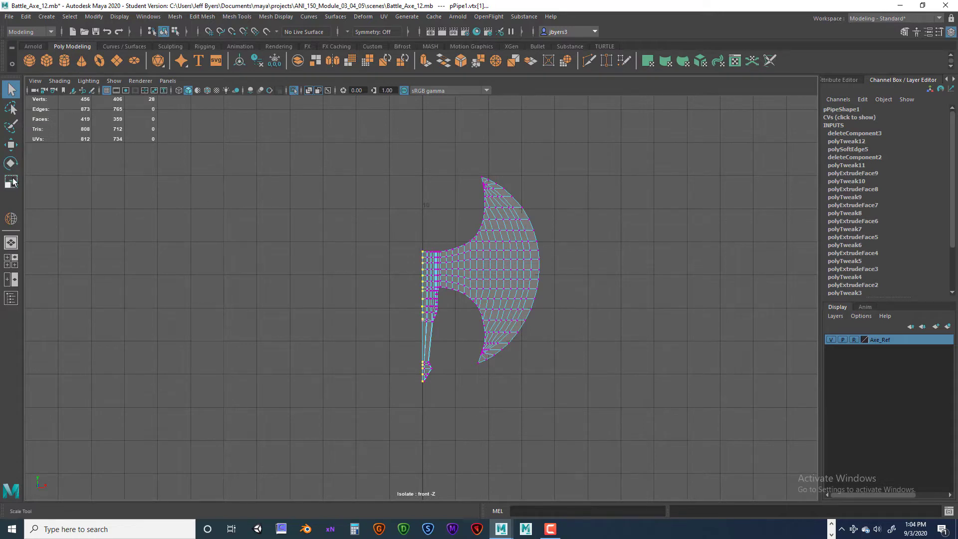
double_click(11, 145)
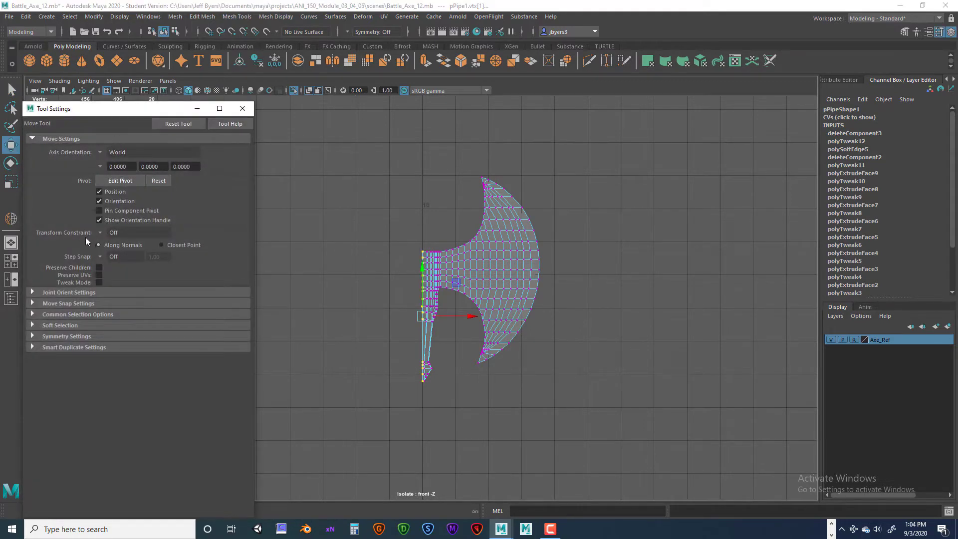
click(38, 304)
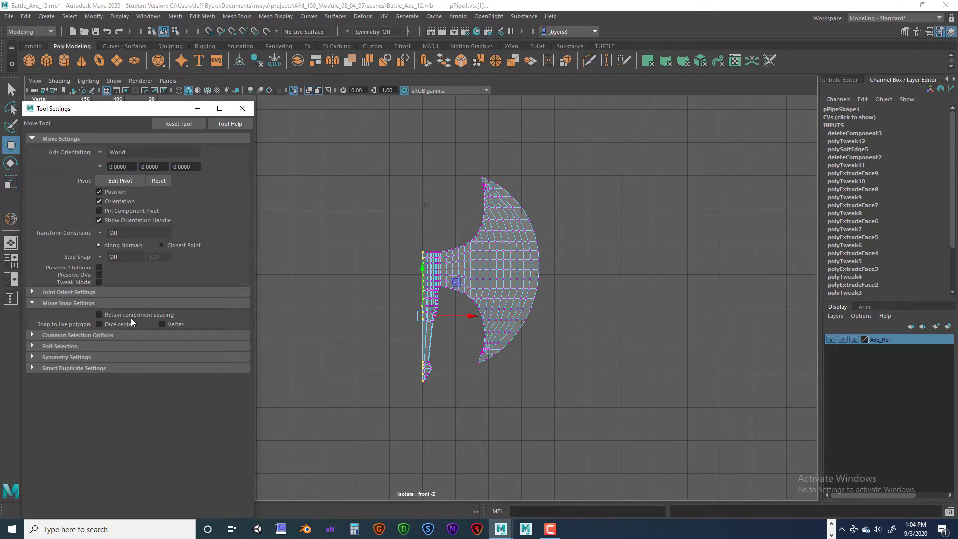
click(208, 32)
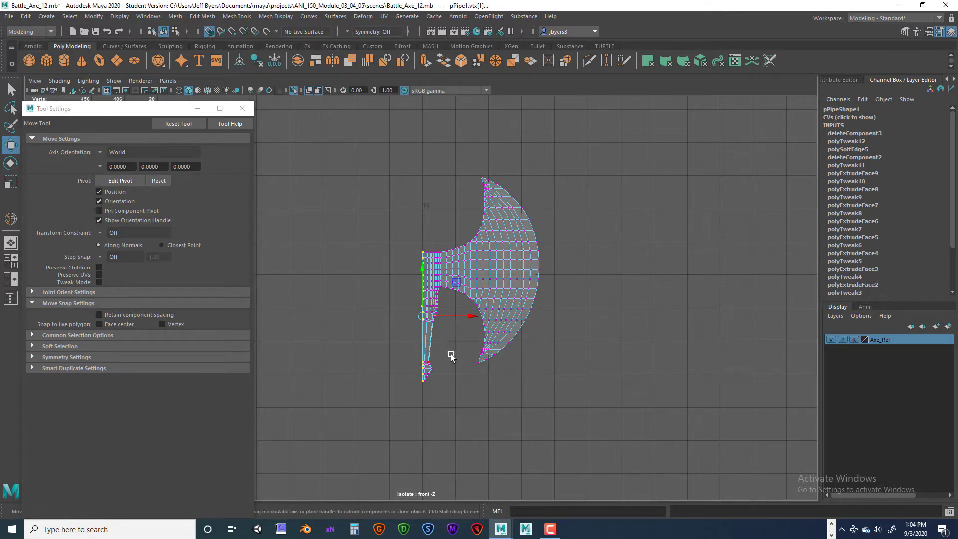
drag(475, 318, 422, 315)
scroll(422, 316, up, 5)
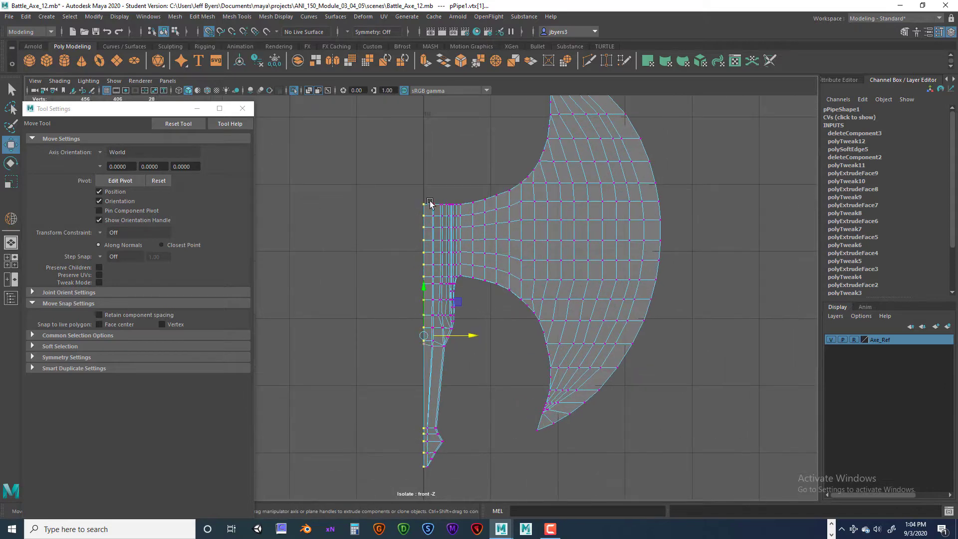
- In the top view, select the row of vertices along the blade's cut edge and grid-snap them in Z to the horizontal centre line
key(space)
drag(146, 110, 874, 183)
key(space)
drag(181, 265, 749, 299)
drag(479, 341, 446, 179)
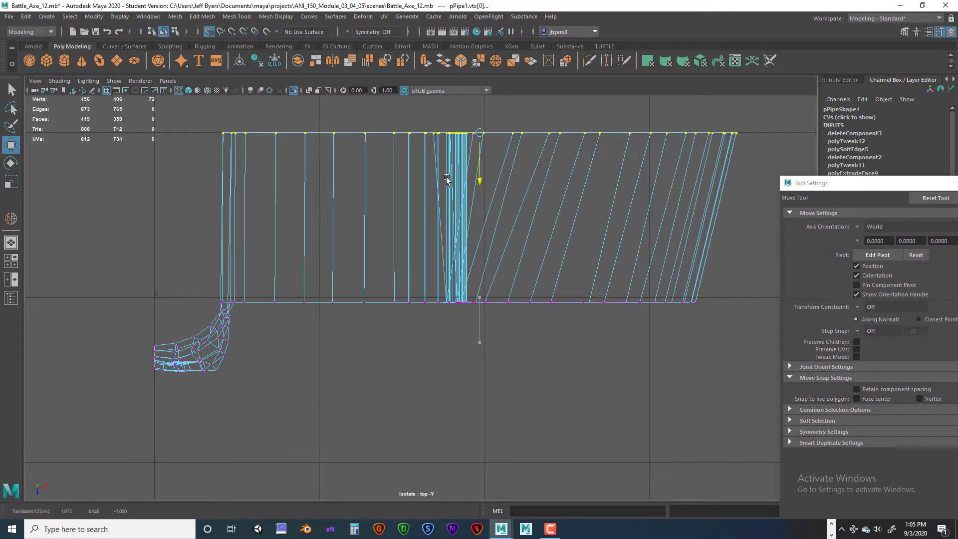
key(ctrl+z)
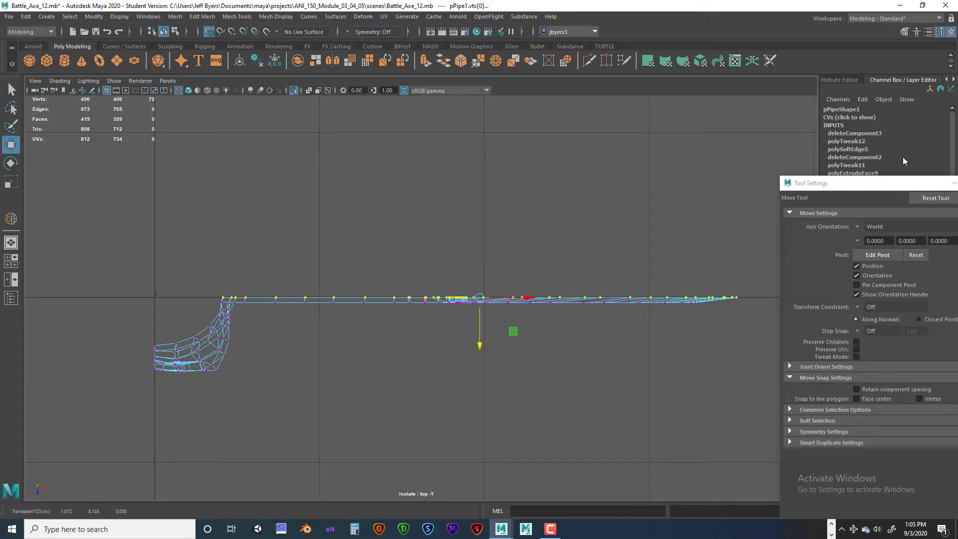
drag(872, 188, 391, 149)
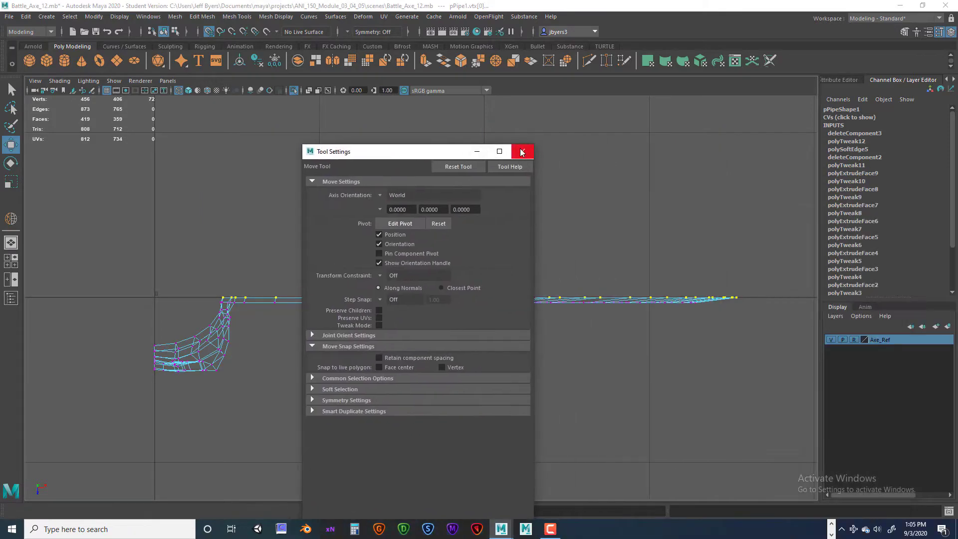
- Close the Move tool settings and switch the blade half from vertex to object selection in the perspective view
click(513, 150)
click(548, 276)
key(space)
key(space)
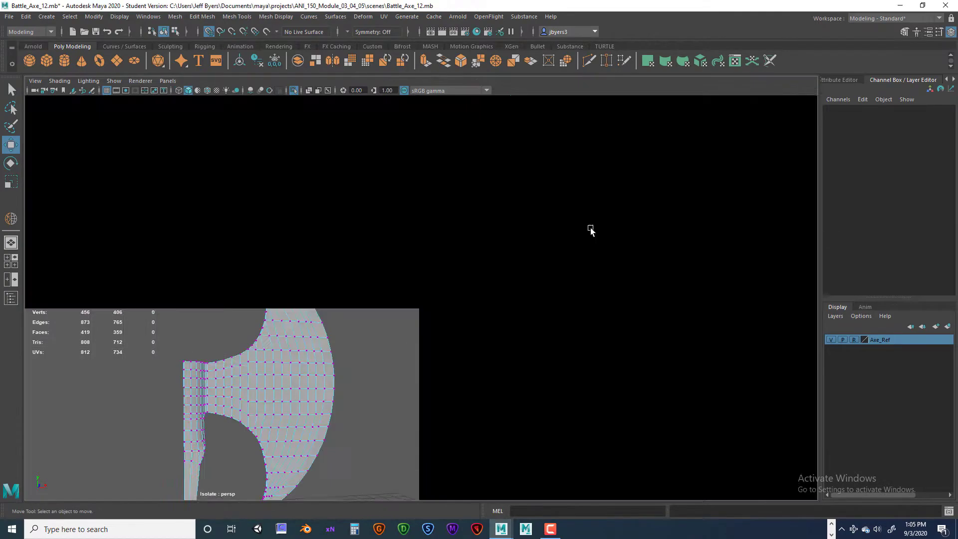
alt+drag(476, 292, 396, 226)
alt+drag(454, 290, 429, 259)
alt+drag(492, 260, 486, 250)
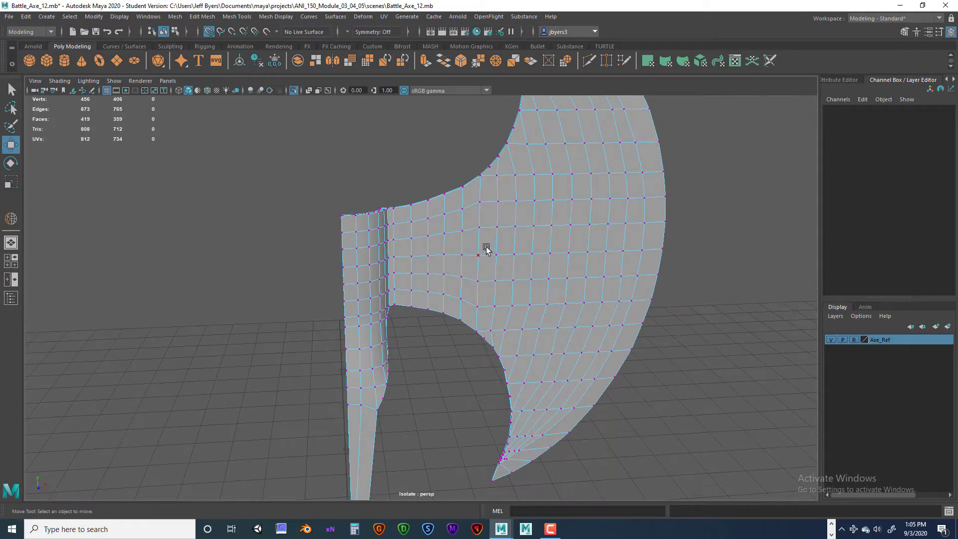
scroll(462, 267, down, 5)
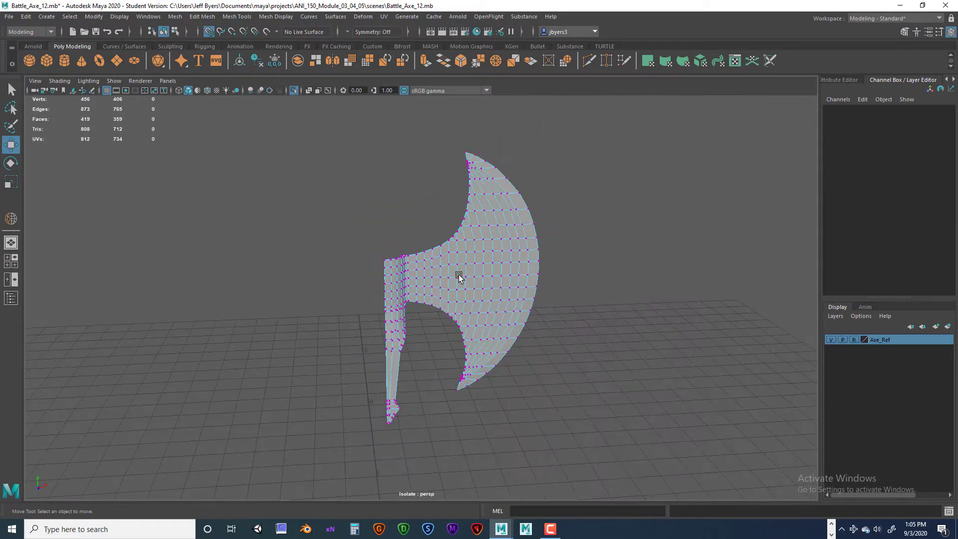
right_drag(452, 263, 449, 316)
alt+drag(488, 310, 475, 317)
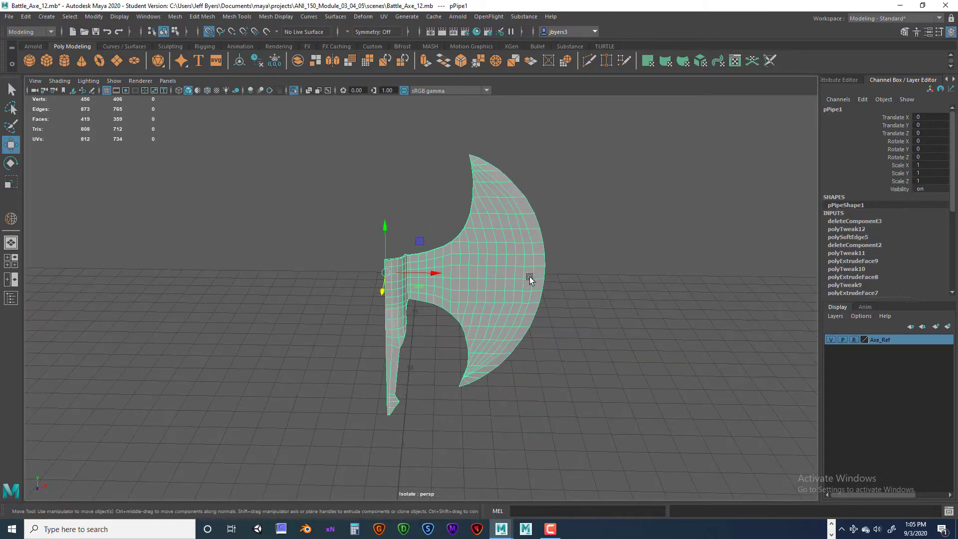
- Examine the blade half from several angles against the grid and world axes to identify its X, Y and Z directions
alt+drag(529, 277, 453, 272)
alt+drag(544, 279, 453, 293)
scroll(453, 293, down, 5)
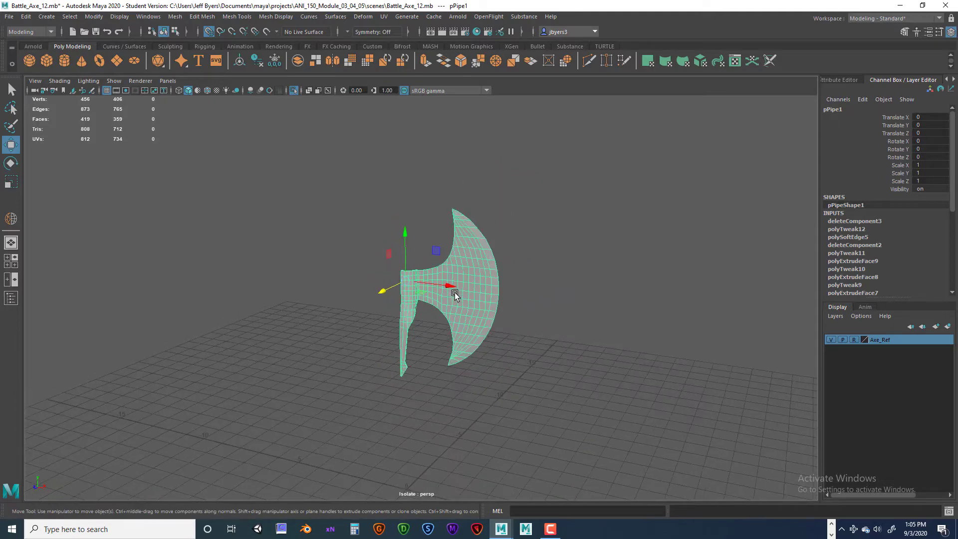
alt+drag(379, 325, 368, 342)
alt+drag(76, 459, 53, 474)
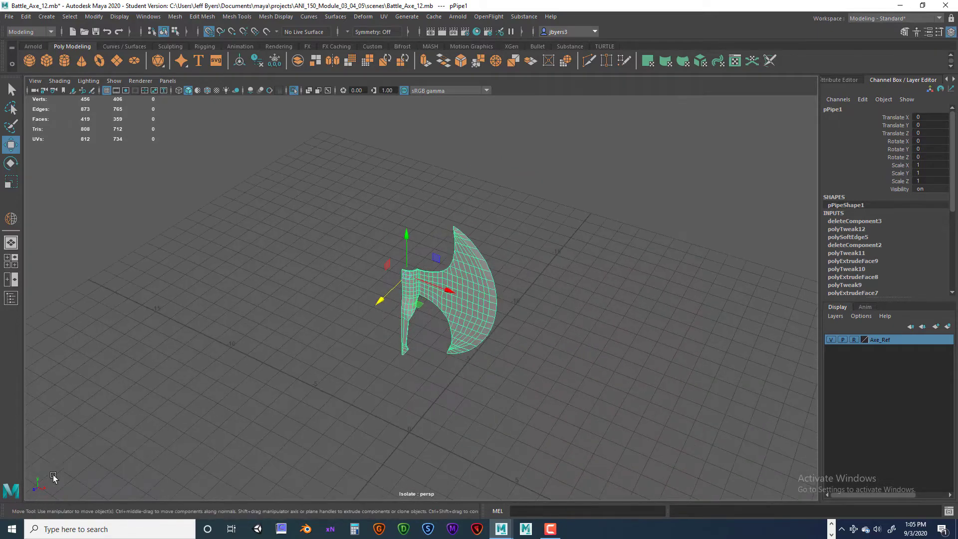
alt+drag(273, 402, 244, 409)
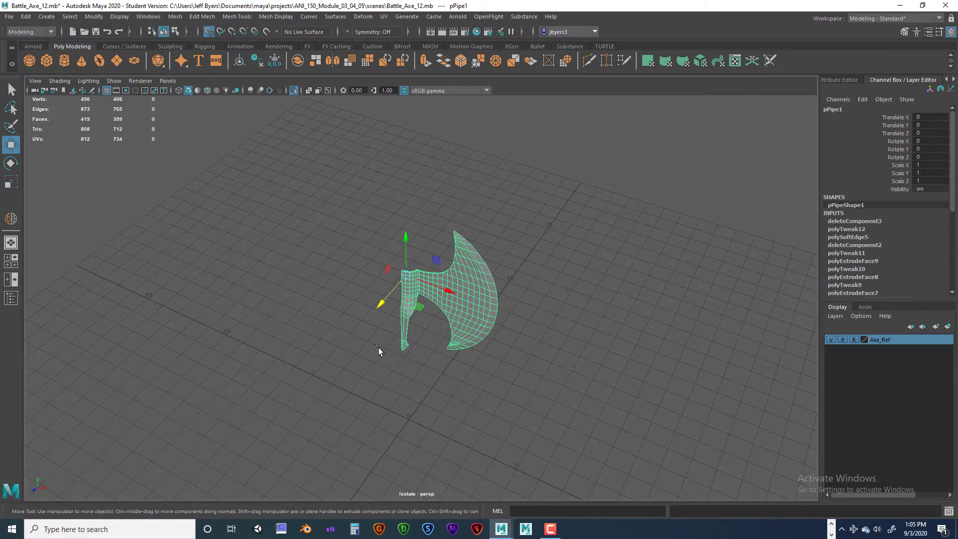
alt+drag(402, 353, 27, 472)
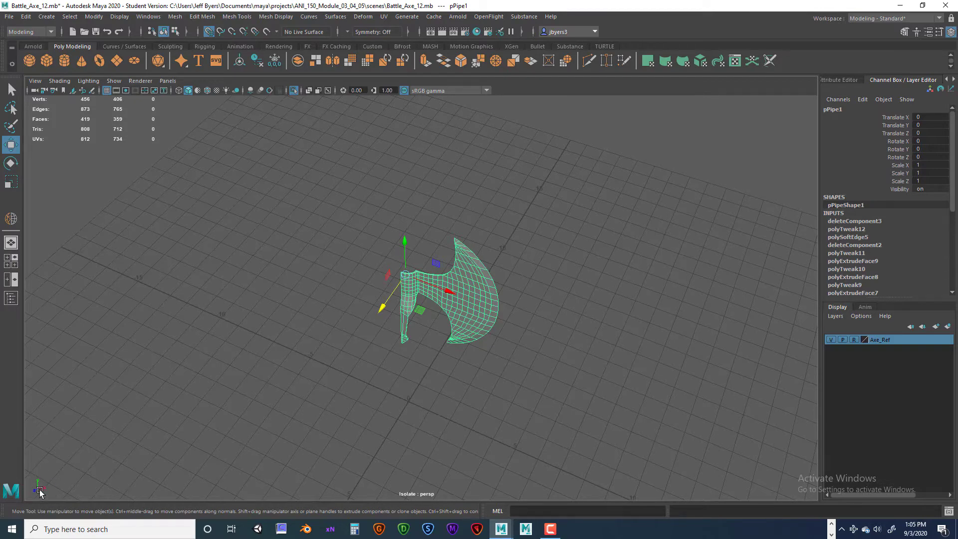
alt+drag(216, 374, 219, 382)
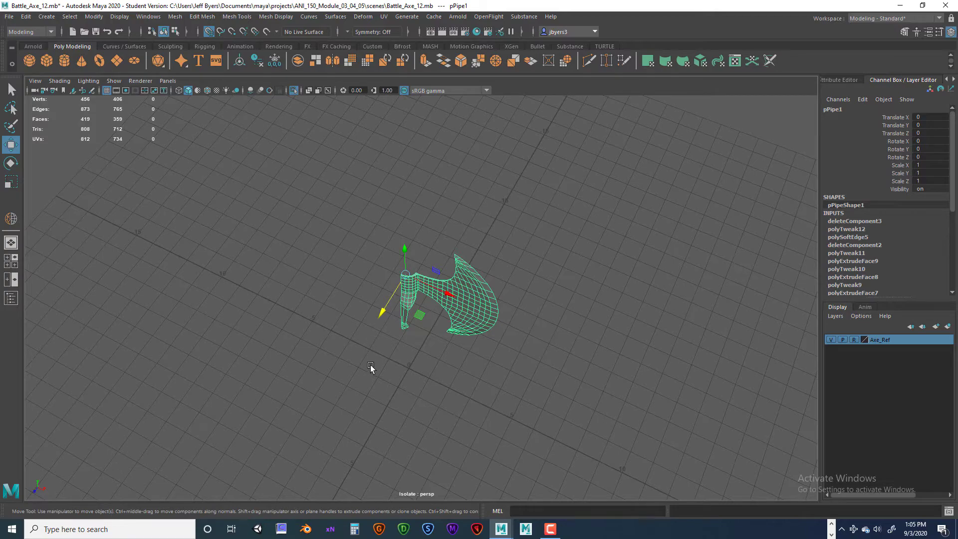
mouse_move(370, 364)
alt+mouse_down()
mouse_move(397, 357)
mouse_move(406, 394)
mouse_move(400, 316)
mouse_move(374, 316)
mouse_move(407, 333)
mouse_move(408, 361)
mouse_move(386, 374)
alt+mouse_up()
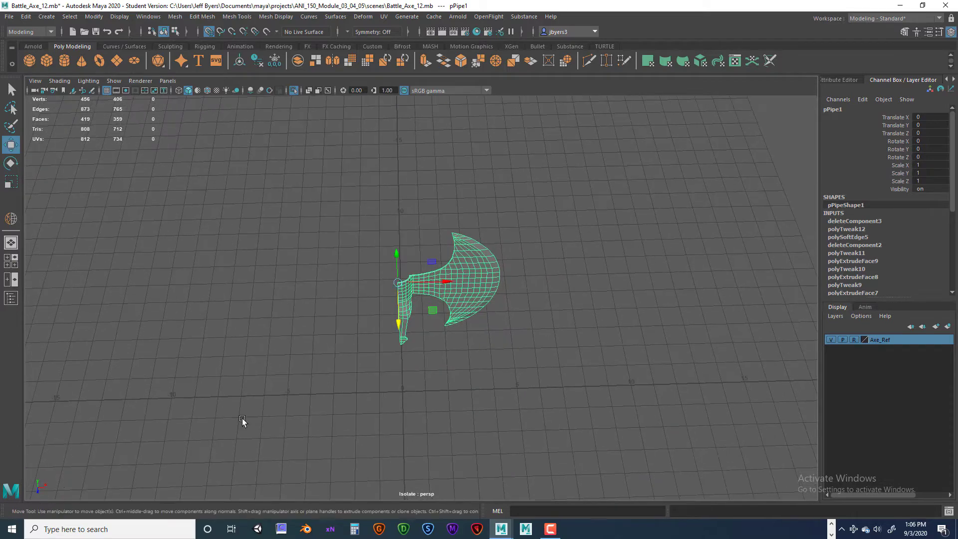
alt+drag(175, 475, 172, 478)
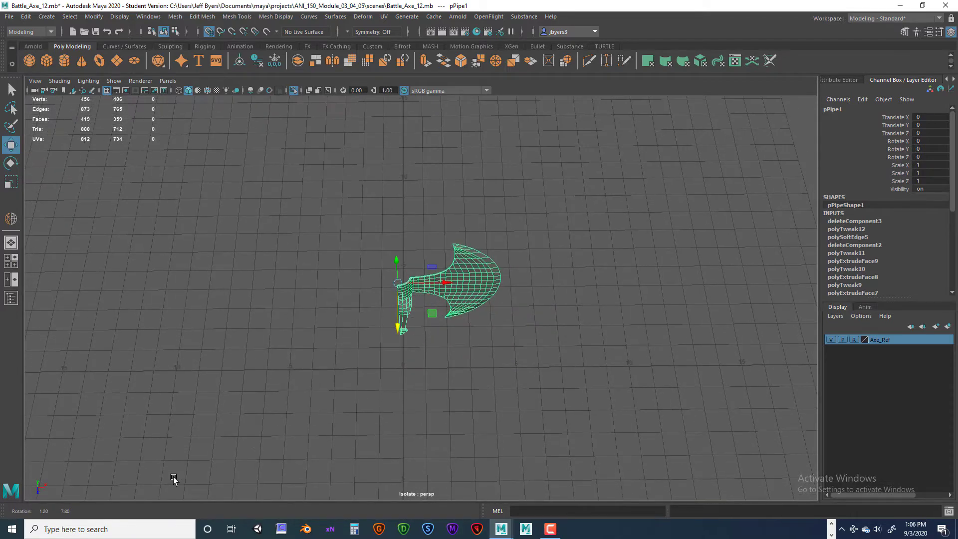
alt+drag(416, 337, 431, 322)
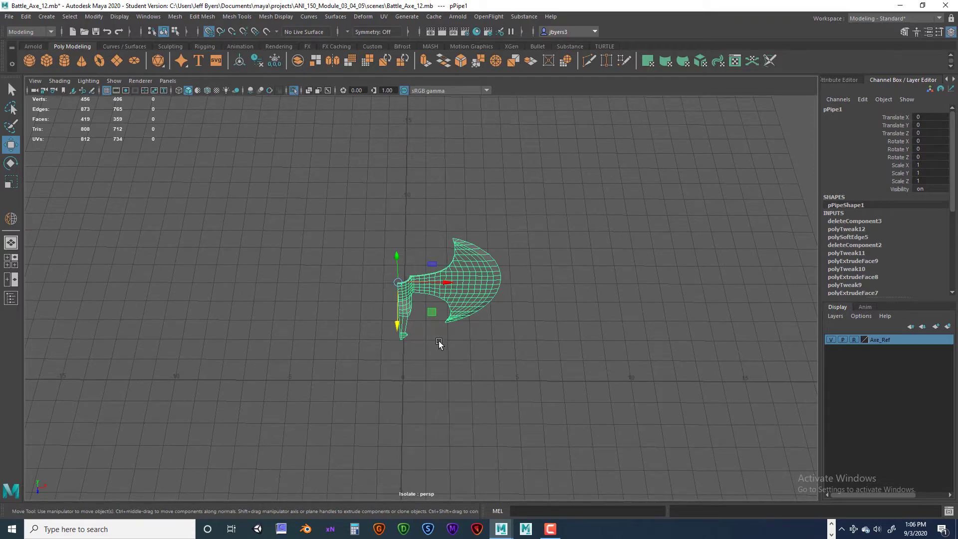
- Try rotating the blade half freehand about Y, by about -68 and about -61 degrees, undoing each rotation
key(e)
drag(416, 317, 382, 330)
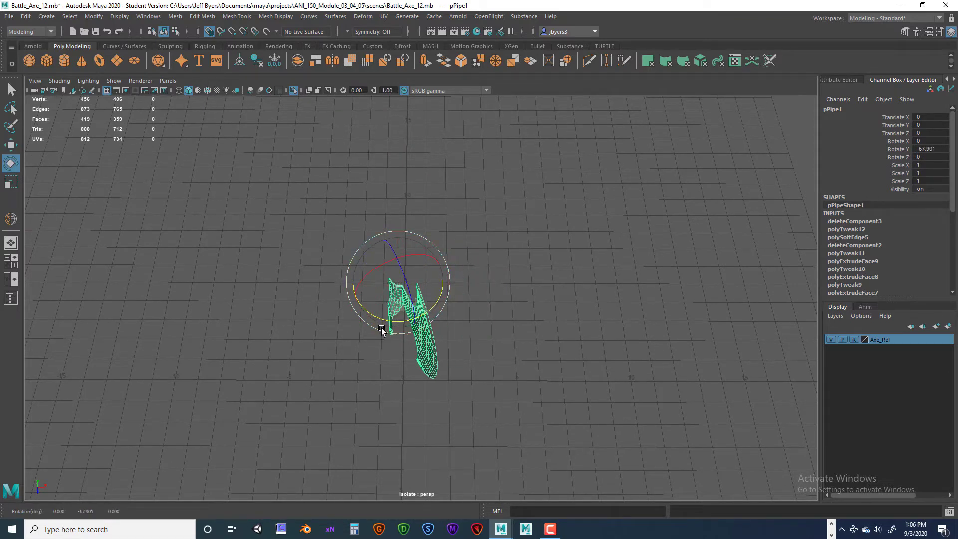
key(ctrl+z)
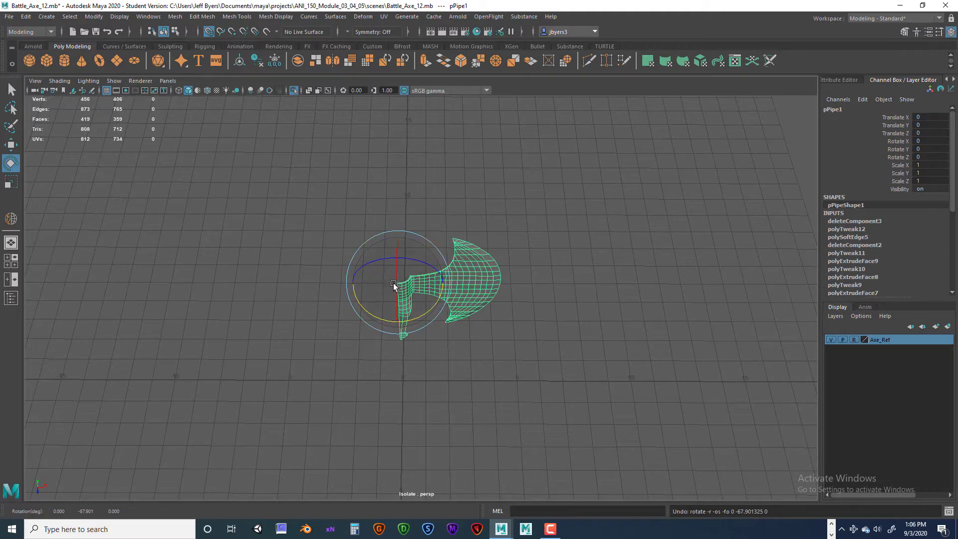
drag(438, 302, 386, 331)
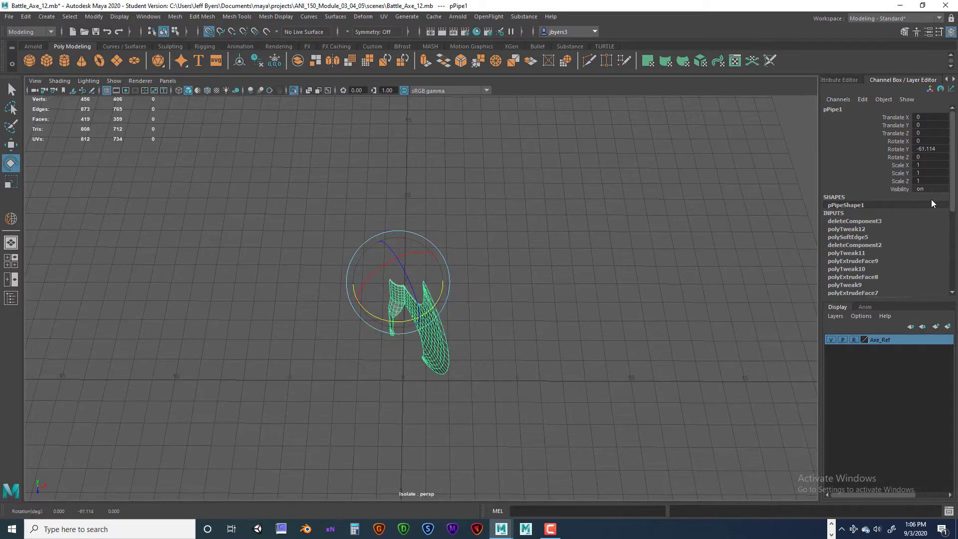
double_click(931, 148)
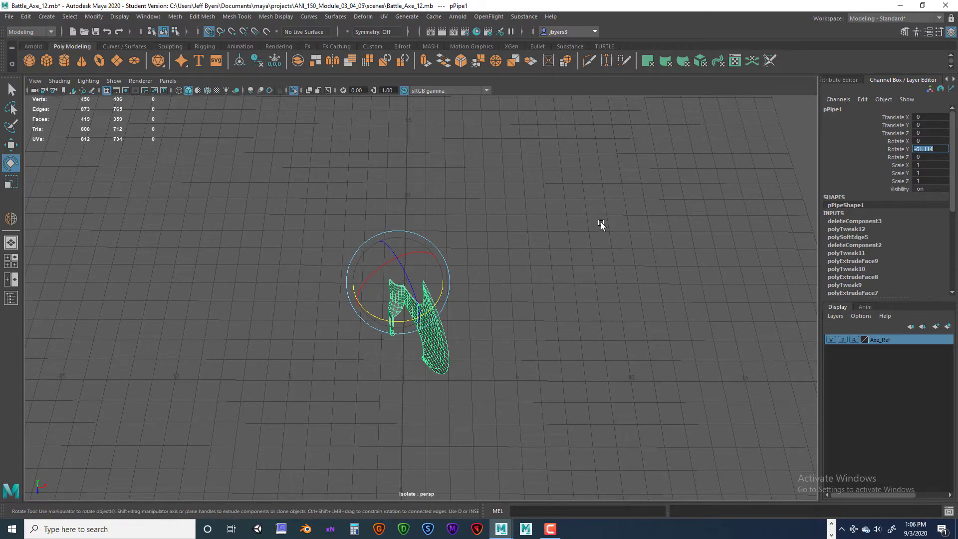
click(537, 255)
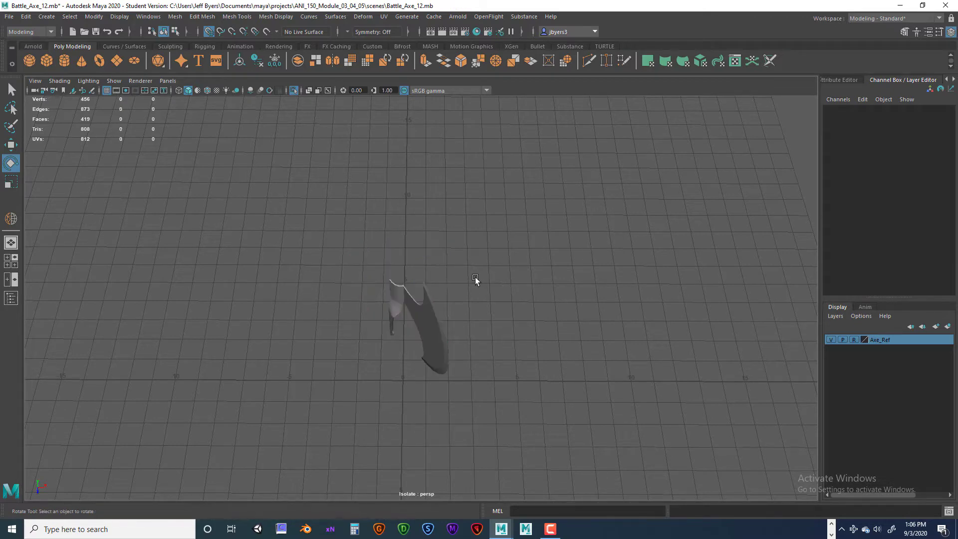
key(ctrl+z)
key(ctrl+z)
key(ctrl+z)
right_drag(490, 278, 469, 314)
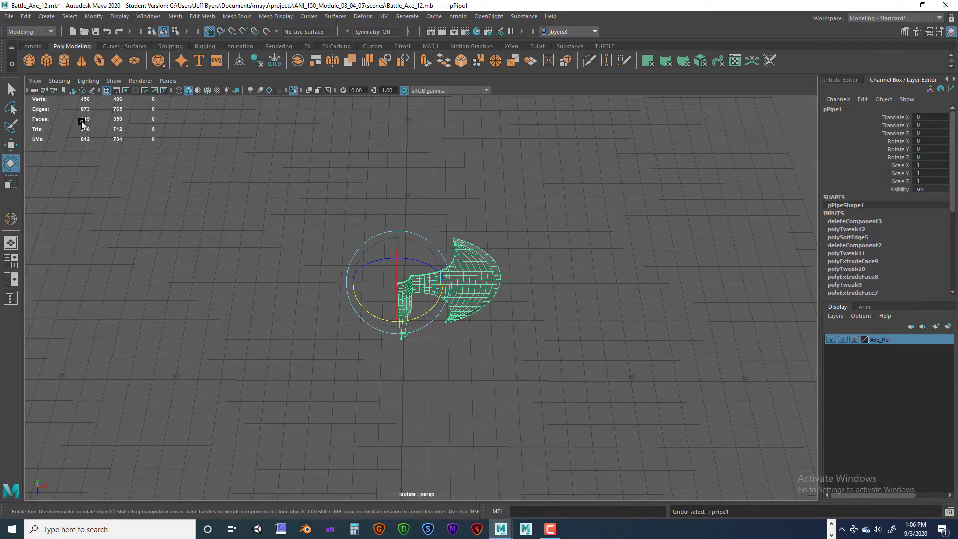
- Set the Rotate tool's Step Snap to Relative with a 45-degree increment and close its settings
double_click(12, 164)
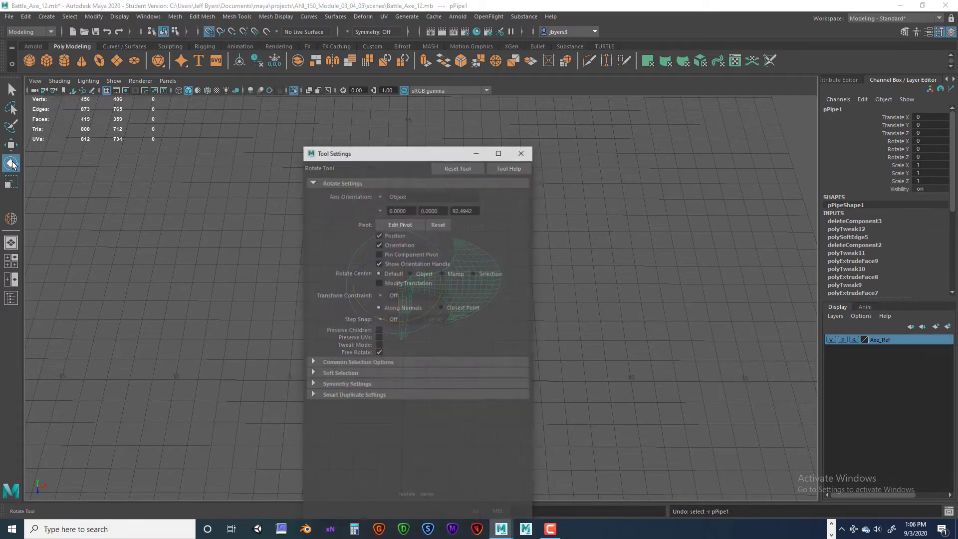
drag(451, 155, 271, 94)
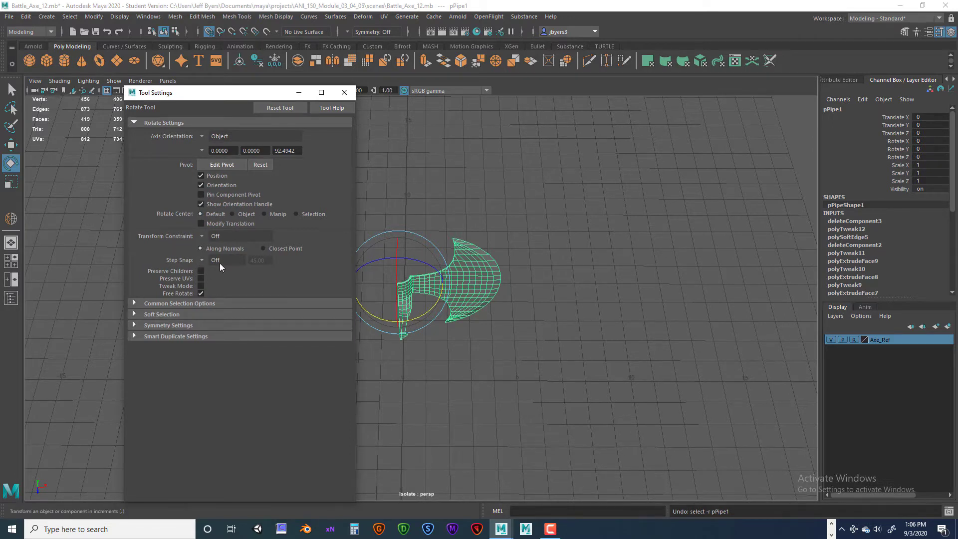
click(202, 258)
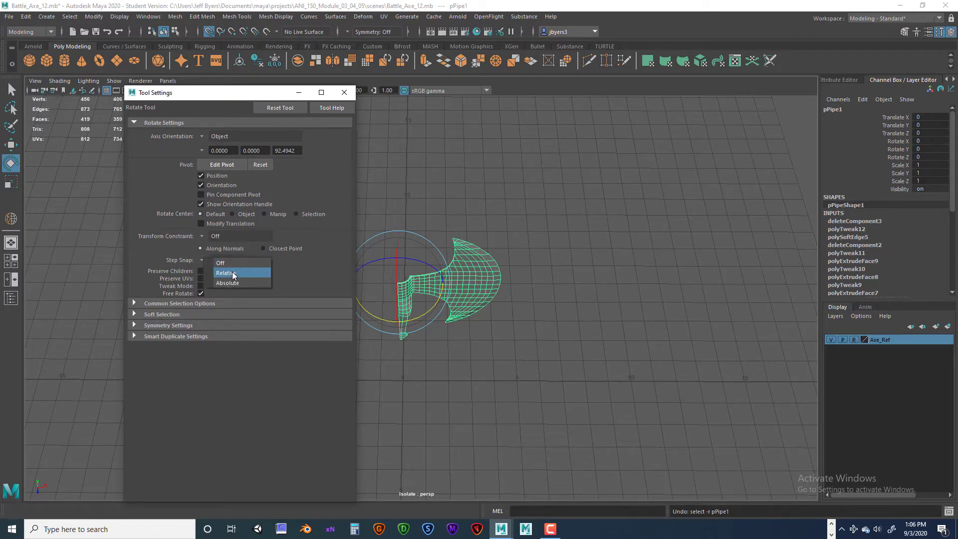
click(232, 273)
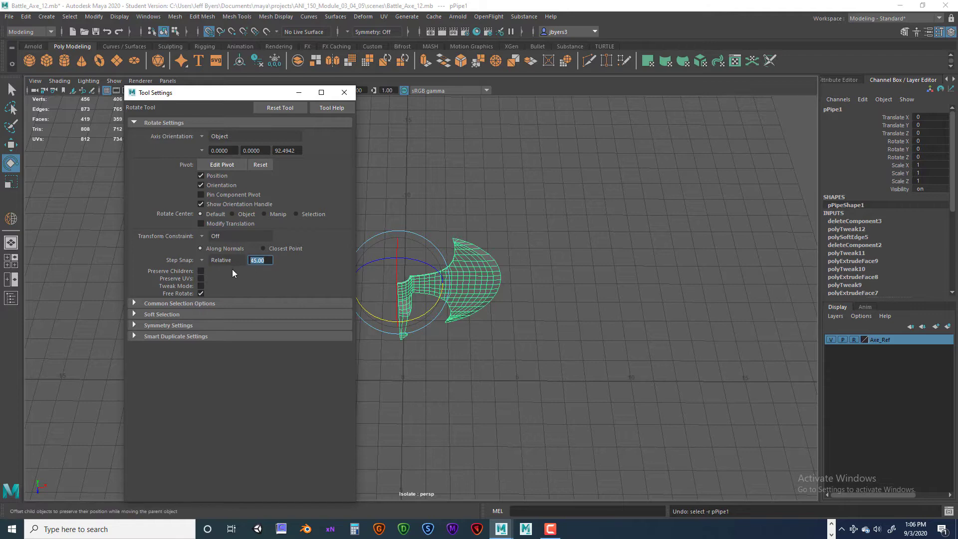
click(344, 92)
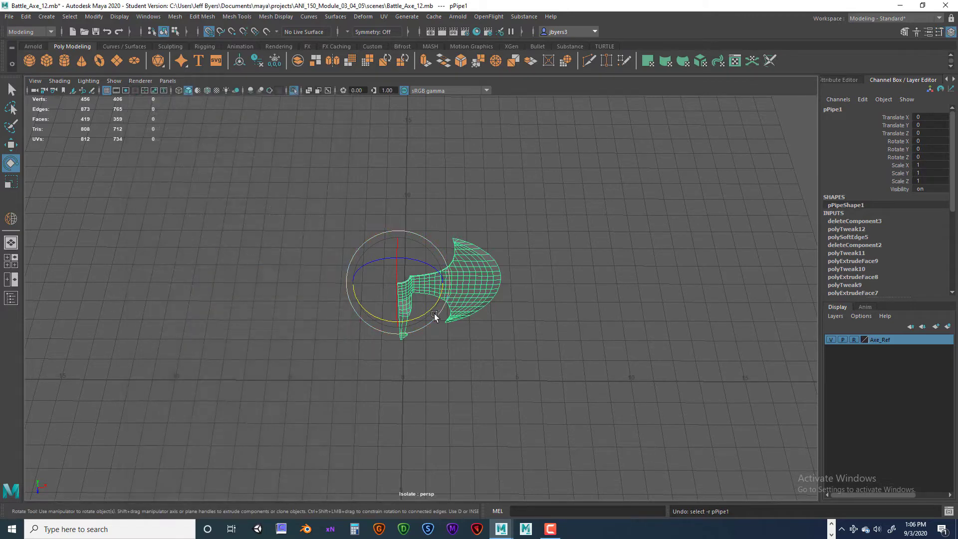
drag(438, 314, 452, 283)
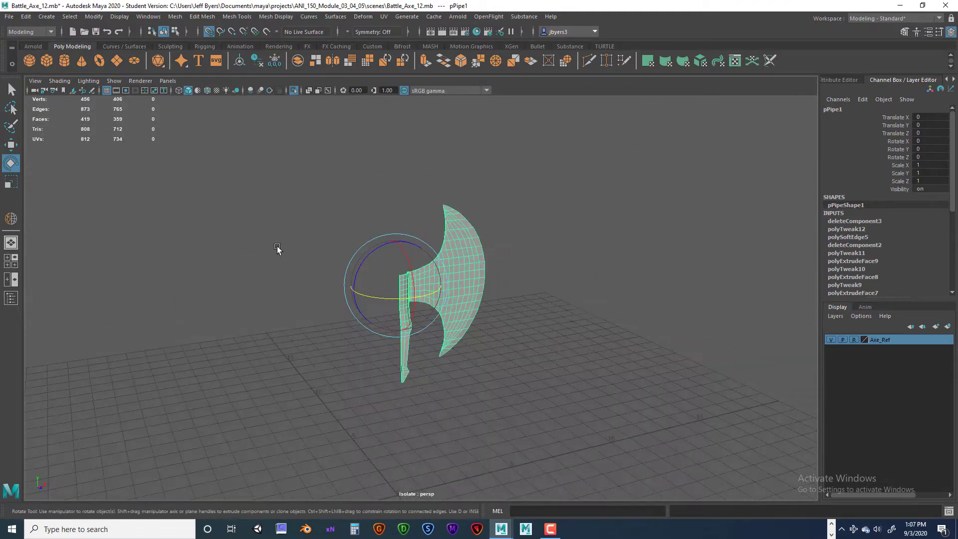
double_click(10, 164)
click(203, 258)
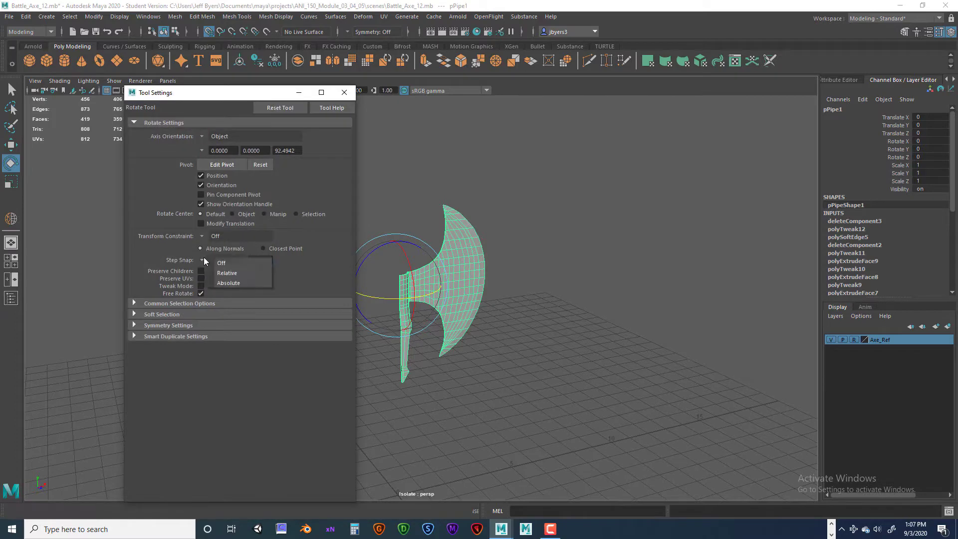
click(227, 273)
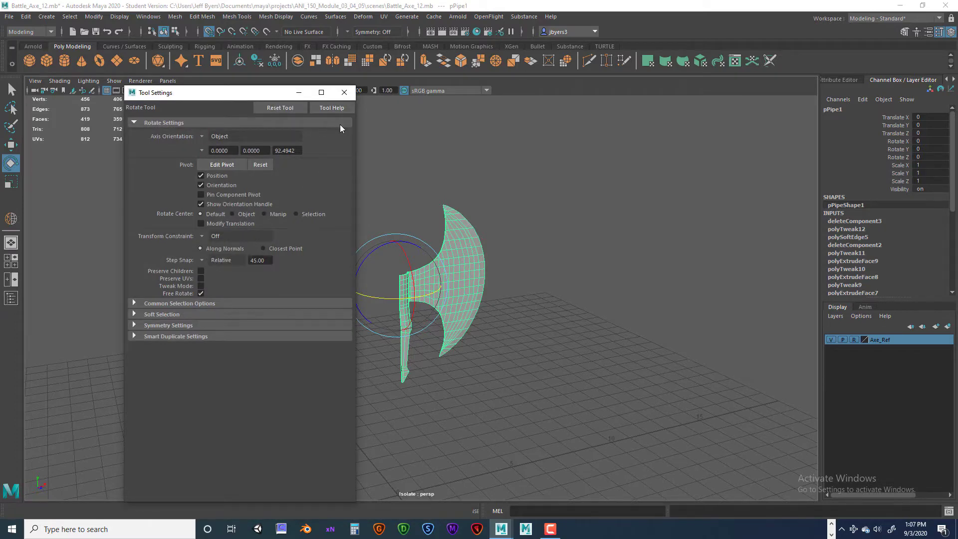
click(344, 93)
- Select and frame the blade half in perspective, examining the collar and its open inner edge
alt+drag(474, 261, 453, 277)
click(454, 200)
alt+drag(453, 199, 448, 271)
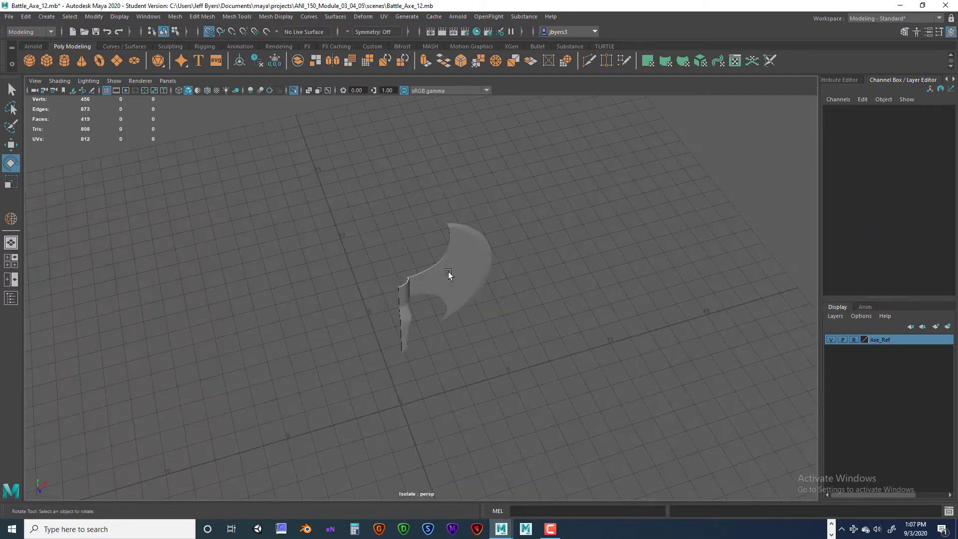
click(448, 271)
key(f)
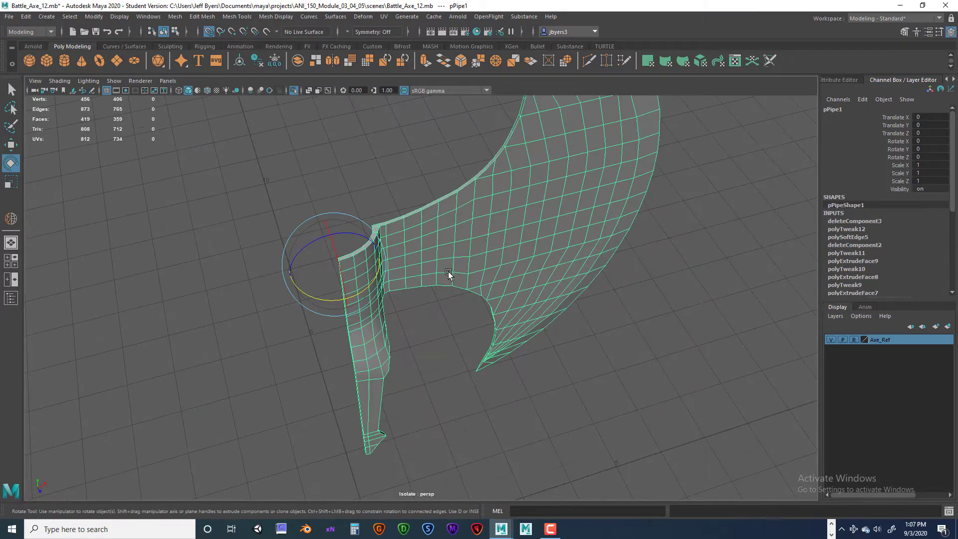
alt+drag(442, 279, 416, 259)
click(439, 337)
mouse_move(439, 337)
alt+mouse_down()
mouse_move(361, 313)
mouse_move(349, 280)
mouse_move(369, 261)
mouse_move(389, 261)
mouse_move(391, 283)
mouse_move(441, 320)
mouse_move(405, 323)
mouse_move(434, 325)
alt+mouse_up()
click(376, 284)
- Activate the Move tool and check the object's pivot against the centre lines in the top and front views
key(space)
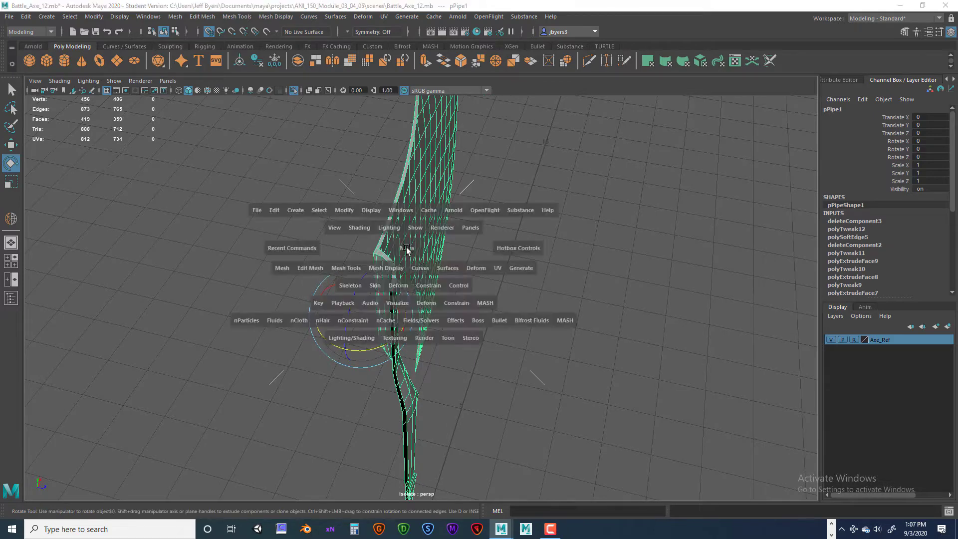
key(space)
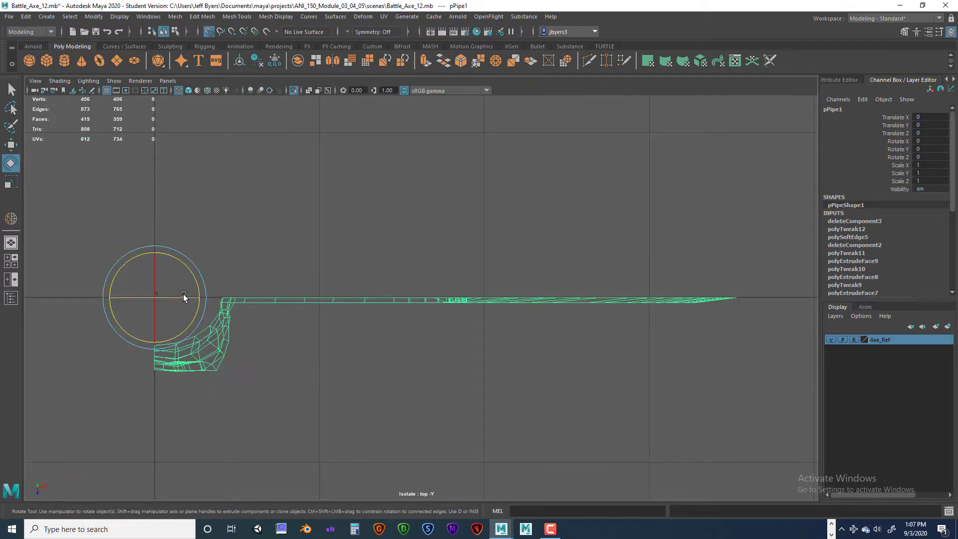
key(w)
scroll(252, 331, down, 5)
scroll(331, 336, up, 3)
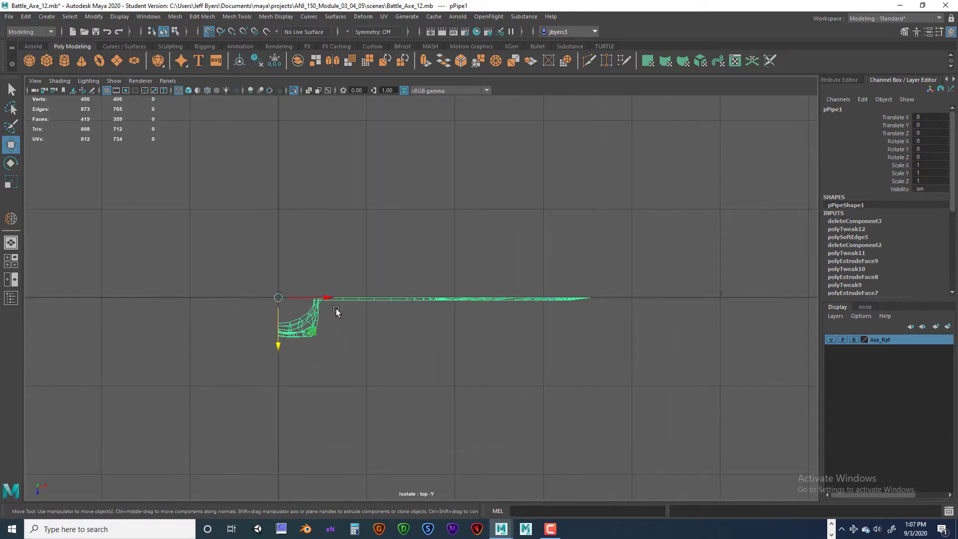
key(space)
key(space)
key(space)
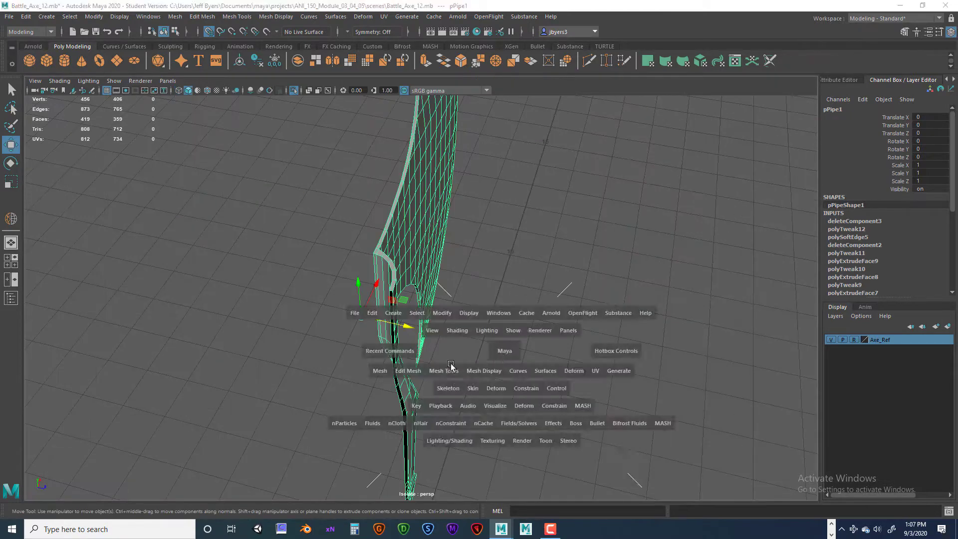
key(space)
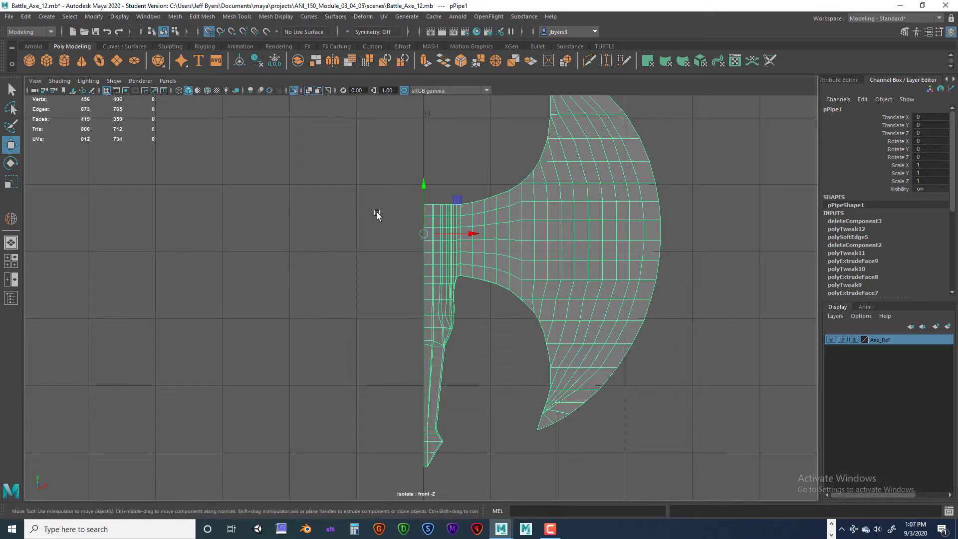
- Place the blade half's pivot along X on the vertical centre line in the front view and check it in the top view
key(d)
mouse_move(472, 234)
mouse_down()
mouse_move(402, 234)
mouse_move(472, 234)
mouse_up()
key(d)
key(space)
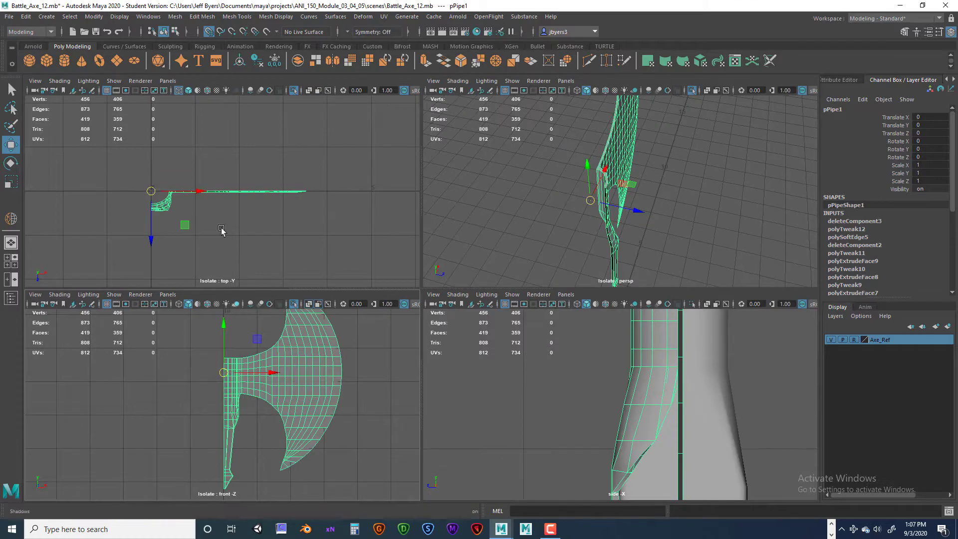
key(space)
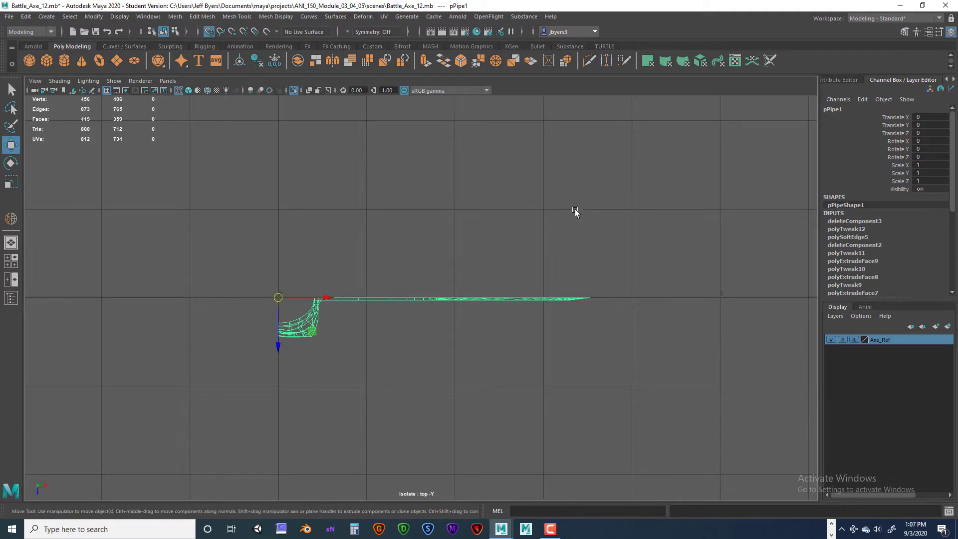
- Place the blade half's pivot along Z on the horizontal centre line in the top view and return to perspective
key(d)
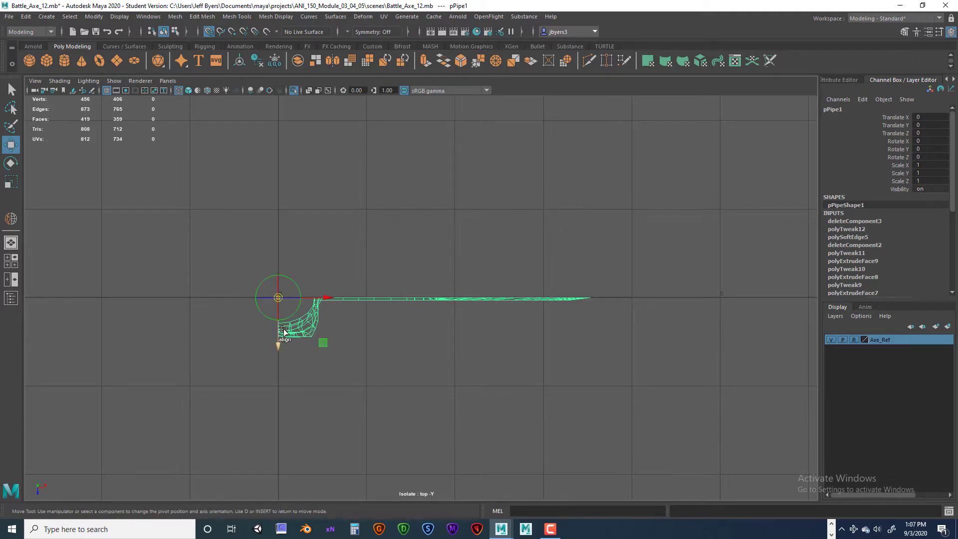
mouse_move(280, 332)
mouse_down()
mouse_move(280, 243)
mouse_move(279, 322)
mouse_up()
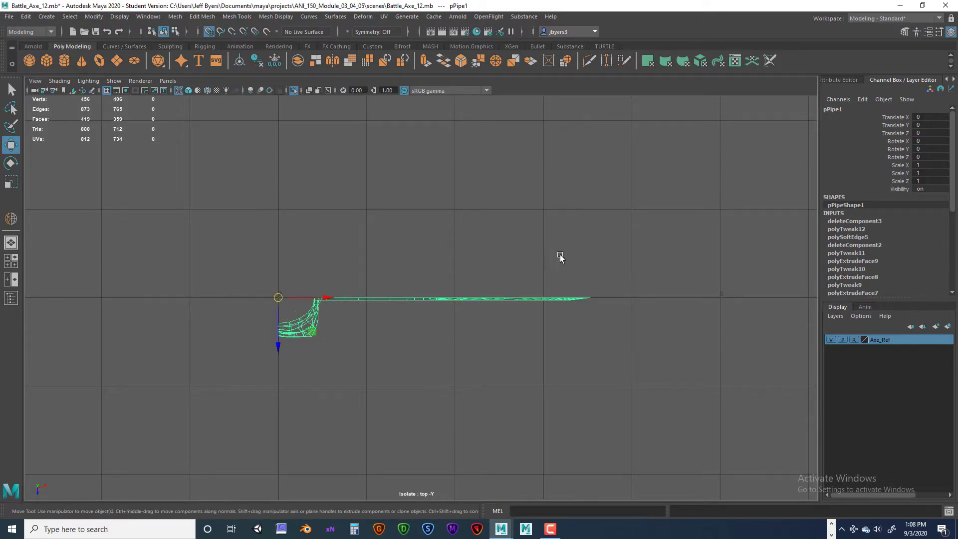
key(space)
key(space)
- Try moving the blade half 1 unit along Z, undo it, and check its pivot in perspective
alt+drag(530, 268, 449, 311)
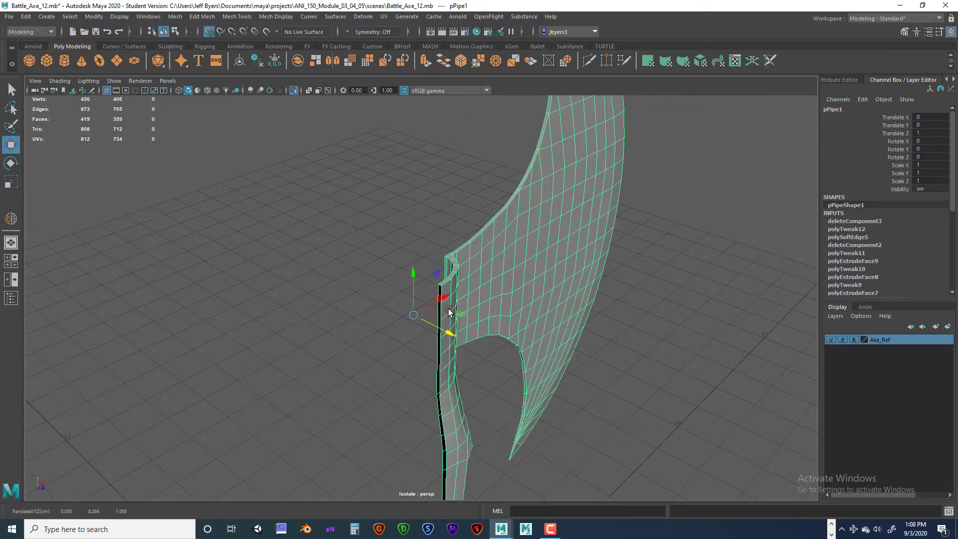
key(ctrl+z)
alt+drag(502, 268, 476, 274)
key(d)
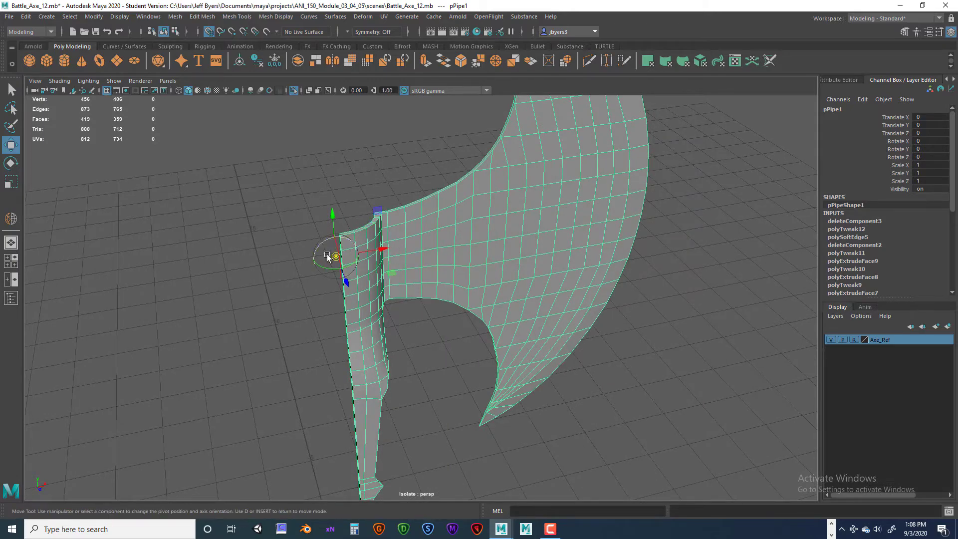
key(d)
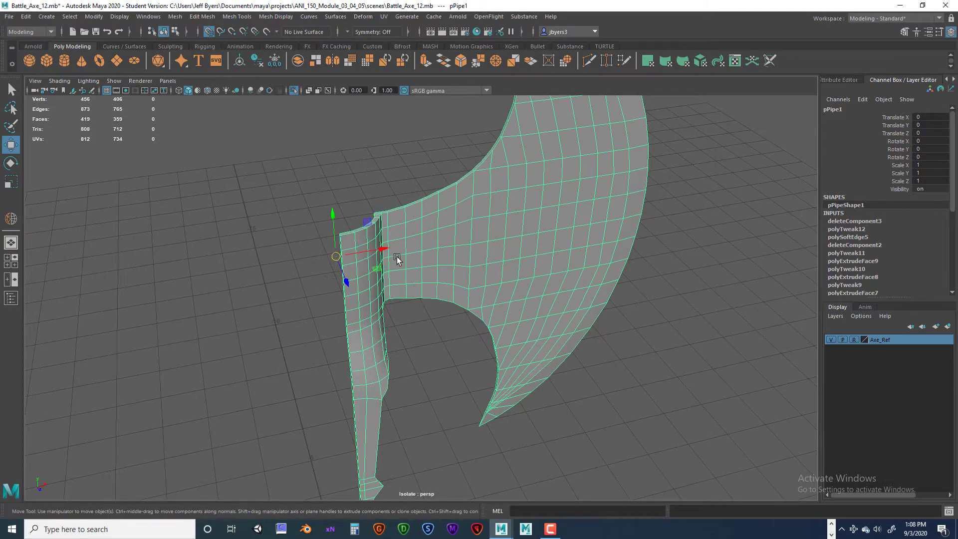
key(d)
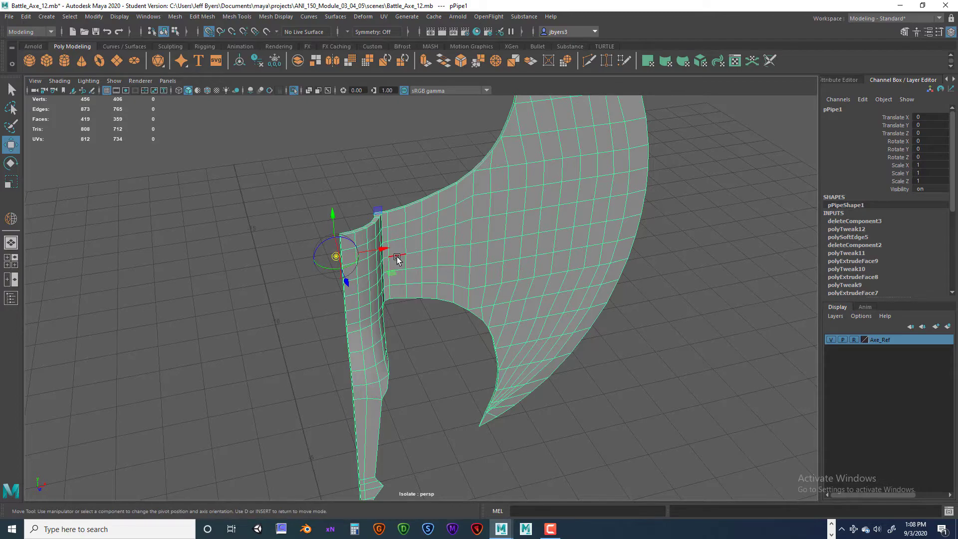
key(d)
- Delete the blade half's construction history
alt+drag(501, 321, 465, 302)
scroll(452, 325, down, 4)
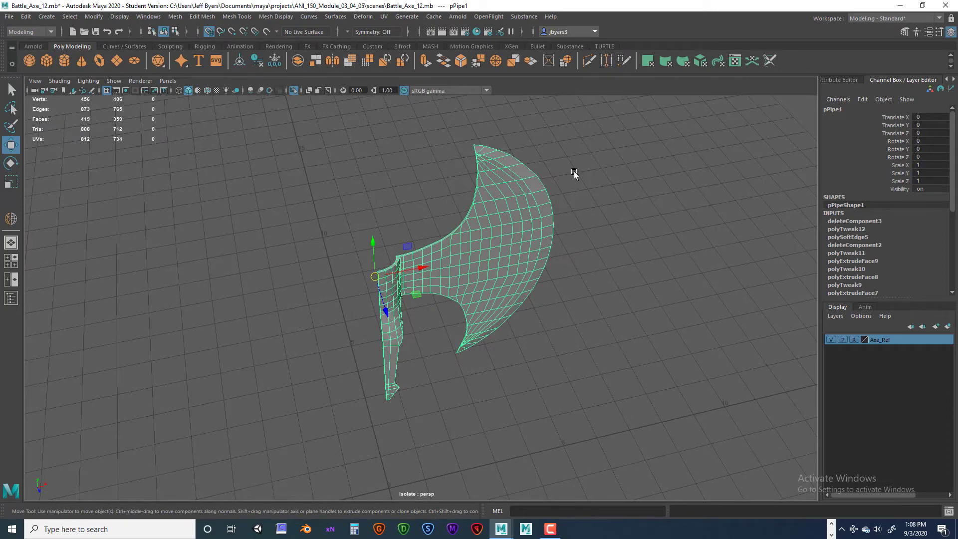
click(258, 62)
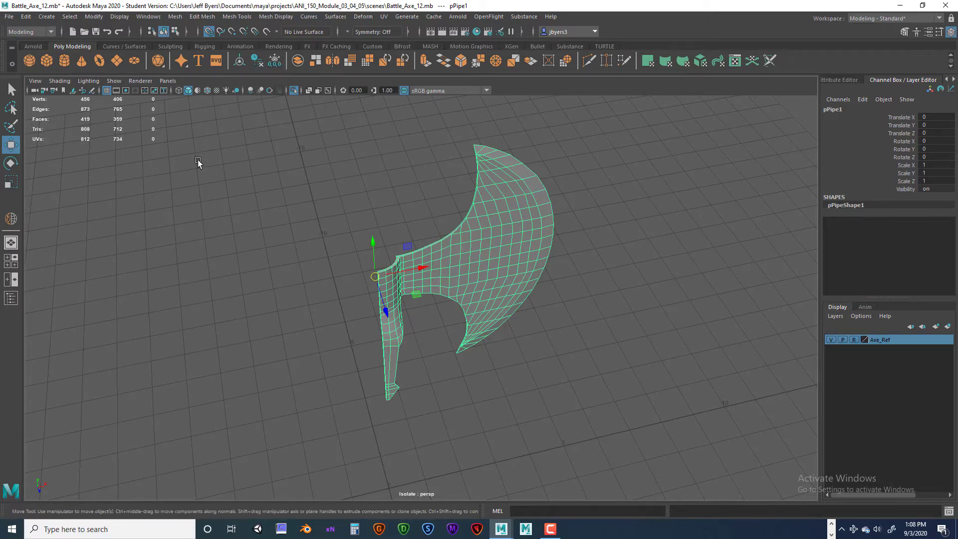
- Mirror the blade half across the Z axis, using World axis position and merged border vertices
key(space)
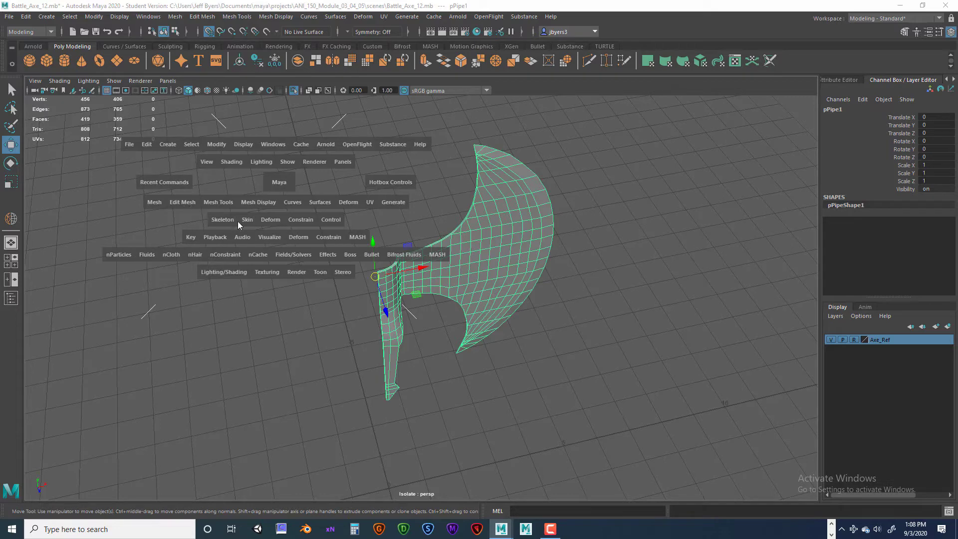
click(154, 202)
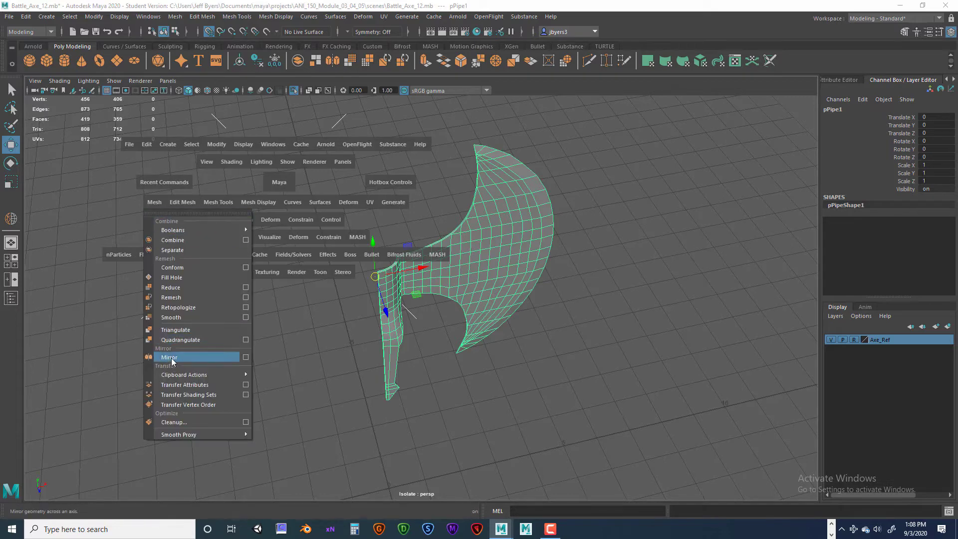
click(245, 359)
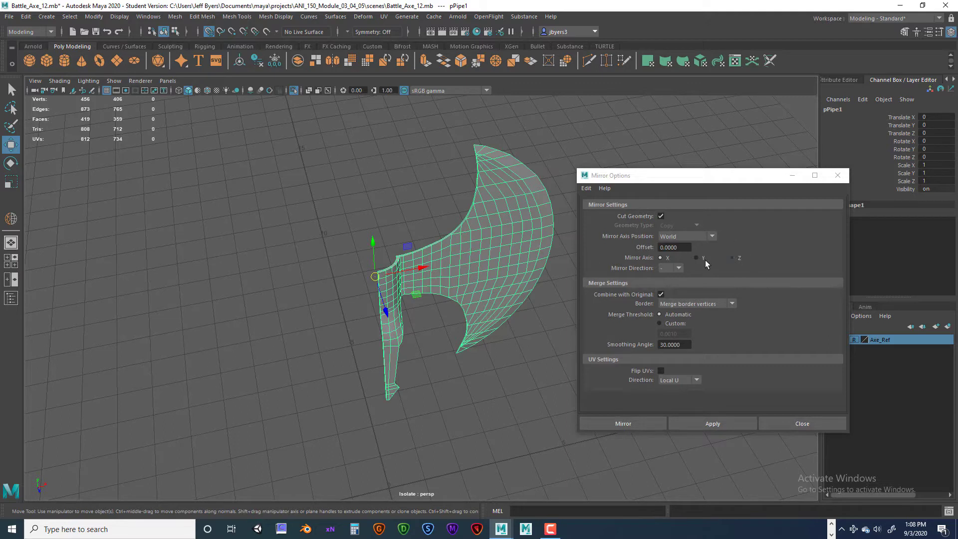
click(731, 257)
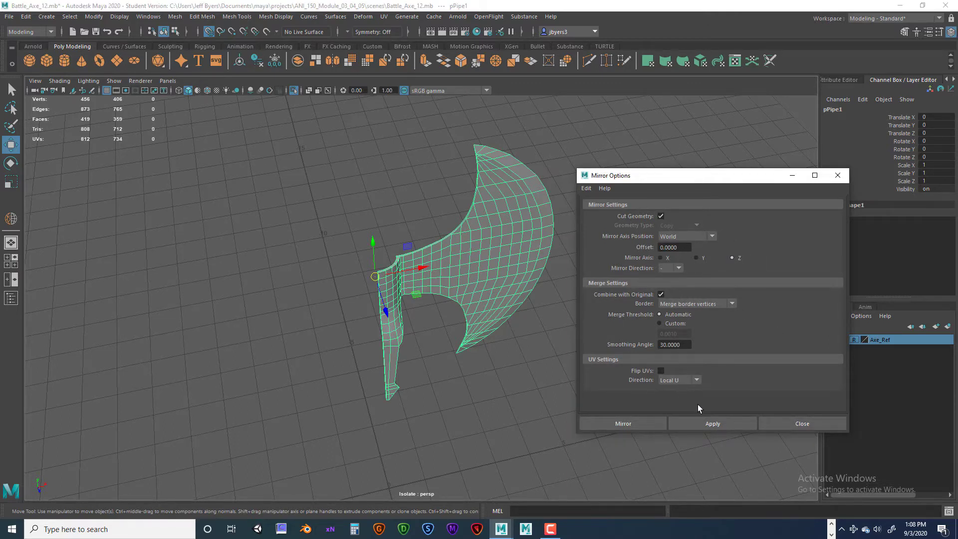
click(642, 422)
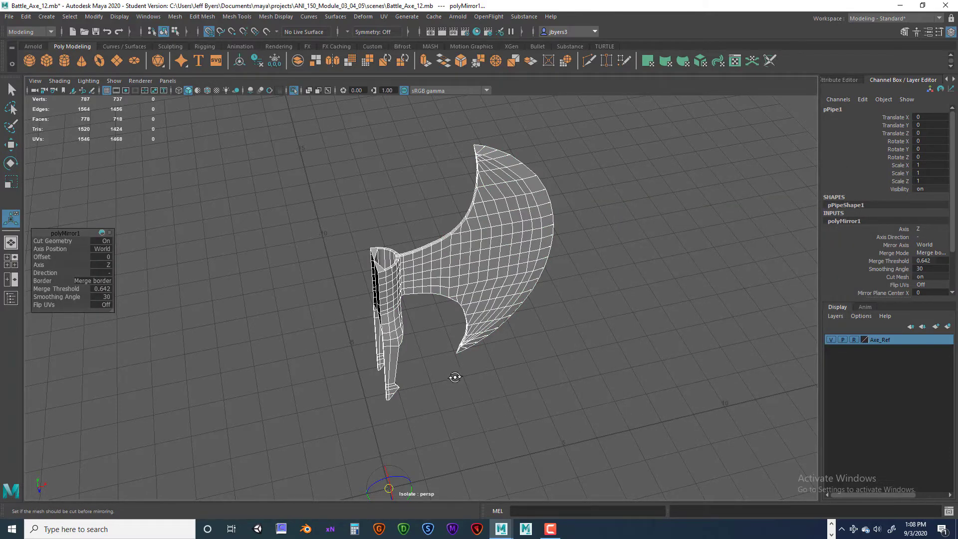
- Inspect how the mirrored collar and prongs join from several angles and undo the mirror
mouse_move(455, 377)
alt+mouse_down()
mouse_move(513, 364)
mouse_move(537, 381)
mouse_move(529, 420)
mouse_move(532, 363)
mouse_move(474, 385)
mouse_move(423, 387)
mouse_move(368, 364)
mouse_move(368, 340)
mouse_move(372, 348)
mouse_move(637, 354)
mouse_move(538, 364)
mouse_move(459, 396)
mouse_move(412, 400)
mouse_move(451, 367)
mouse_move(487, 359)
mouse_move(443, 384)
alt+mouse_up()
alt+middle_drag(442, 385, 443, 364)
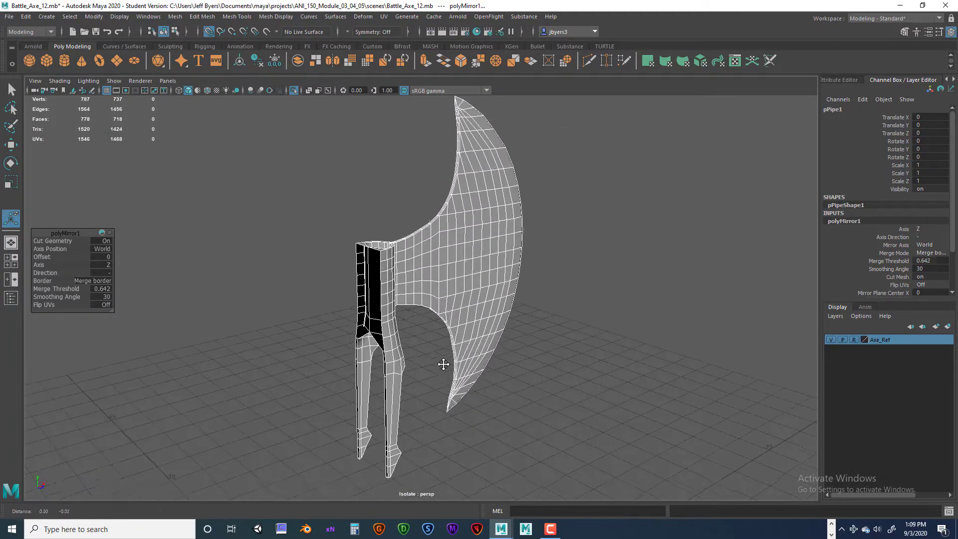
mouse_move(443, 364)
alt+mouse_down()
mouse_move(421, 331)
mouse_move(413, 344)
mouse_move(443, 368)
mouse_move(680, 325)
mouse_move(442, 348)
alt+mouse_up()
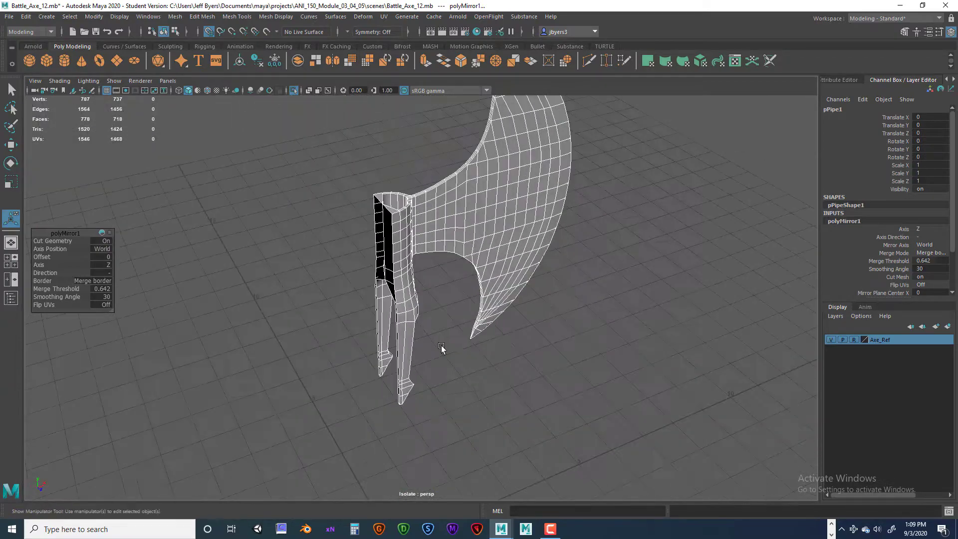
scroll(441, 348, up, 5)
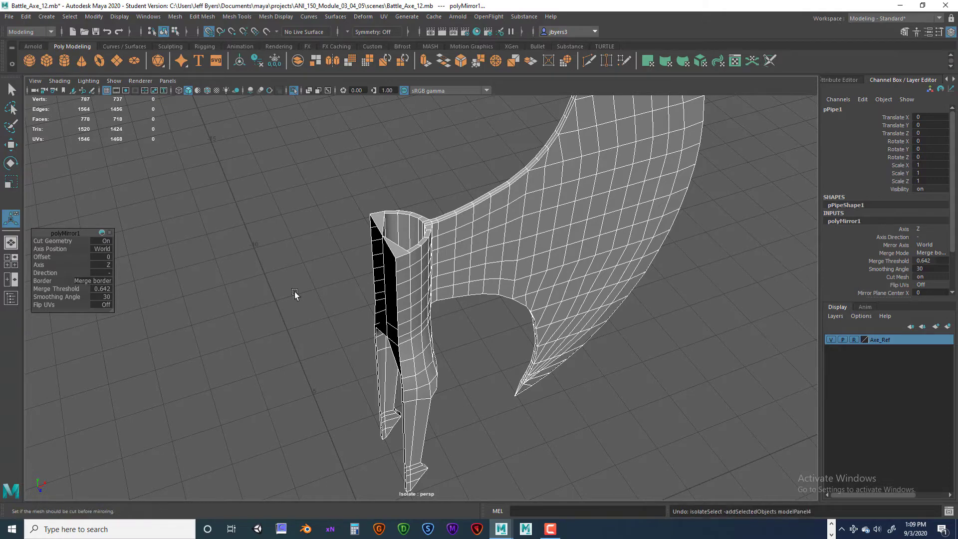
click(265, 282)
key(ctrl+z)
key(ctrl+z)
- Examine the blade half's inner collar surface and its open edge from both sides in perspective
alt+drag(352, 308, 465, 323)
scroll(464, 322, up, 3)
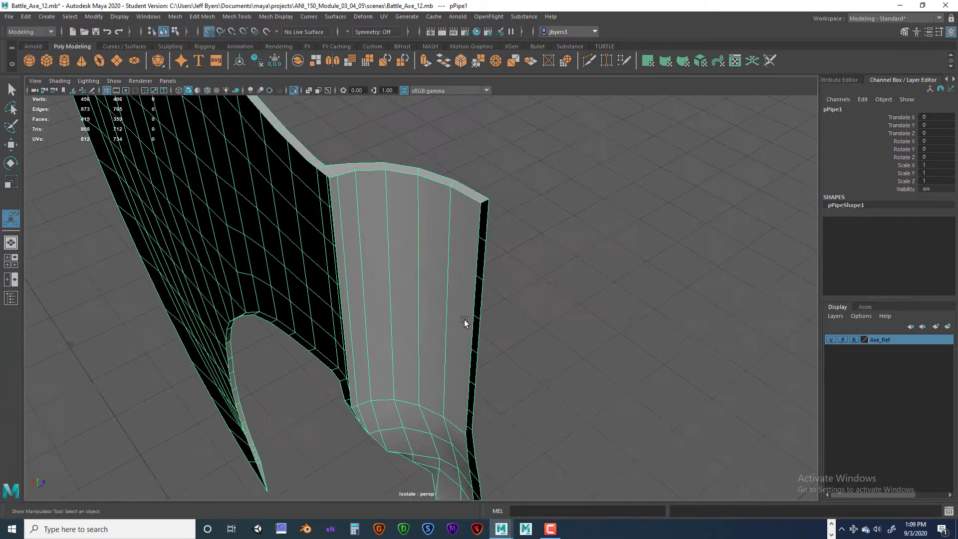
alt+drag(484, 214, 343, 257)
alt+drag(273, 246, 427, 315)
scroll(410, 284, up, 2)
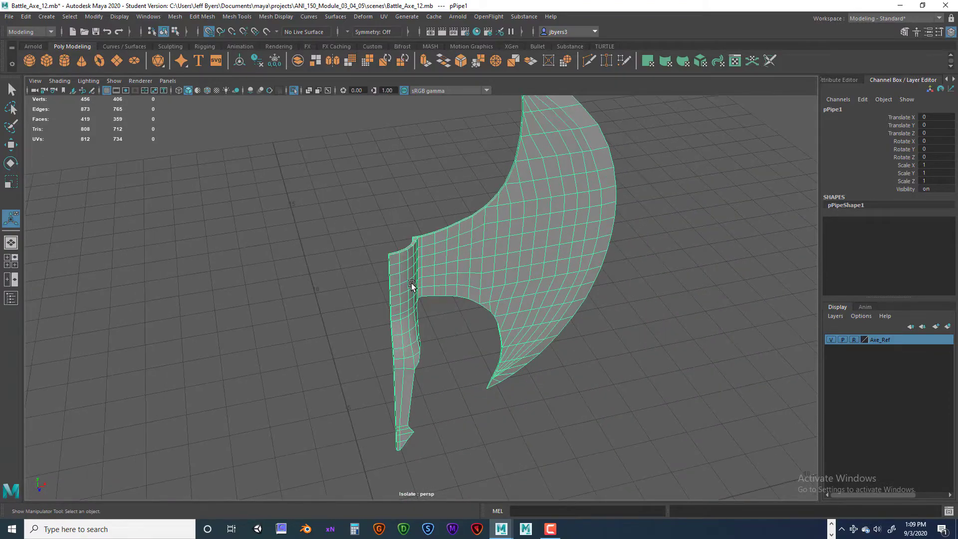
alt+middle_drag(411, 283, 379, 303)
scroll(378, 303, down, 1)
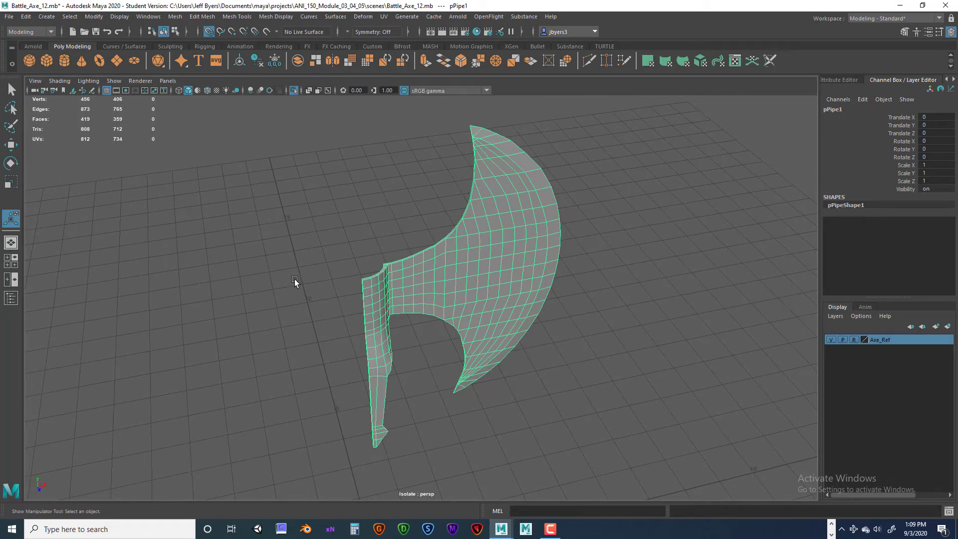
- Reopen the Mirror options and set the mirror axis position to Object with Z as the mirror axis
key(space)
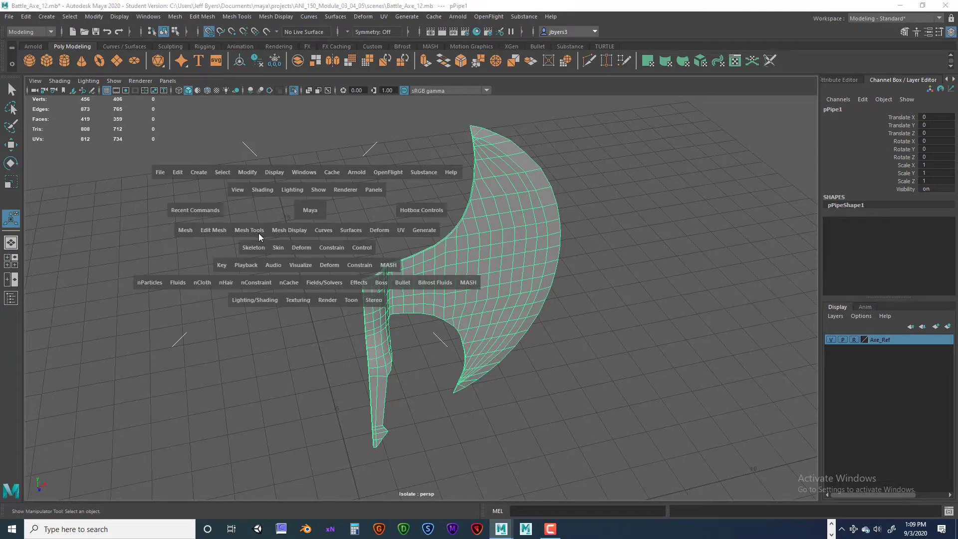
click(185, 230)
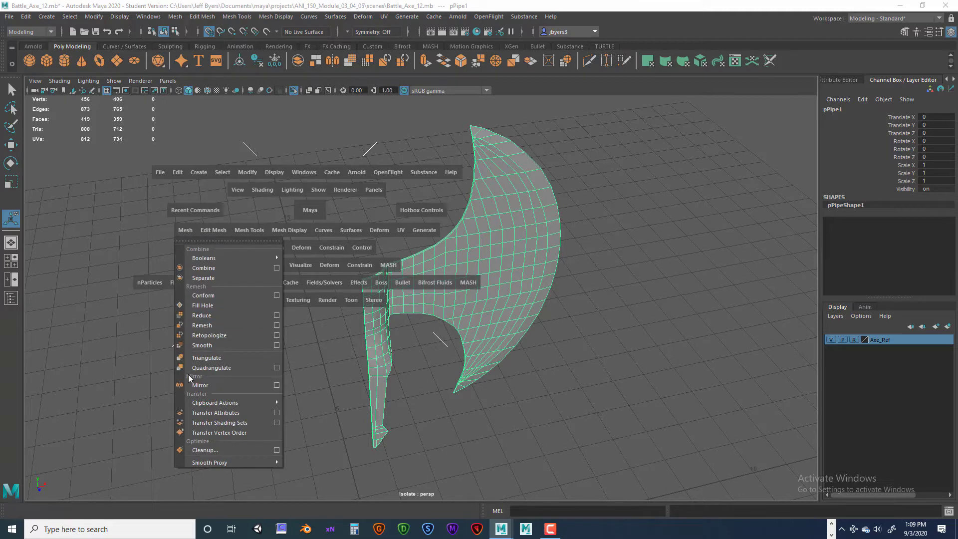
click(277, 386)
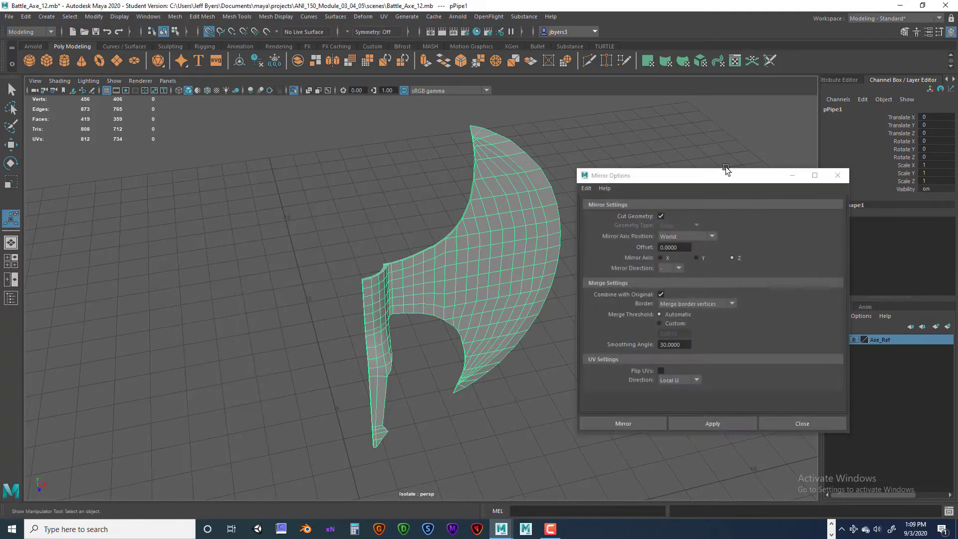
drag(725, 170, 694, 159)
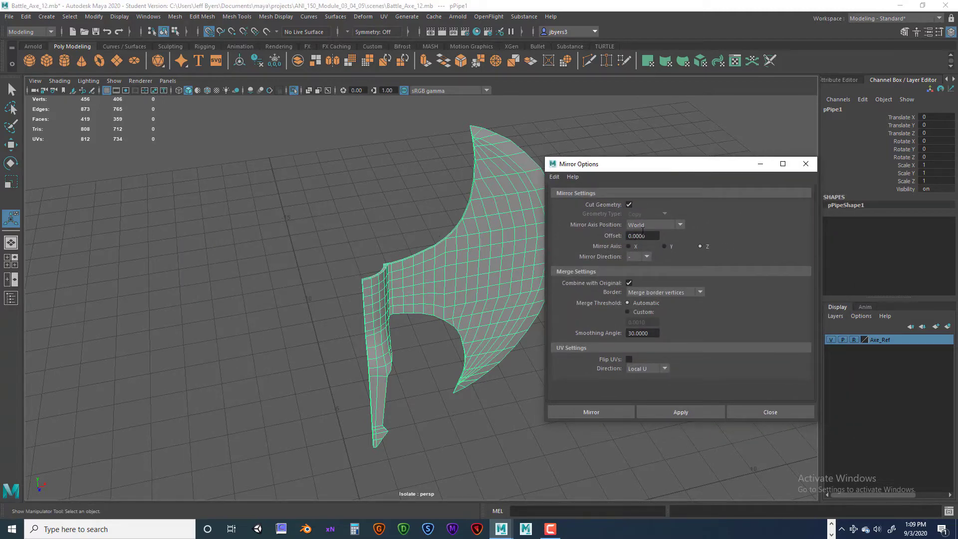
click(681, 224)
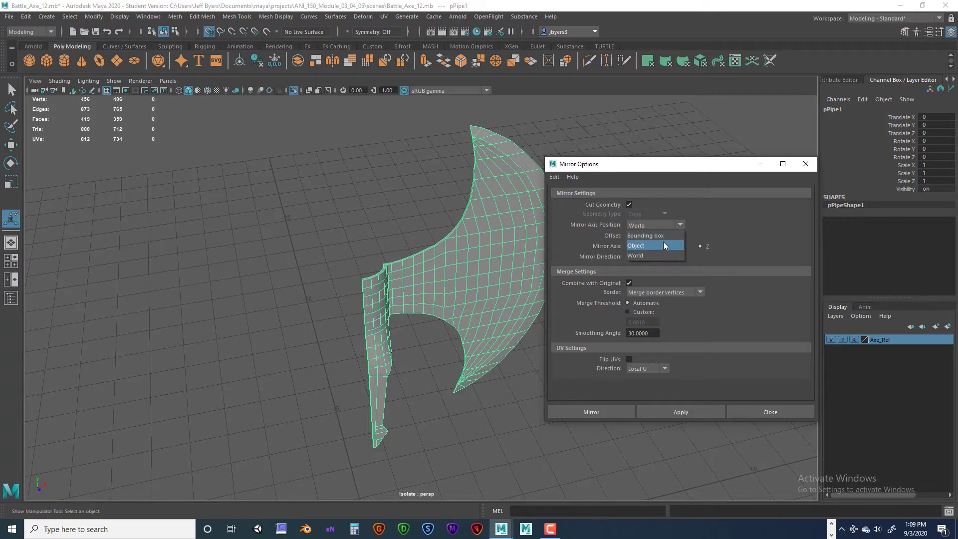
click(648, 244)
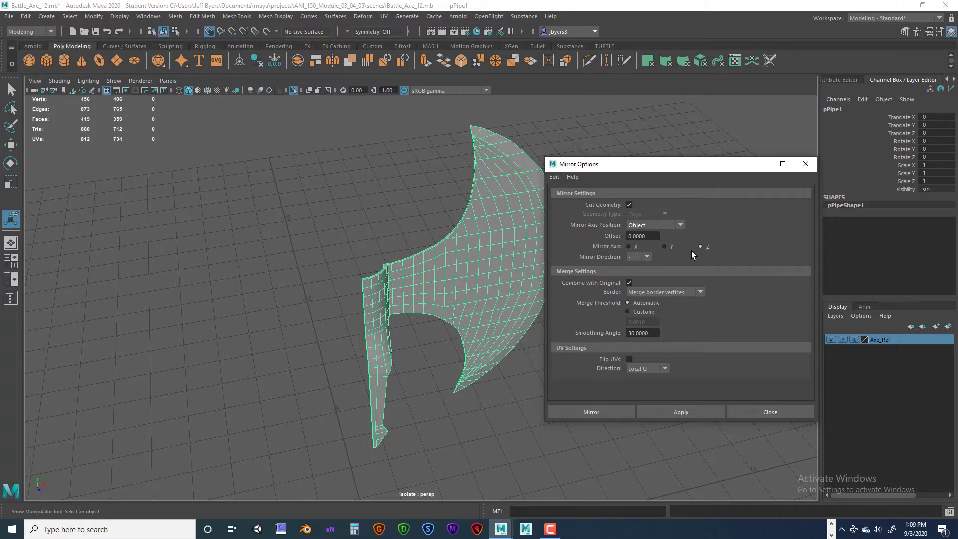
click(680, 225)
click(680, 223)
click(654, 244)
click(699, 246)
- Review the border merge choices, keeping Merge border vertices selected and Combine with Original enabled
click(701, 292)
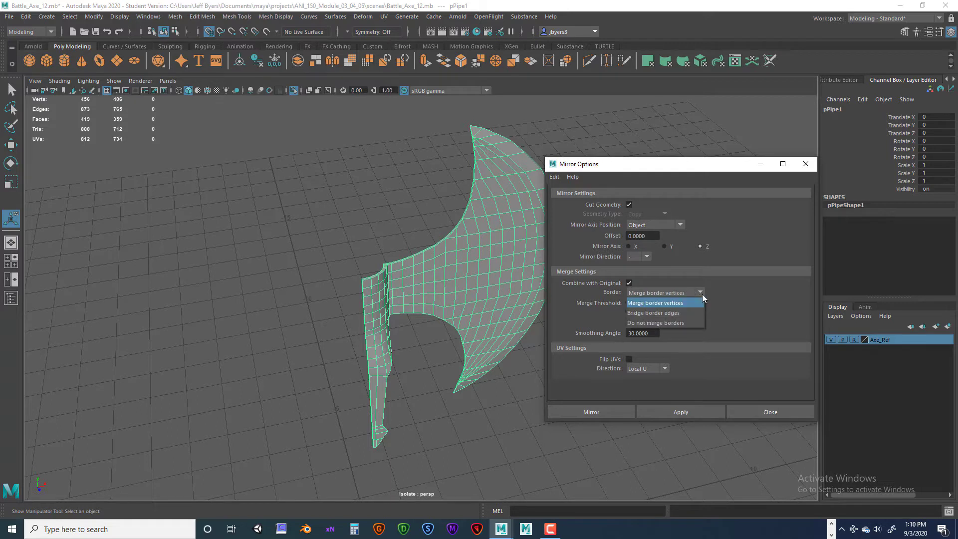
click(703, 302)
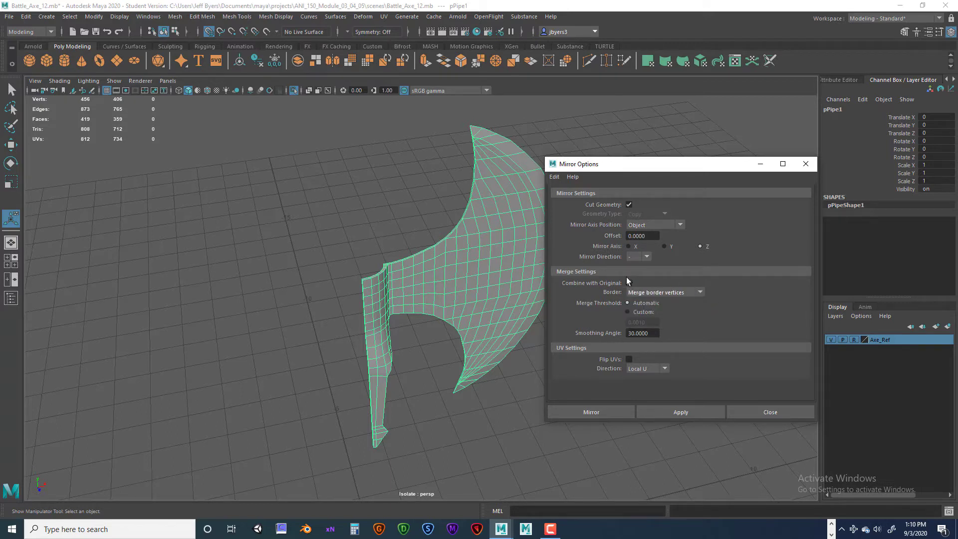
click(700, 291)
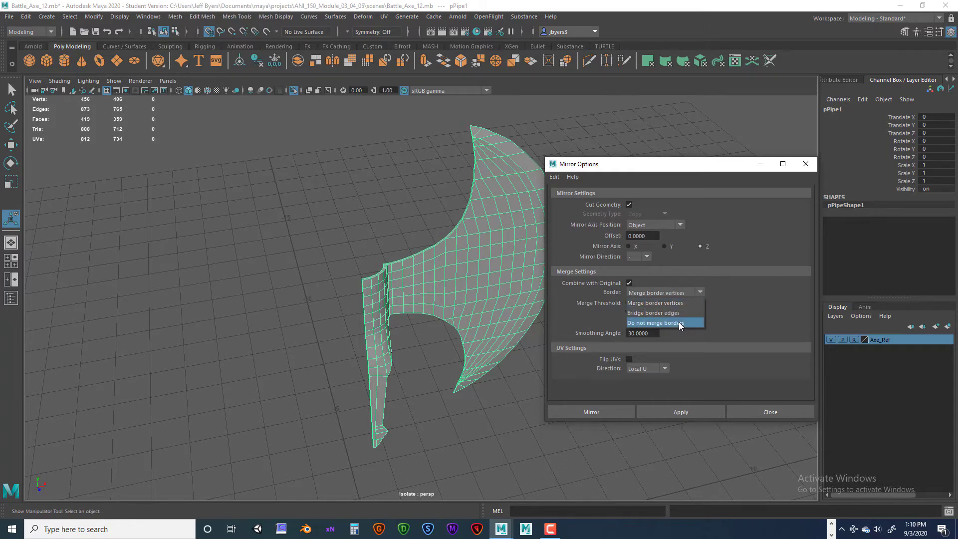
click(750, 310)
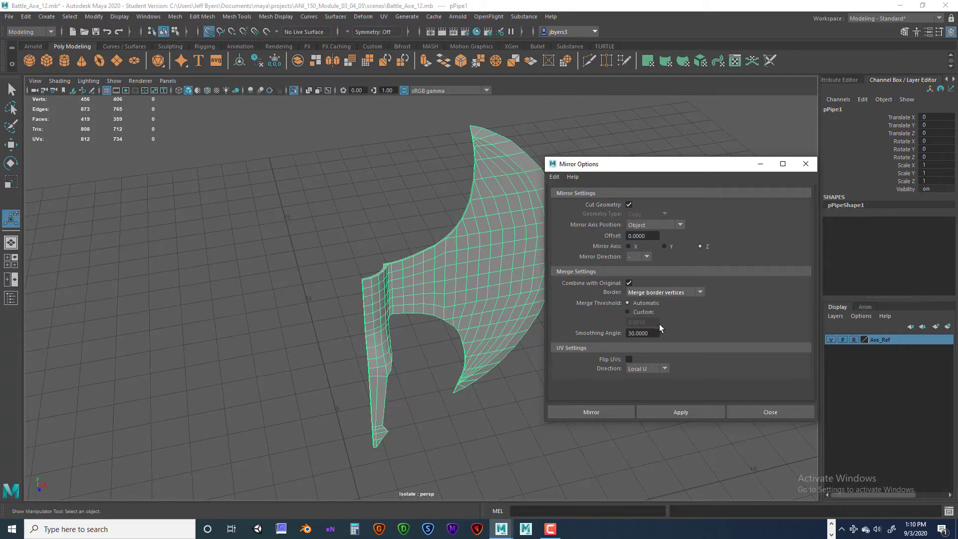
- Mirror the blade half with a custom merge threshold of 0.001 and the axis position set to World
click(628, 312)
click(679, 226)
click(660, 256)
click(600, 412)
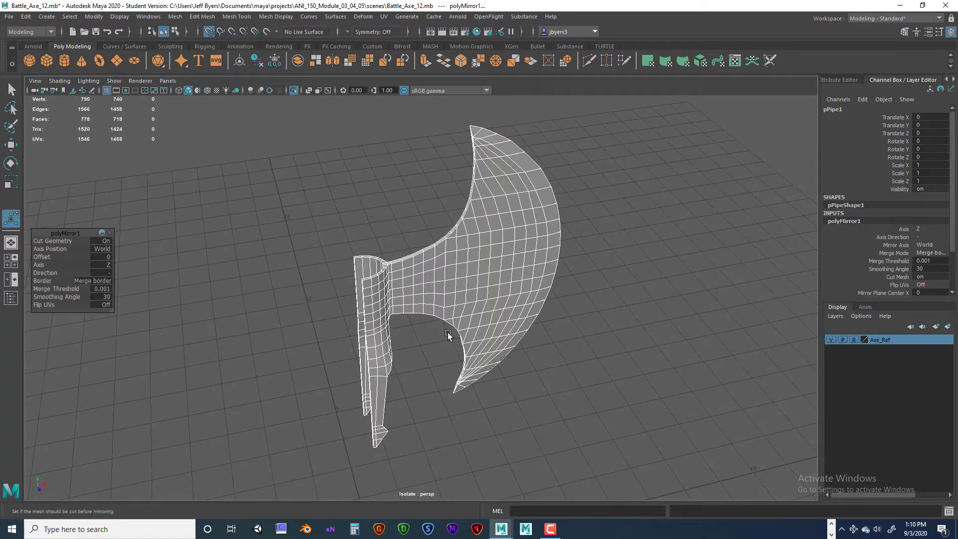
- Inspect the mirrored collar's open sides and undo the mirror and the history deletion
alt+drag(448, 332, 424, 297)
scroll(436, 324, up, 3)
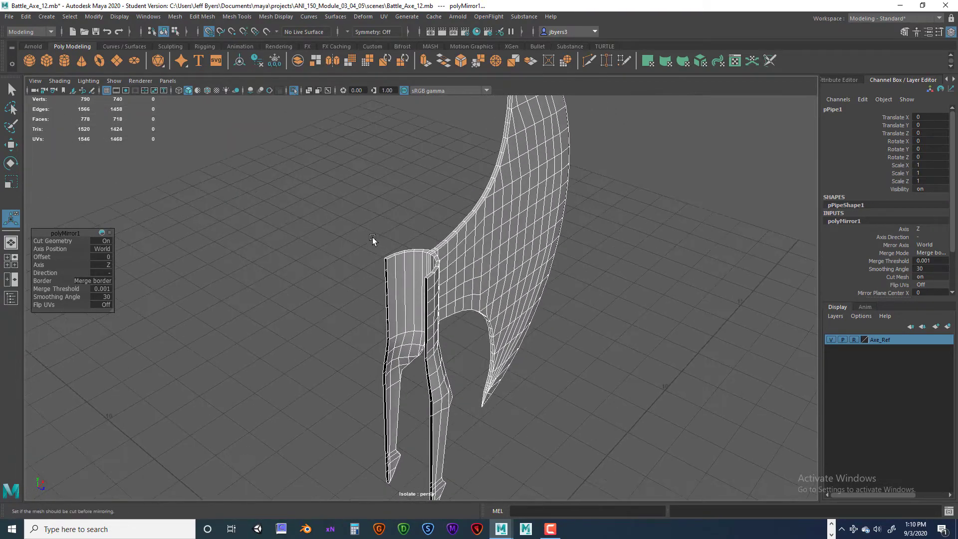
key(ctrl+z)
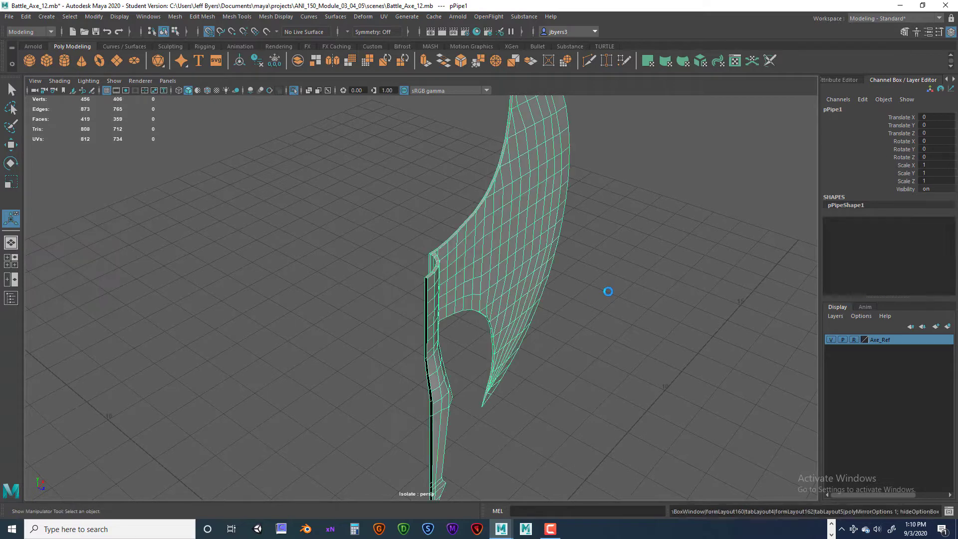
alt+drag(519, 289, 521, 265)
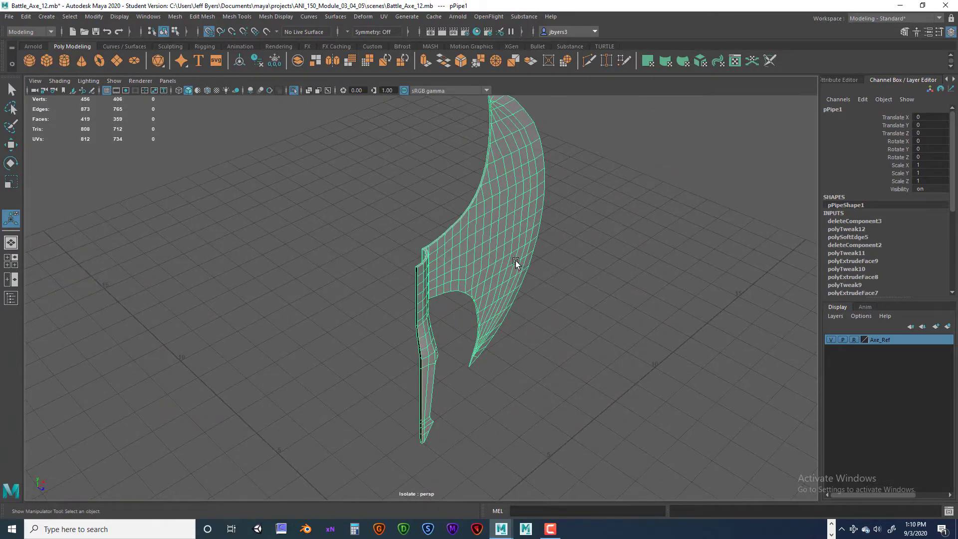
- Try mirroring the blade half across world Z with the merge threshold set to Automatic
key(space)
click(389, 280)
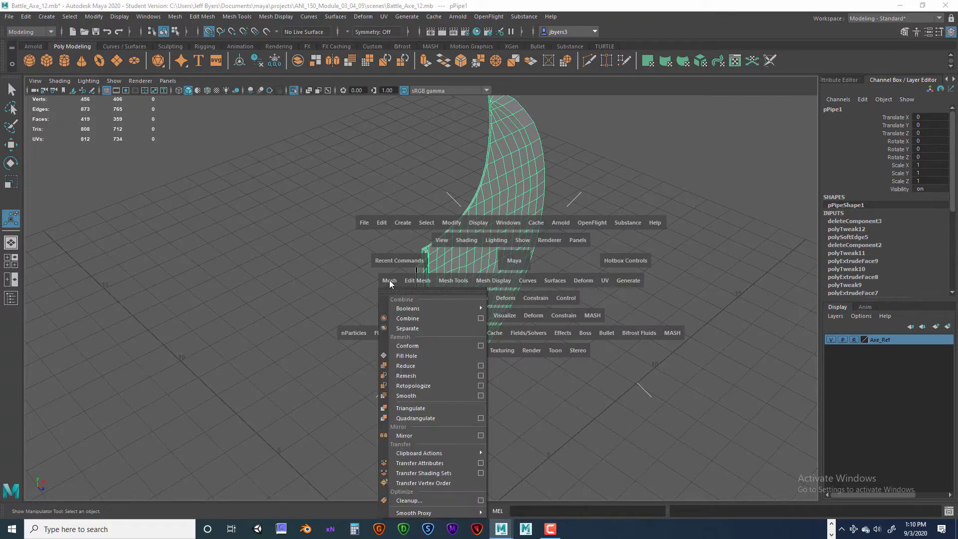
click(481, 435)
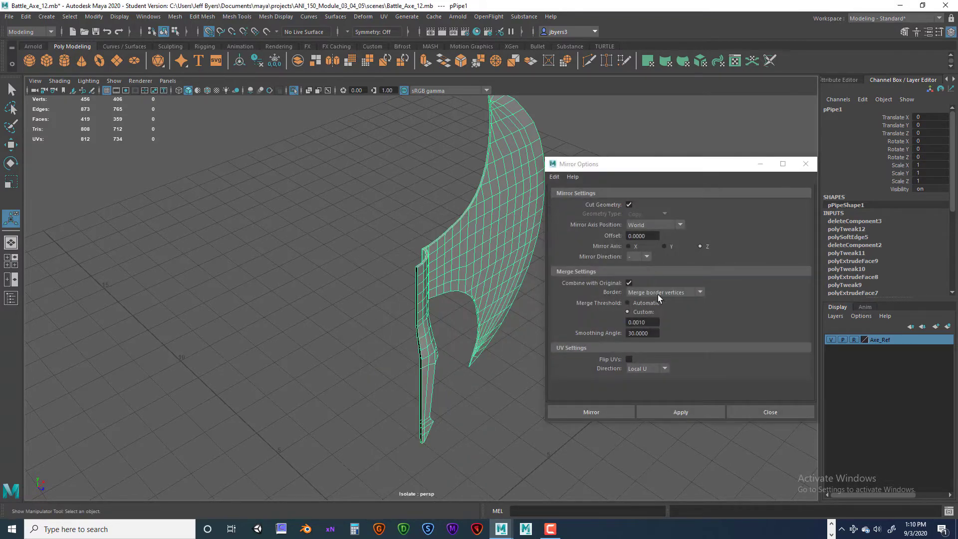
click(627, 302)
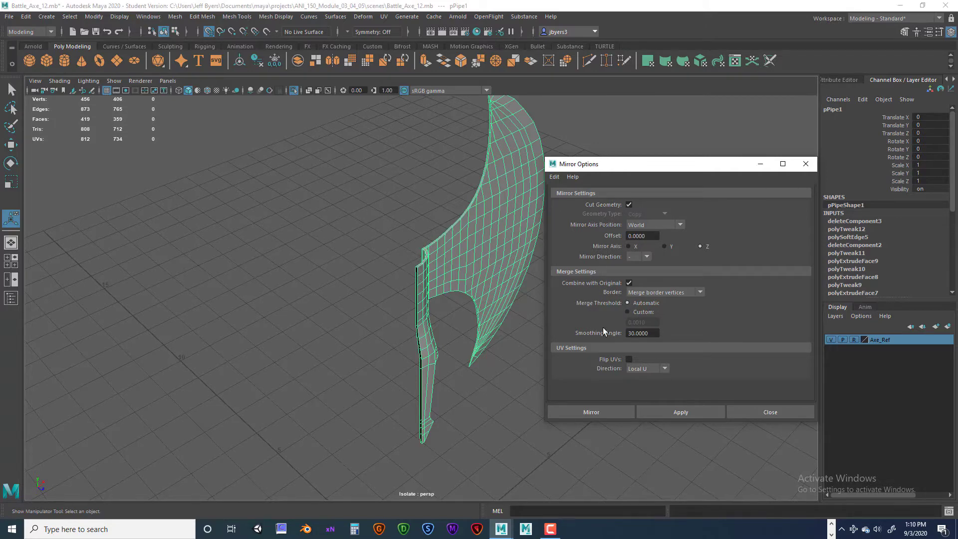
click(608, 411)
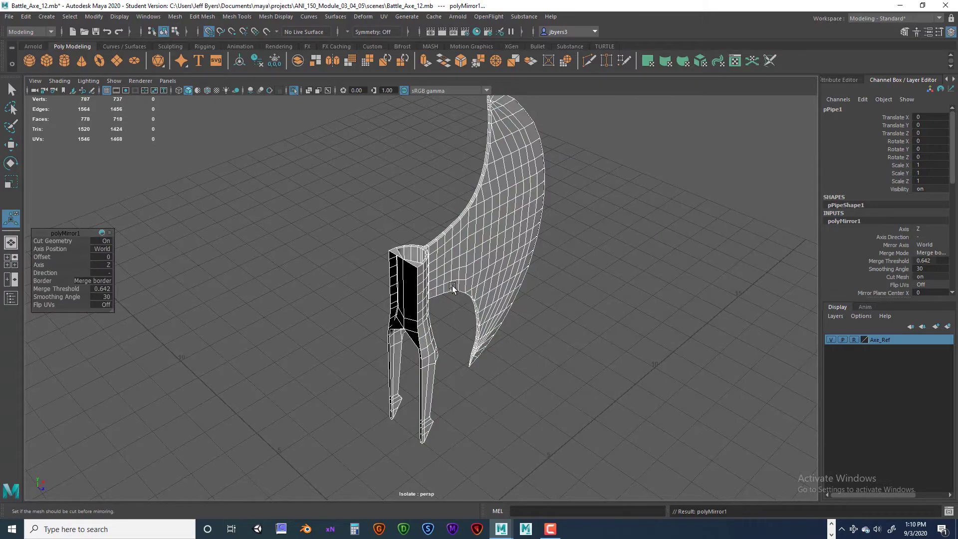
- Inspect the mirrored collar's inner and open sides, and undo the automatic-threshold mirror
scroll(452, 285, up, 6)
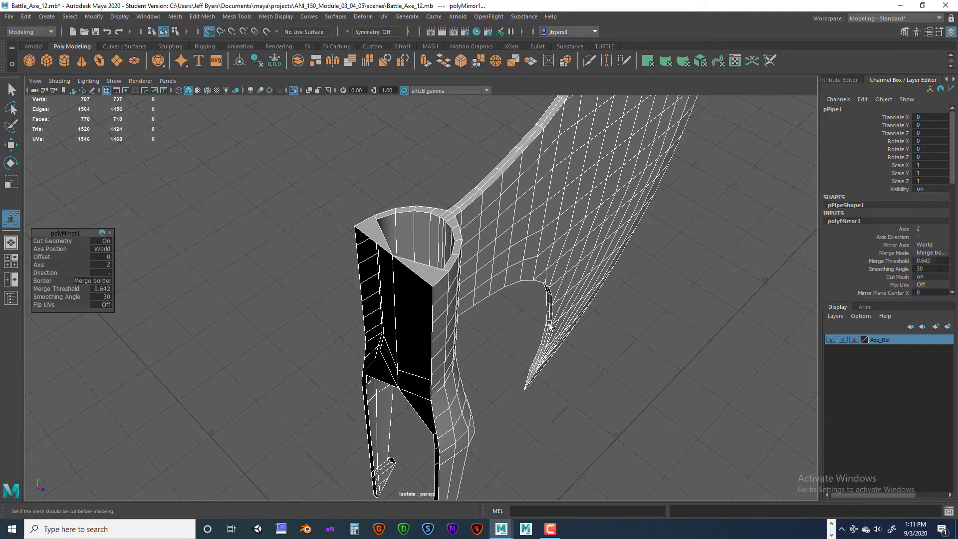
alt+drag(549, 326, 484, 267)
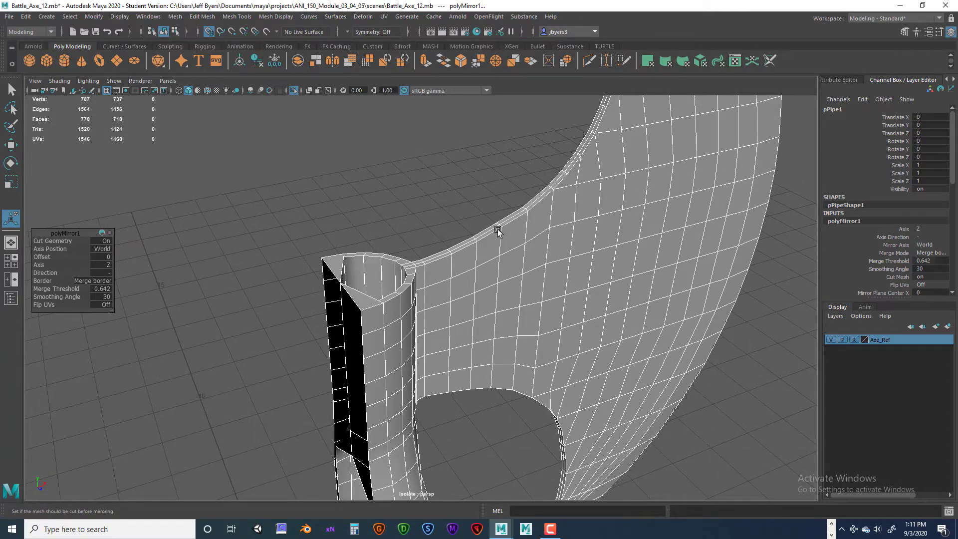
key(ctrl+z)
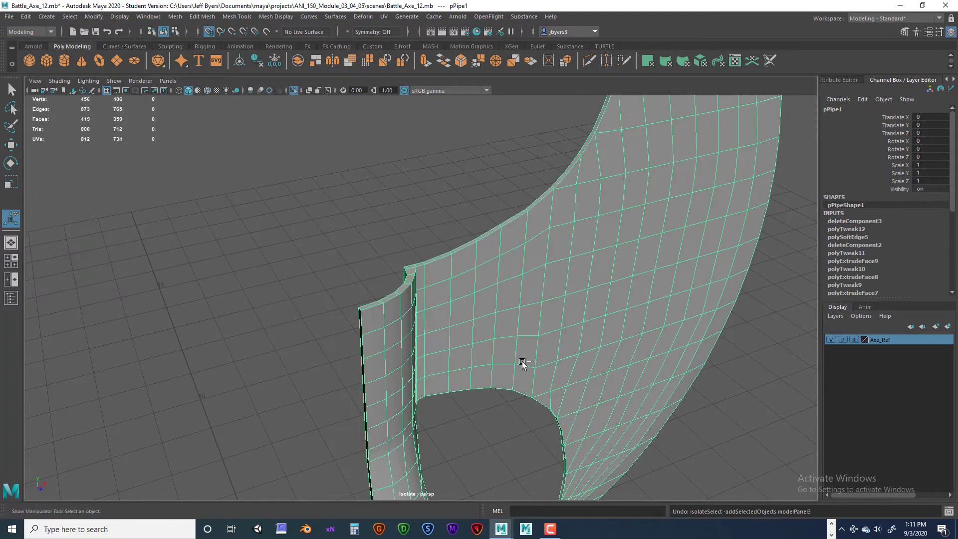
- Mirror the blade half across world Z with merged border vertices and a custom merge threshold of 0.001
alt+drag(518, 337, 472, 283)
key(space)
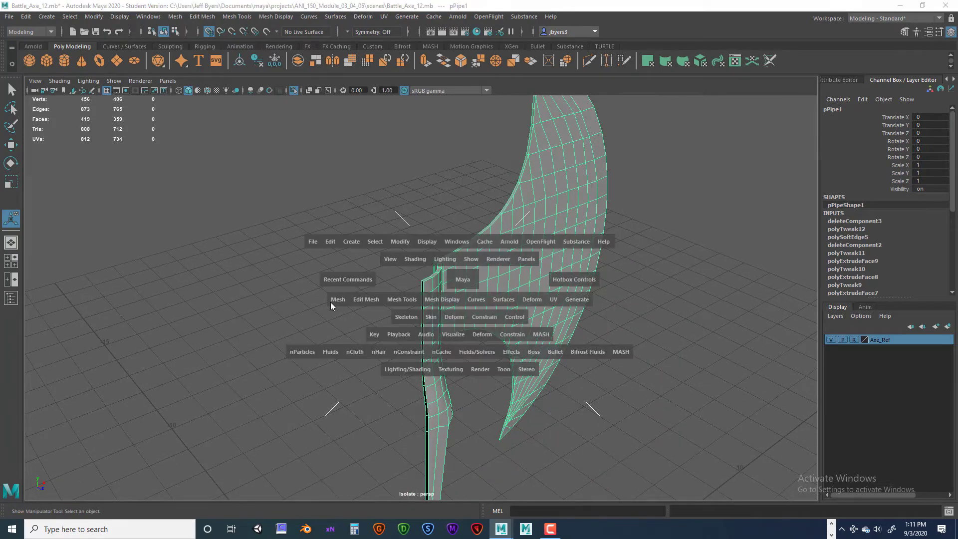
click(344, 298)
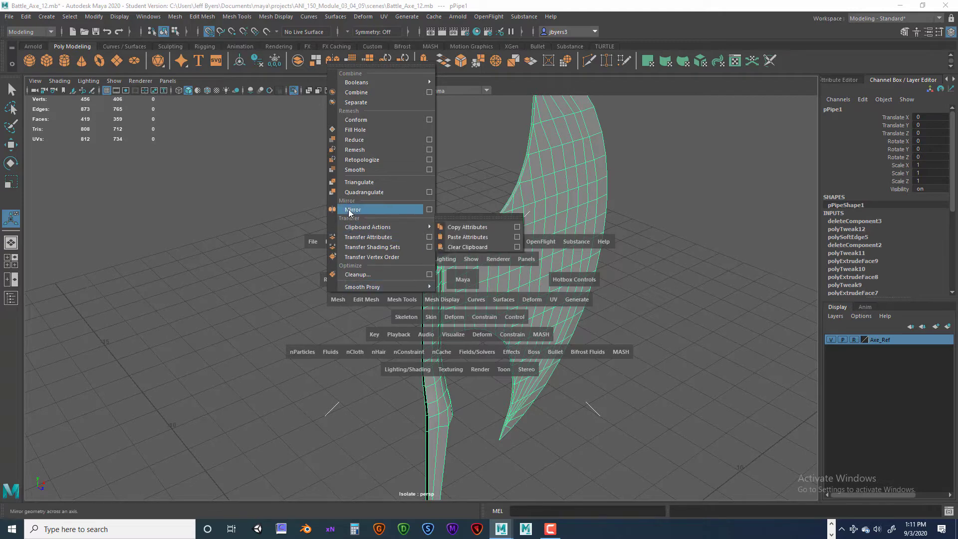
click(429, 209)
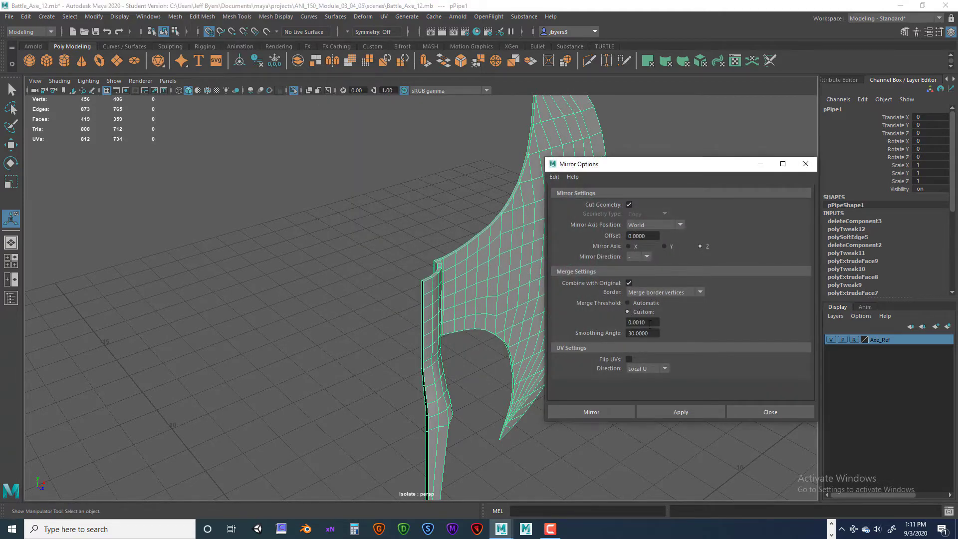
drag(650, 324, 613, 322)
click(606, 412)
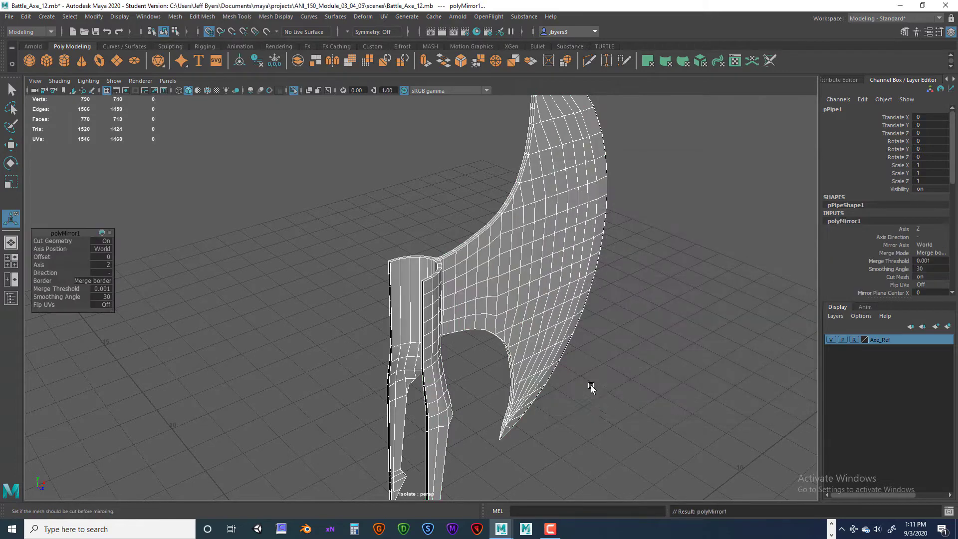
- Check the mirror seam on the collar's upper rim by selecting a single centre vertex in vertex mode
alt+drag(592, 366, 560, 338)
click(547, 317)
scroll(519, 300, up, 3)
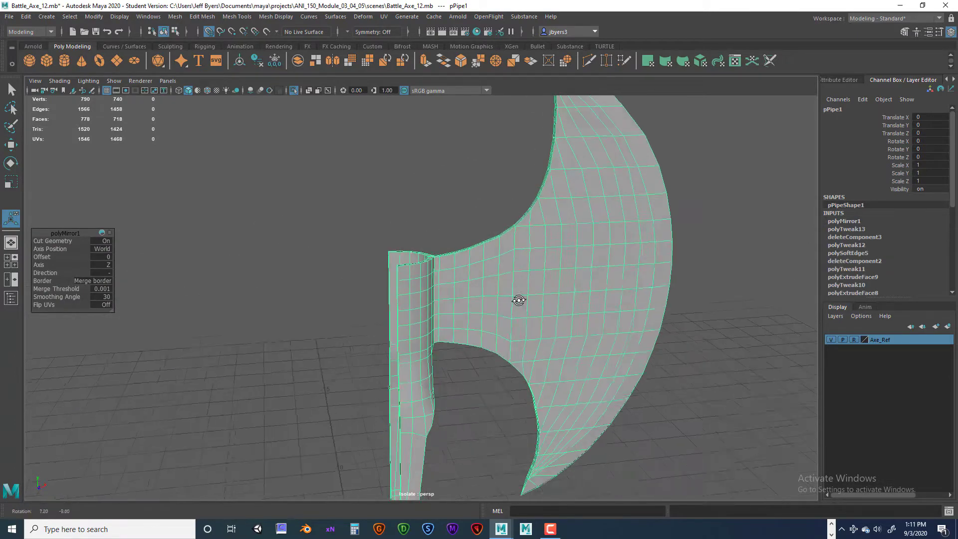
alt+drag(520, 302, 479, 365)
scroll(468, 313, up, 5)
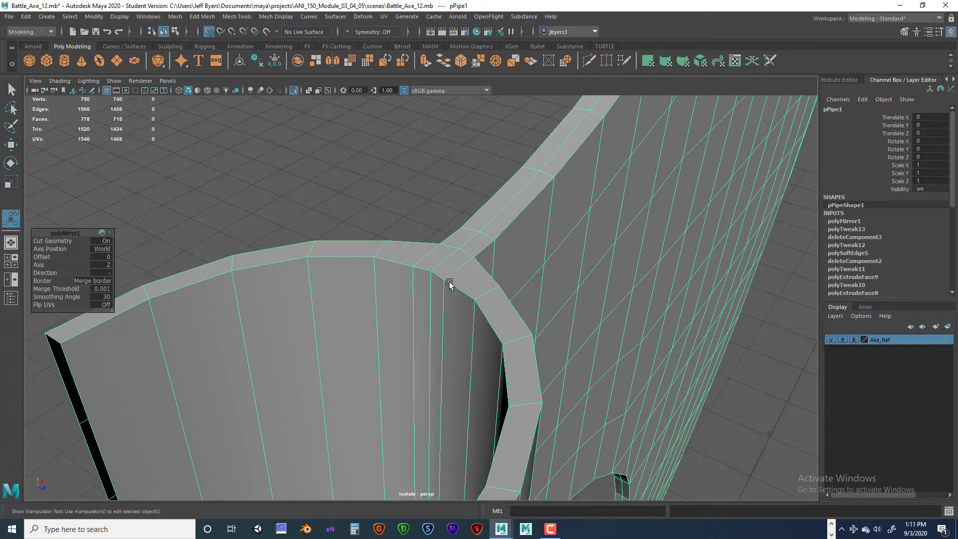
right_click(440, 262)
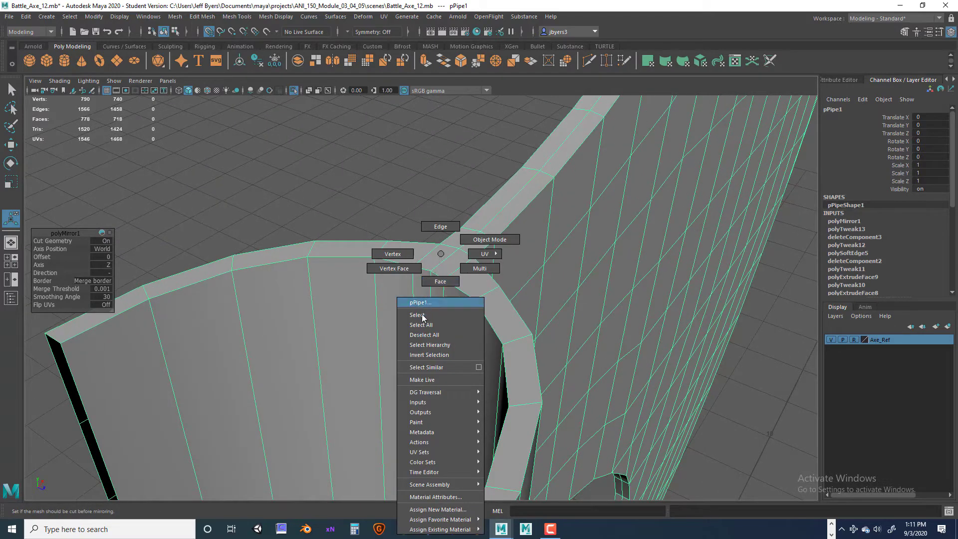
click(392, 254)
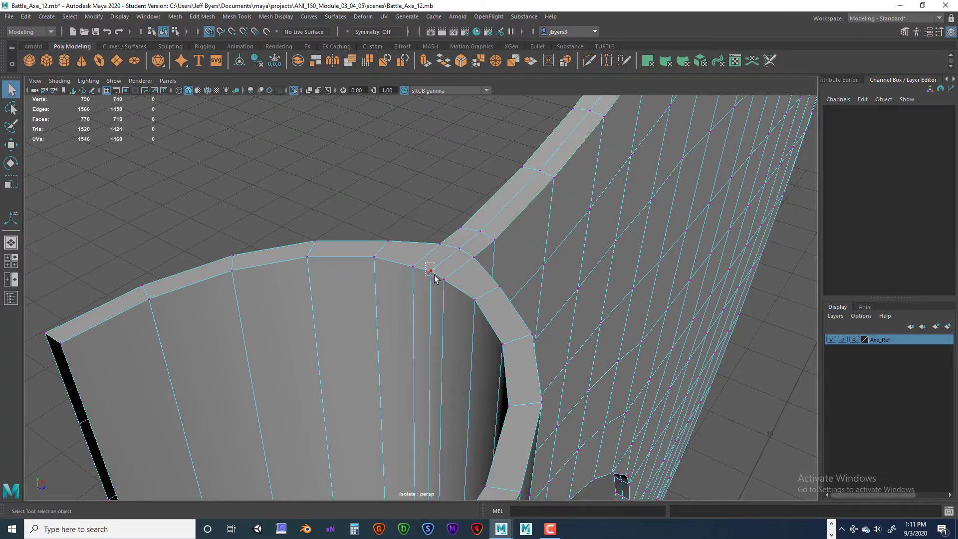
click(427, 273)
alt+drag(468, 277, 338, 211)
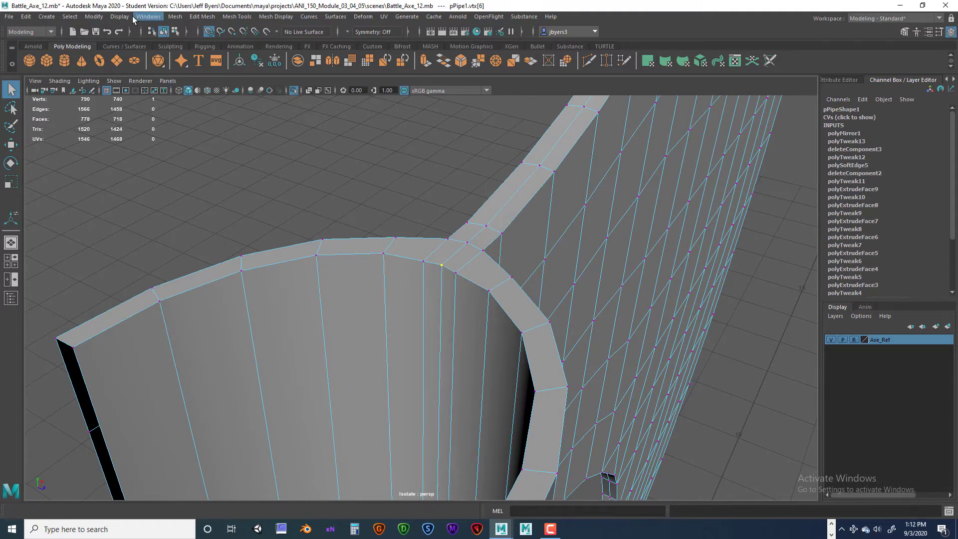
- Look up the Poly Count option among the heads-up display settings and clear the vertex selection
click(116, 17)
mouse_move(136, 53)
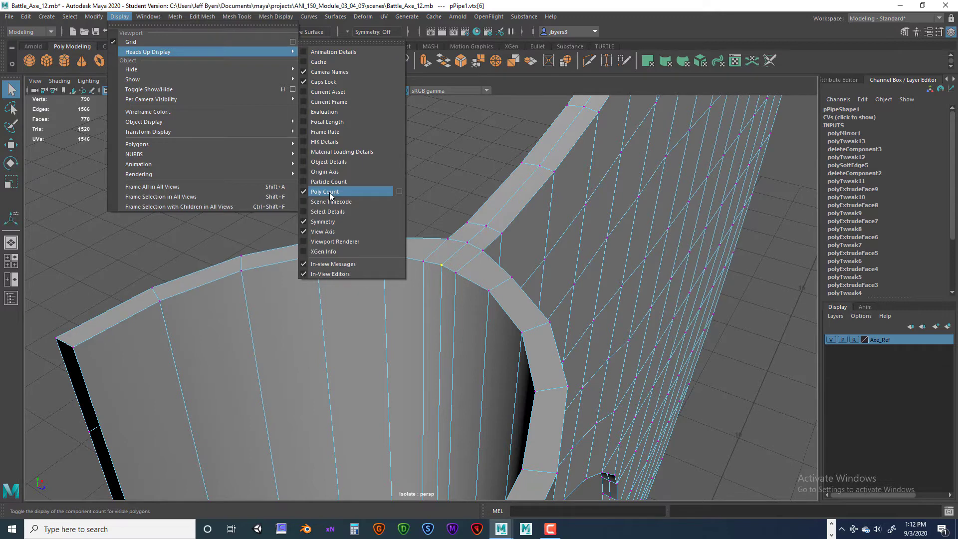
click(462, 213)
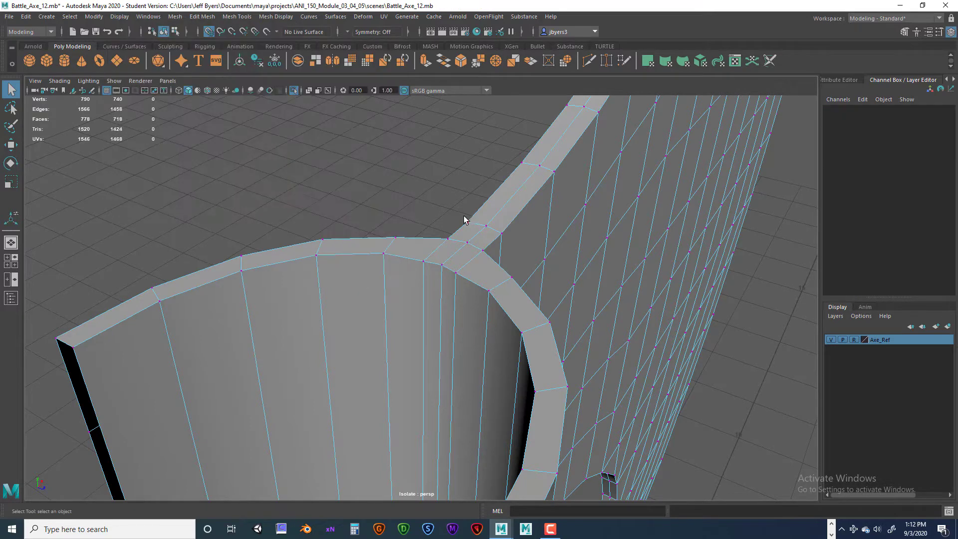
- In the front view, reposition the bottom-end vertices of the collar's long prongs to taper them into sharper tips
scroll(463, 217, down, 5)
alt+drag(463, 216, 333, 242)
alt+right_drag(333, 243, 335, 363)
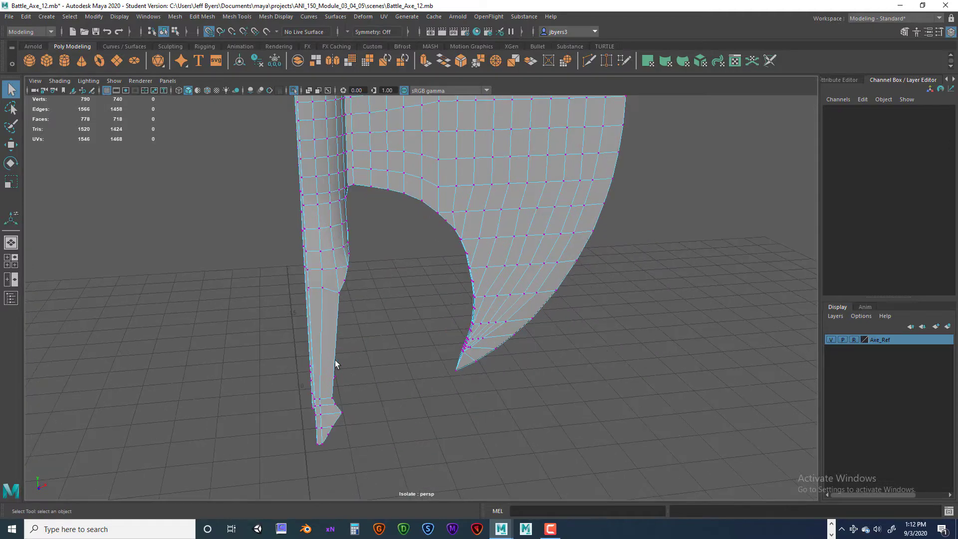
alt+drag(321, 441, 549, 291)
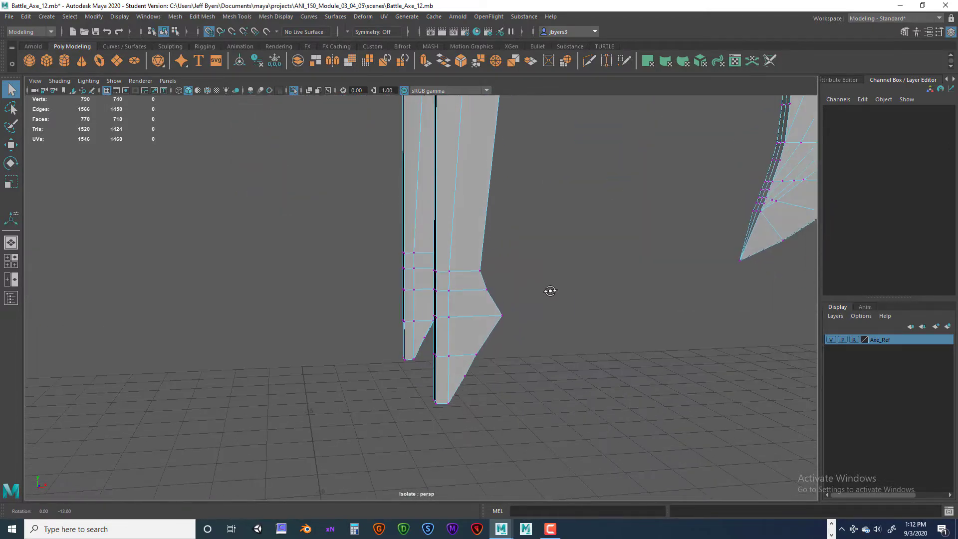
key(space)
key(space)
scroll(399, 402, up, 5)
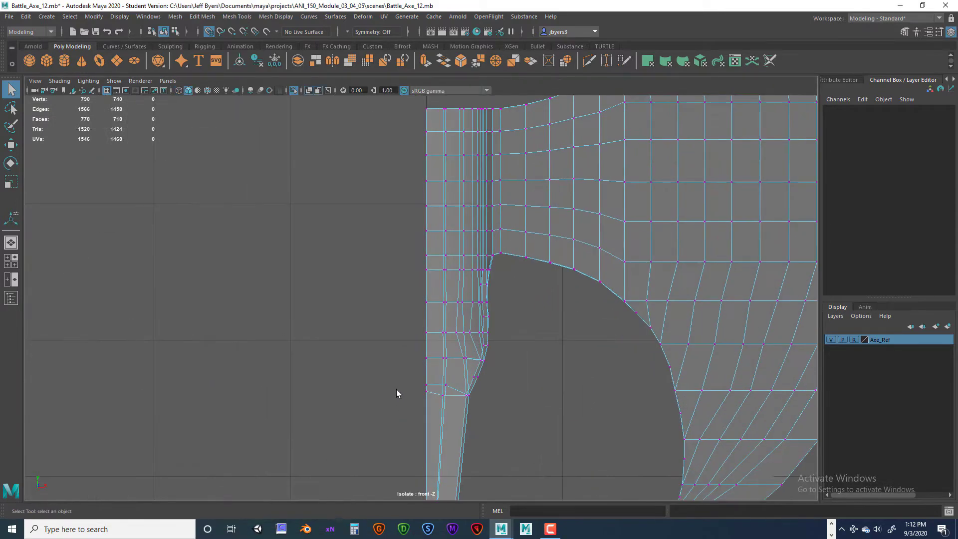
alt+middle_drag(396, 389, 351, 218)
alt+right_drag(352, 218, 371, 342)
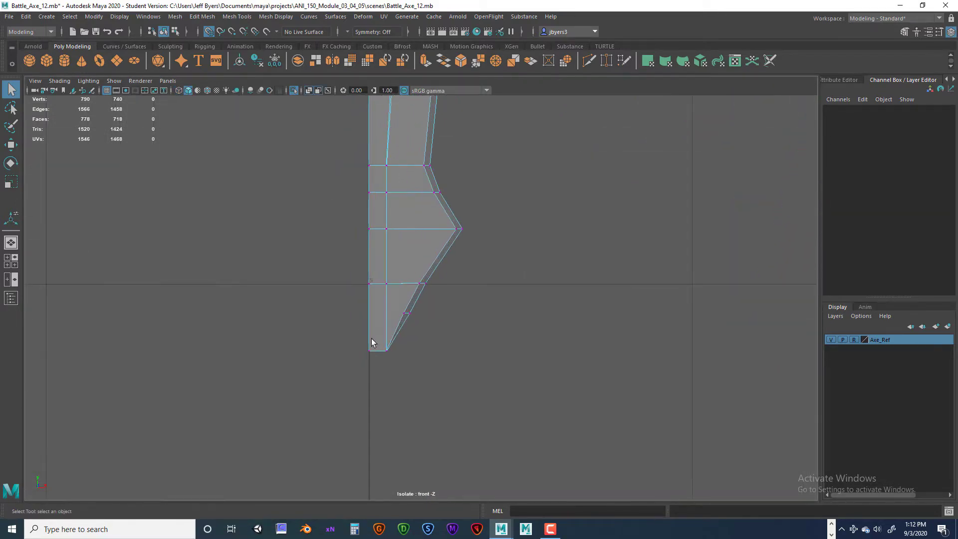
drag(376, 373, 368, 313)
key(w)
key(ctrl+z)
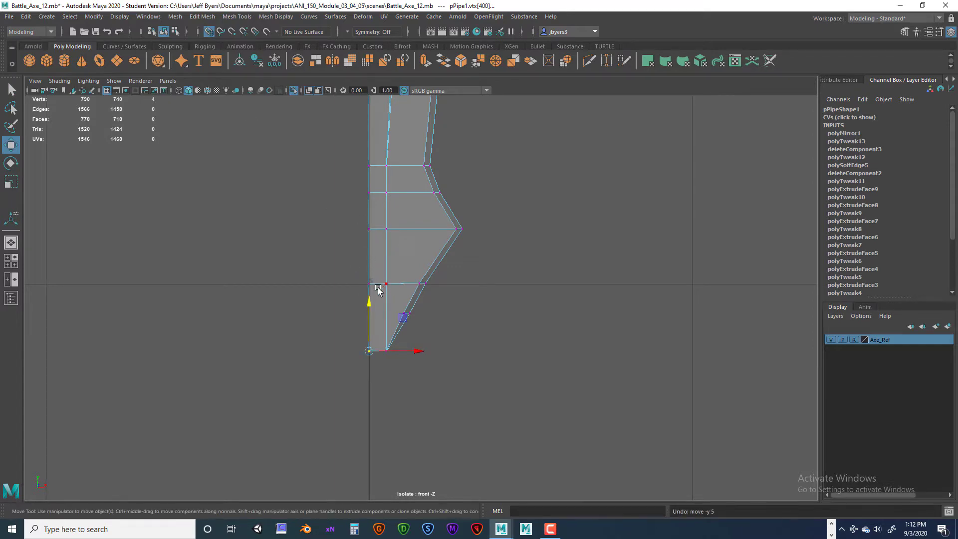
drag(369, 349, 369, 320)
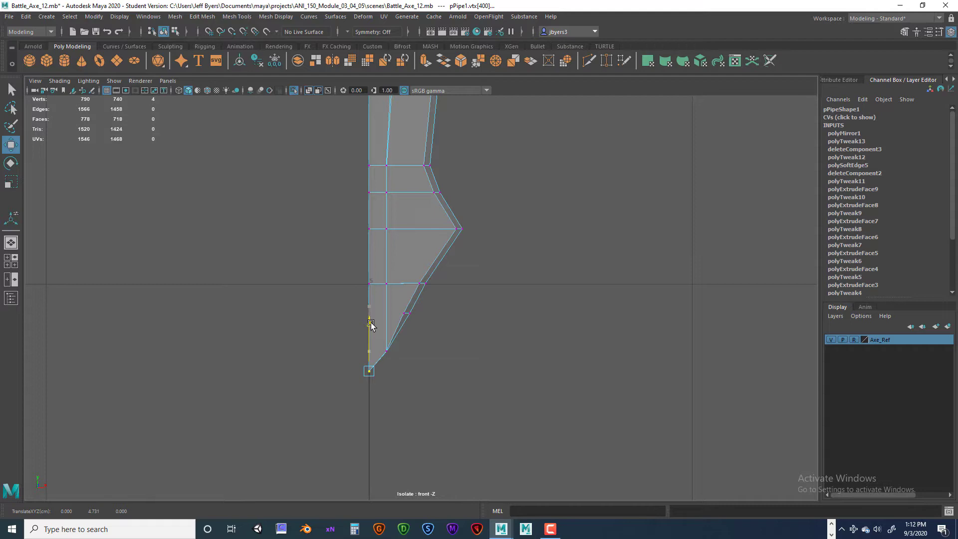
key(ctrl+z)
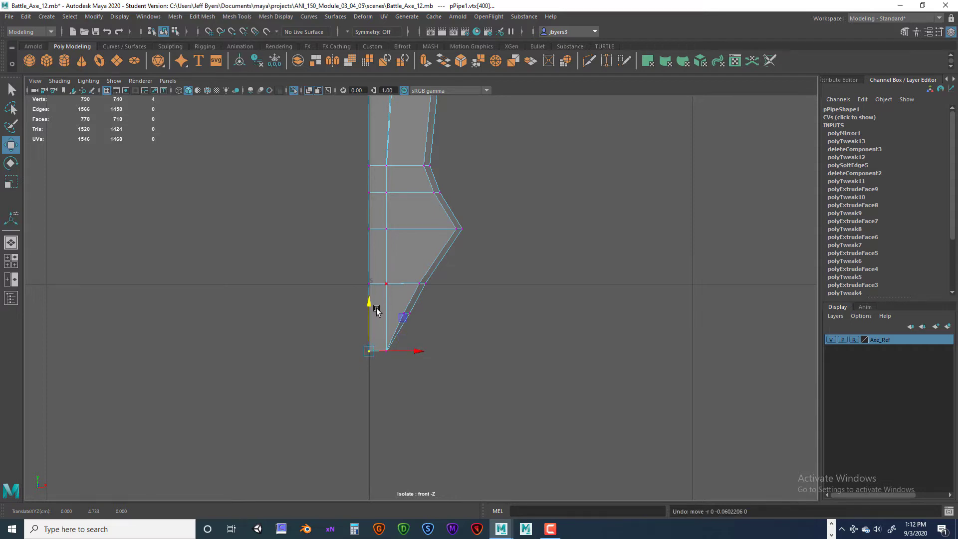
drag(377, 310, 380, 363)
click(445, 344)
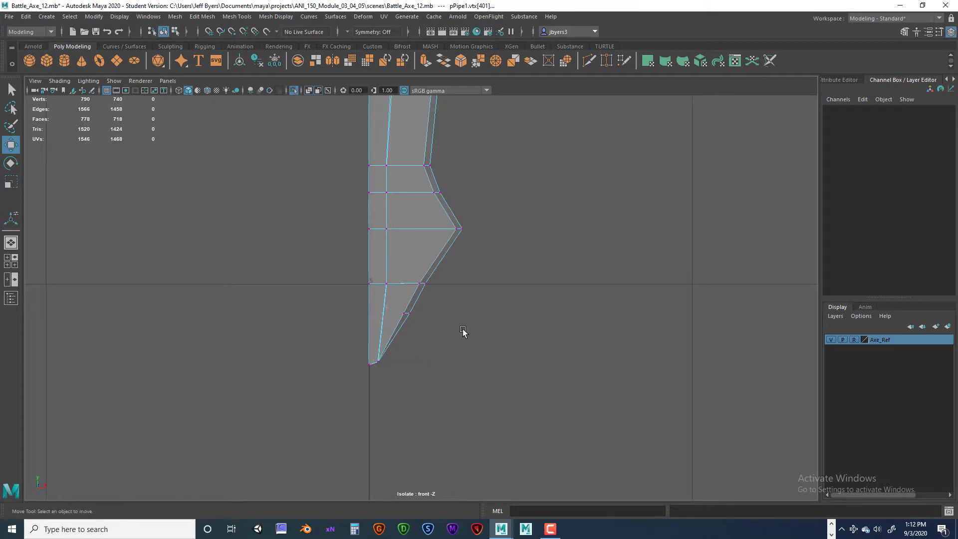
- Return the blade to object mode and delete its construction history
scroll(402, 320, down, 5)
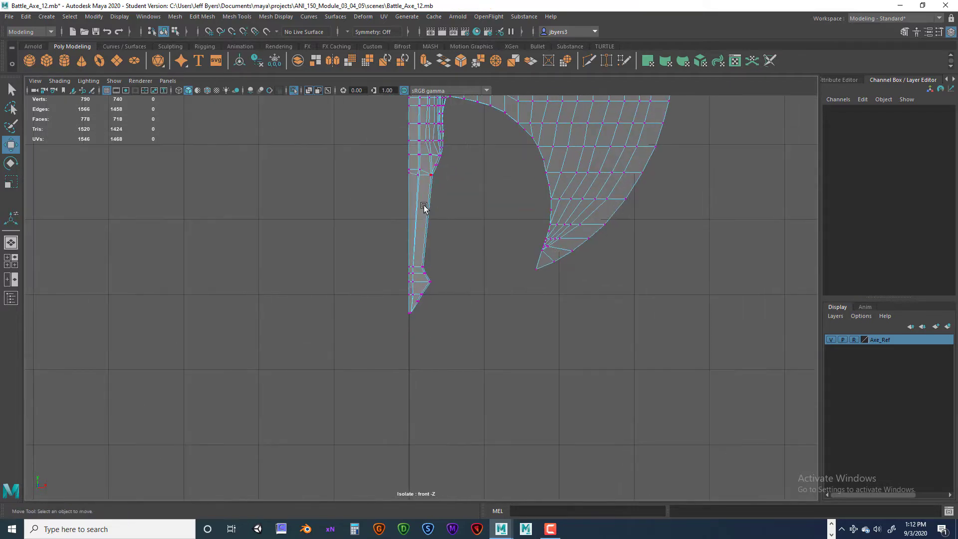
alt+middle_drag(384, 212, 367, 366)
right_click(405, 251)
right_drag(405, 251, 388, 314)
scroll(442, 270, down, 3)
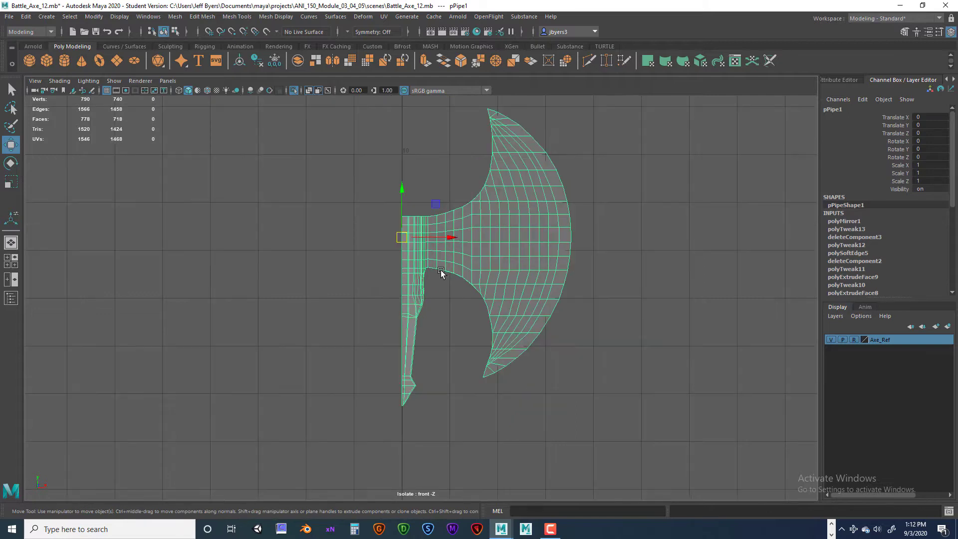
alt+middle_drag(435, 270, 424, 288)
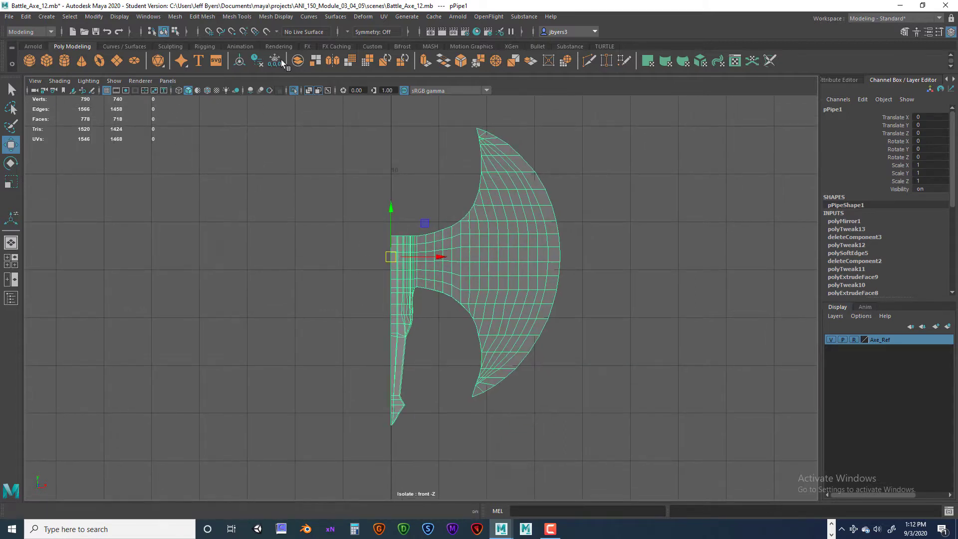
scroll(900, 242, down, 7)
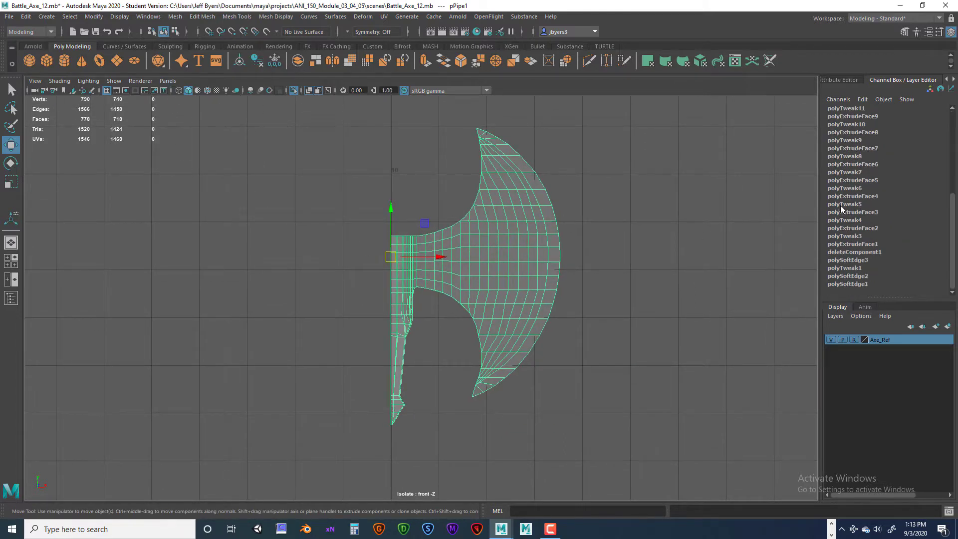
scroll(841, 206, up, 7)
scroll(846, 208, down, 3)
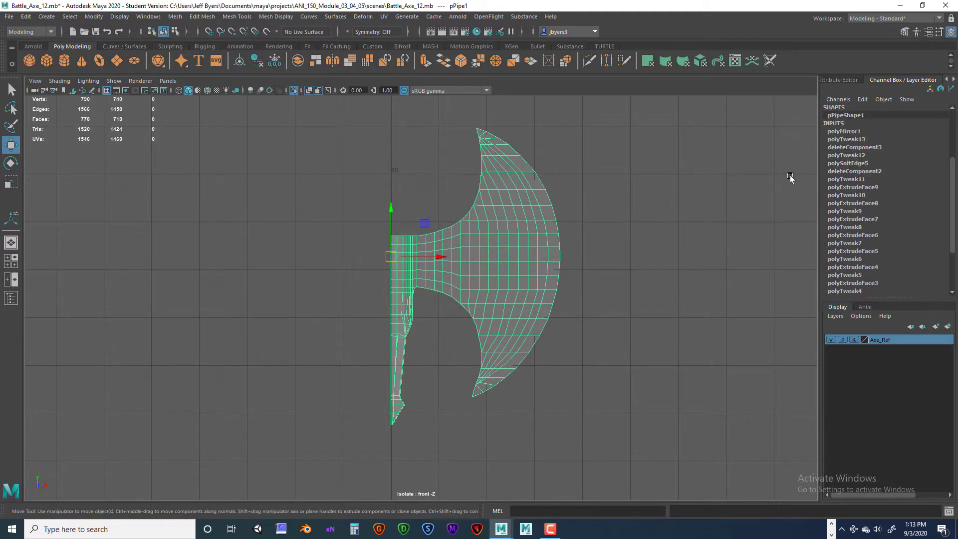
click(257, 60)
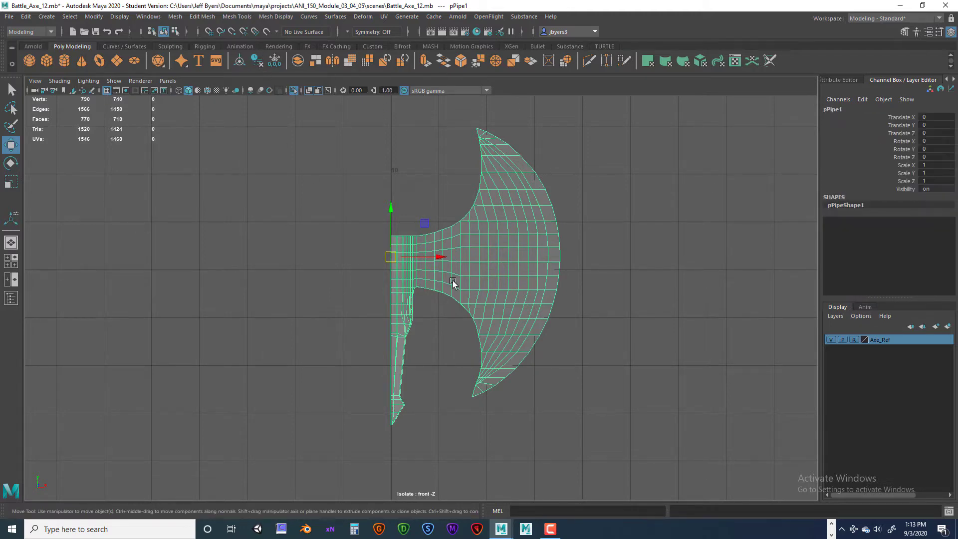
- Switch back to the perspective view and set the mirror axis to X in the Mirror options for the blade
key(space)
key(space)
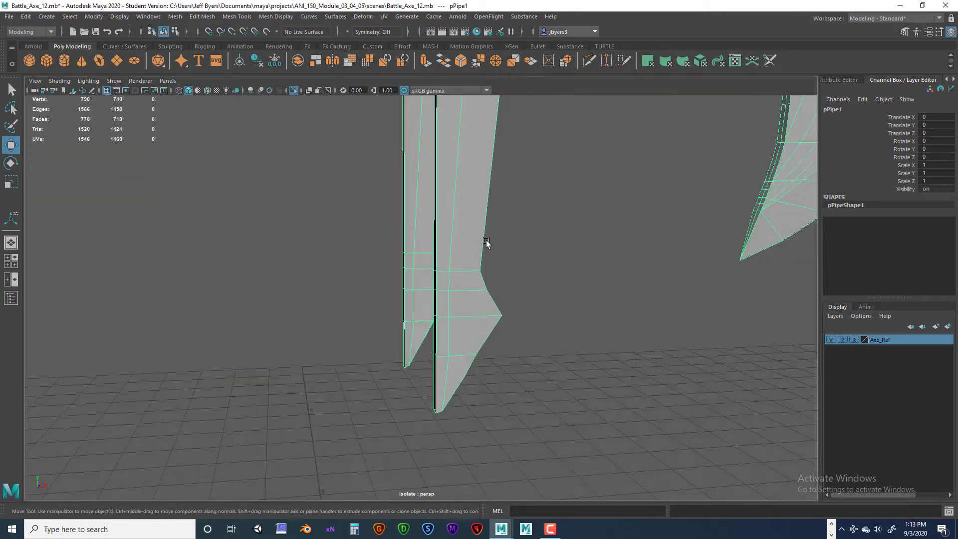
alt+drag(485, 241, 500, 237)
scroll(499, 237, down, 3)
scroll(476, 263, down, 4)
alt+middle_drag(423, 229, 489, 321)
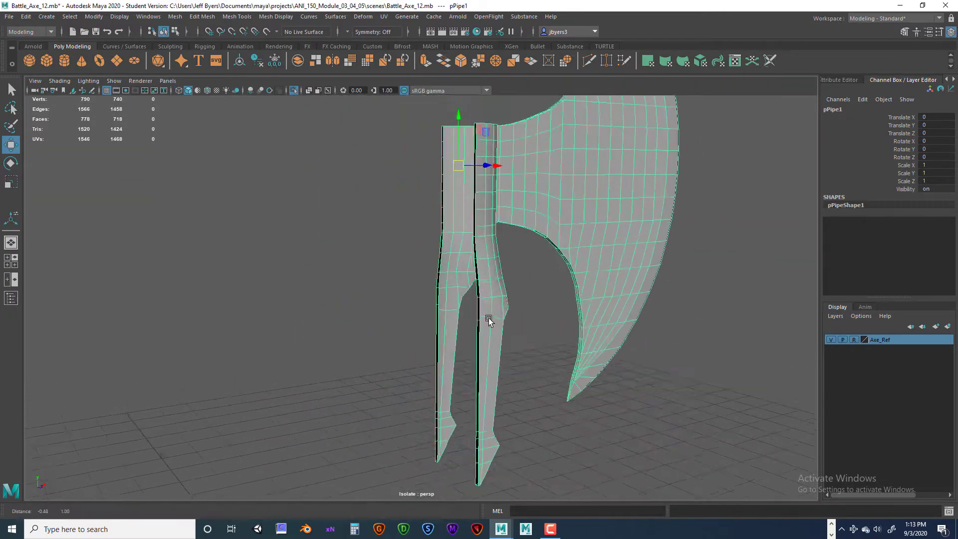
scroll(493, 297, down, 4)
alt+drag(493, 298, 507, 261)
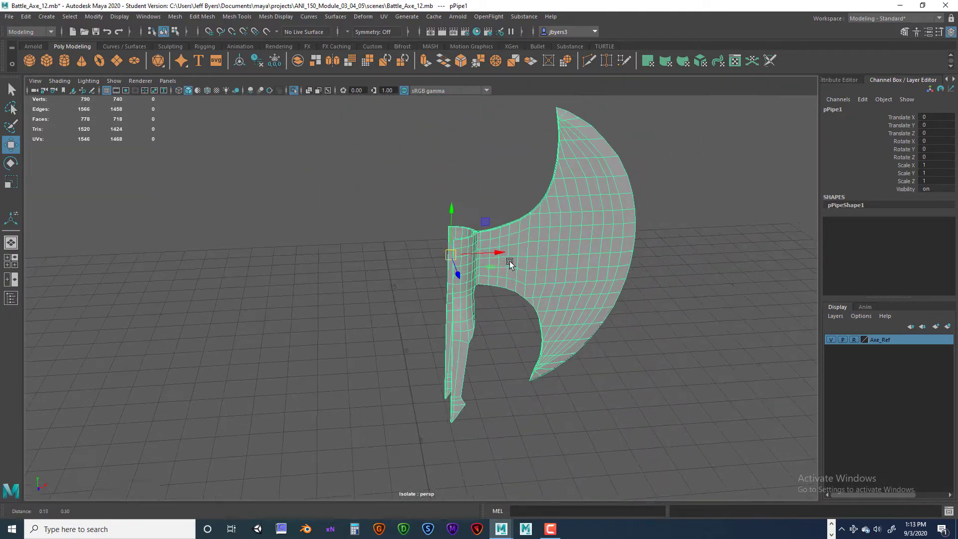
key(space)
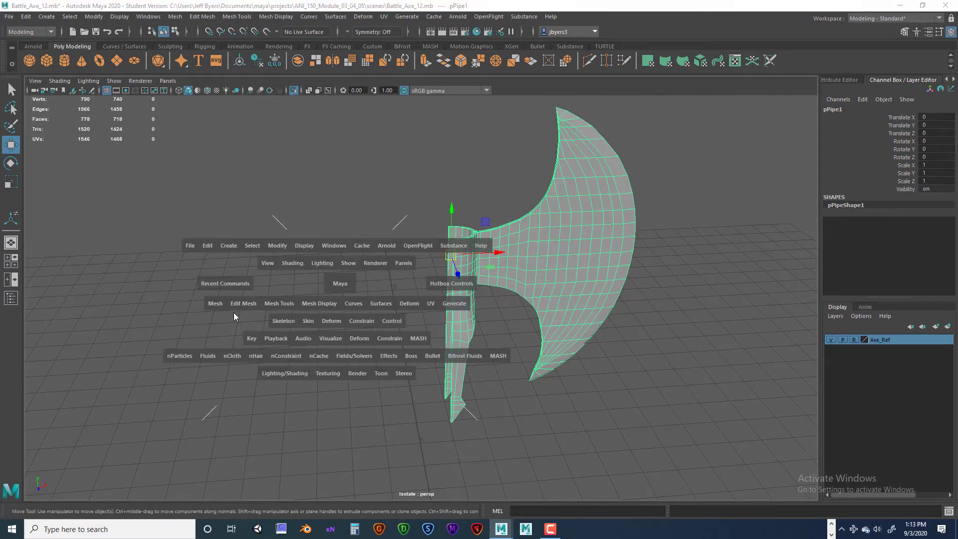
drag(214, 303, 235, 208)
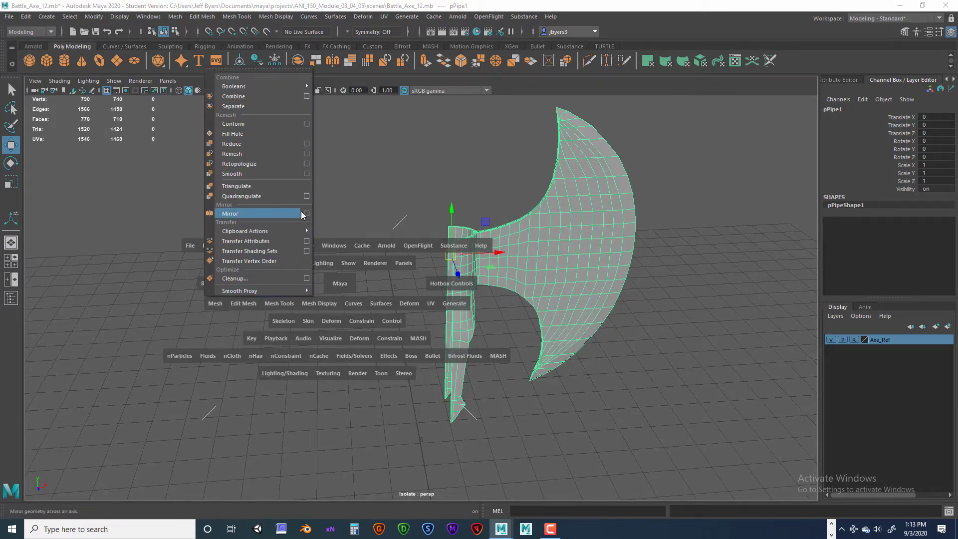
drag(309, 214, 309, 214)
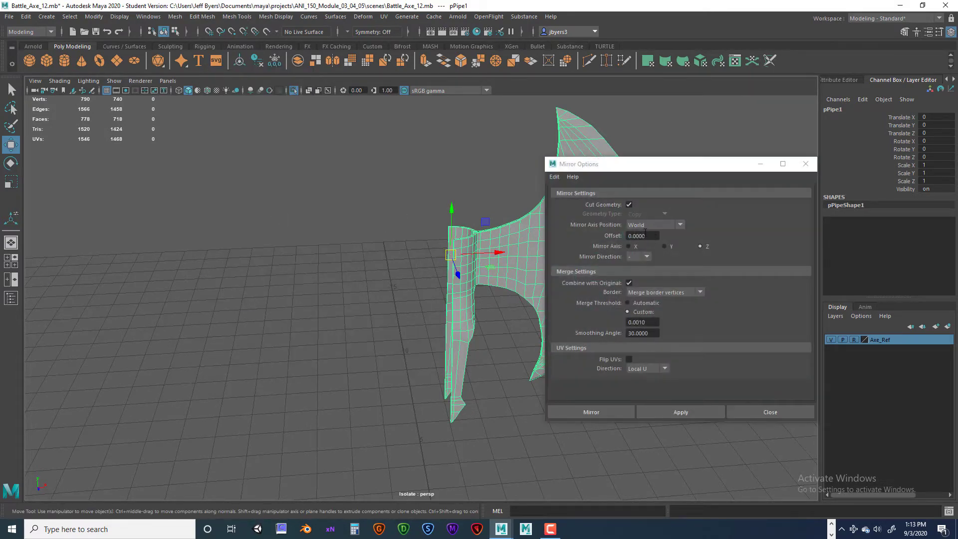
click(628, 247)
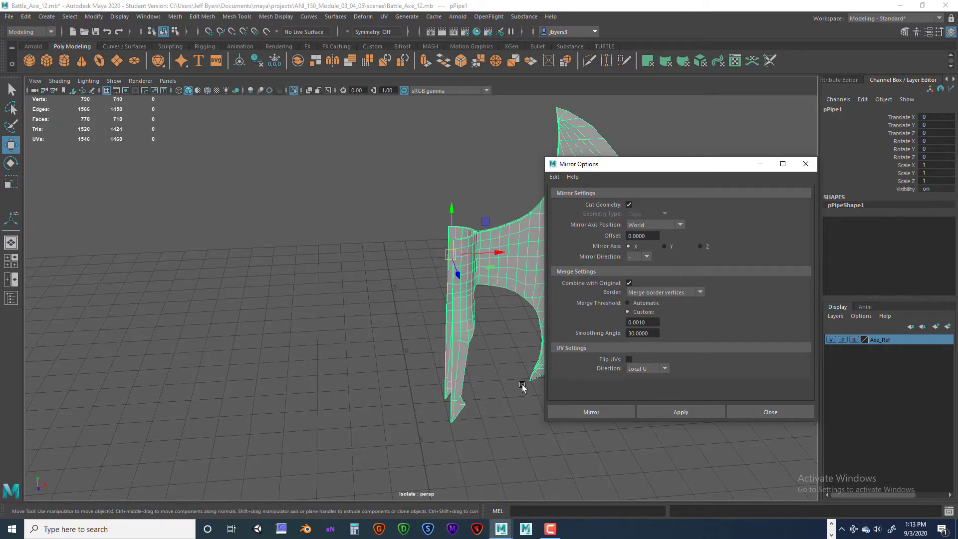
- Mirror the blade across the world X axis with a 0.001 merge threshold to form the double-bladed axe head
click(603, 411)
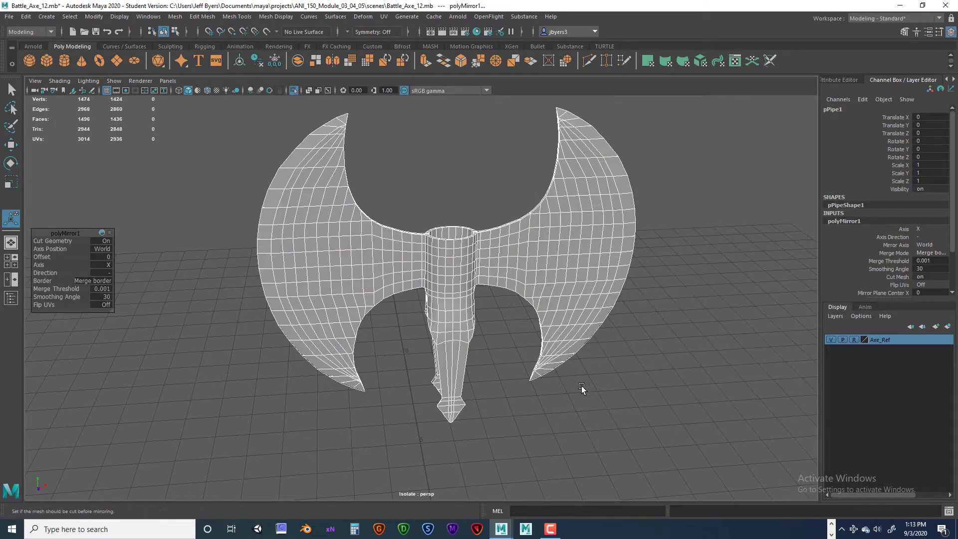
alt+drag(582, 385, 562, 359)
click(646, 362)
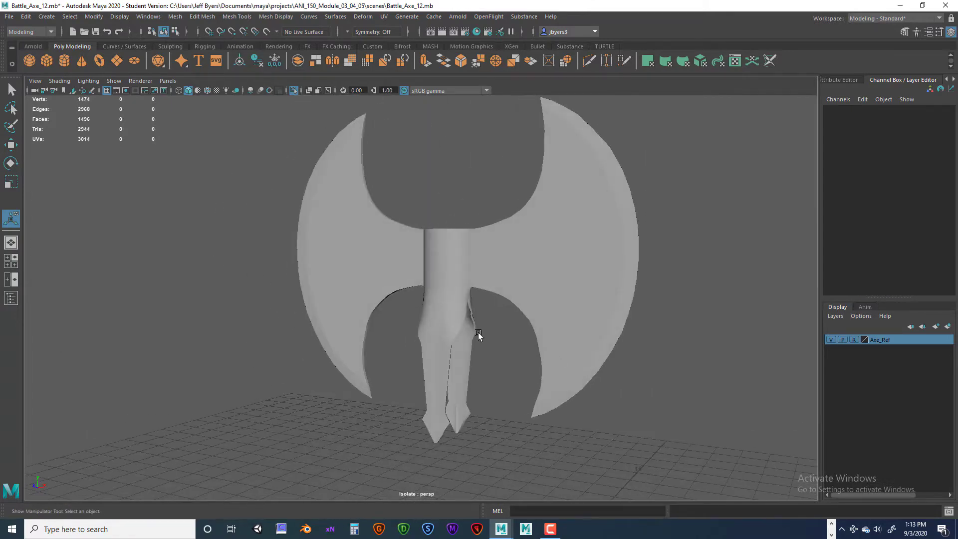
- Preview the mirrored axe head with smoothing, inspect its shape, and return to the unsmoothed display
click(453, 317)
alt+drag(487, 351, 506, 351)
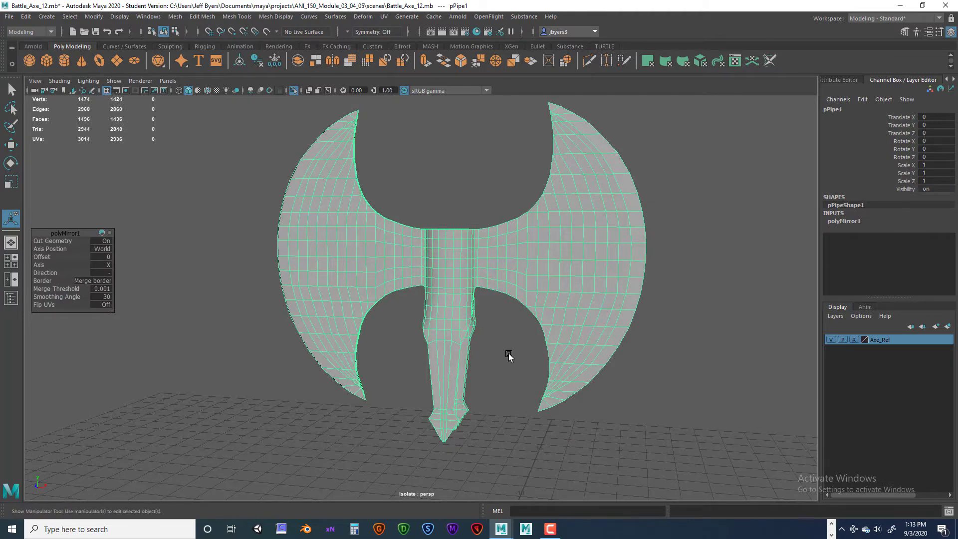
click(573, 357)
alt+drag(565, 340, 575, 322)
click(578, 329)
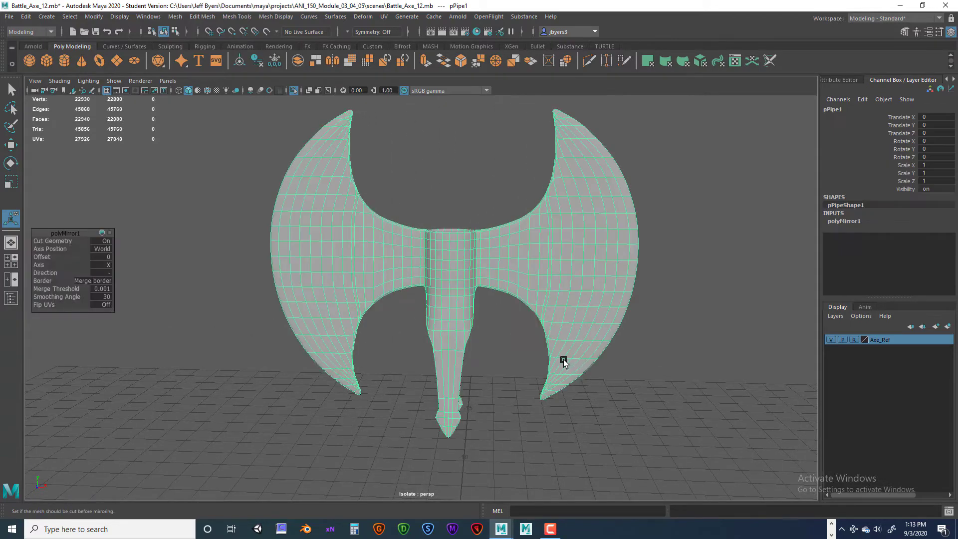
alt+drag(563, 360, 573, 363)
key(1)
scroll(583, 357, down, 3)
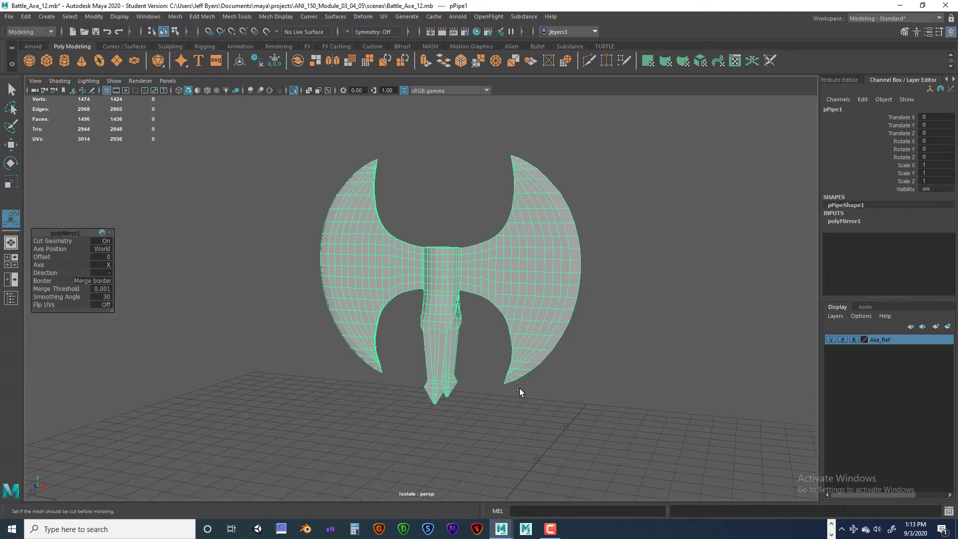
- Turn off isolation in the perspective view and examine the collar's long prongs against the handle
key(ctrl+1)
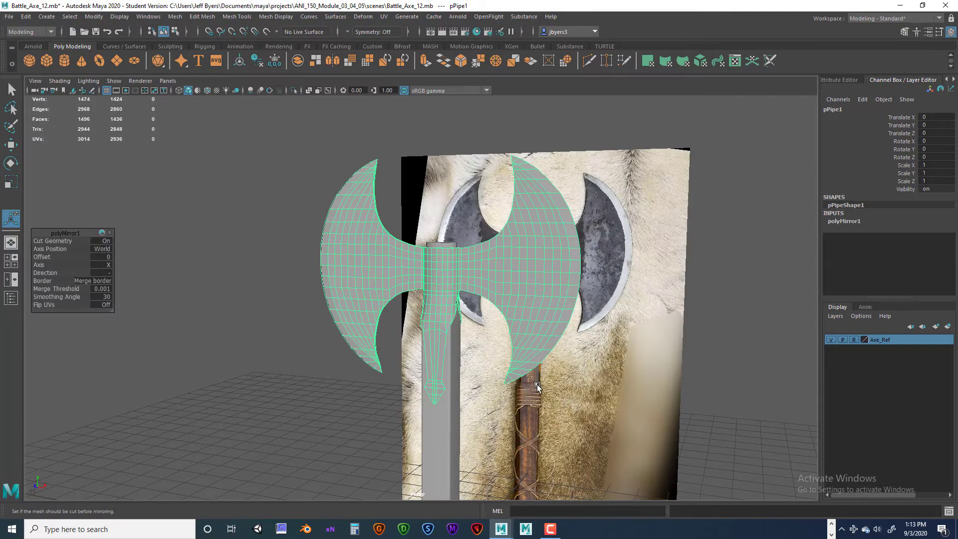
alt+drag(510, 393, 532, 387)
scroll(523, 387, up, 3)
alt+middle_drag(517, 387, 534, 269)
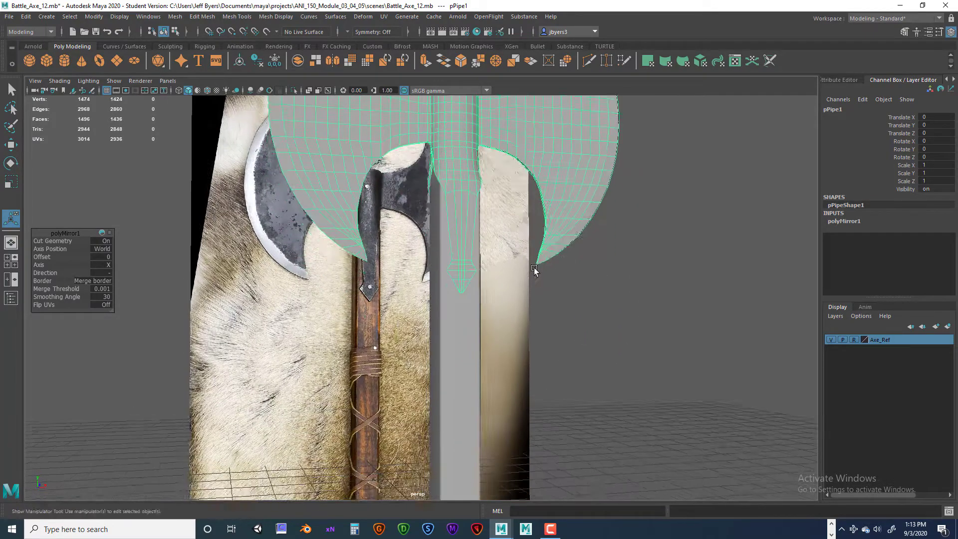
alt+drag(535, 270, 515, 287)
alt+drag(460, 269, 453, 264)
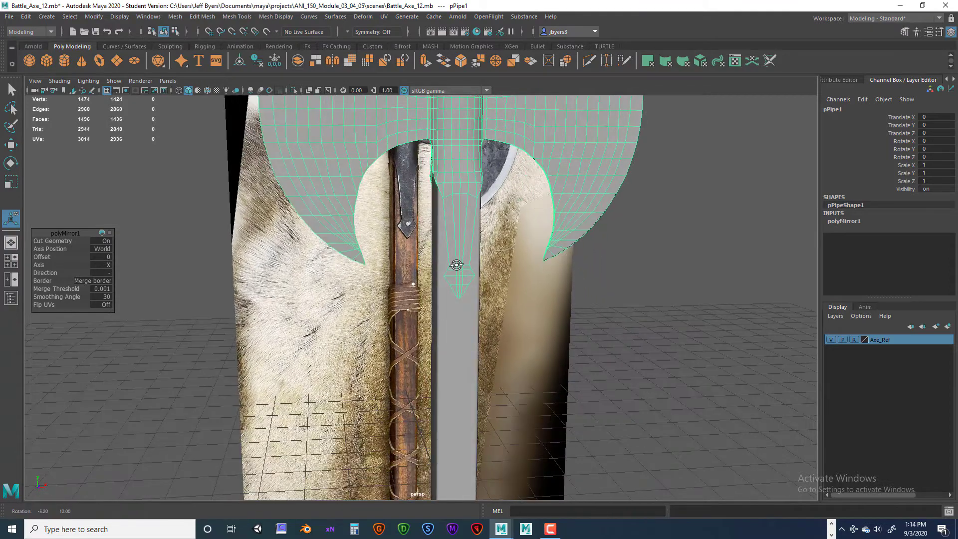
alt+drag(464, 210, 464, 237)
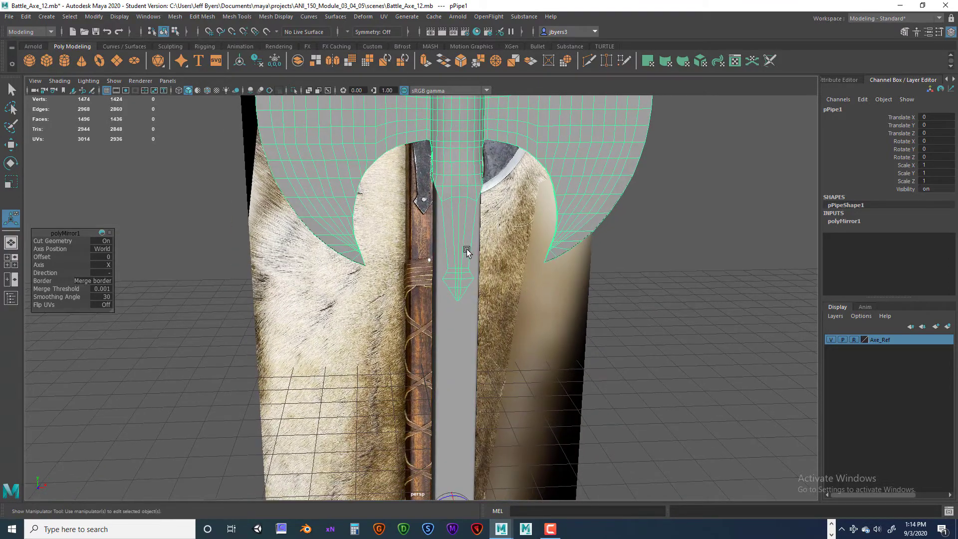
- In the front view, lasso the long prongs' vertices from their upper row to the tips and scale them slightly narrower in X
key(space)
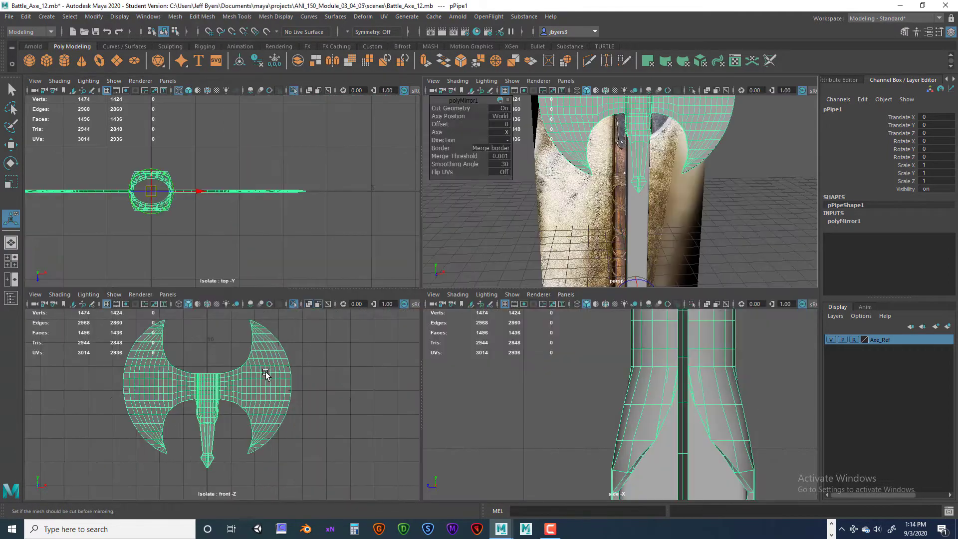
key(space)
scroll(350, 362, up, 5)
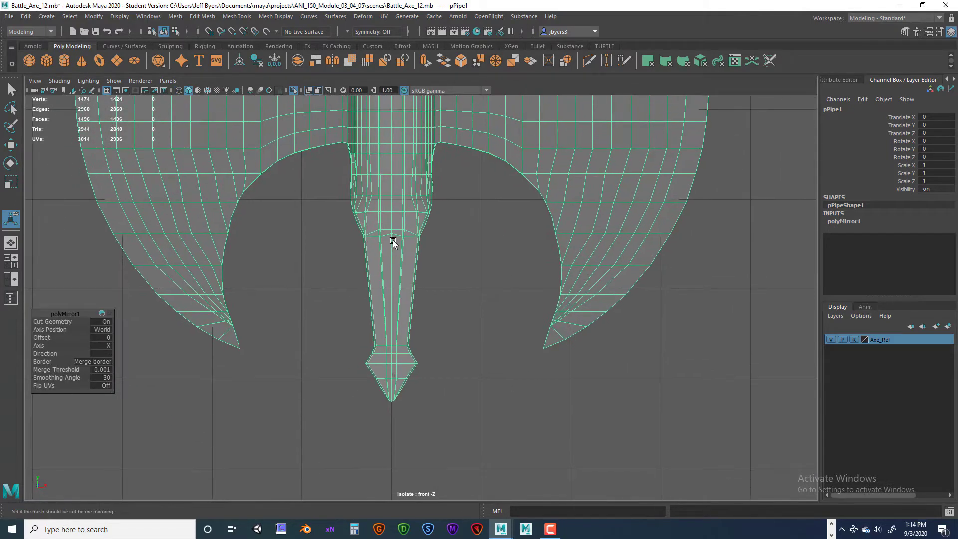
right_click(391, 232)
click(363, 240)
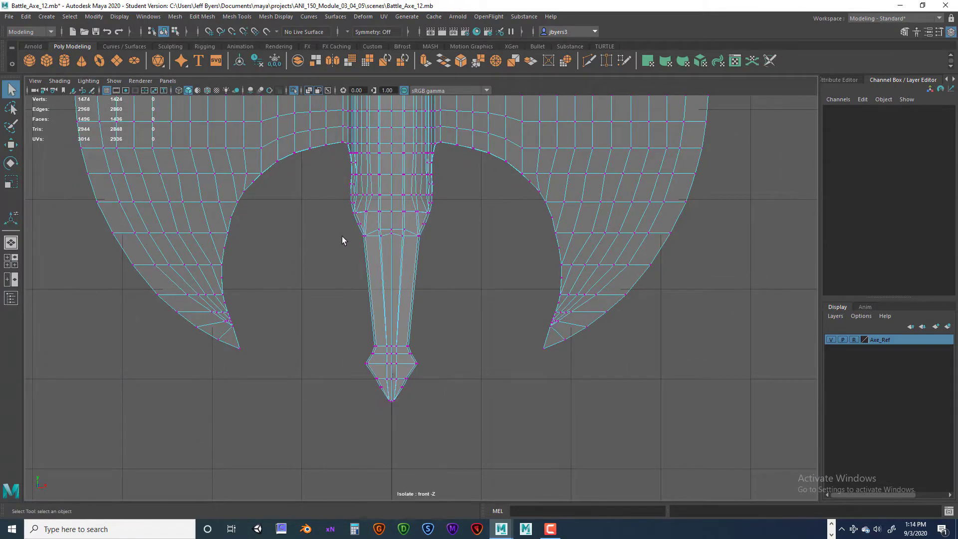
click(10, 108)
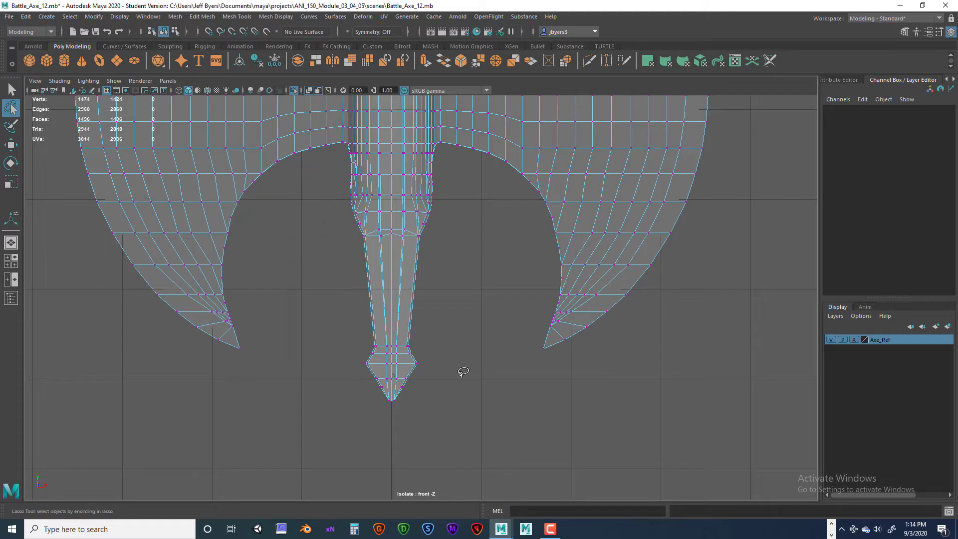
mouse_move(459, 370)
mouse_down()
mouse_move(417, 409)
mouse_move(336, 303)
mouse_move(346, 254)
mouse_move(406, 218)
mouse_move(423, 236)
mouse_move(457, 356)
mouse_up()
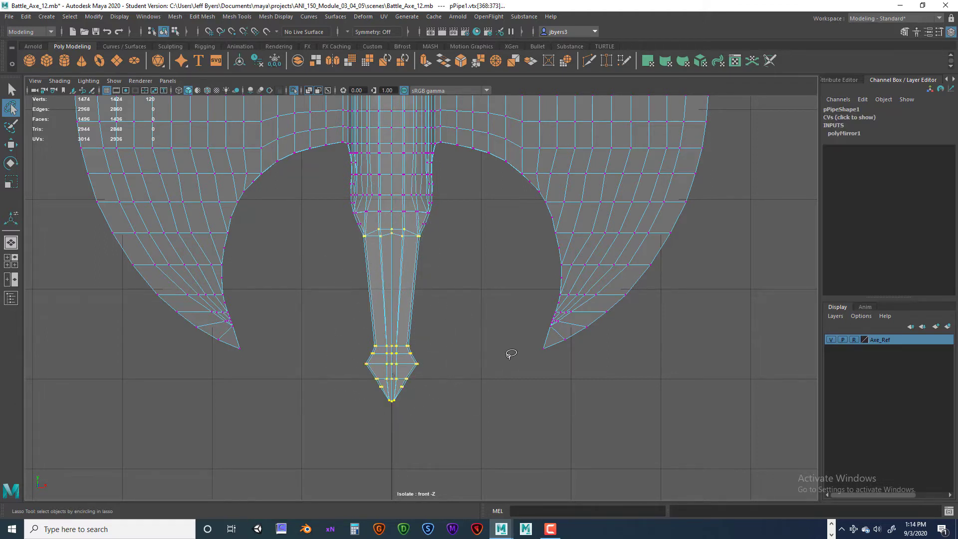
key(r)
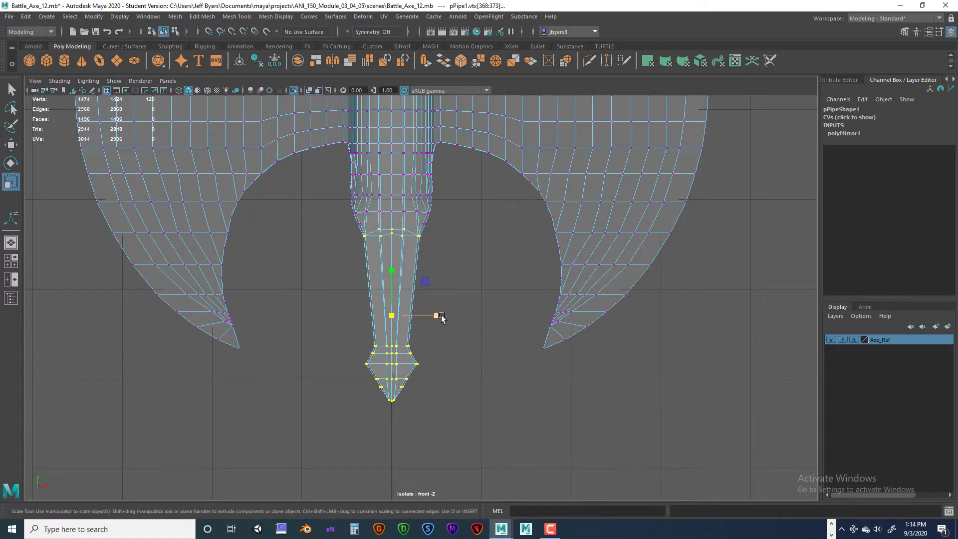
drag(438, 316, 430, 317)
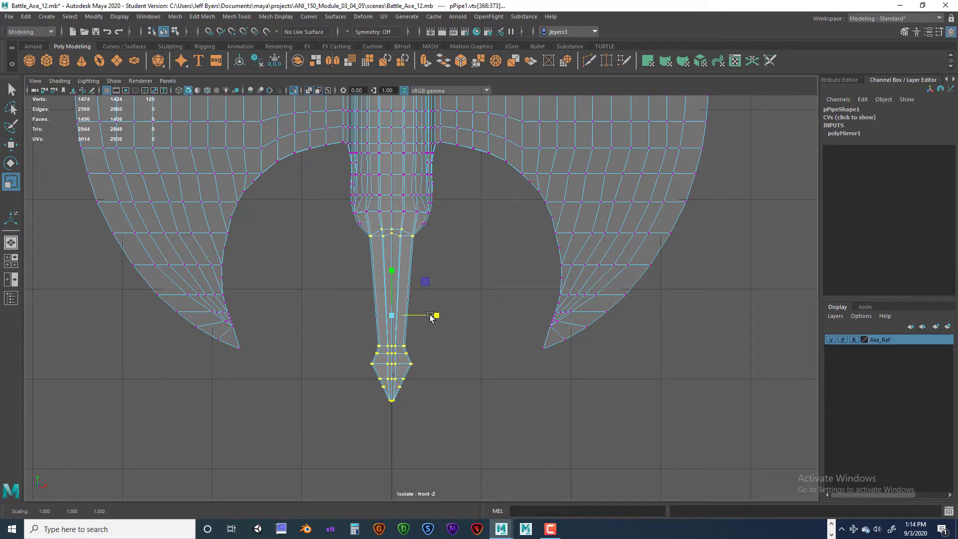
key(ctrl+z)
drag(437, 318, 436, 316)
- Narrow the arrow-shaped prong tips further by scaling only their vertices in X, and check the fit against the handle in perspective
drag(331, 326, 451, 436)
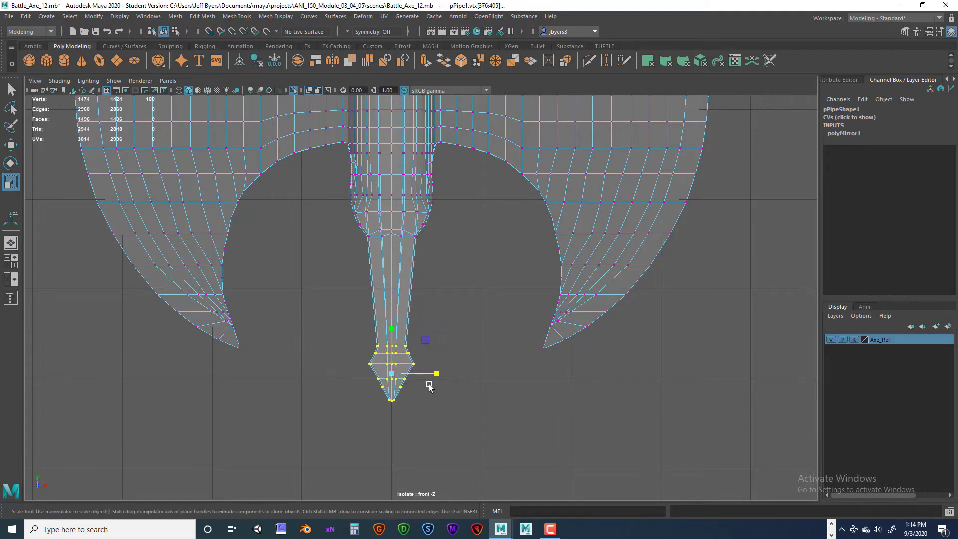
drag(441, 375, 432, 374)
key(space)
key(space)
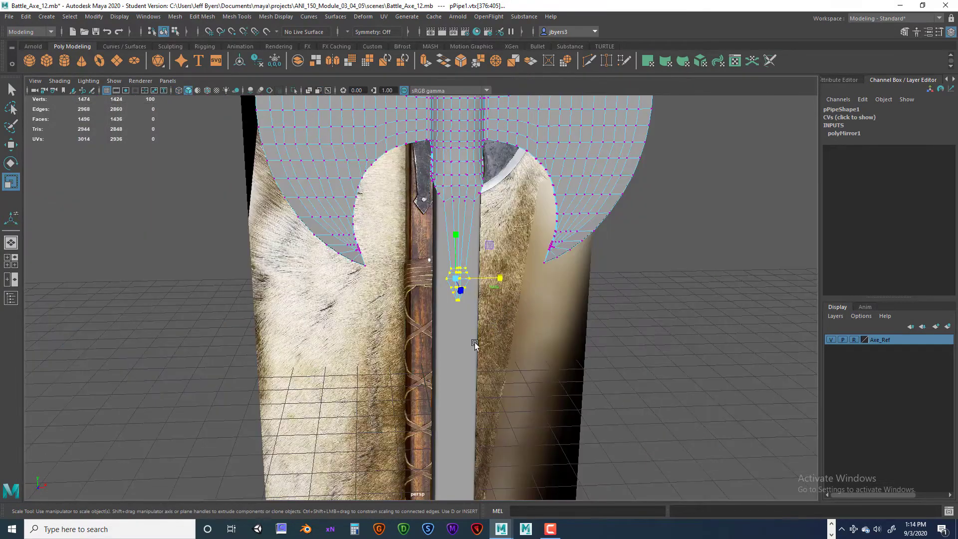
click(648, 353)
alt+drag(463, 358, 495, 339)
alt+drag(492, 338, 455, 257)
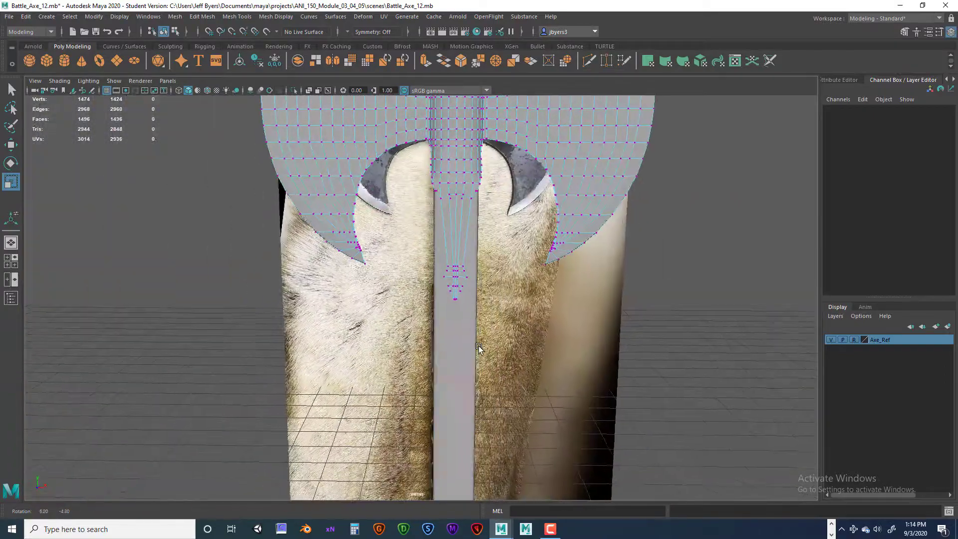
- Return the axe head to object mode and delete its construction history
right_click(456, 254)
click(442, 316)
scroll(452, 348, down, 2)
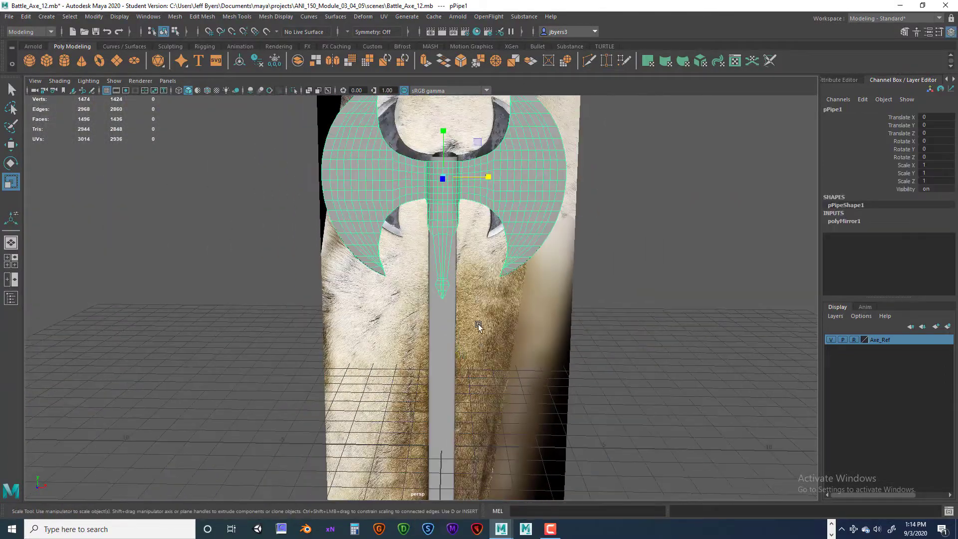
alt+drag(452, 363, 418, 278)
key(w)
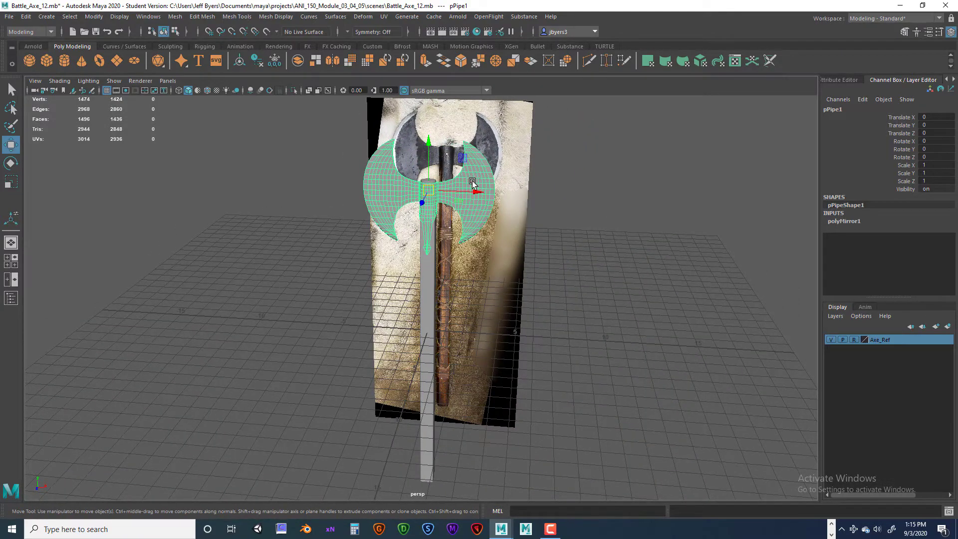
key(q)
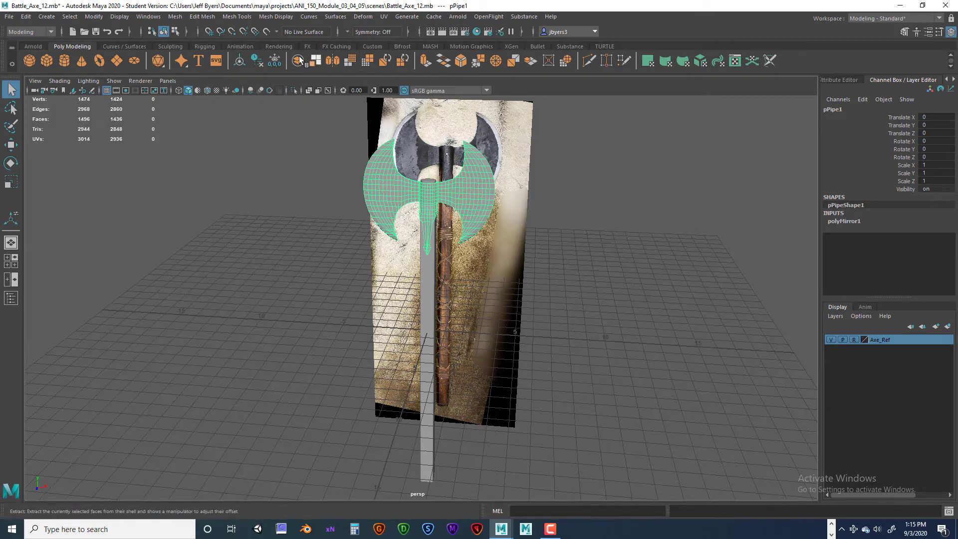
click(253, 58)
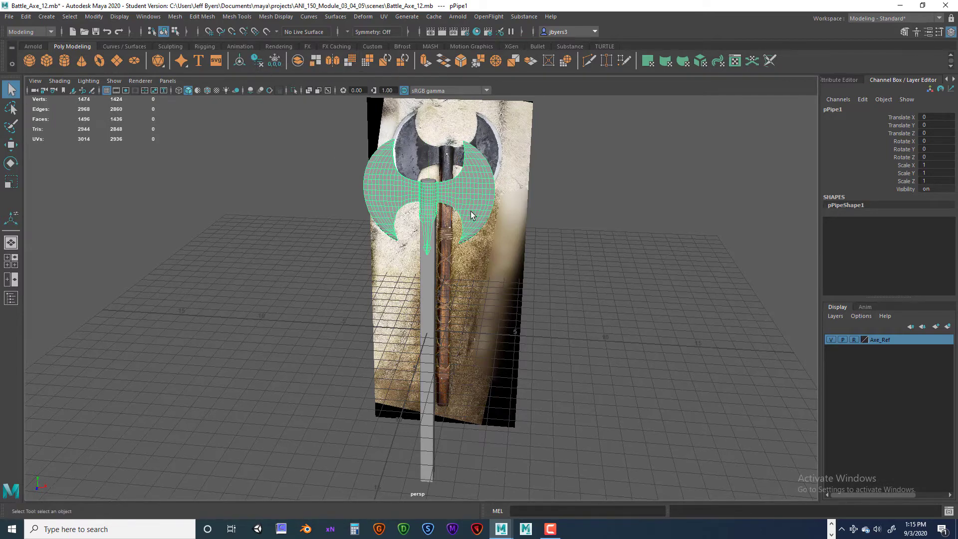
- Duplicate the axe head and assign the copy to a new display layer
alt+drag(470, 211, 747, 279)
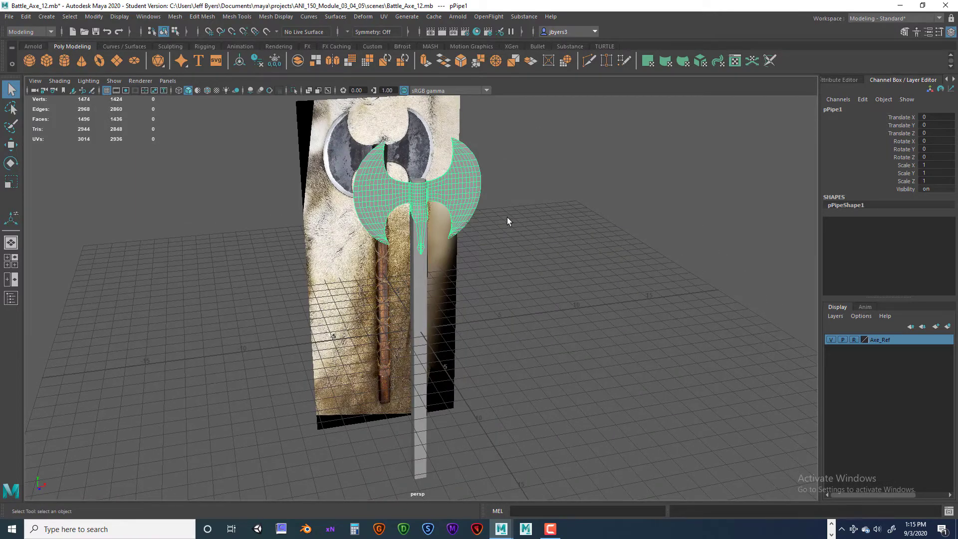
key(ctrl+d)
click(948, 327)
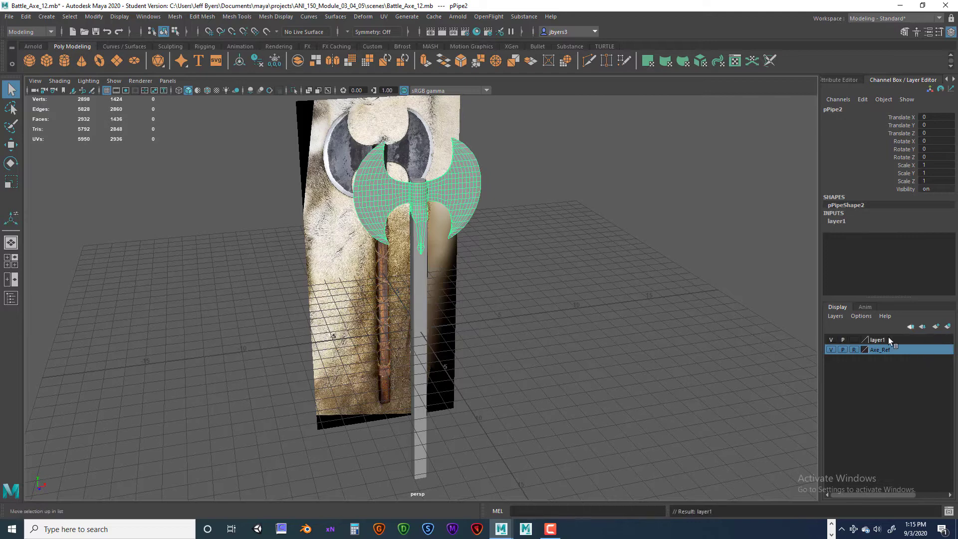
- Rename the new display layer Blade_Original and hide it
double_click(877, 340)
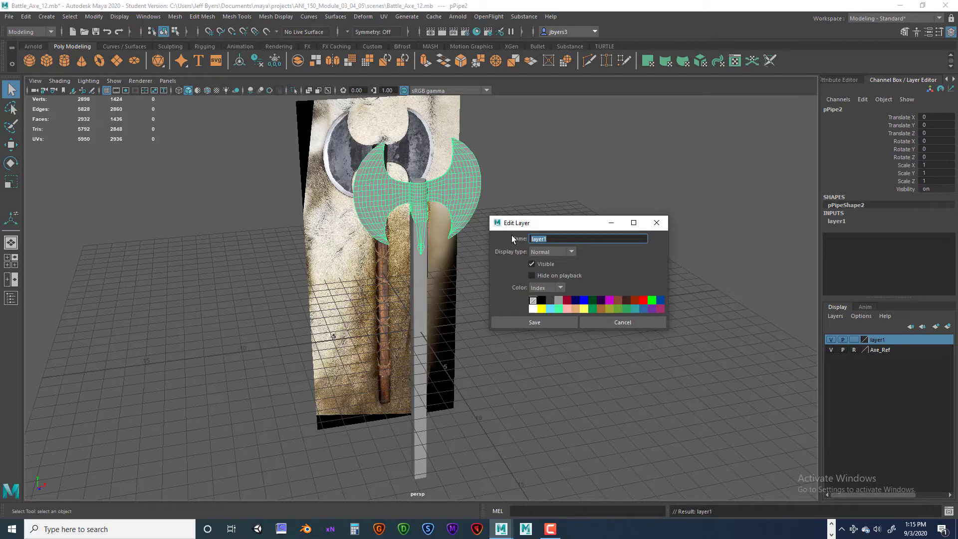
text(Blade_Original)
key(Return)
click(531, 322)
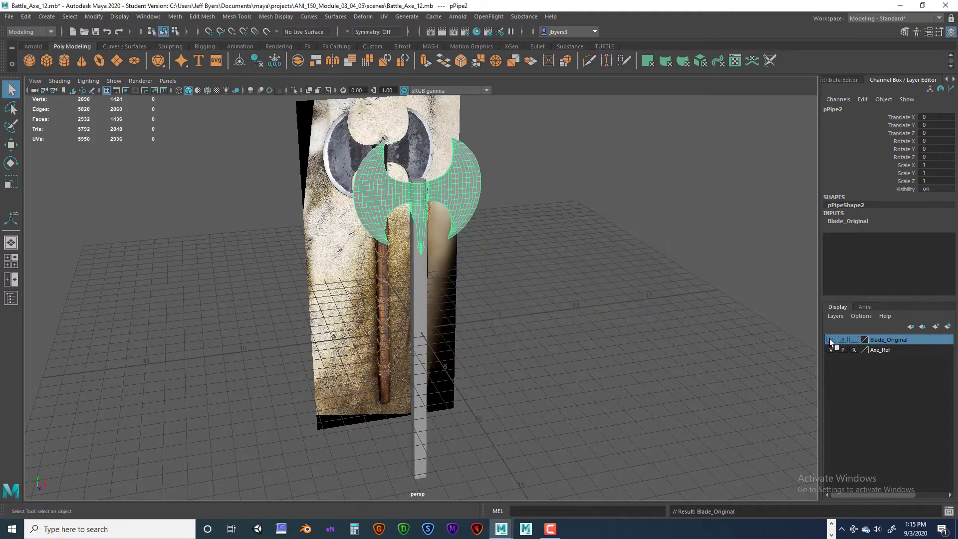
click(831, 340)
- Duplicate the visible axe head again and assign this second copy to another new display layer
click(472, 189)
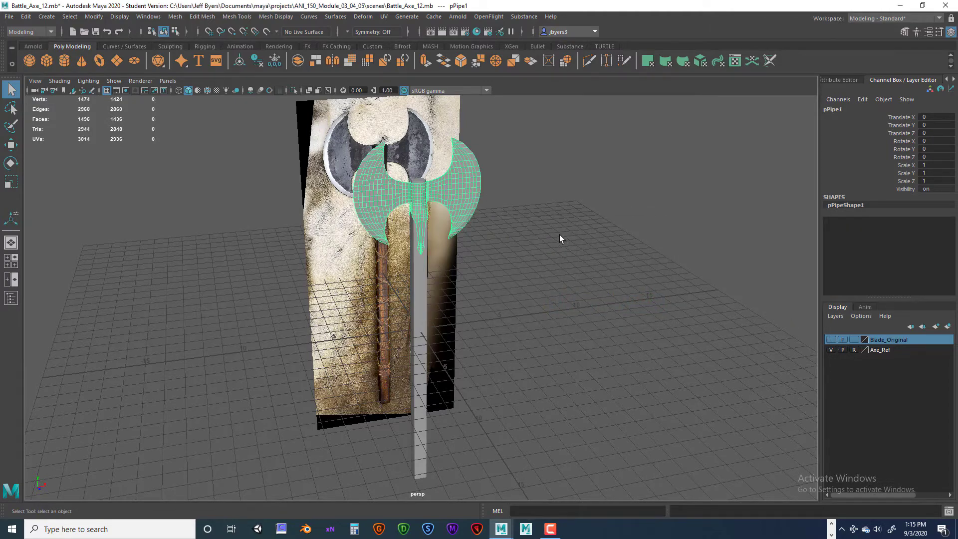
alt+drag(560, 237, 496, 235)
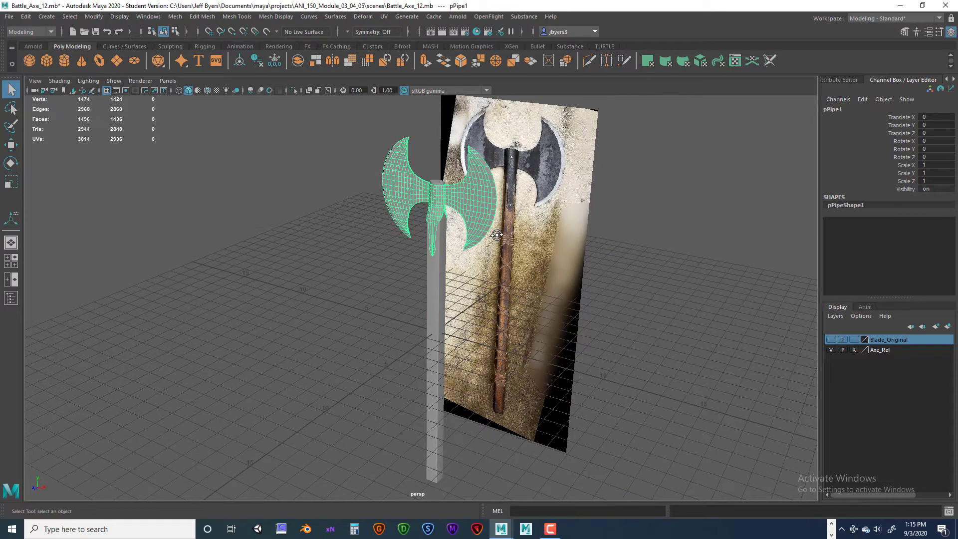
key(ctrl+d)
click(948, 327)
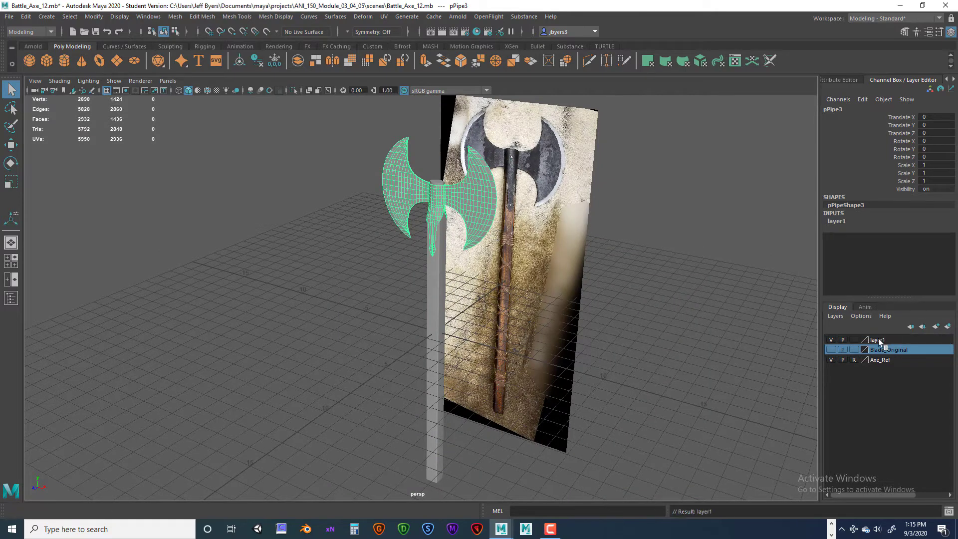
- Rename the second copy's display layer Blade_Dup and hide it
double_click(876, 340)
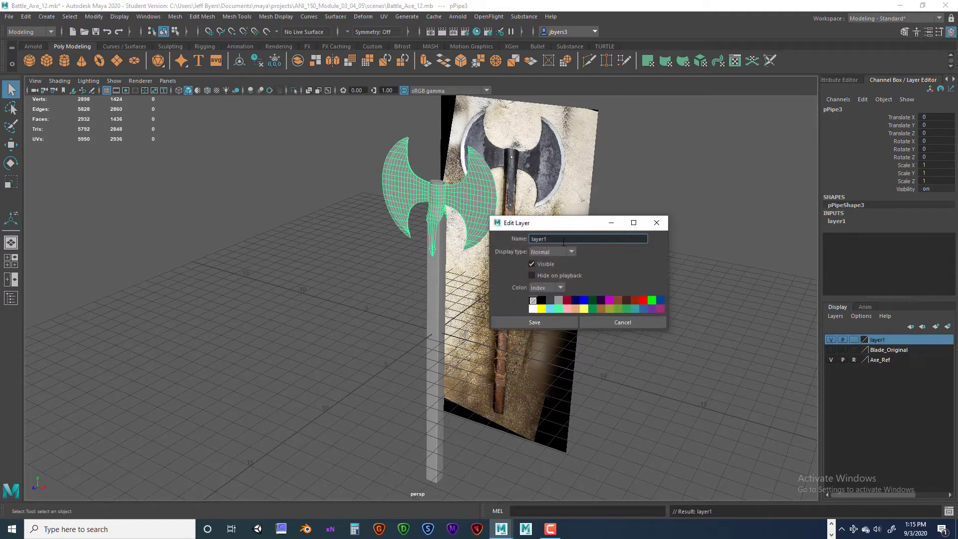
drag(564, 242, 522, 236)
text(Blade_Dup)
key(Return)
click(553, 321)
click(830, 339)
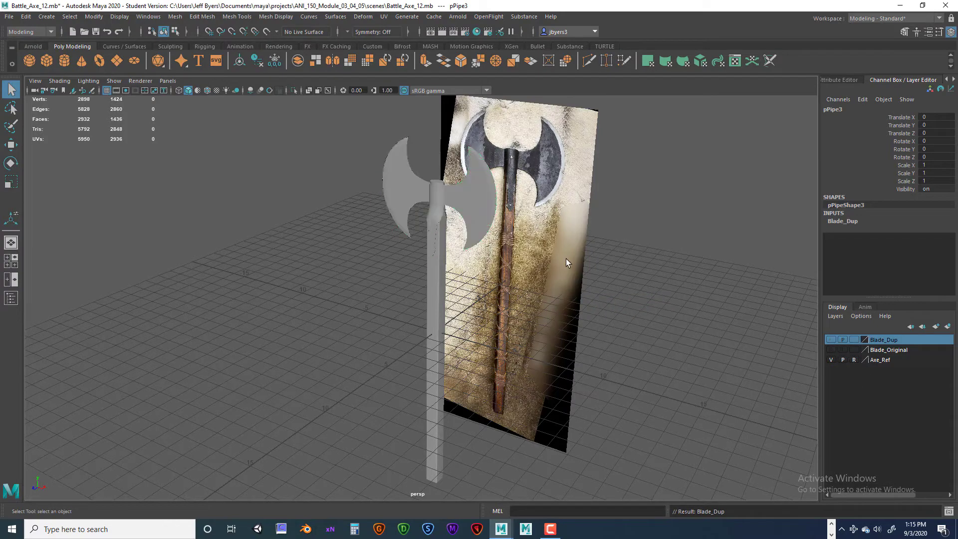
- Select the remaining visible axe head and assign it to a new display layer
alt+drag(566, 258, 505, 205)
click(480, 199)
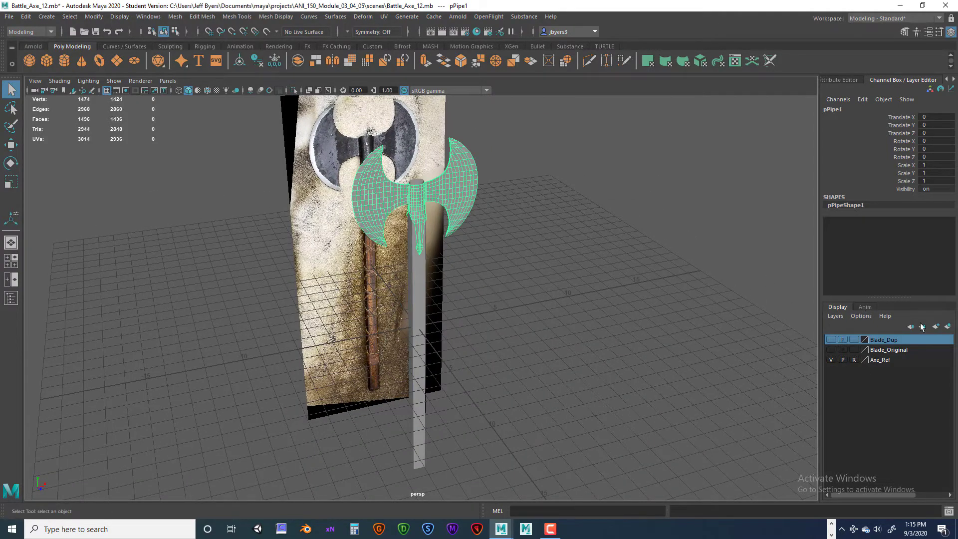
click(947, 326)
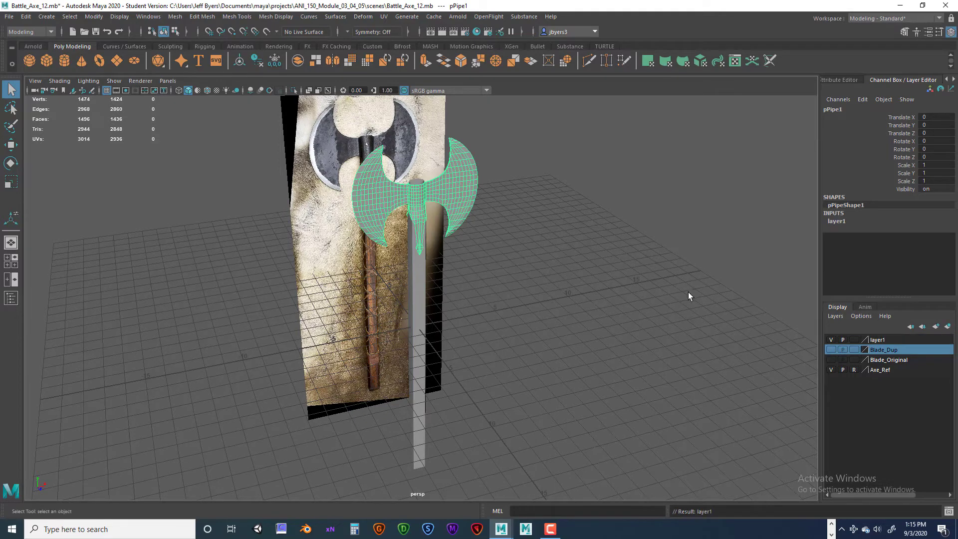
- Rename the remaining axe head's new display layer Blade_Low_Poly and hide it
click(886, 339)
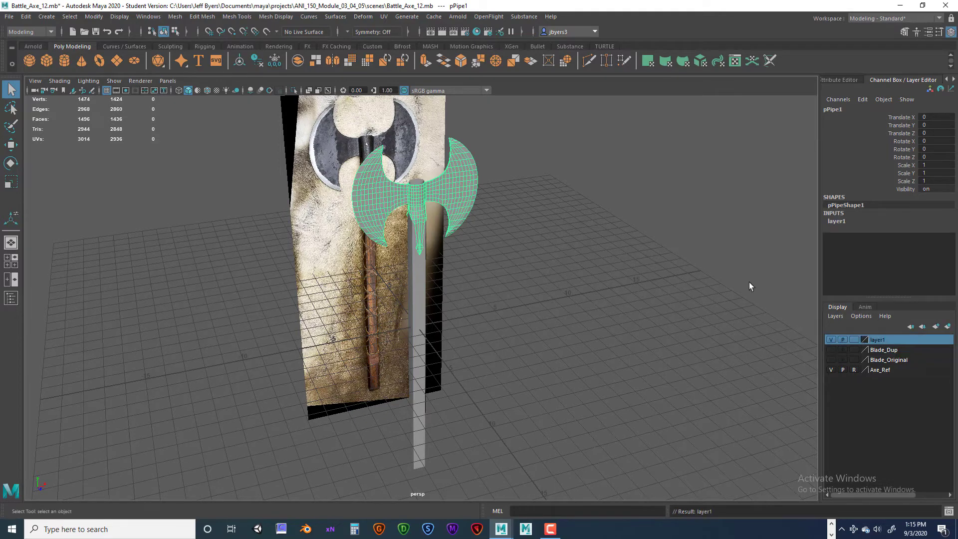
double_click(876, 339)
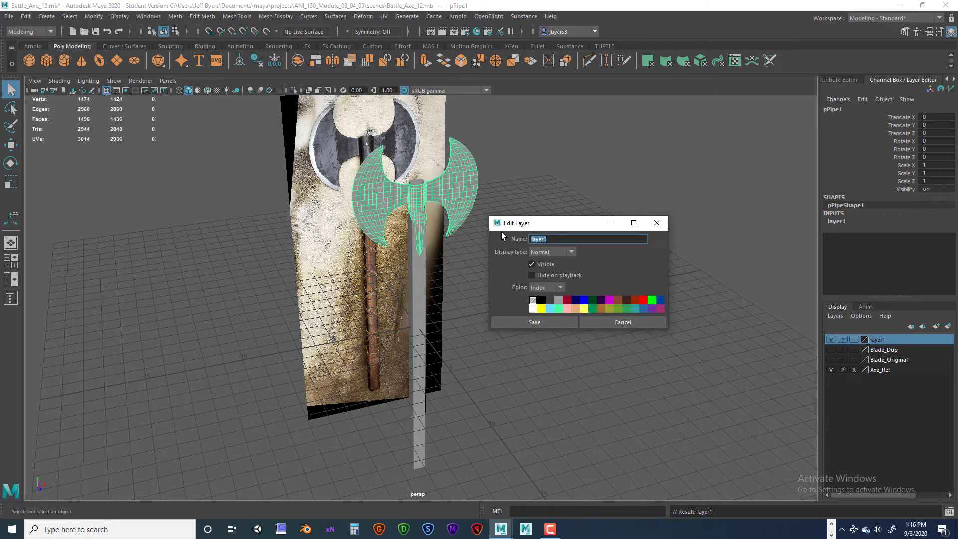
text(Blade_Low_Pol)
click(520, 322)
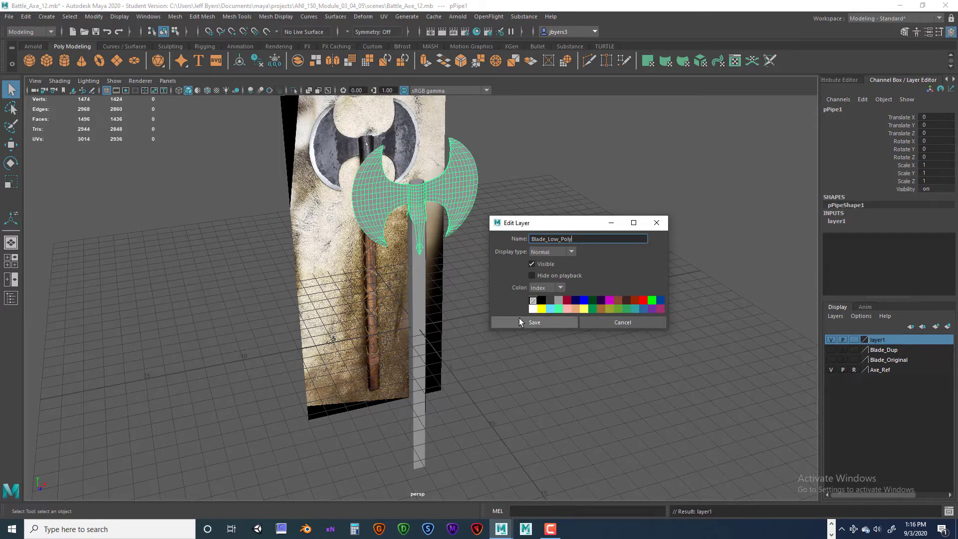
click(831, 339)
- Duplicate the axe handle and assign the copy to a new display layer
click(419, 238)
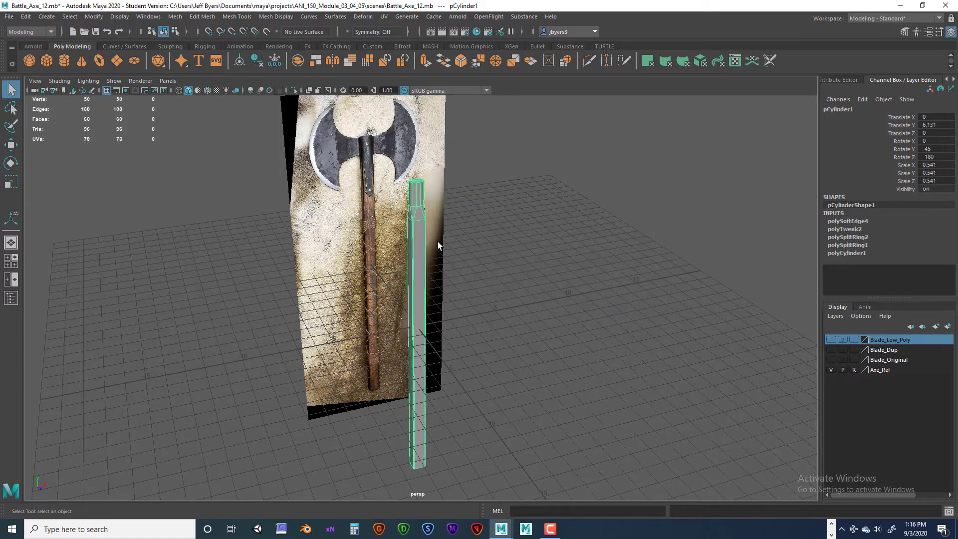
mouse_move(437, 242)
alt+mouse_down()
mouse_move(489, 274)
mouse_move(490, 164)
mouse_move(494, 240)
mouse_move(429, 233)
alt+mouse_up()
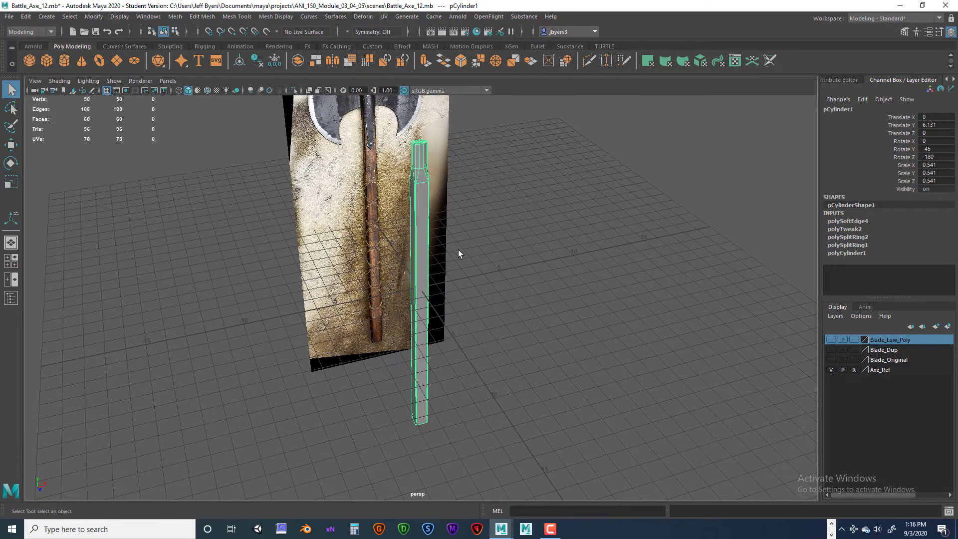
key(ctrl+d)
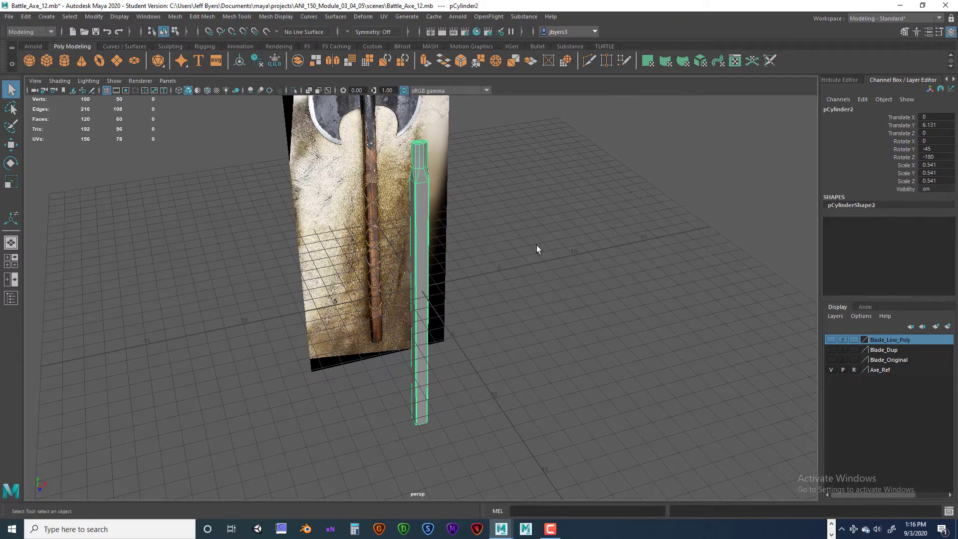
click(947, 327)
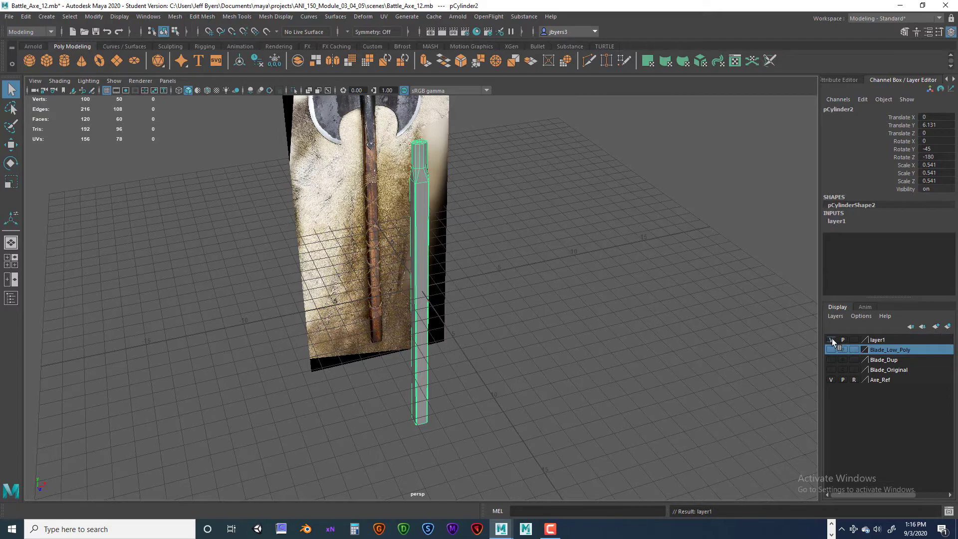
- Rename the handle copy's display layer Handle_Original and hide it
double_click(878, 339)
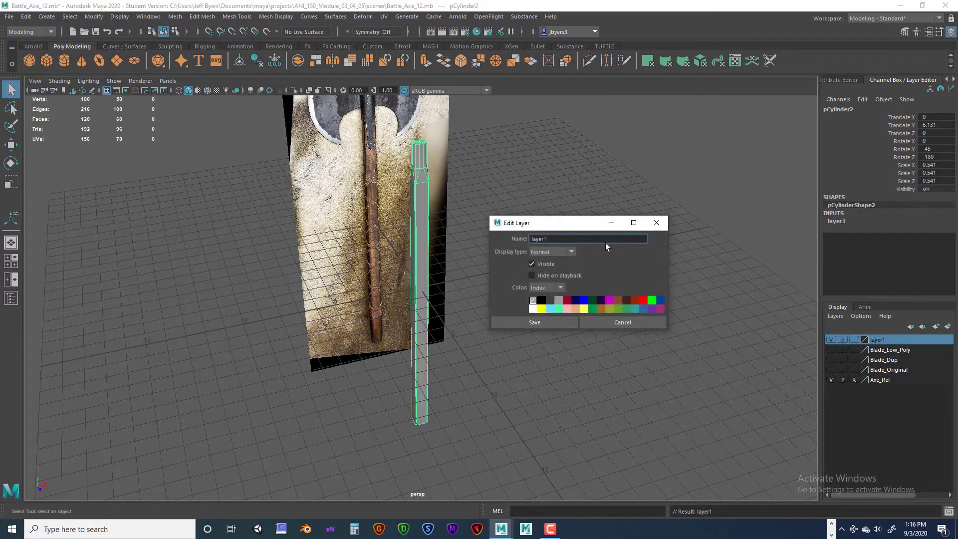
drag(557, 238, 520, 235)
text(Original)
key(Home)
text(Handle_)
click(556, 322)
click(830, 340)
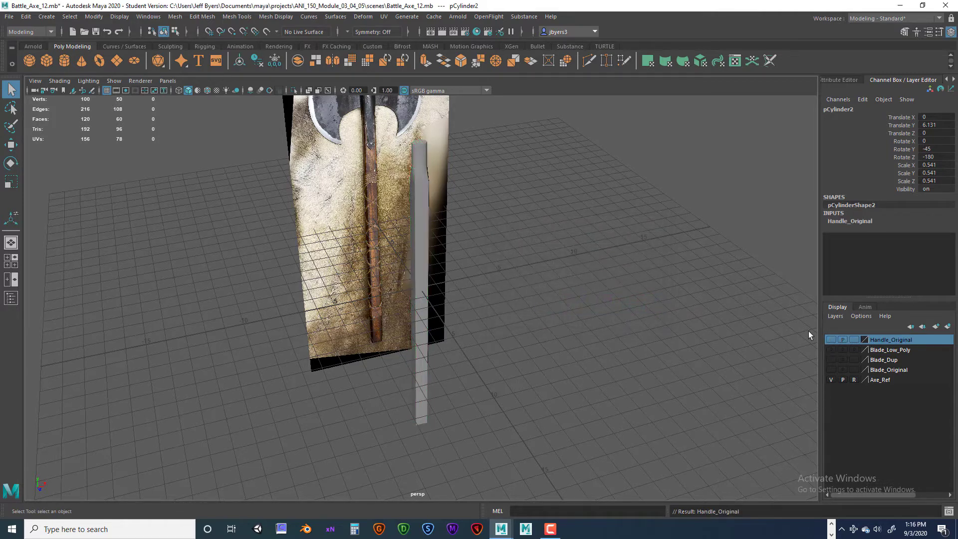
- Duplicate the visible handle again and assign this second copy to another new display layer
click(423, 212)
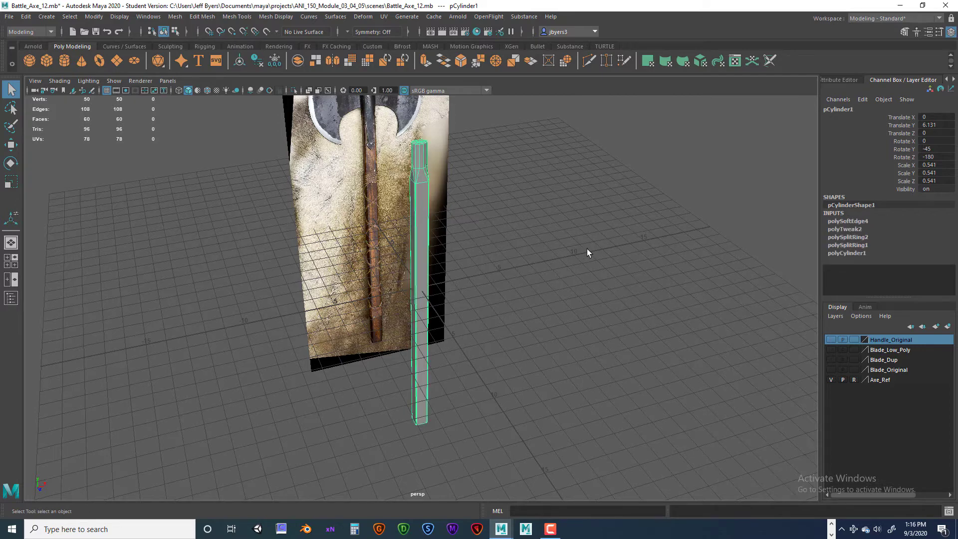
key(ctrl+d)
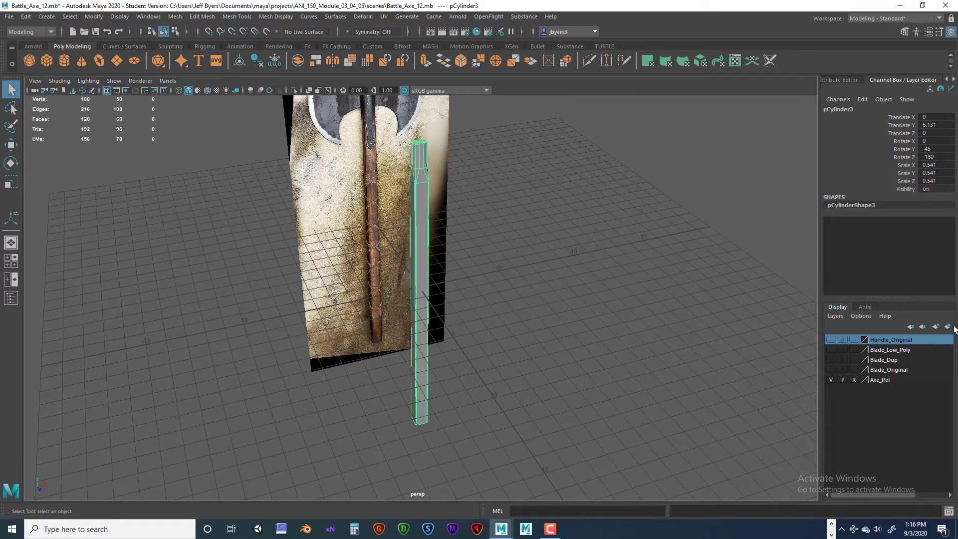
click(948, 326)
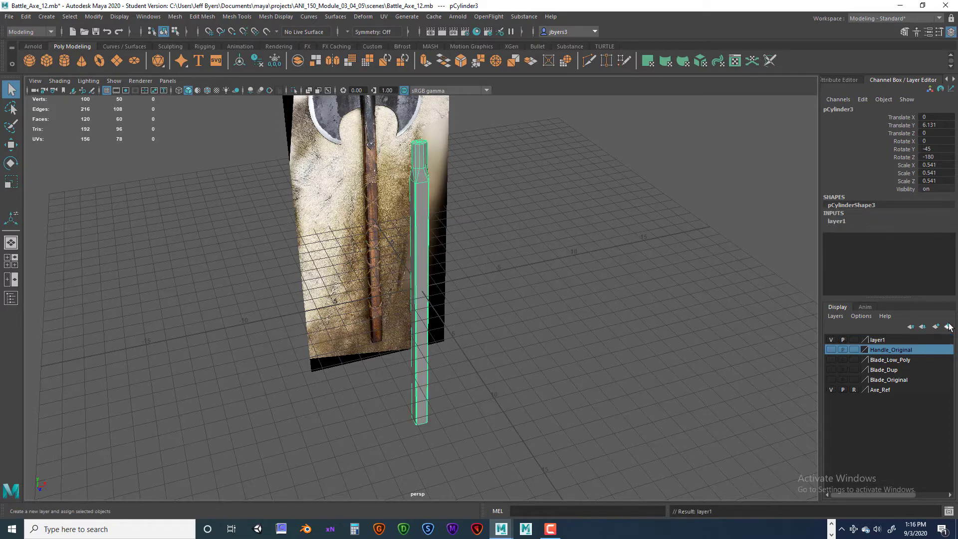
- Rename the second handle copy's display layer Hand_Straps and hide it
double_click(876, 340)
drag(556, 240, 530, 238)
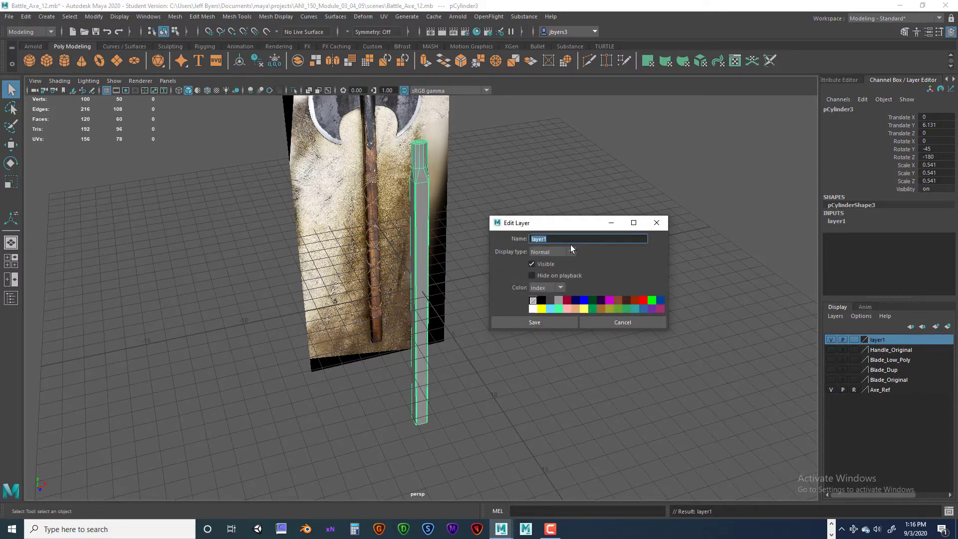
text(Ha)
key(BackSpace)
text(_Straps)
click(546, 322)
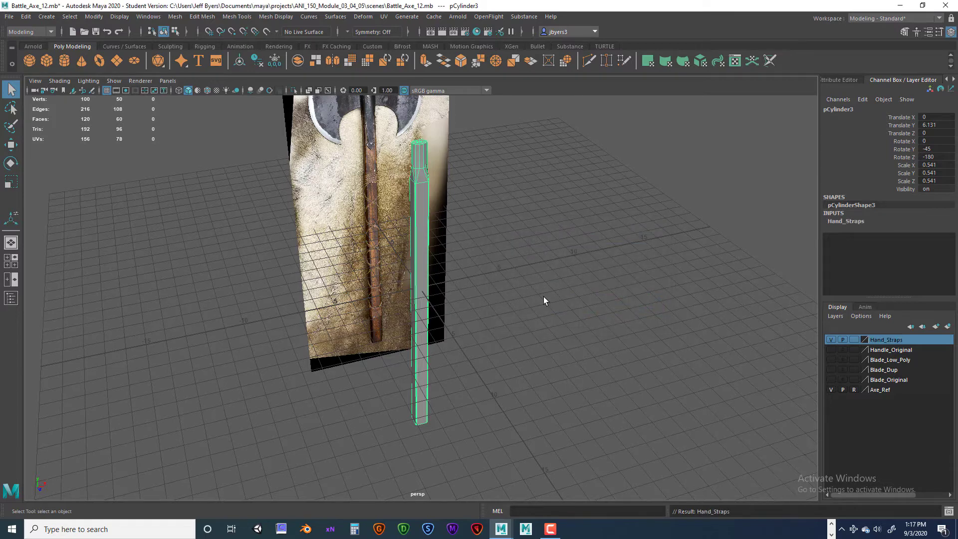
alt+drag(544, 296, 439, 208)
click(831, 339)
- Select the remaining visible handle and assign it to a new display layer
click(439, 208)
alt+drag(488, 274, 609, 306)
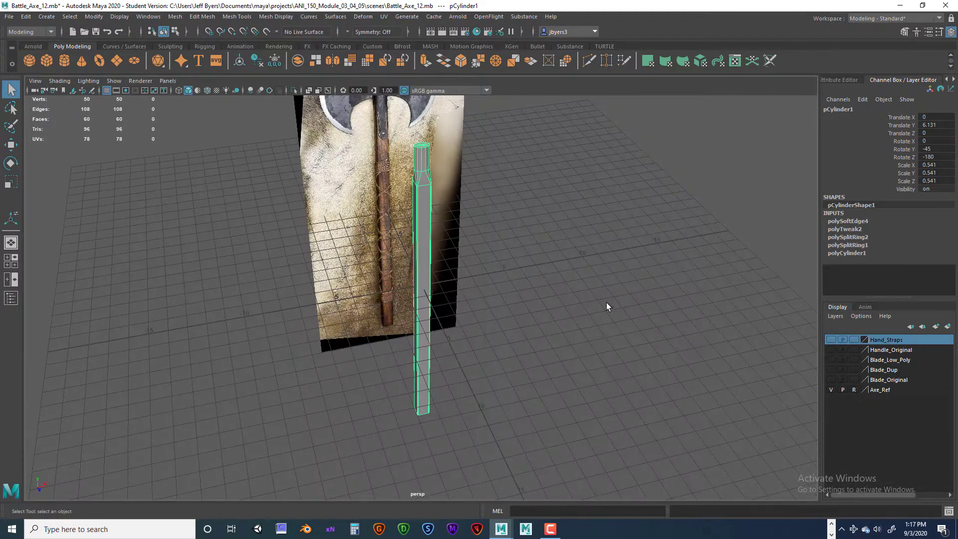
click(947, 326)
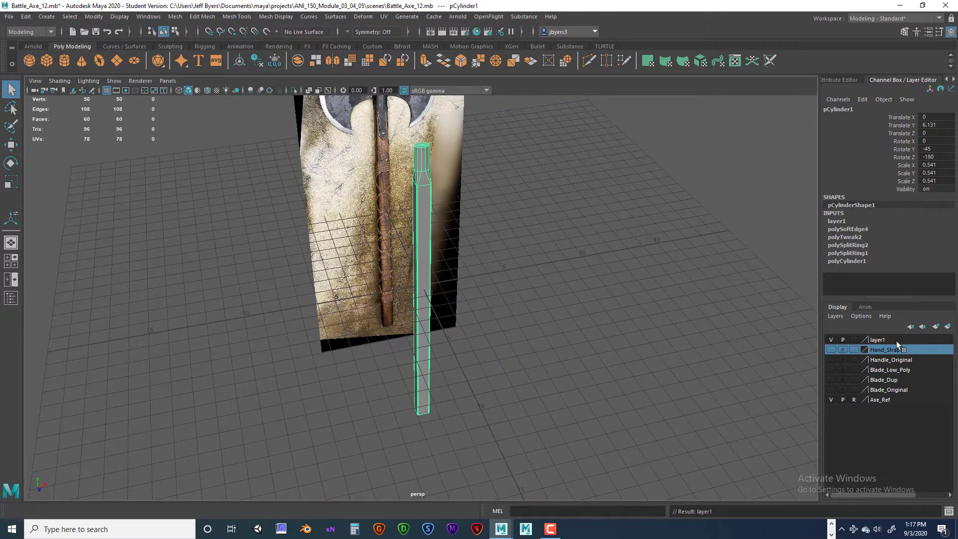
- Rename the remaining handle's display layer Handle_Low_Poly and hide it
double_click(872, 340)
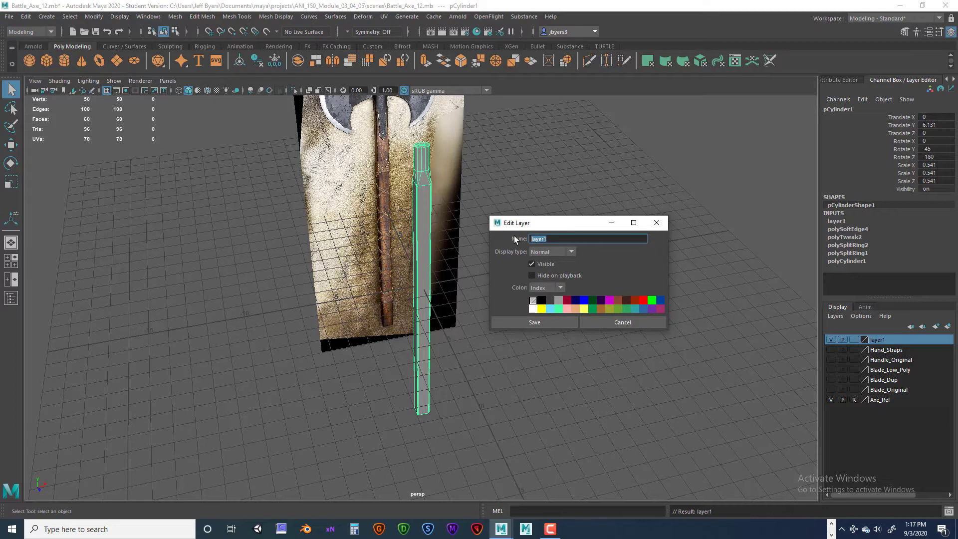
text(Handle_Low_Poly)
click(547, 322)
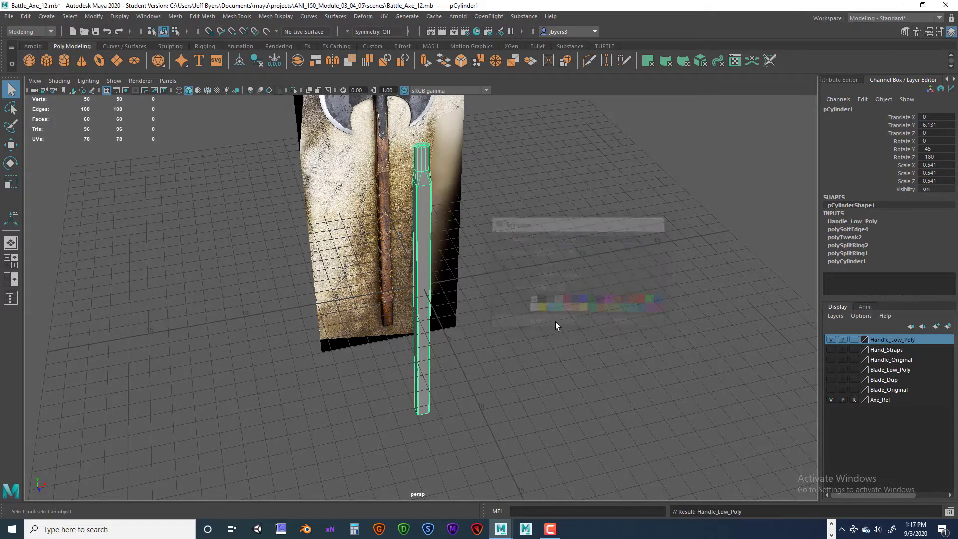
click(831, 340)
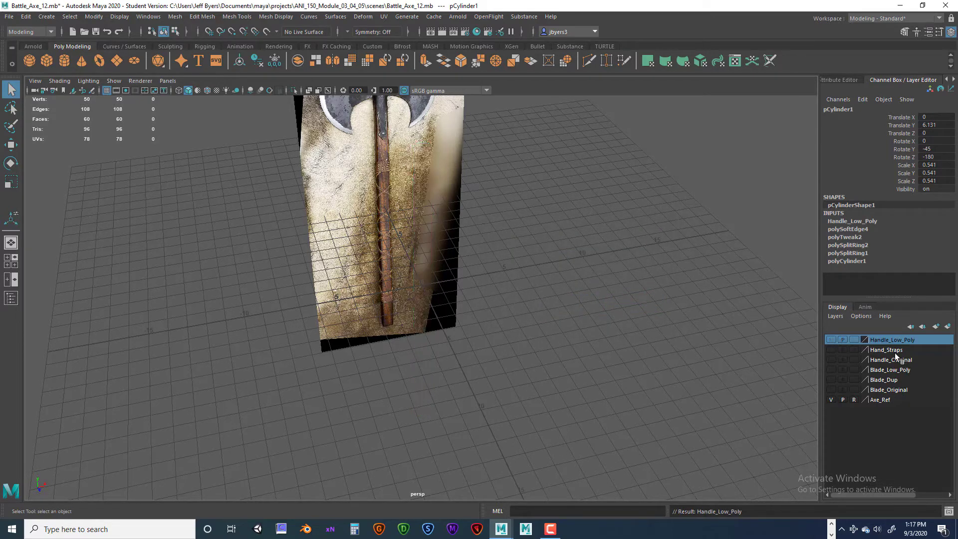
- Show the Hand_Straps layer and select its handle copy
click(832, 350)
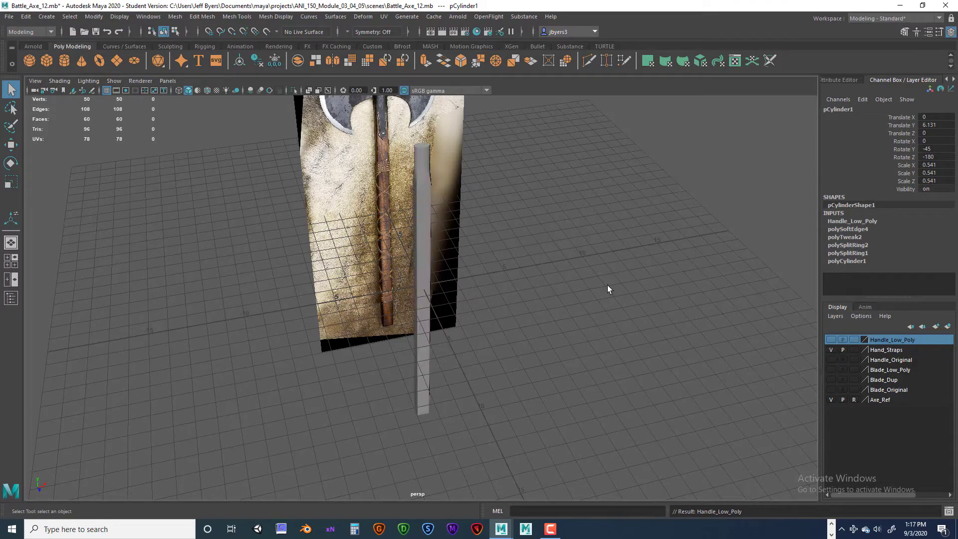
click(426, 225)
mouse_move(480, 259)
alt+mouse_down()
mouse_move(451, 254)
mouse_move(444, 242)
mouse_move(485, 252)
alt+mouse_up()
mouse_move(610, 331)
alt+mouse_down()
mouse_move(616, 318)
mouse_move(601, 316)
alt+mouse_up()
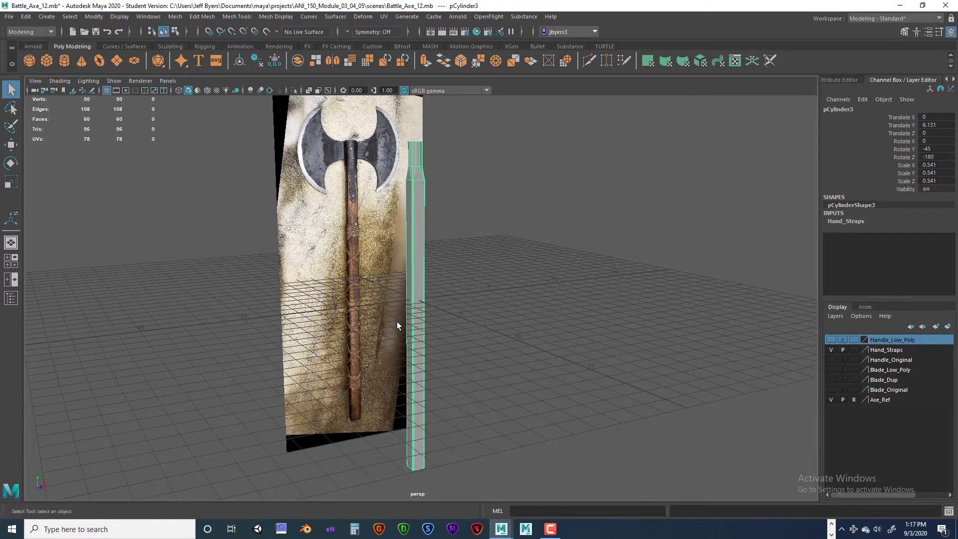
- Examine the wrapped bands and crisscrossed straps along the reference image's handle and compare them with the modelled handle copy
alt+drag(398, 328, 331, 278)
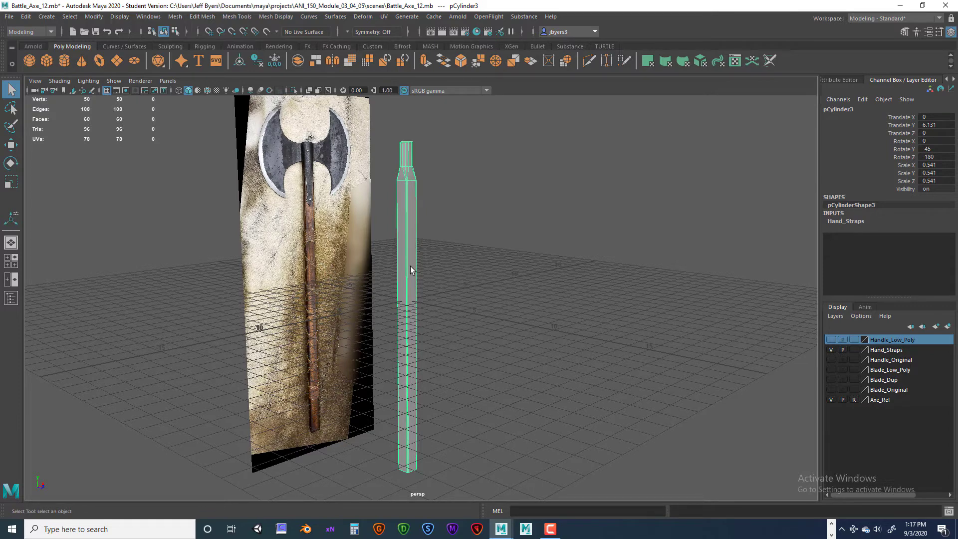
alt+drag(410, 266, 365, 266)
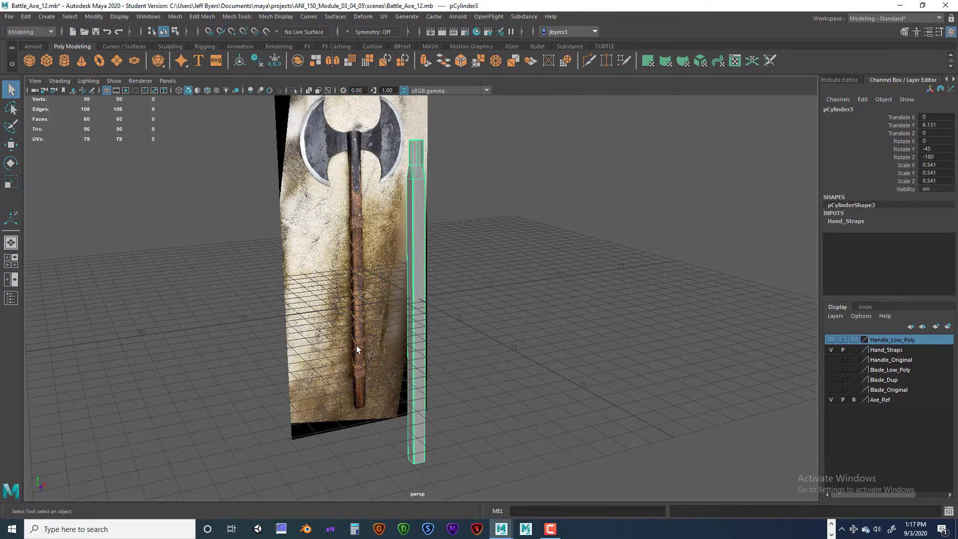
alt+drag(459, 322, 453, 325)
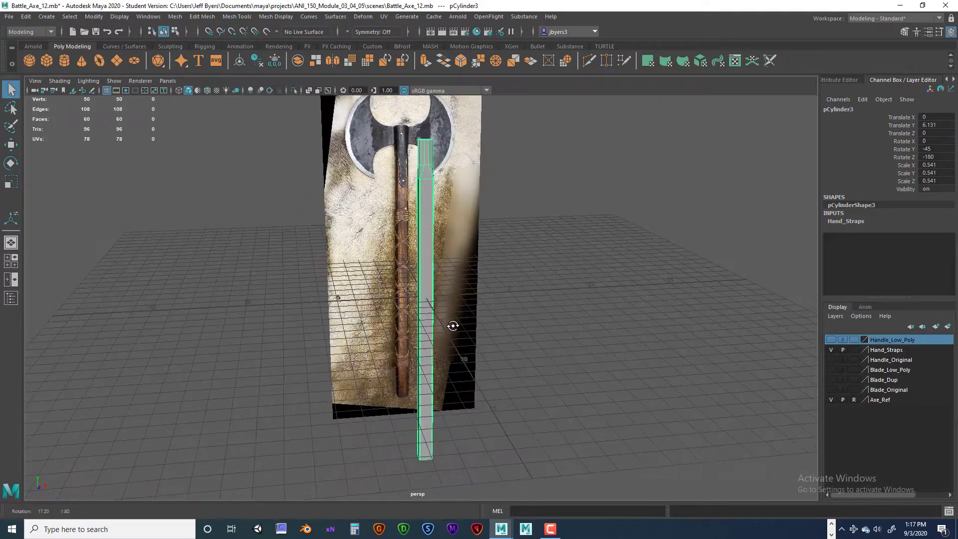
key(space)
key(space)
scroll(445, 289, up, 8)
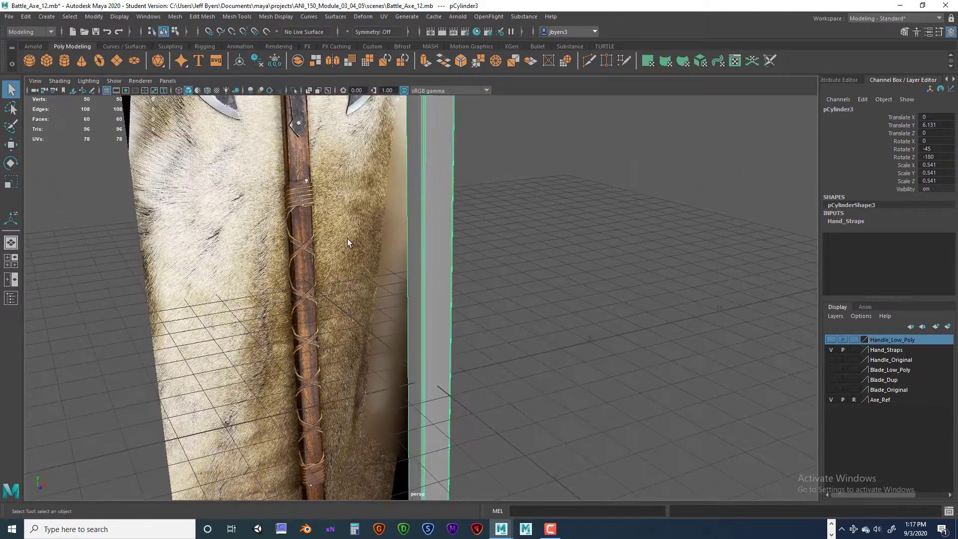
scroll(340, 224, up, 2)
alt+middle_drag(340, 223, 372, 301)
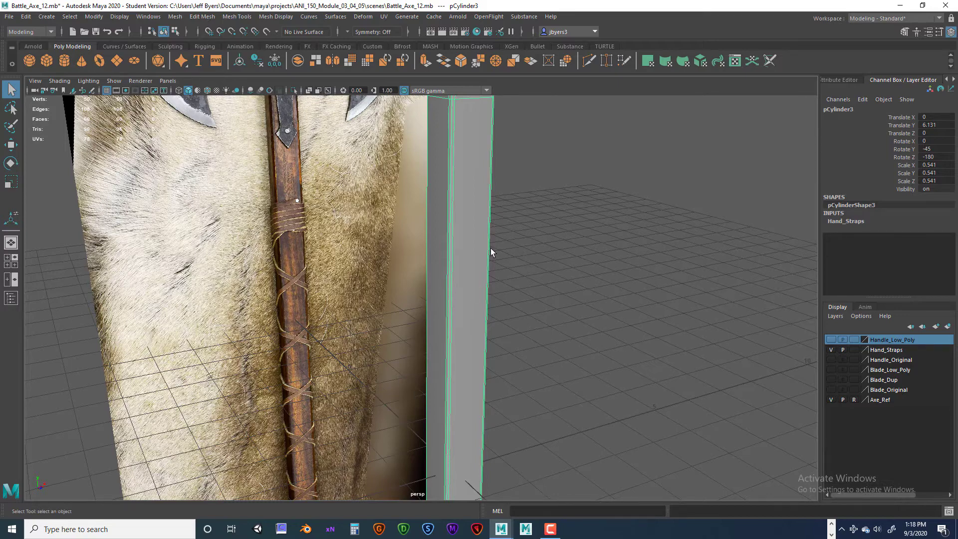
alt+drag(498, 273, 482, 282)
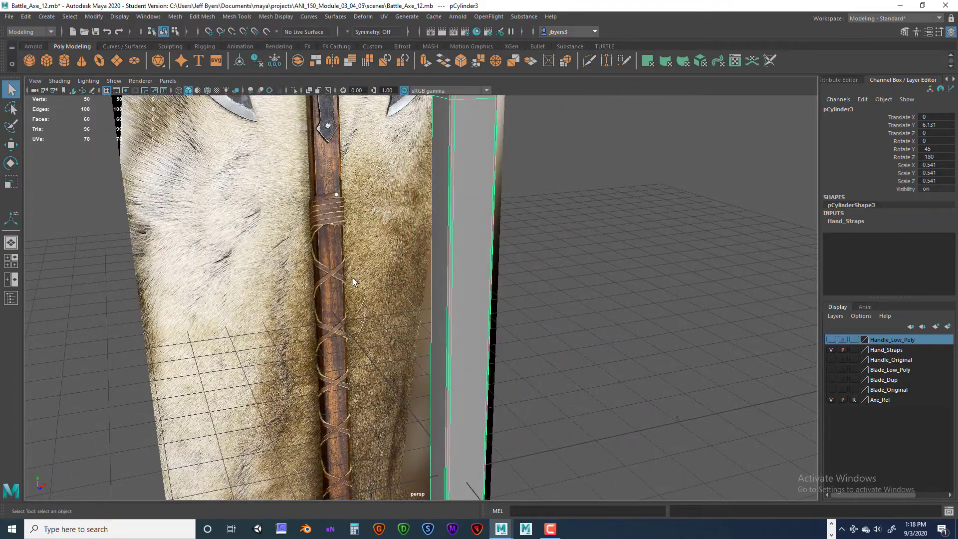
scroll(355, 280, up, 5)
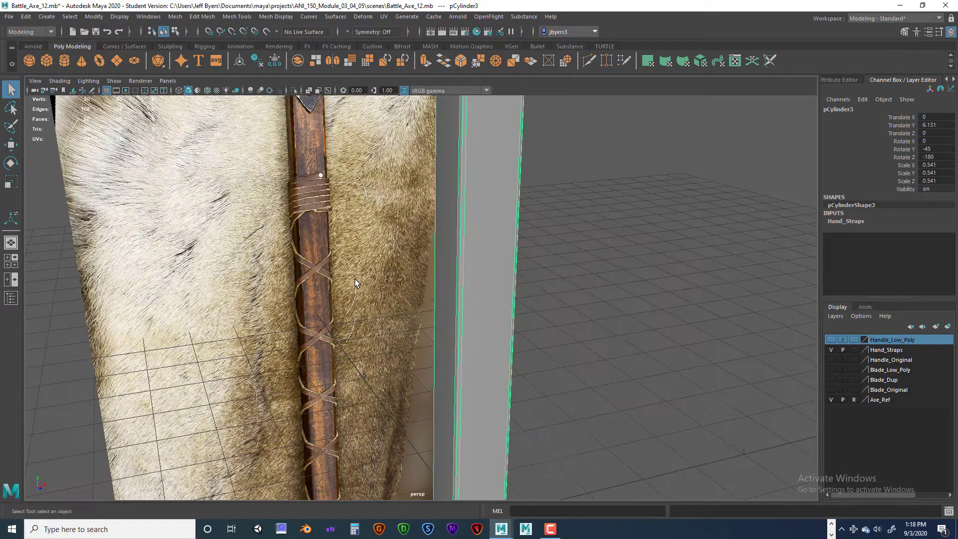
scroll(512, 241, down, 6)
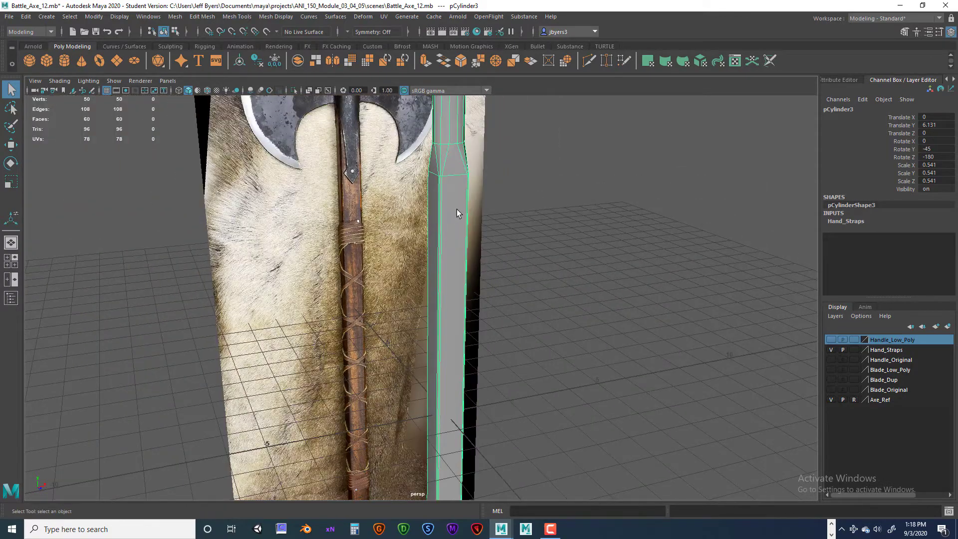
alt+middle_drag(467, 281, 434, 233)
scroll(433, 234, down, 4)
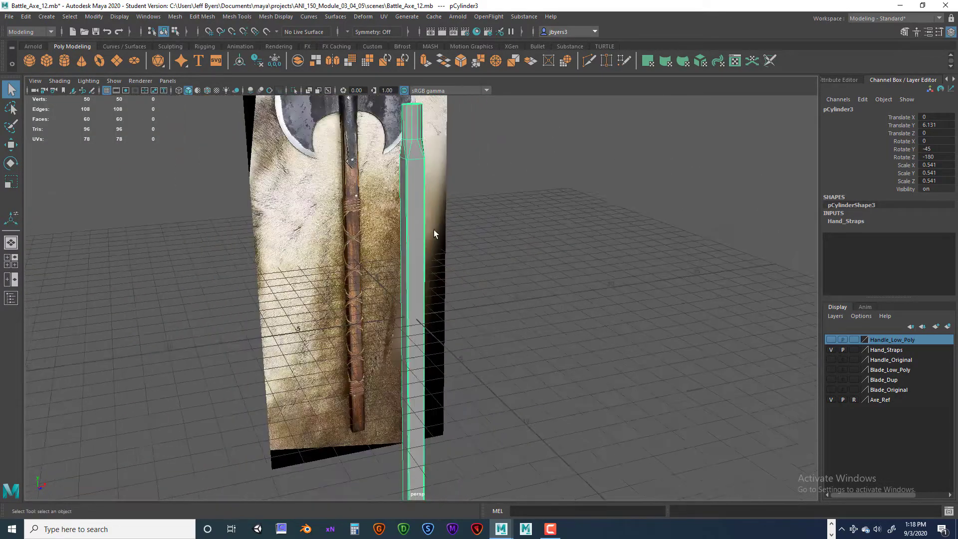
alt+drag(436, 310, 417, 265)
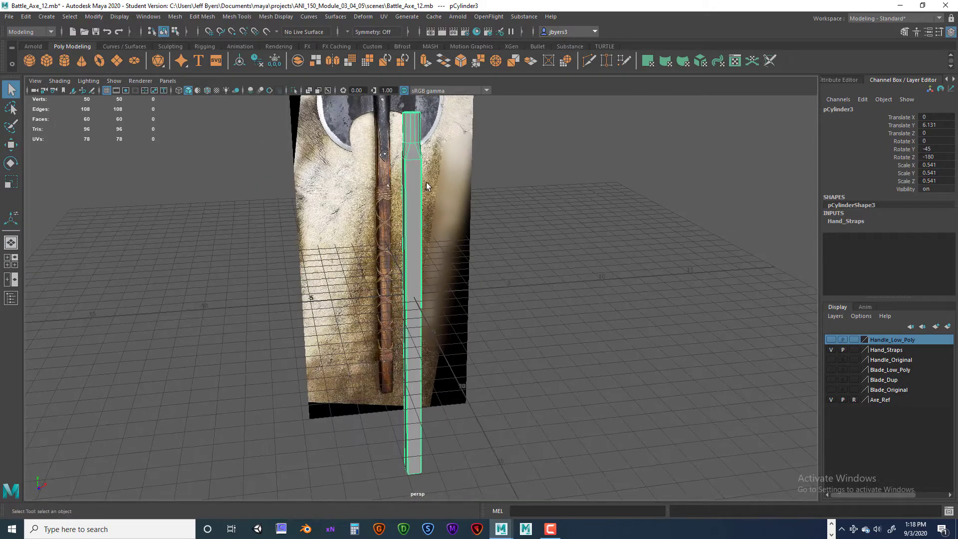
scroll(424, 186, up, 6)
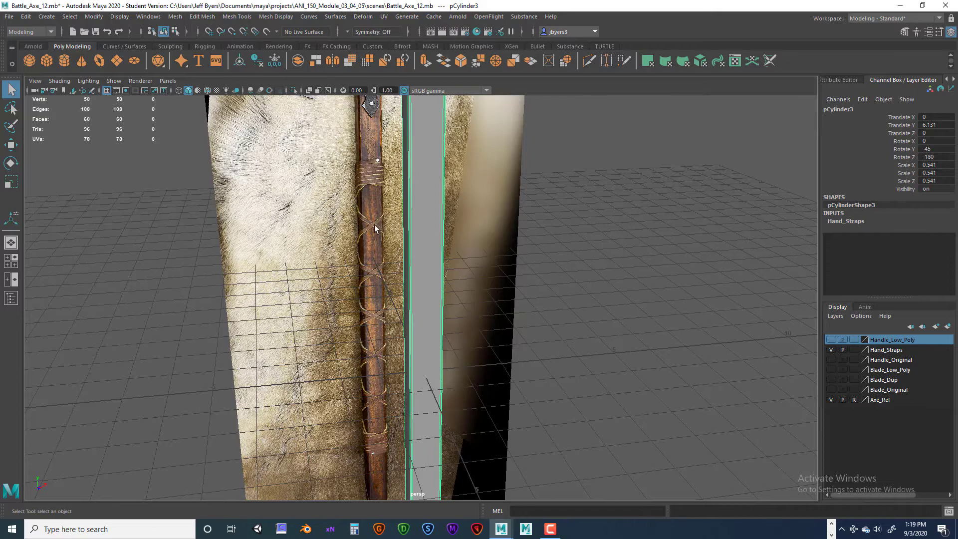
- Switch to the front view and turn off its isolation to show the axe reference behind the handle copy
mouse_move(458, 196)
alt+mouse_down()
mouse_move(434, 199)
mouse_move(456, 207)
alt+mouse_up()
key(space)
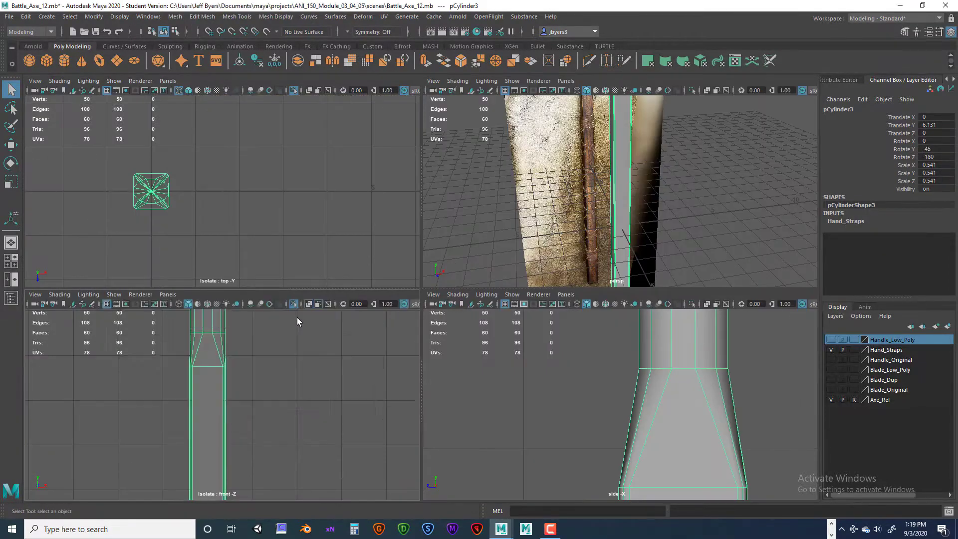
key(space)
scroll(362, 302, up, 4)
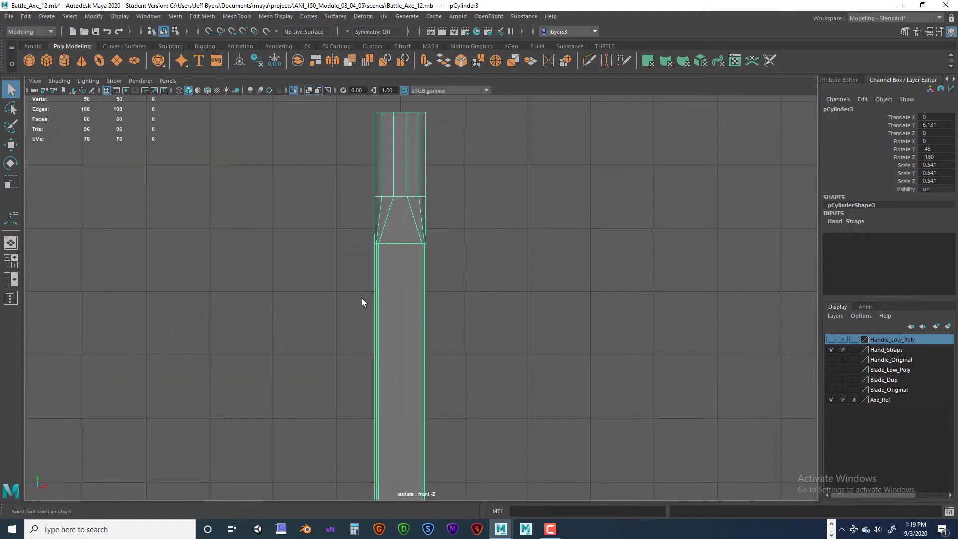
key(ctrl+1)
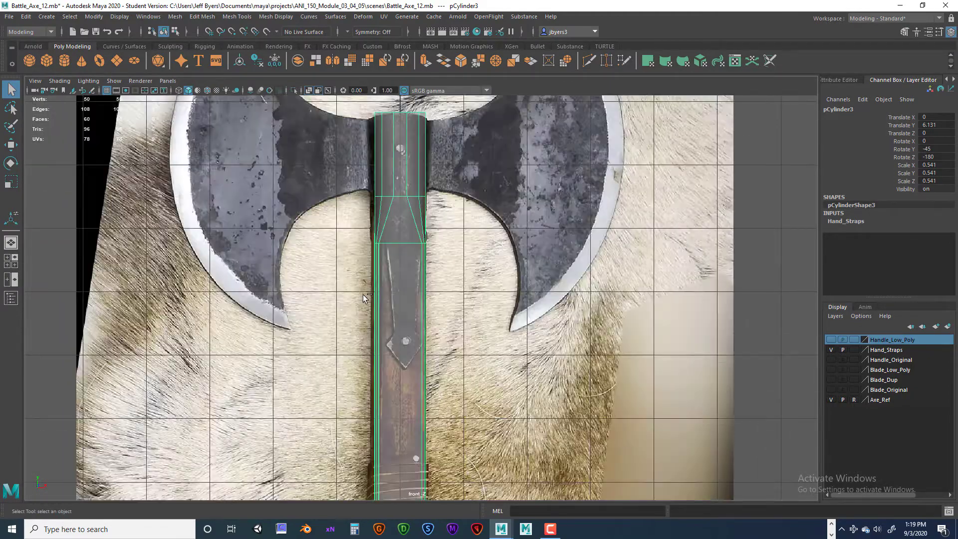
scroll(363, 298, down, 8)
scroll(513, 283, up, 8)
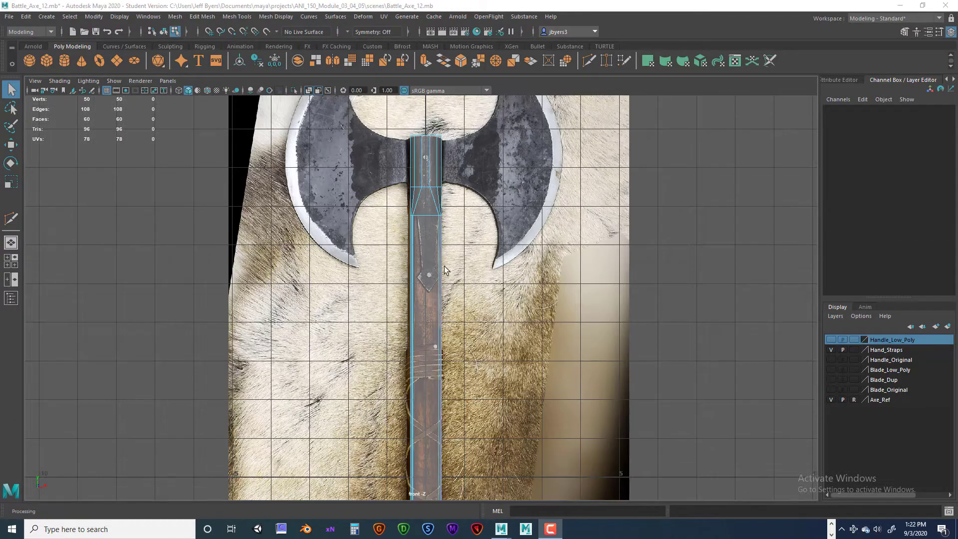
- Select the handle copy as an object and return to the perspective view of its upper end
right_click(431, 254)
click(417, 316)
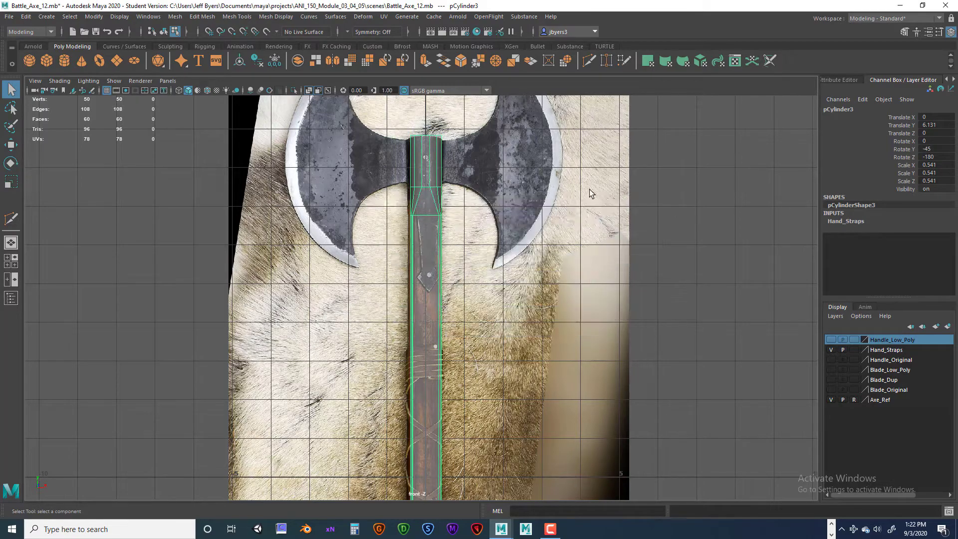
key(space)
key(space)
mouse_move(475, 311)
alt+mouse_down()
mouse_move(439, 299)
mouse_move(472, 302)
alt+mouse_up()
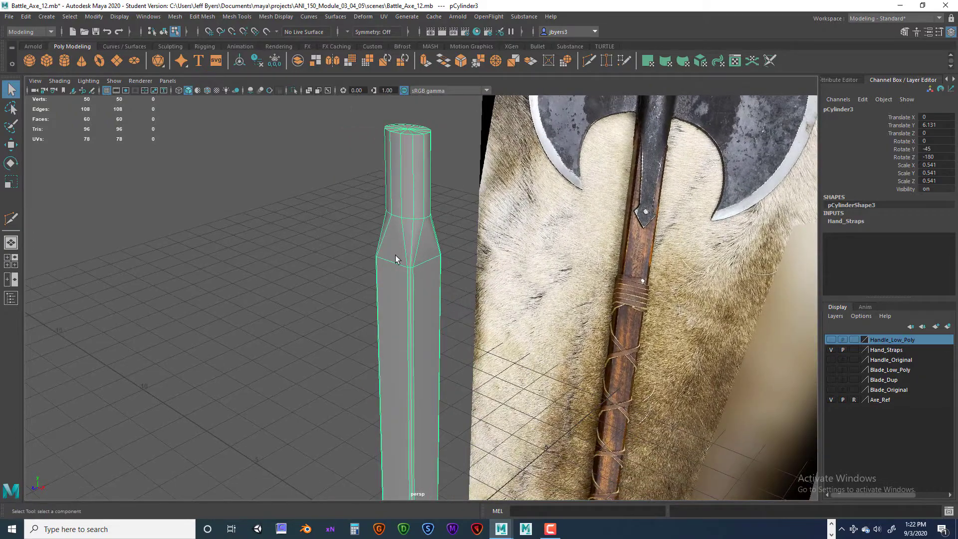
- Start a Multi-Cut on one face of the handle copy, running diagonally from the shoulder edge down to the adjacent corner edge
shift+right_click(410, 213)
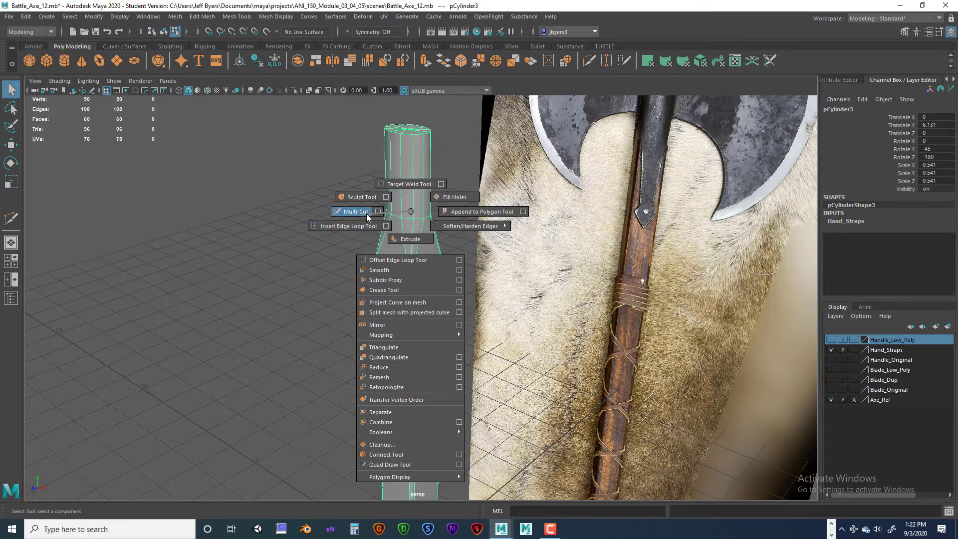
shift+right_drag(367, 215, 367, 214)
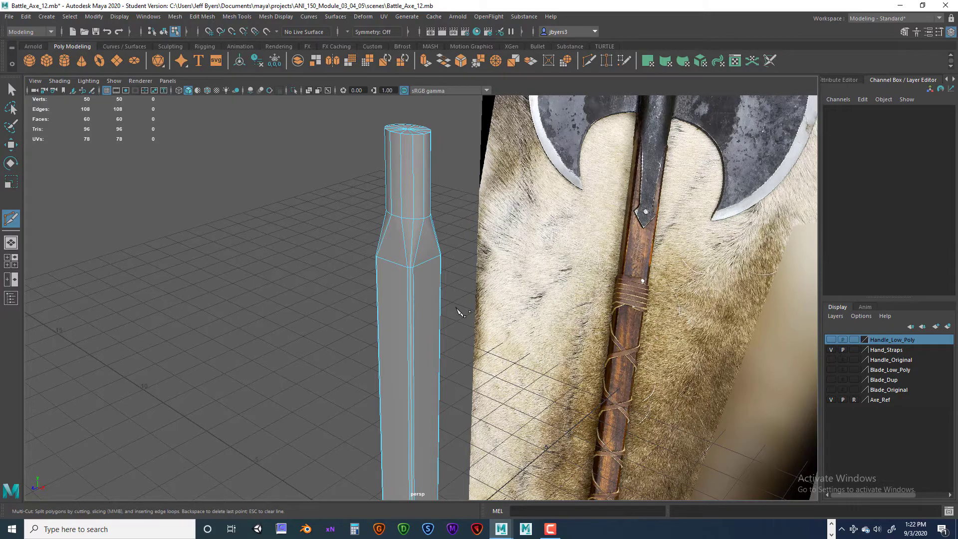
alt+drag(456, 308, 507, 311)
scroll(503, 306, up, 5)
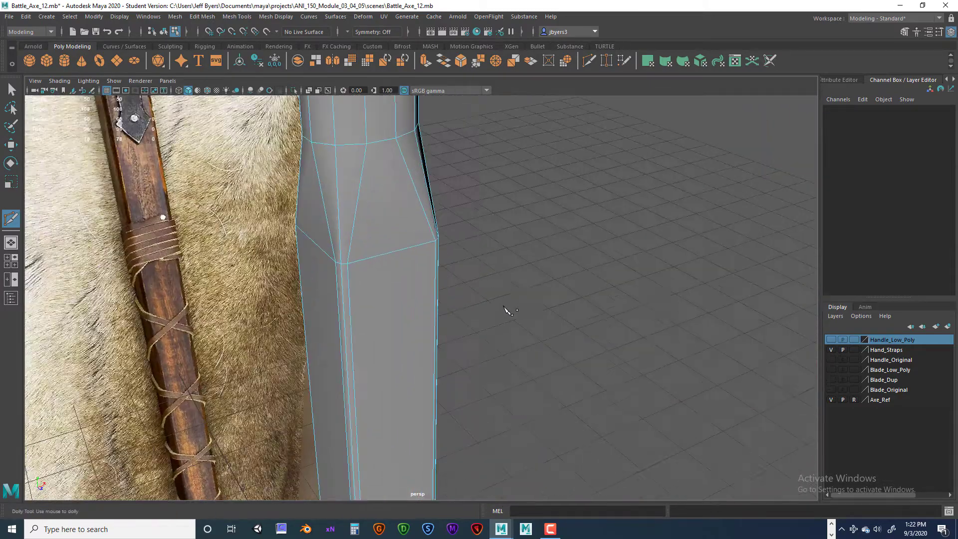
alt+middle_drag(506, 310, 515, 319)
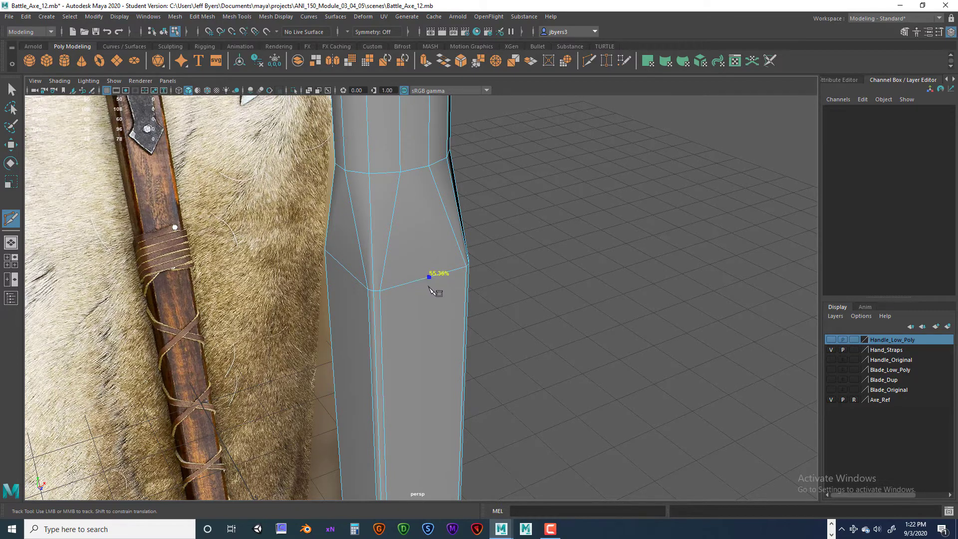
click(408, 285)
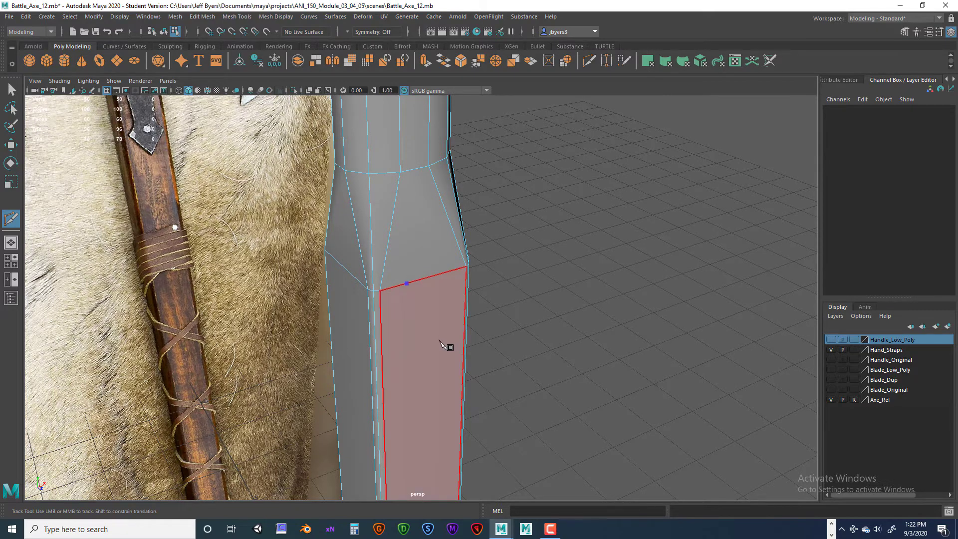
alt+drag(447, 346, 404, 324)
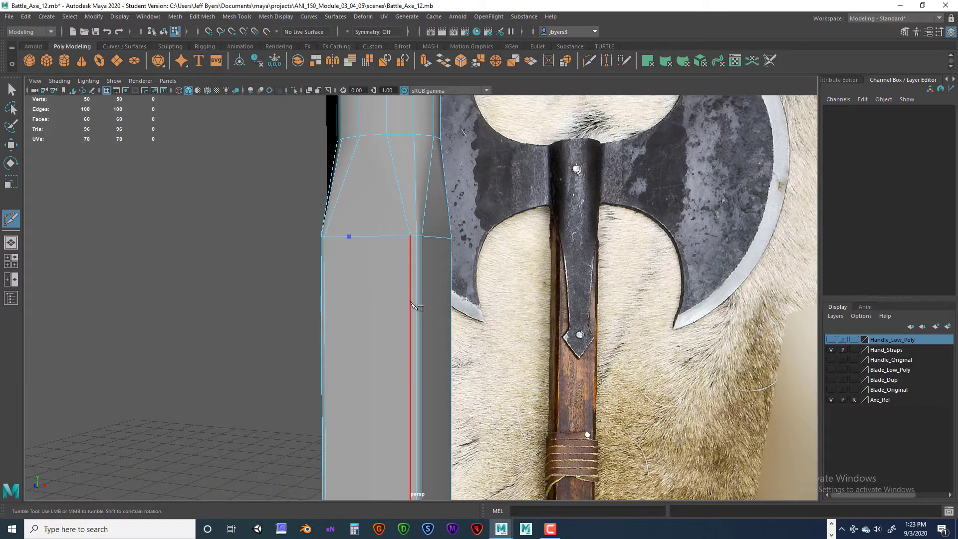
click(410, 297)
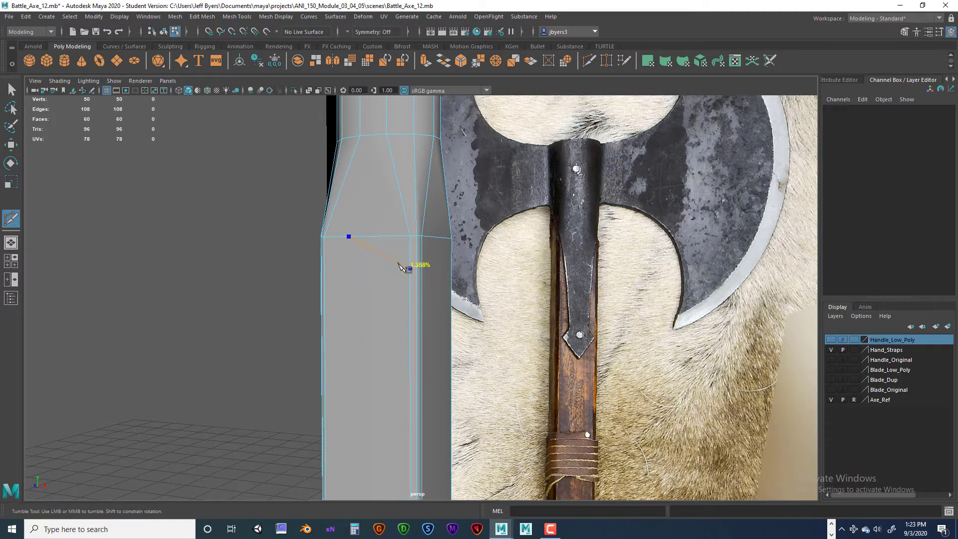
click(410, 315)
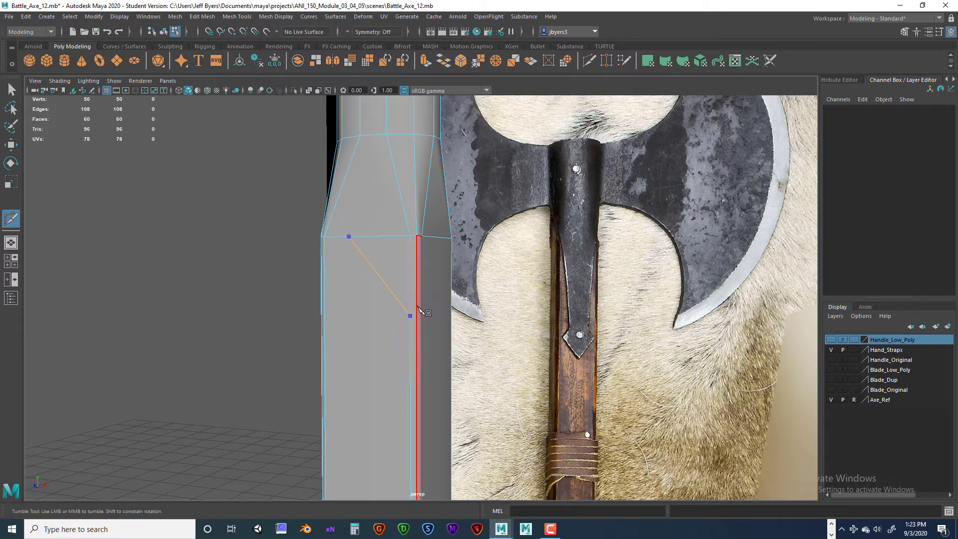
- Continue the Multi-Cut around the neighbouring handle faces, placing a point on each narrow bevel edge at the corners
alt+drag(491, 346, 431, 336)
click(451, 325)
click(442, 328)
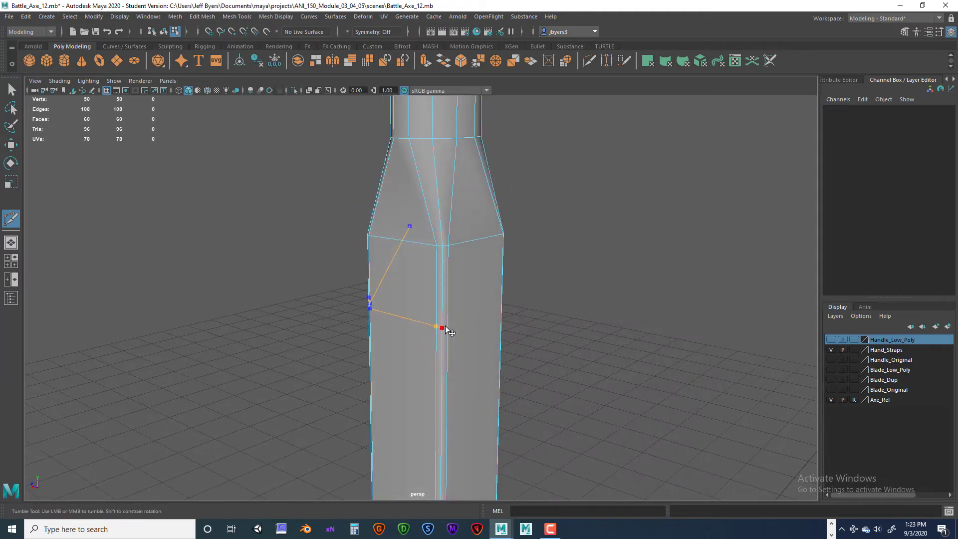
click(451, 323)
alt+drag(499, 324, 435, 333)
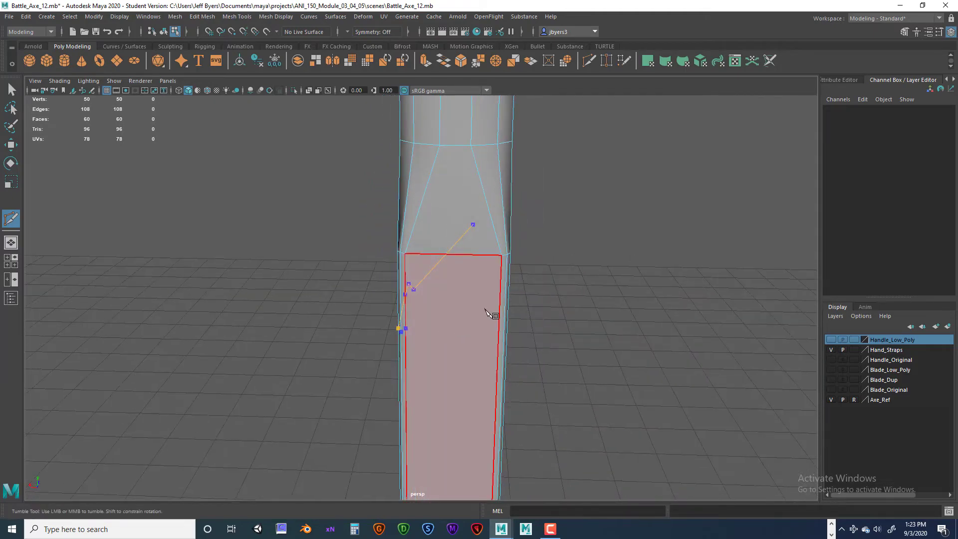
click(497, 322)
alt+drag(496, 323, 455, 322)
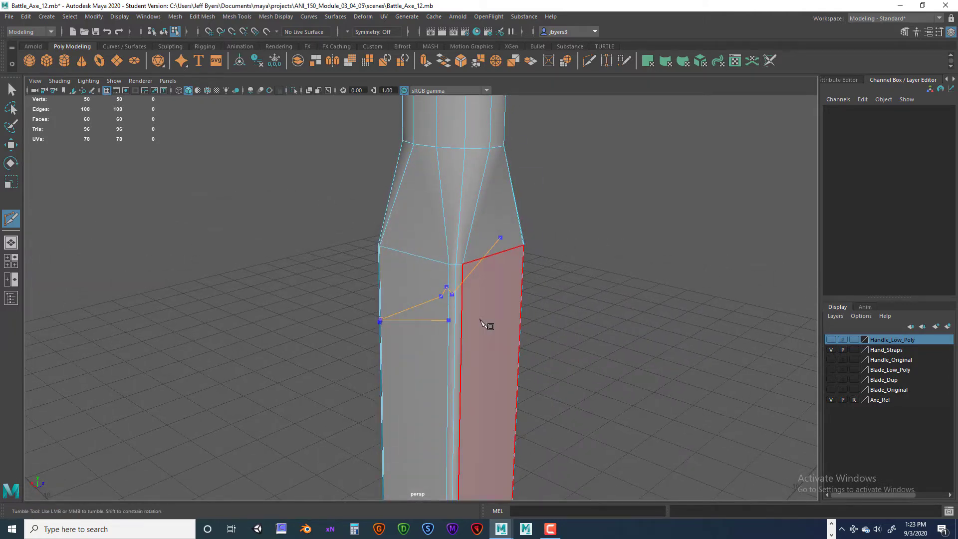
- Carry the cut across the remaining side faces and over the bevel edges of the last corner
alt+drag(487, 324, 408, 294)
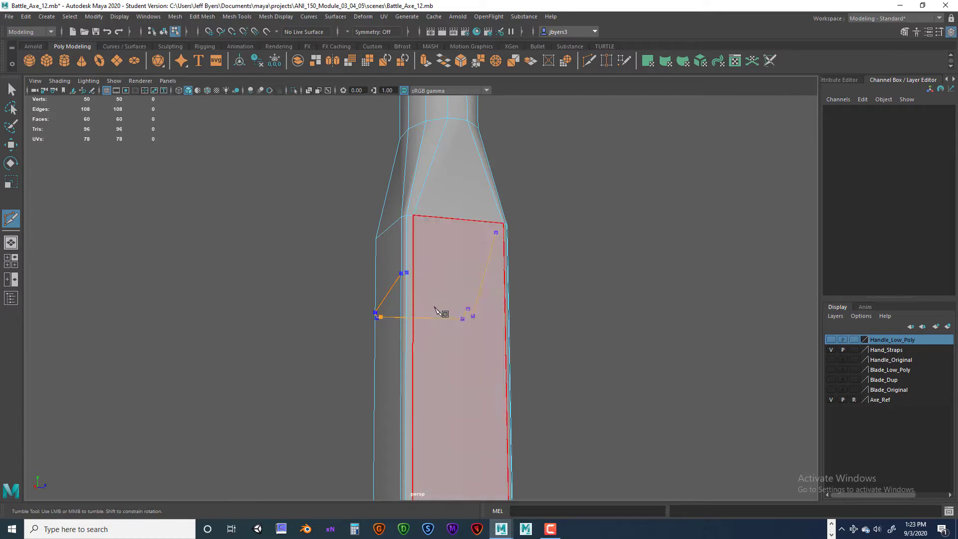
click(420, 277)
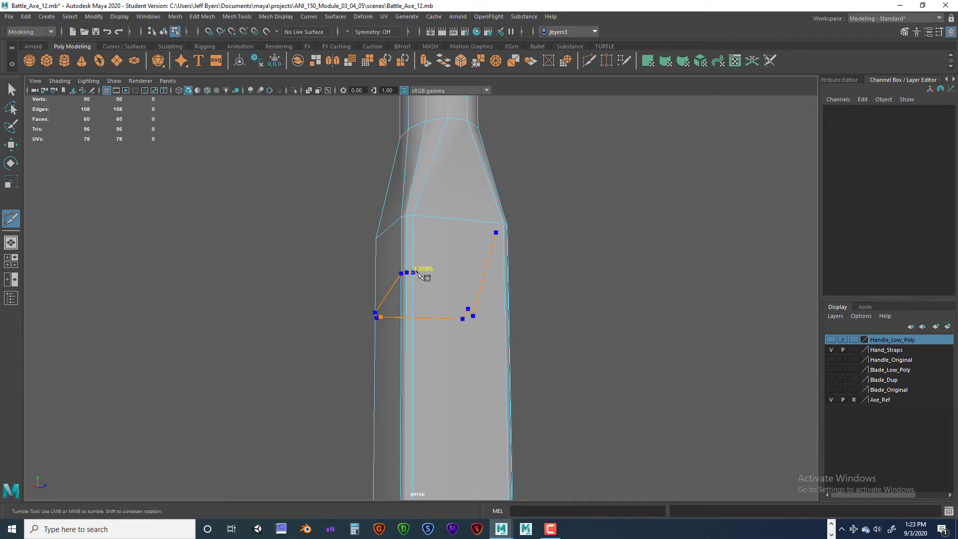
alt+drag(425, 276, 386, 320)
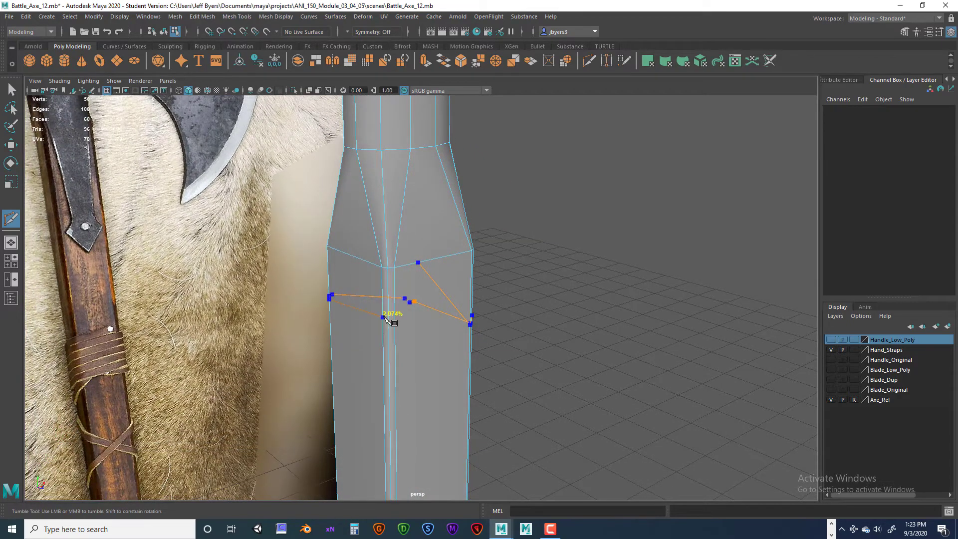
click(389, 319)
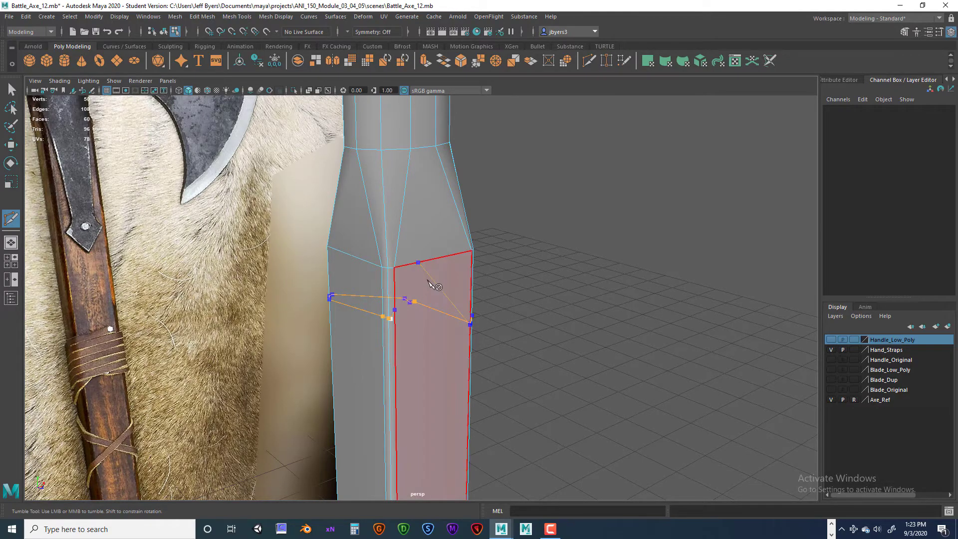
mouse_move(432, 320)
alt+mouse_down()
mouse_move(407, 321)
mouse_move(466, 320)
mouse_move(428, 317)
alt+mouse_up()
scroll(428, 316, up, 4)
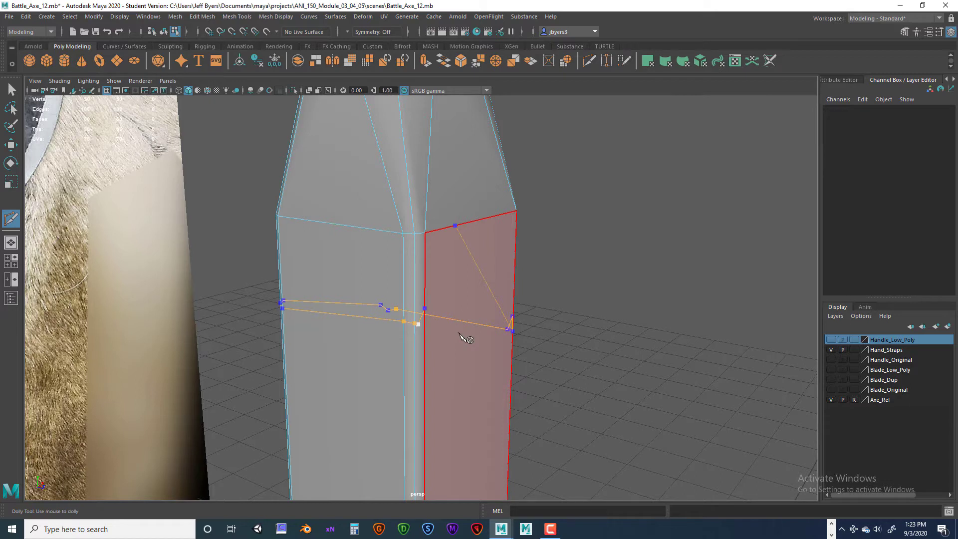
- Re-place the last corner's cut points slightly lower, close the cut at its starting point on the shoulder edge, and apply it
key(ctrl+z)
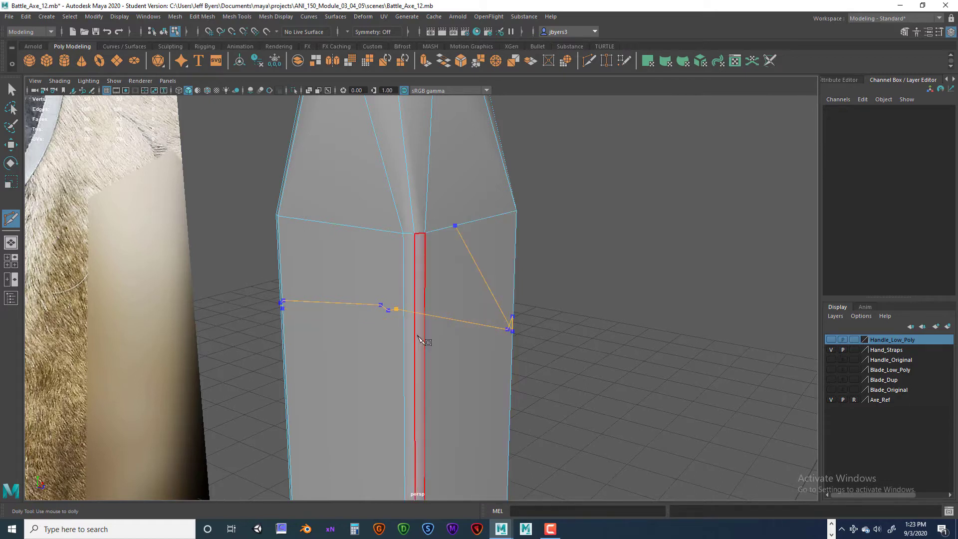
click(403, 329)
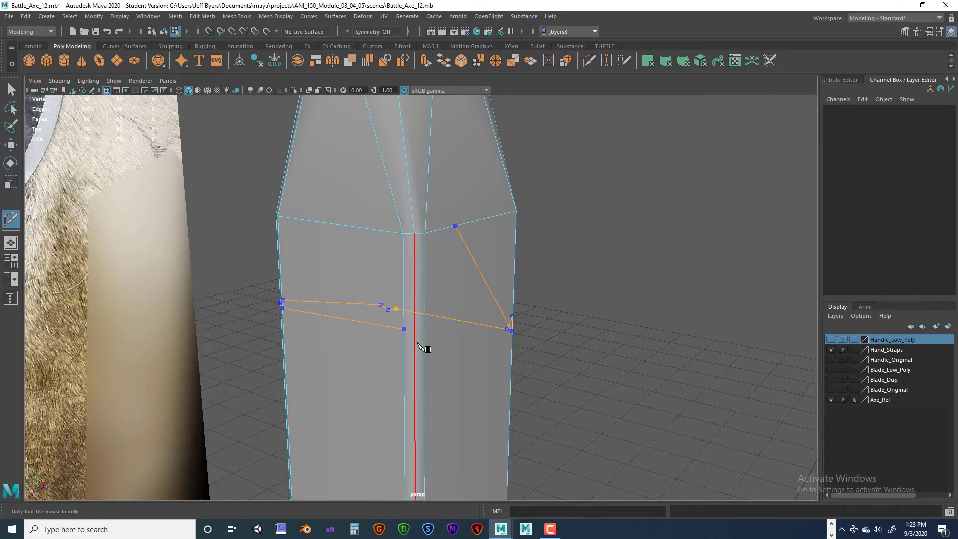
click(414, 331)
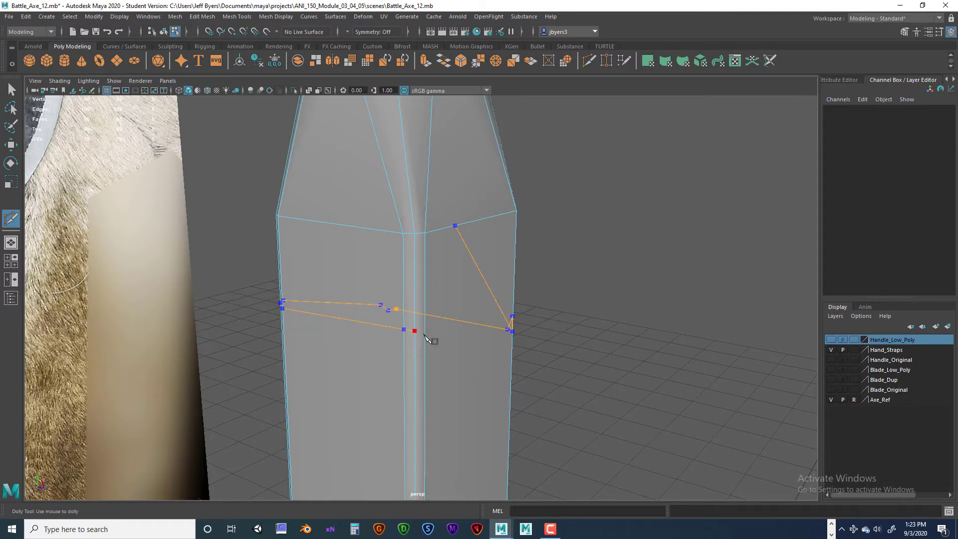
click(425, 331)
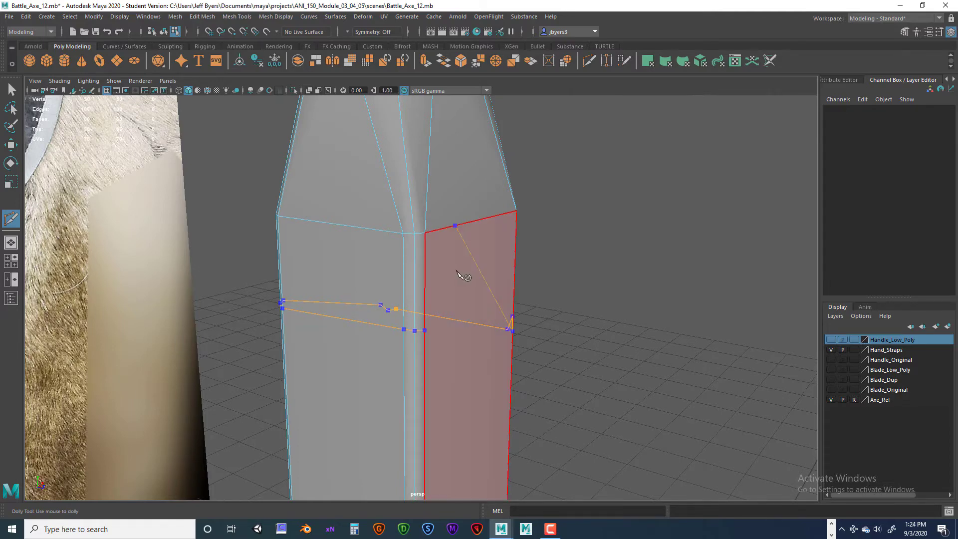
alt+drag(472, 276, 430, 272)
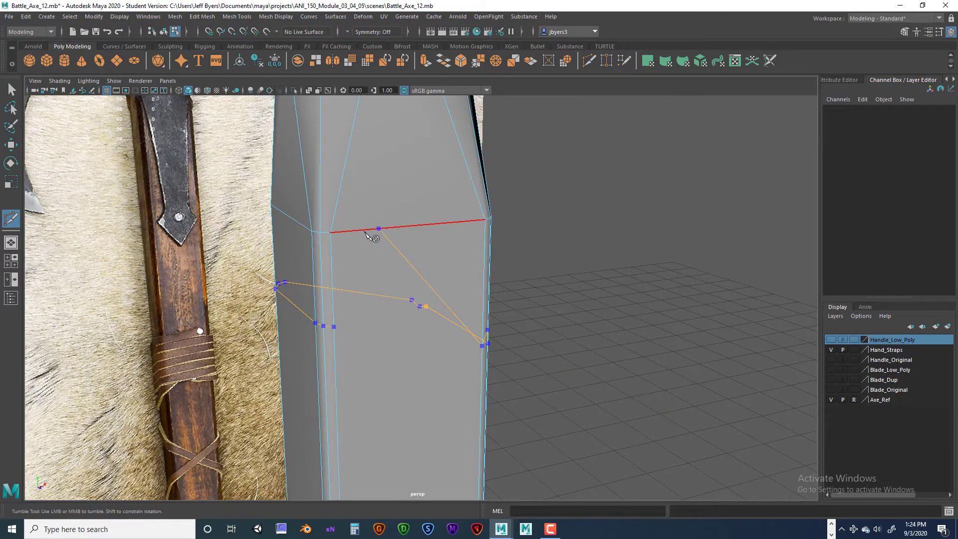
alt+drag(379, 312, 380, 288)
click(382, 287)
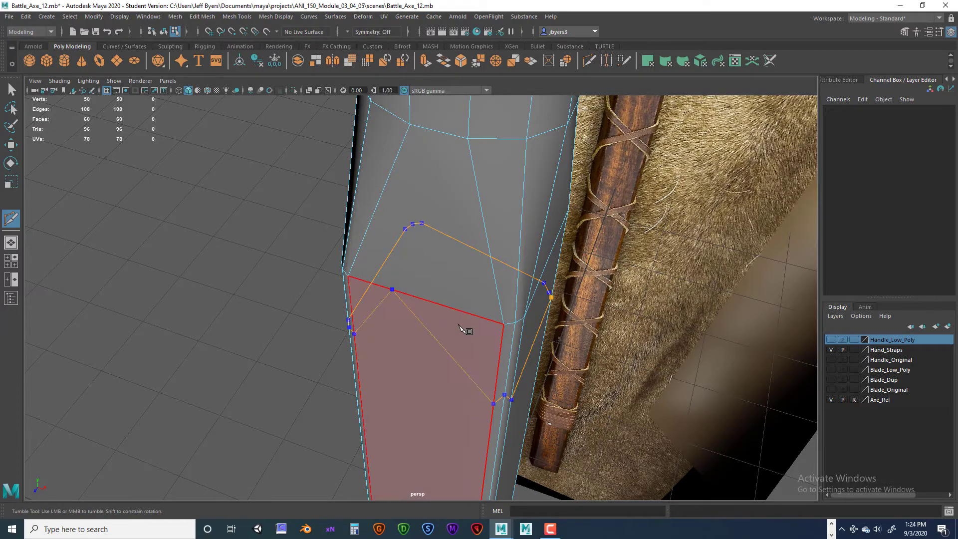
key(Return)
- Inspect the angled cut around the handle and undo it
alt+drag(443, 325, 514, 300)
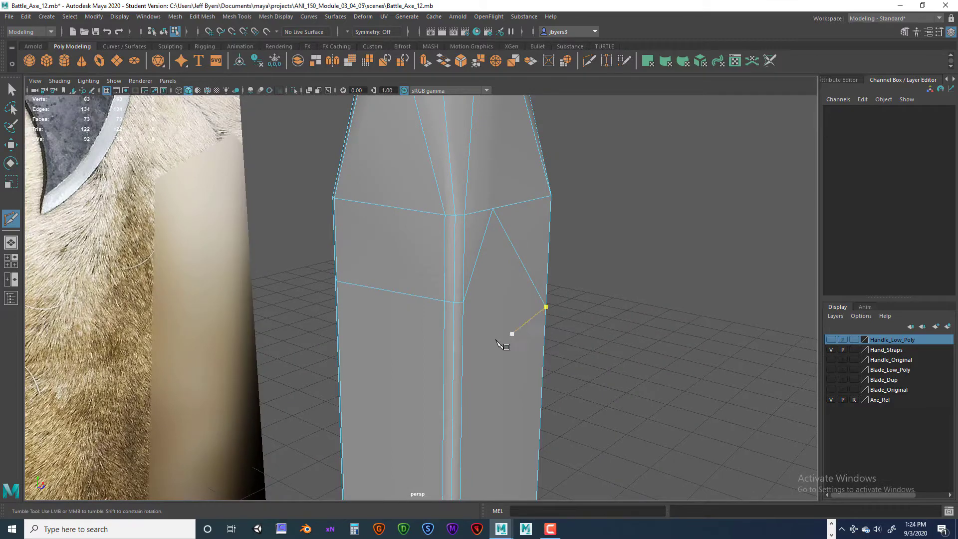
click(463, 302)
click(493, 210)
key(ctrl+z)
key(ctrl+z)
key(ctrl+z)
key(ctrl+z)
key(F8)
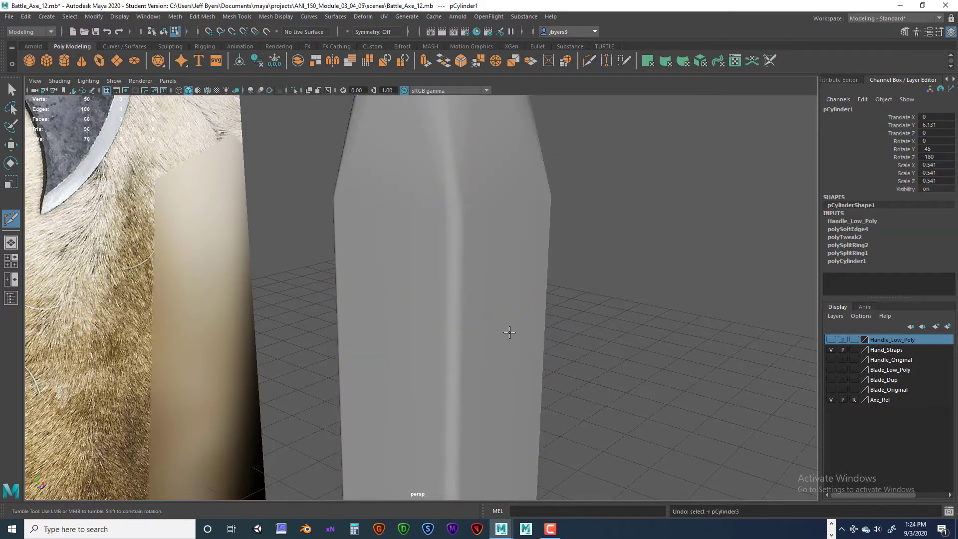
- Try inserting a horizontal edge loop around the handle just below its shoulder with Multi-Cut, and undo it
alt+drag(510, 333, 438, 330)
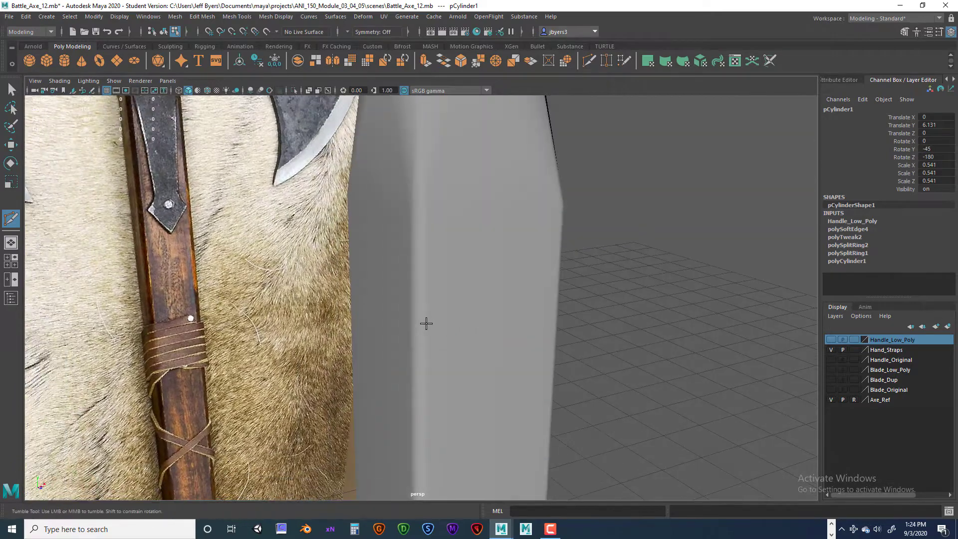
key(F8)
click(426, 325)
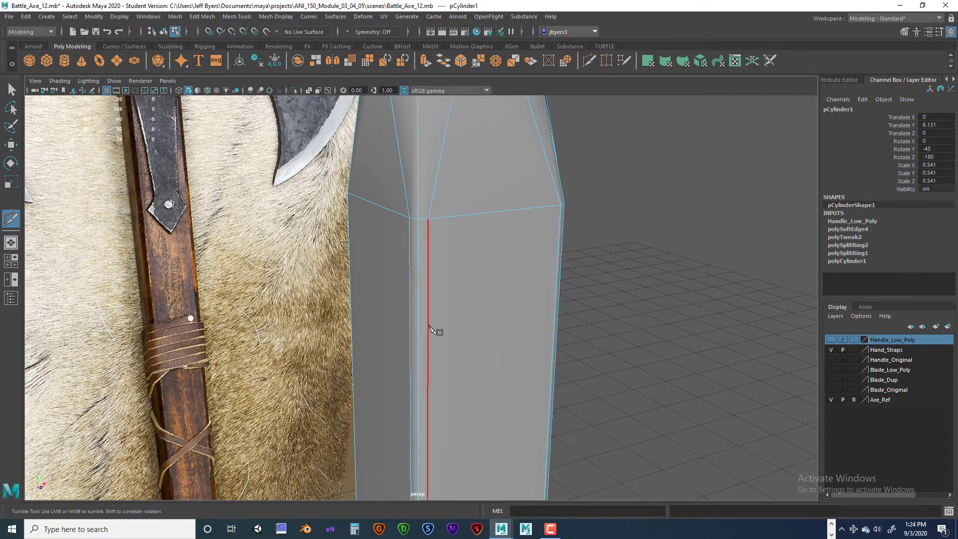
key(ctrl)
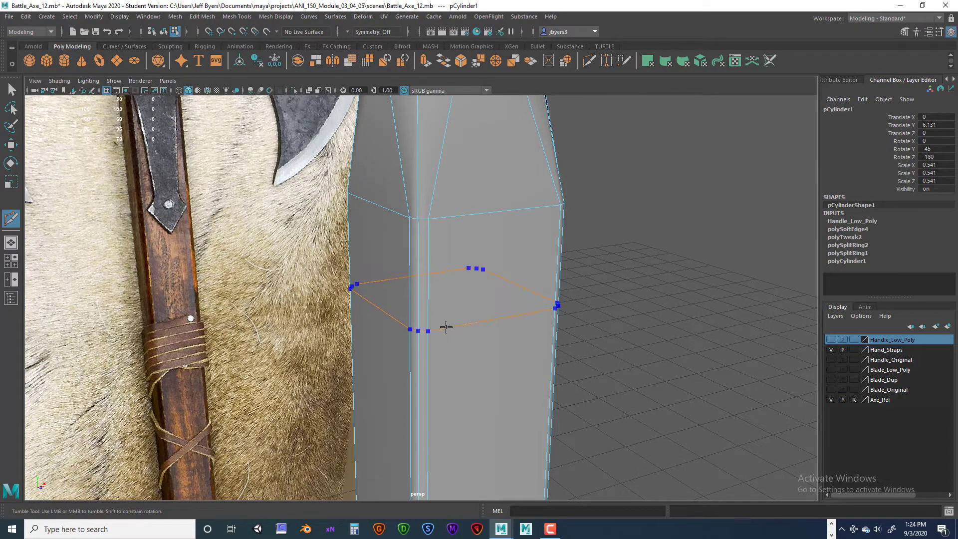
ctrl+click(446, 327)
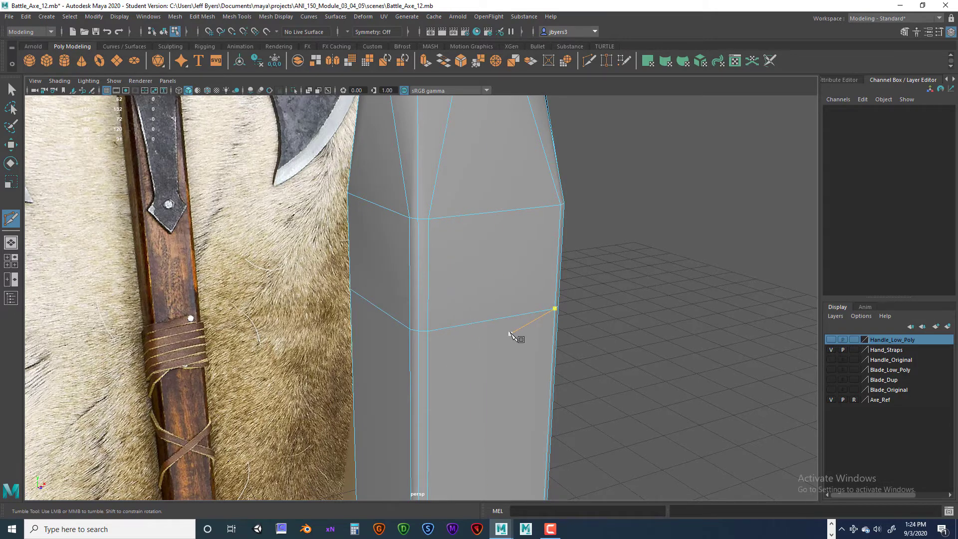
key(ctrl+z)
key(ctrl+z)
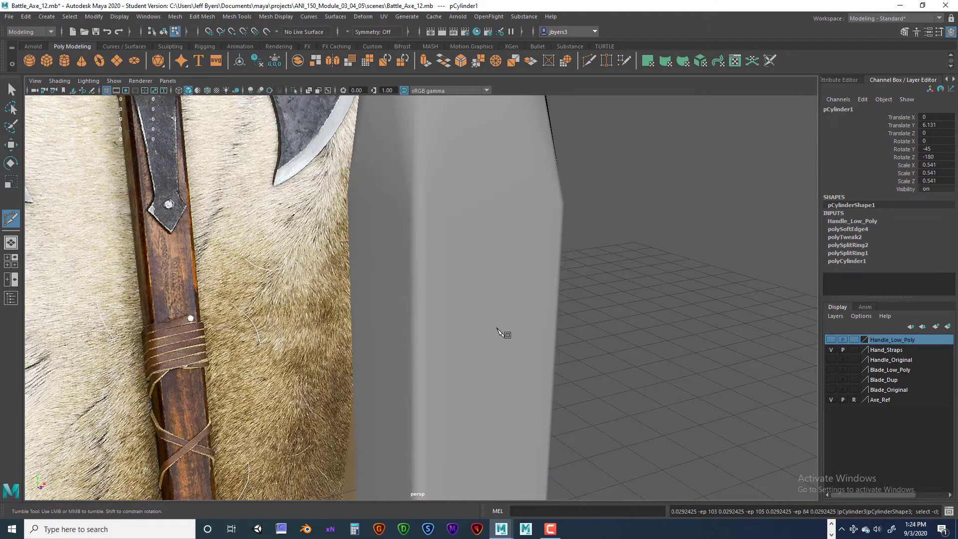
- Show the handle in the front view and turn off isolation so it overlays the axe reference image
key(q)
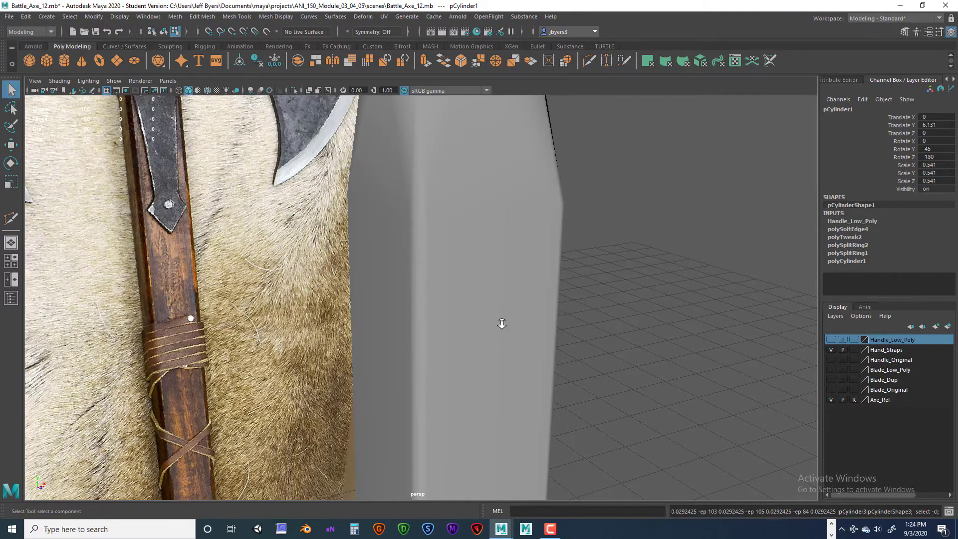
alt+drag(500, 321, 486, 350)
key(space)
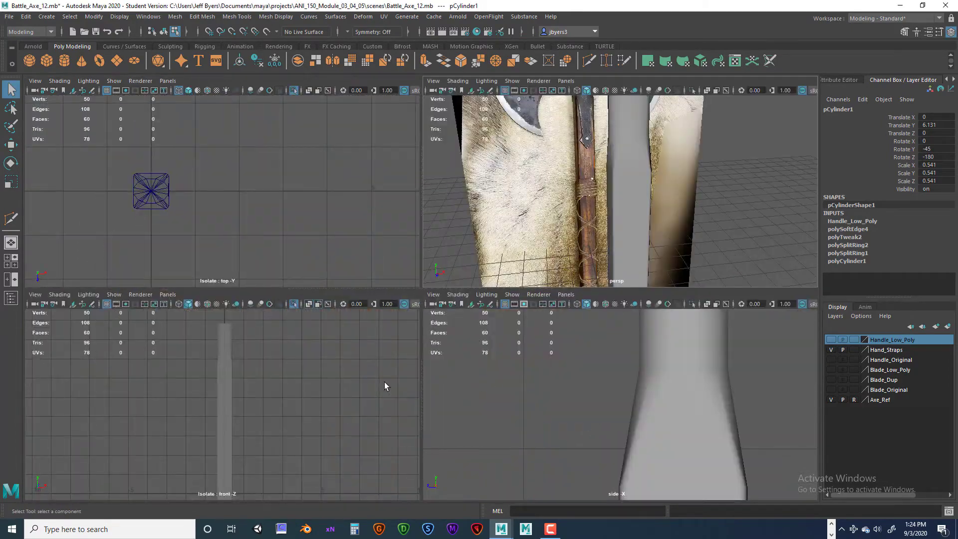
key(space)
scroll(426, 342, up, 2)
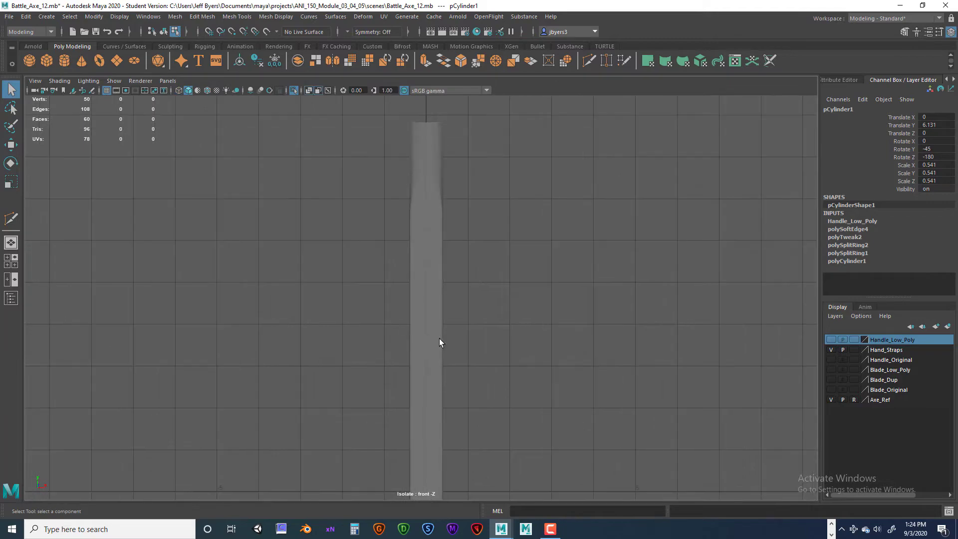
key(ctrl+1)
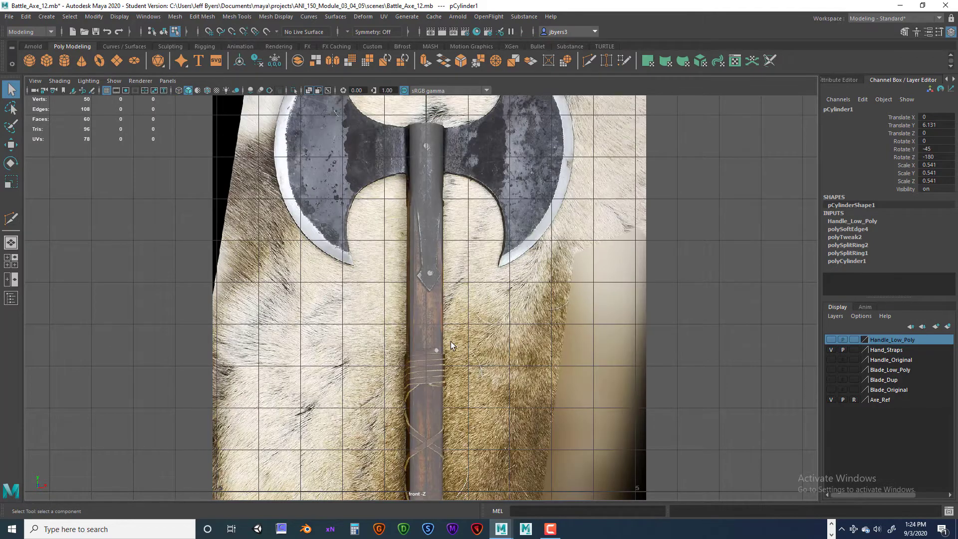
scroll(451, 342, up, 1)
- Select the strap copy of the handle, slice across it along the leather wrap's top edge with Multi-Cut, and check the cut in perspective
click(436, 337)
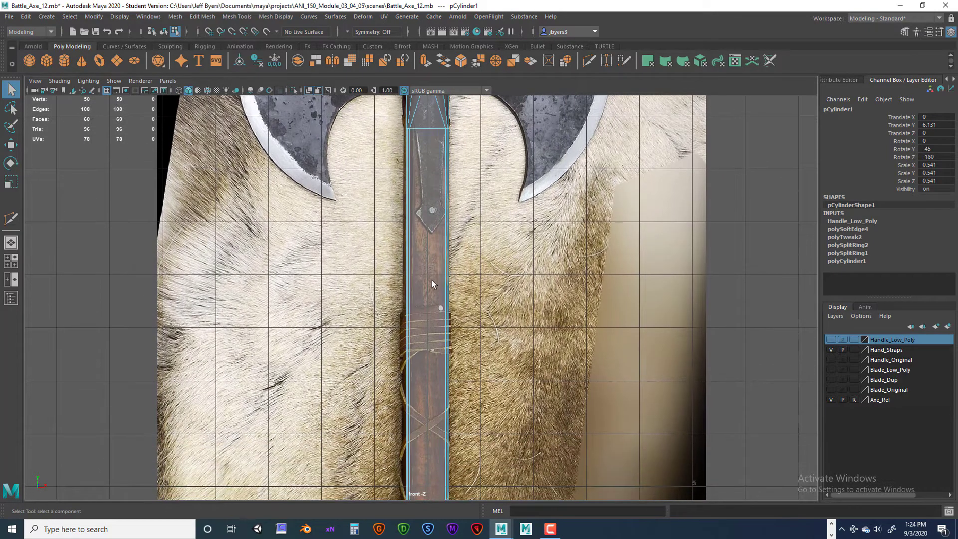
right_drag(429, 282, 426, 314)
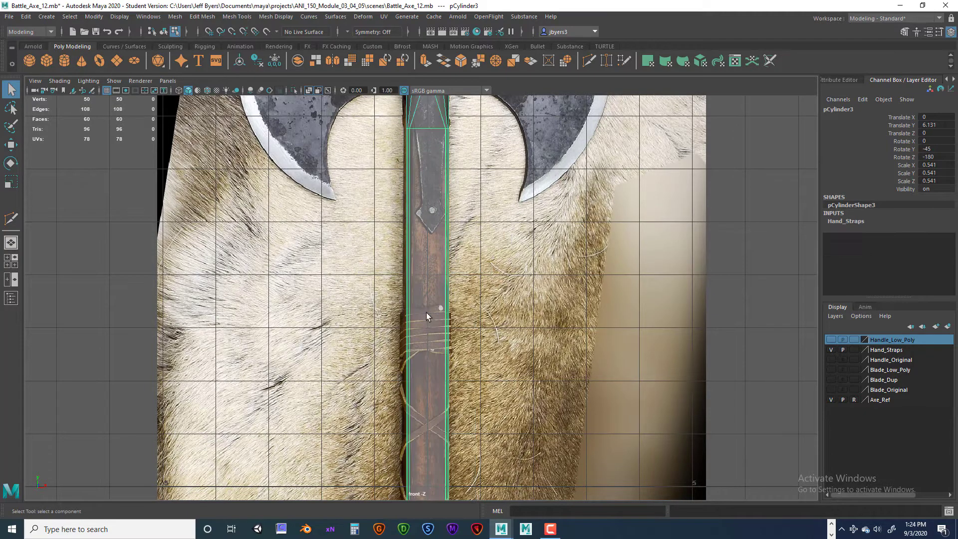
scroll(430, 306, up, 5)
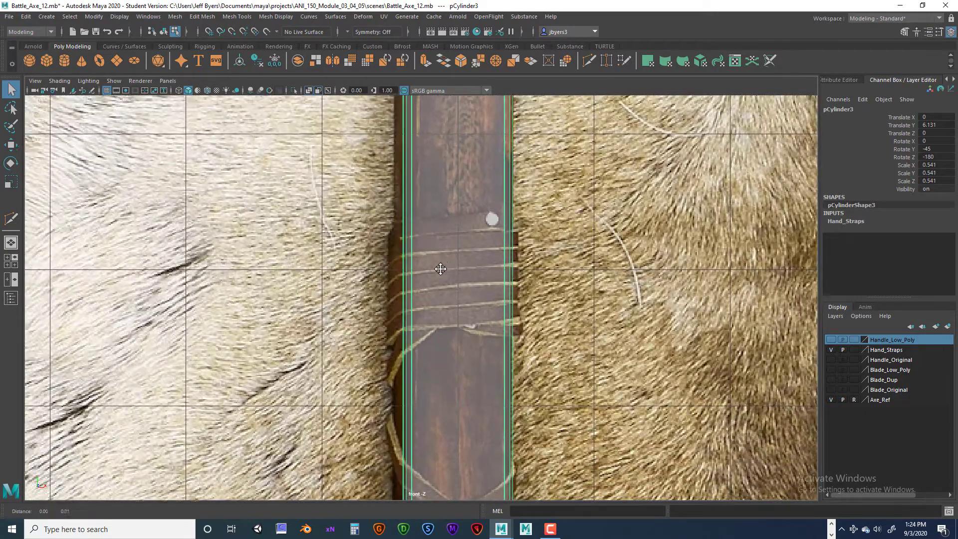
alt+middle_drag(440, 269, 437, 291)
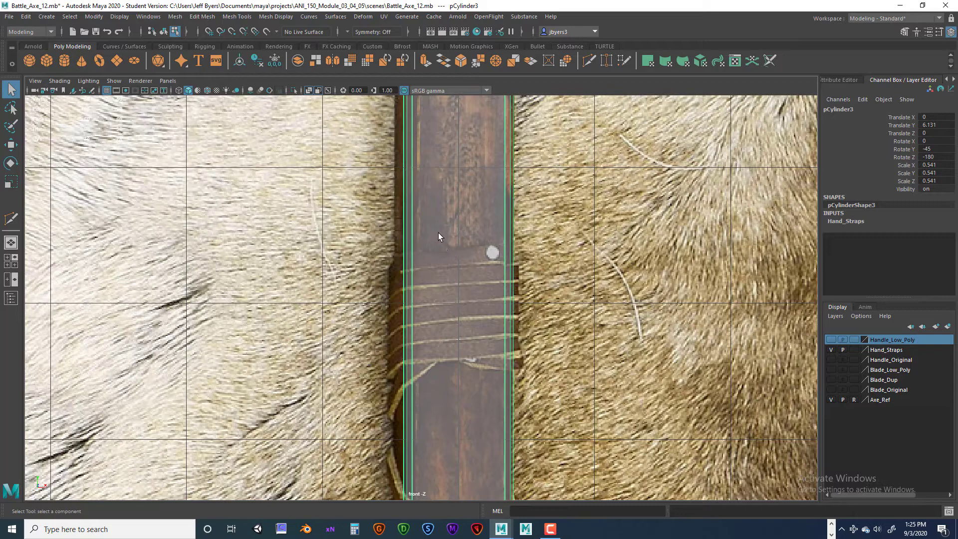
shift+right_drag(438, 232, 399, 234)
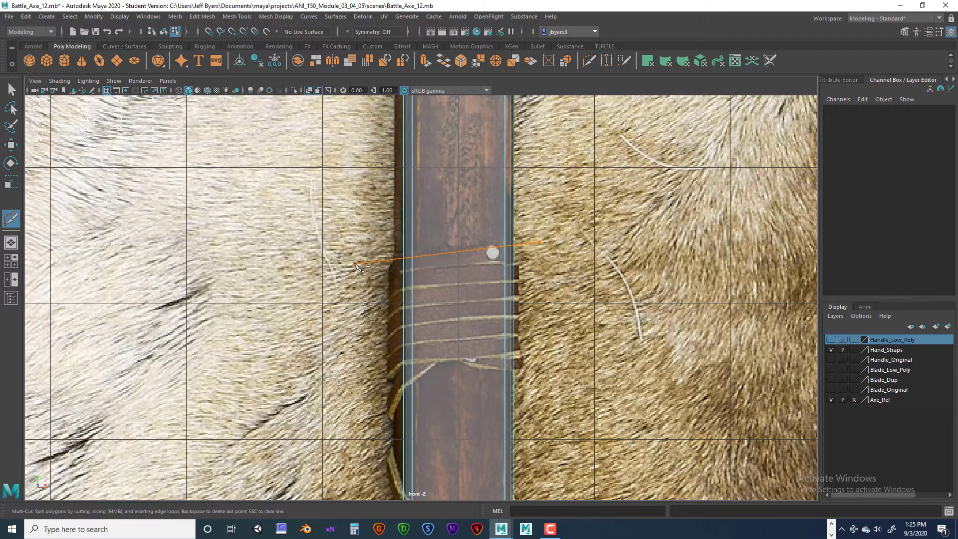
drag(354, 263, 354, 263)
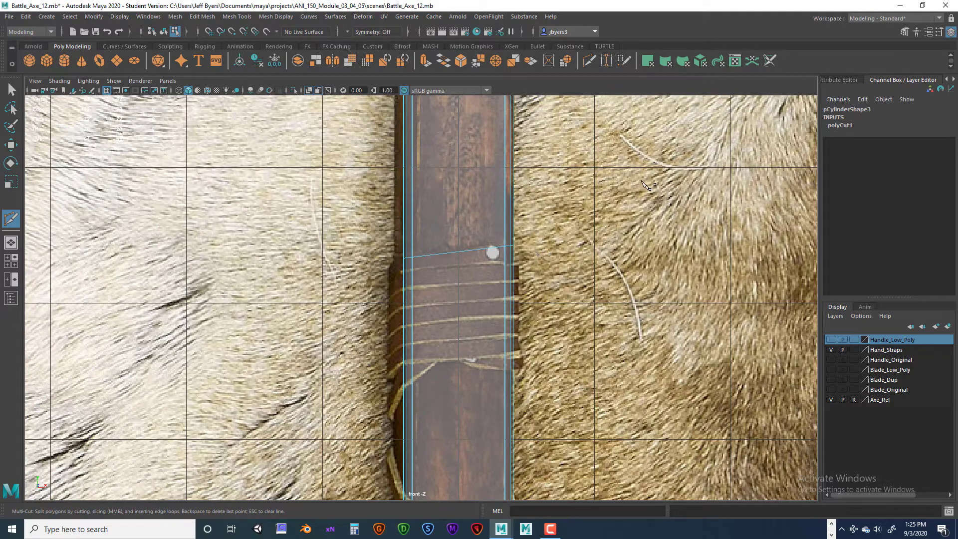
key(space)
key(space)
alt+drag(568, 274, 410, 289)
key(space)
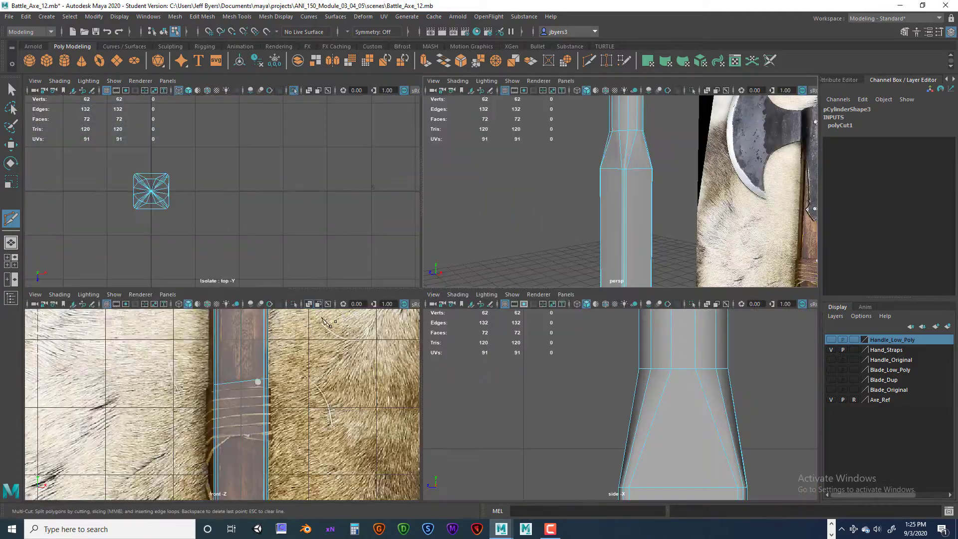
key(space)
alt+drag(408, 330, 439, 323)
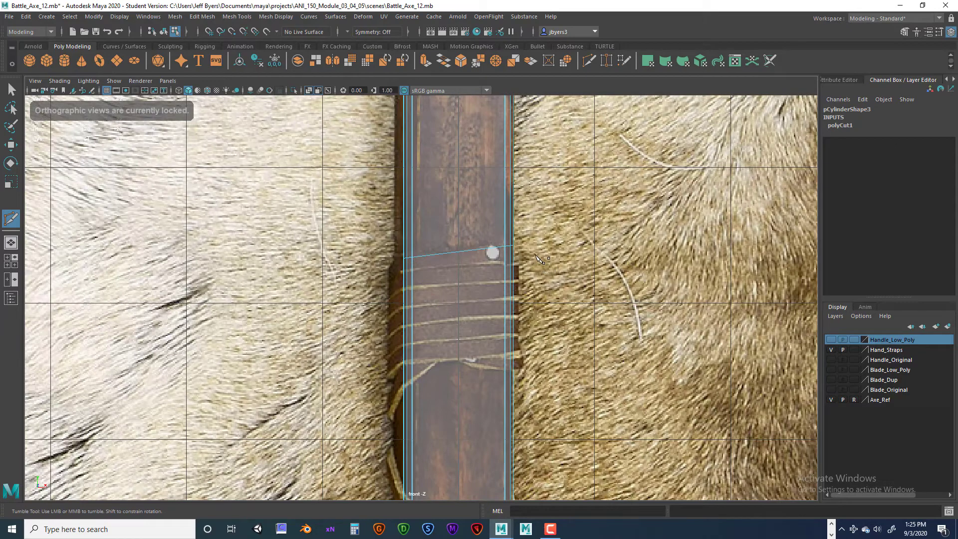
- Slice the handle along each cord winding below the wrap's top edge, and add two diagonal slices for the crossing cord
drag(490, 260, 394, 278)
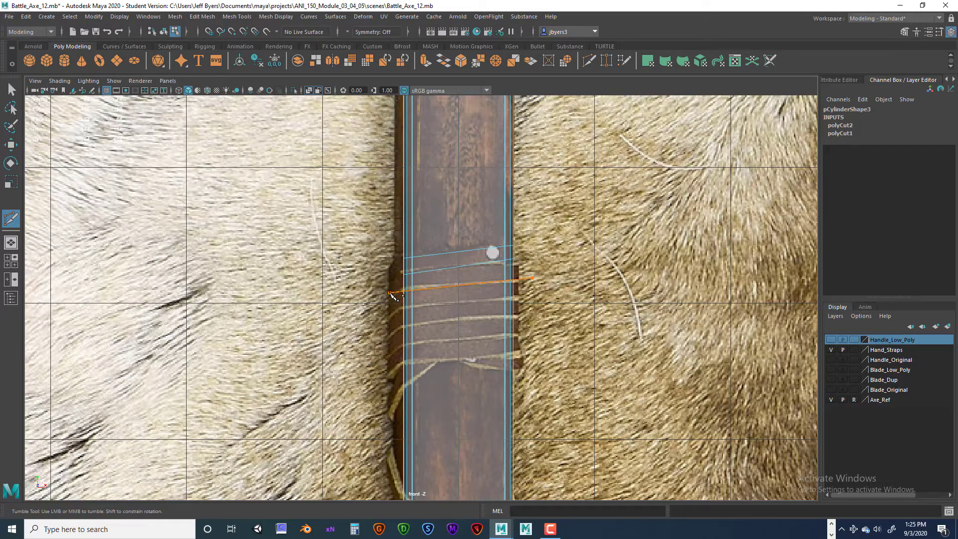
drag(392, 295, 391, 294)
drag(530, 297, 395, 310)
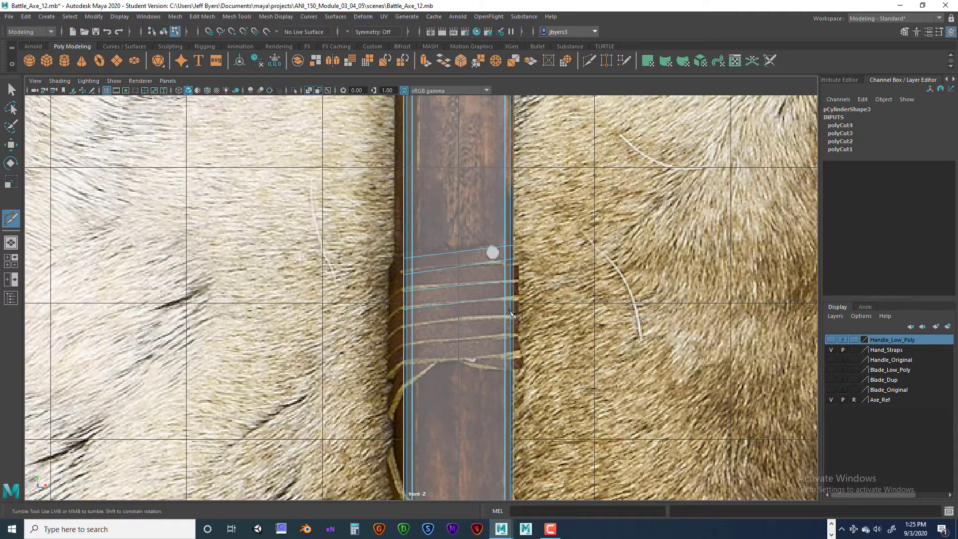
drag(471, 317, 379, 333)
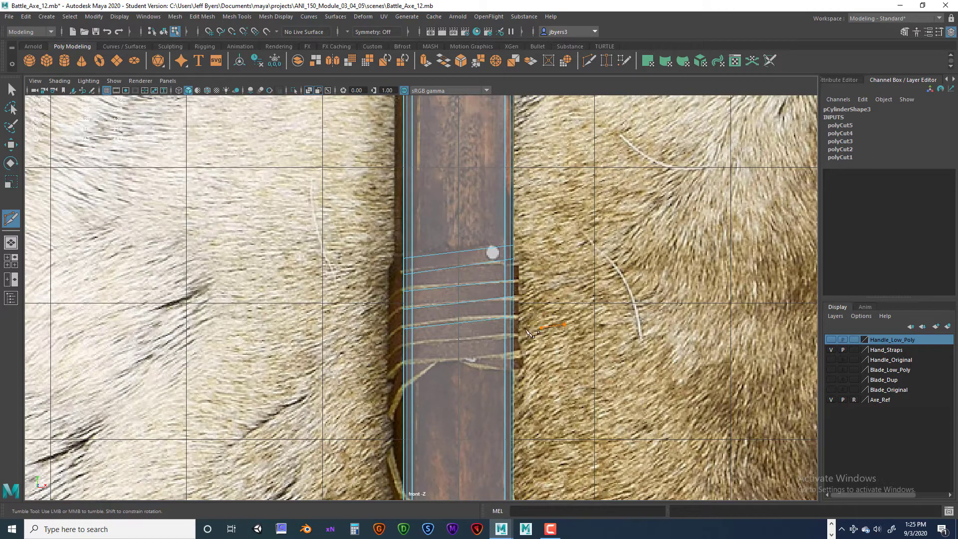
drag(529, 332, 376, 368)
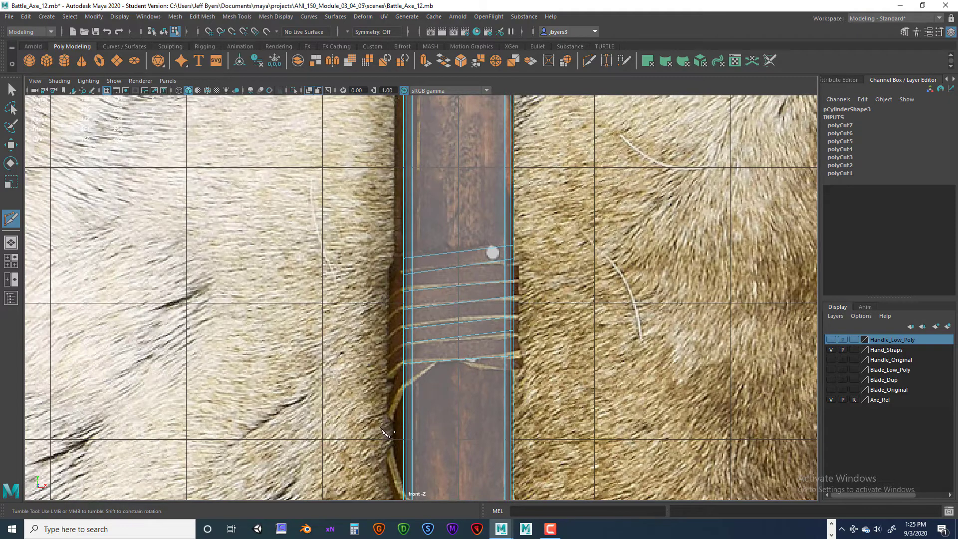
drag(392, 417, 552, 272)
drag(438, 363, 545, 255)
- Examine in the perspective view how the straight and diagonal slices run around the sides of the handle
key(space)
key(space)
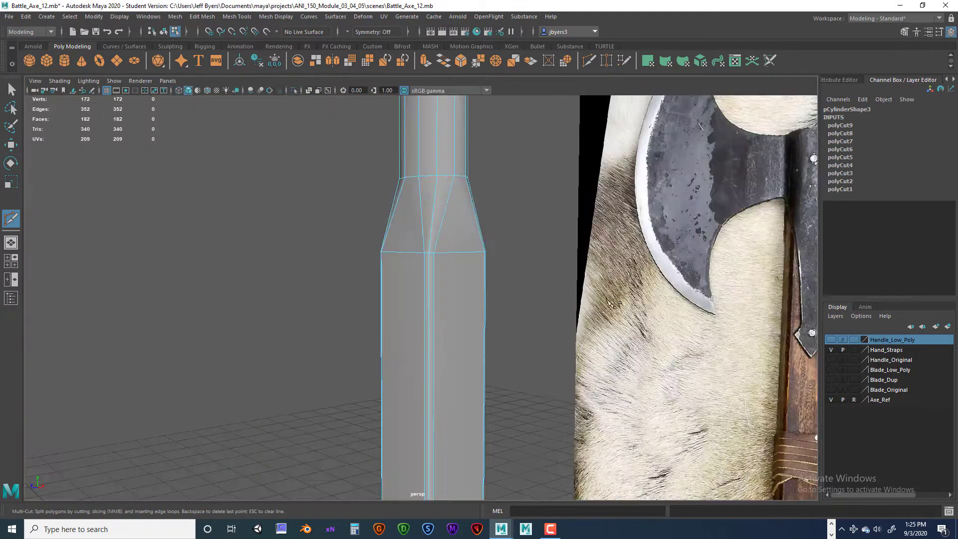
key(q)
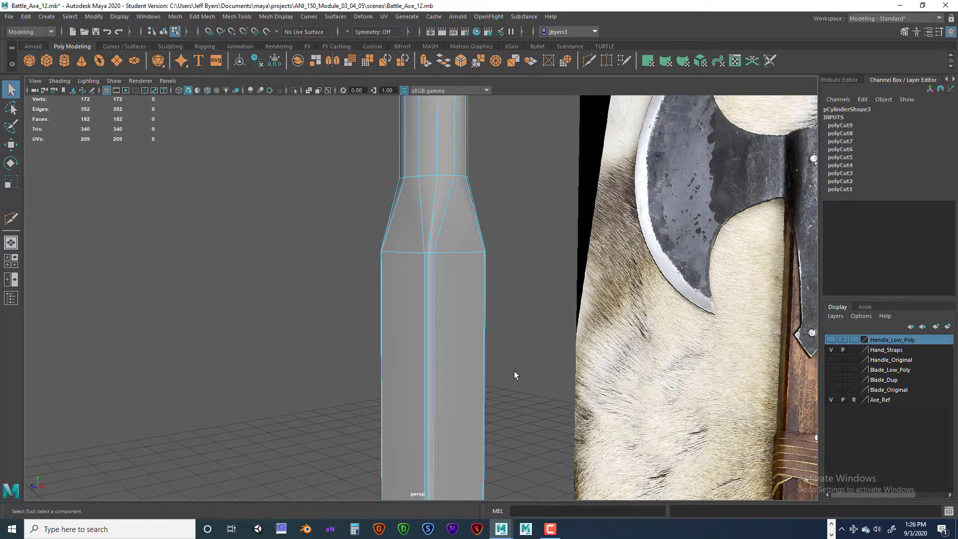
alt+drag(464, 391, 551, 384)
scroll(527, 393, down, 8)
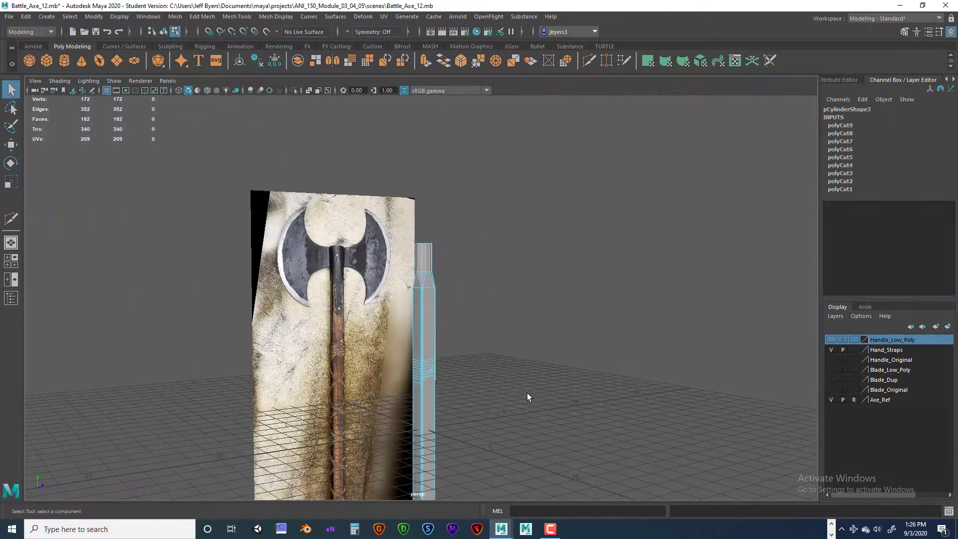
scroll(520, 397, up, 6)
alt+middle_drag(519, 396, 509, 283)
scroll(521, 348, up, 1)
mouse_move(521, 348)
alt+mouse_down()
mouse_move(535, 352)
mouse_move(362, 360)
mouse_move(596, 352)
mouse_move(385, 364)
mouse_move(561, 352)
mouse_move(402, 363)
mouse_move(541, 364)
mouse_move(490, 367)
mouse_move(521, 362)
mouse_move(391, 359)
mouse_move(571, 357)
mouse_move(370, 357)
mouse_move(567, 357)
mouse_move(471, 359)
mouse_move(528, 361)
alt+mouse_up()
key(super)
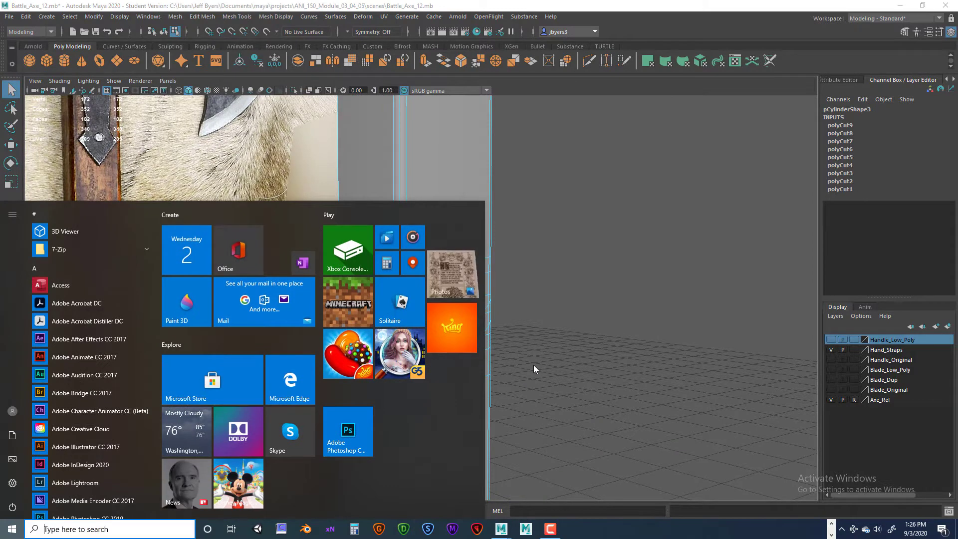
click(534, 365)
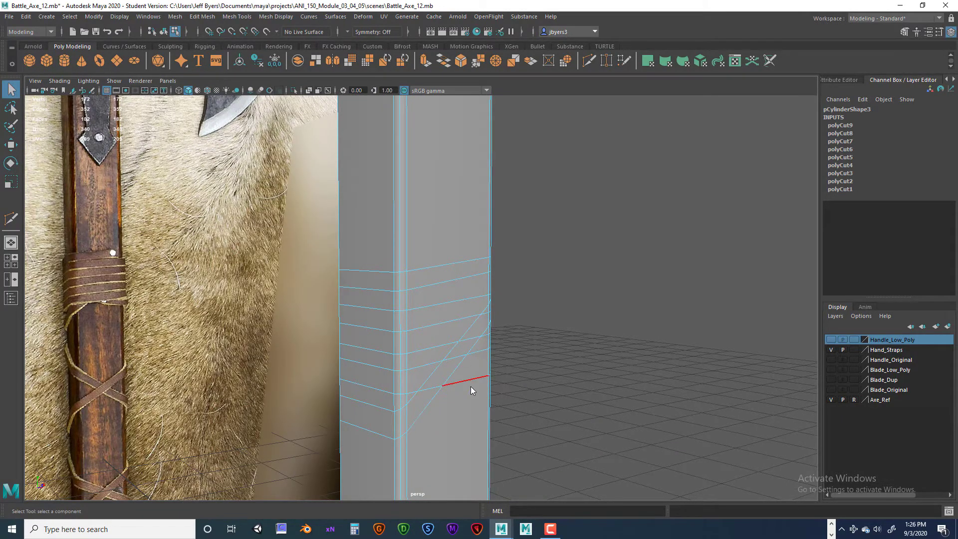
- Undo all the straight and diagonal slices on the handle
key(ctrl+z)
key(ctrl+z)
key(ctrl+z)
key(ctrl+z)
key(ctrl+z)
key(ctrl+z)
key(ctrl+z)
key(ctrl+z)
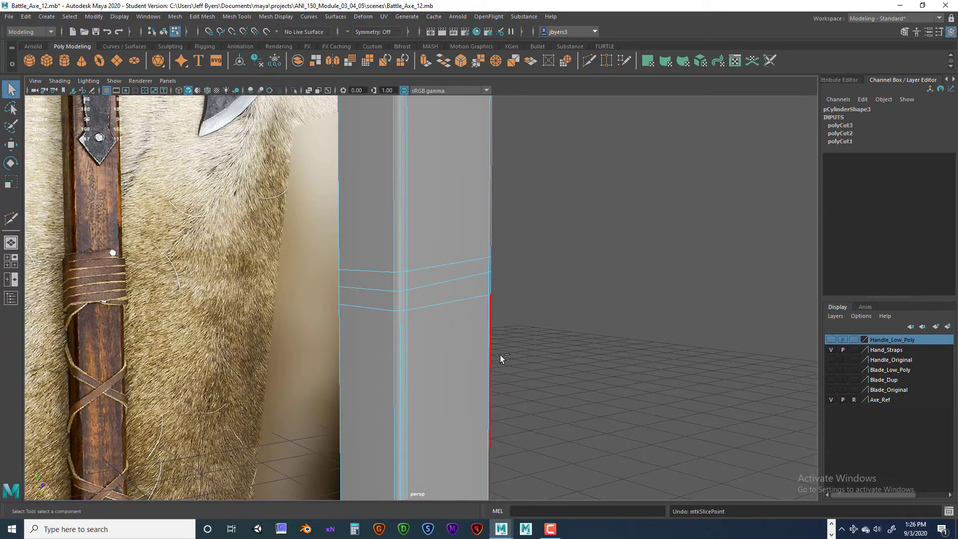
key(ctrl+z)
key(ctrl+z)
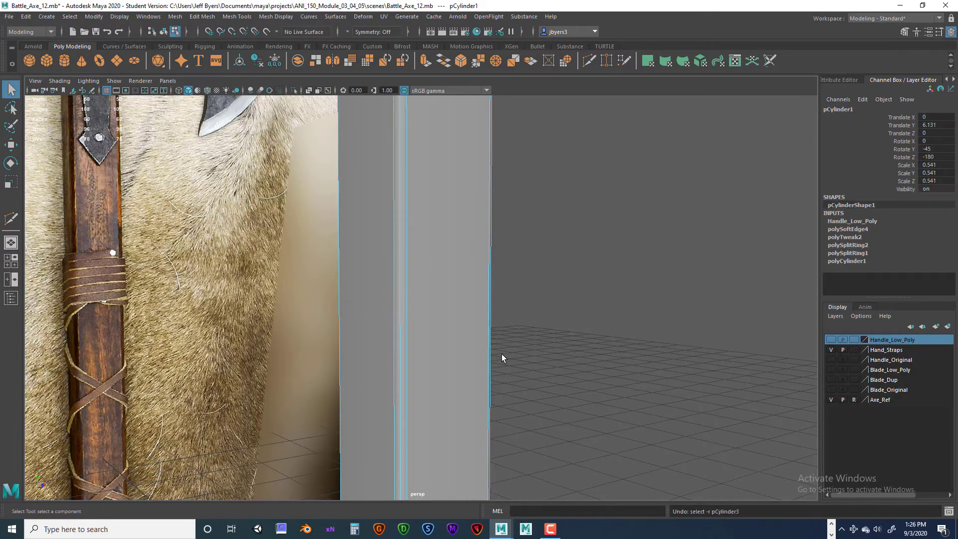
- Reselect the strap copy of the handle and place the first Multi-Cut point on its front corner edge at the wrap's top edge
alt+drag(504, 367, 463, 372)
alt+drag(407, 321, 417, 323)
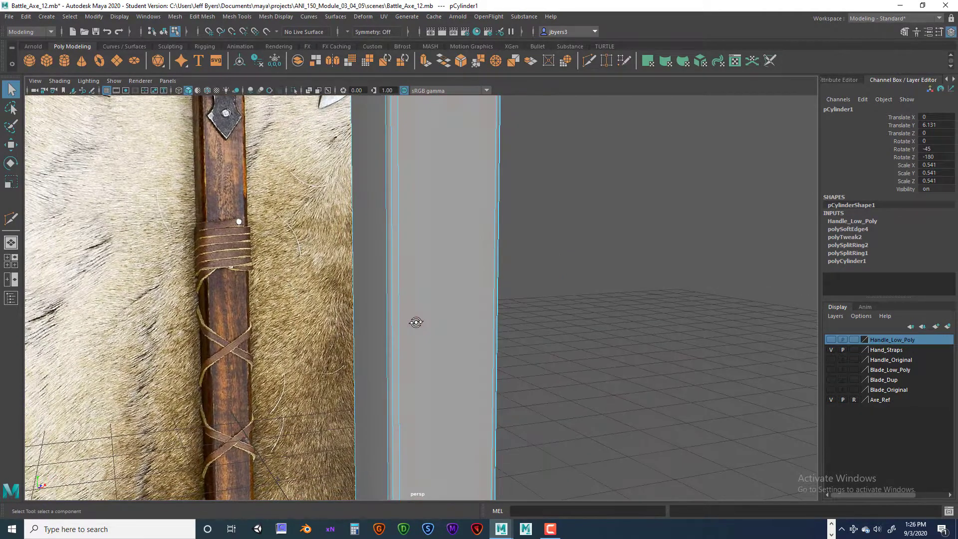
right_drag(434, 301, 427, 314)
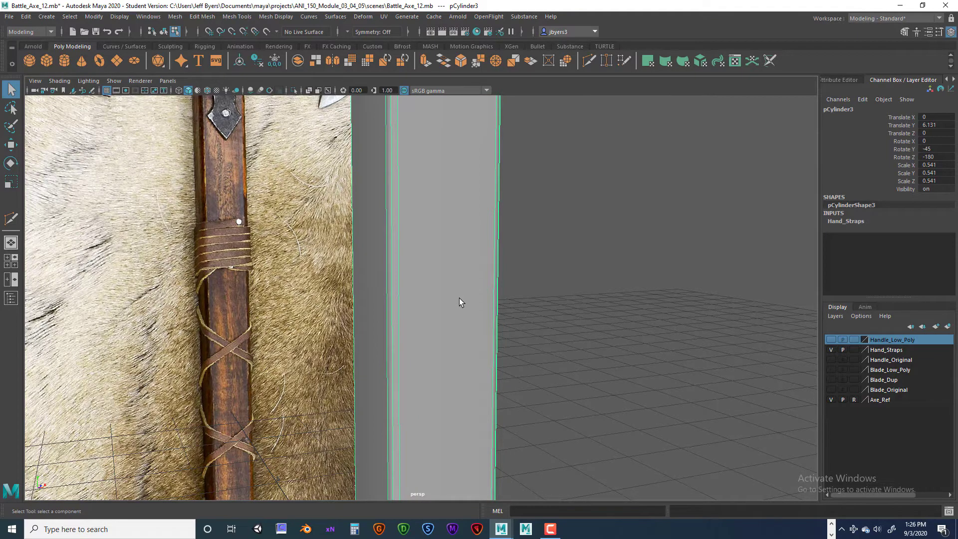
key(space)
key(space)
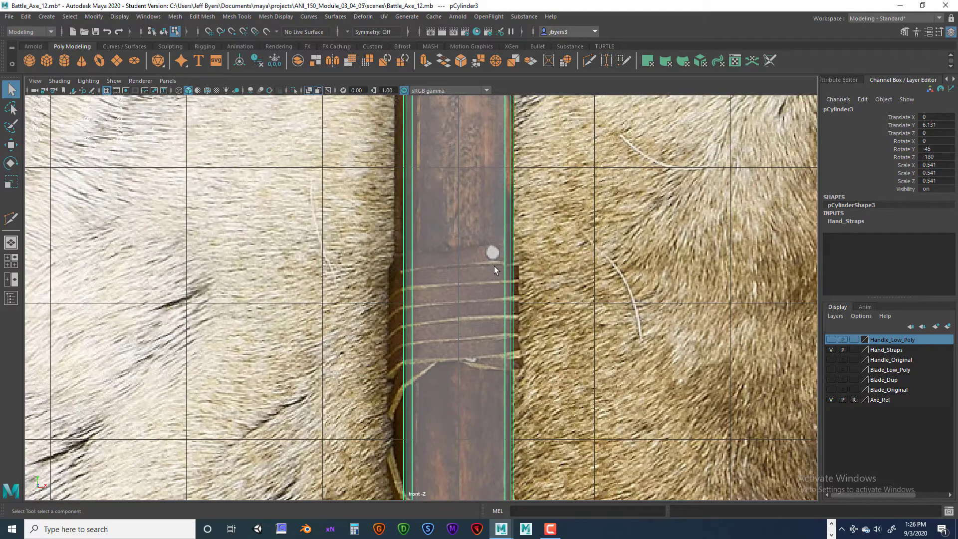
shift+right_drag(474, 256, 424, 257)
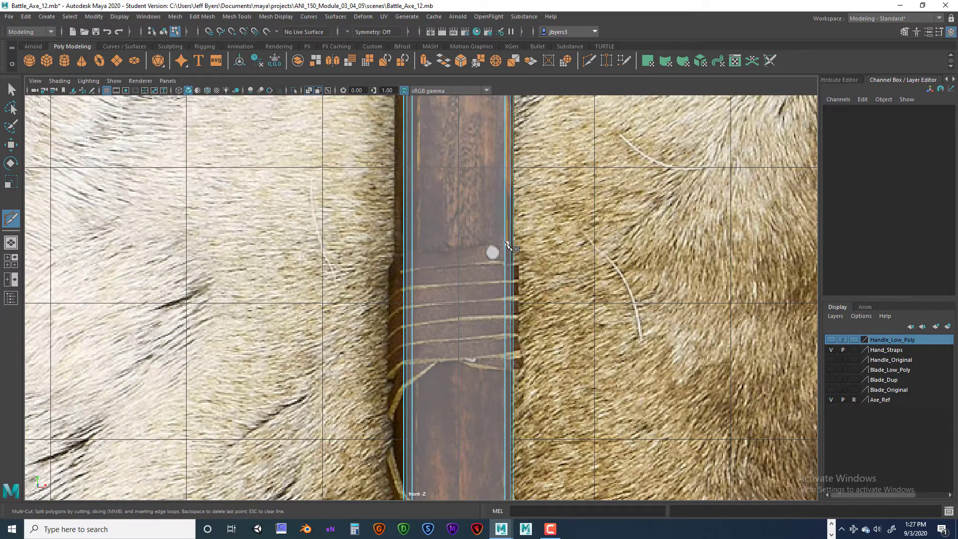
click(505, 244)
key(space)
key(space)
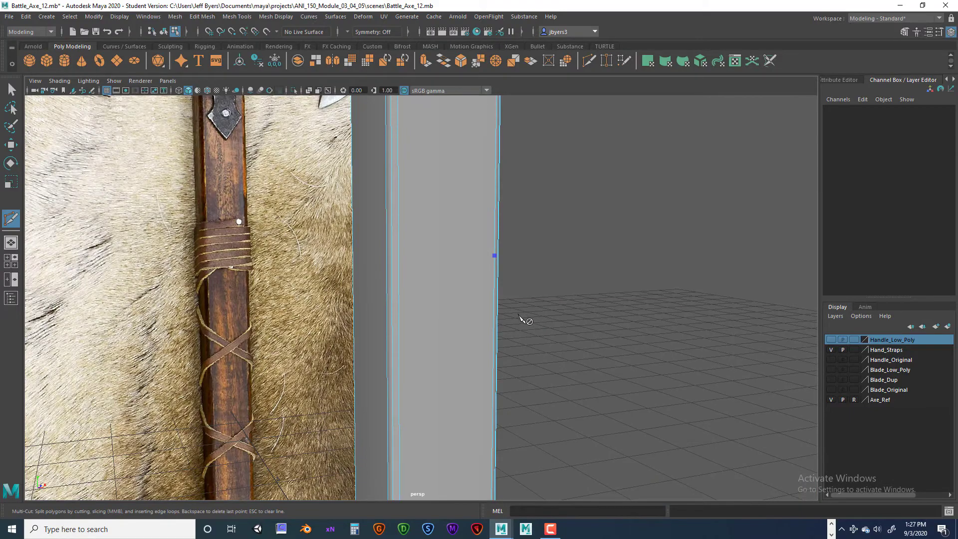
- Carry the cut with a downward slope across the front face and the adjoining side, over the bevel edges between them
alt+drag(519, 318, 436, 289)
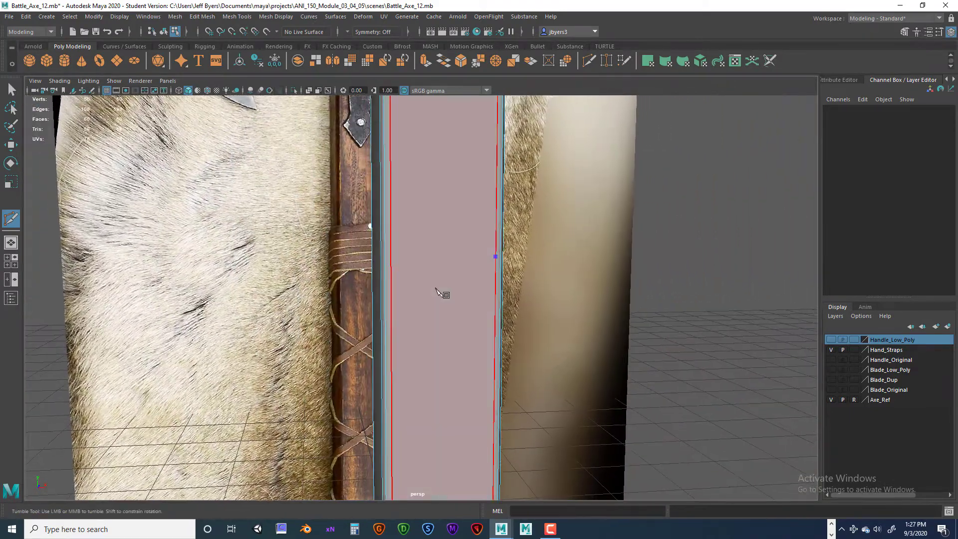
click(392, 273)
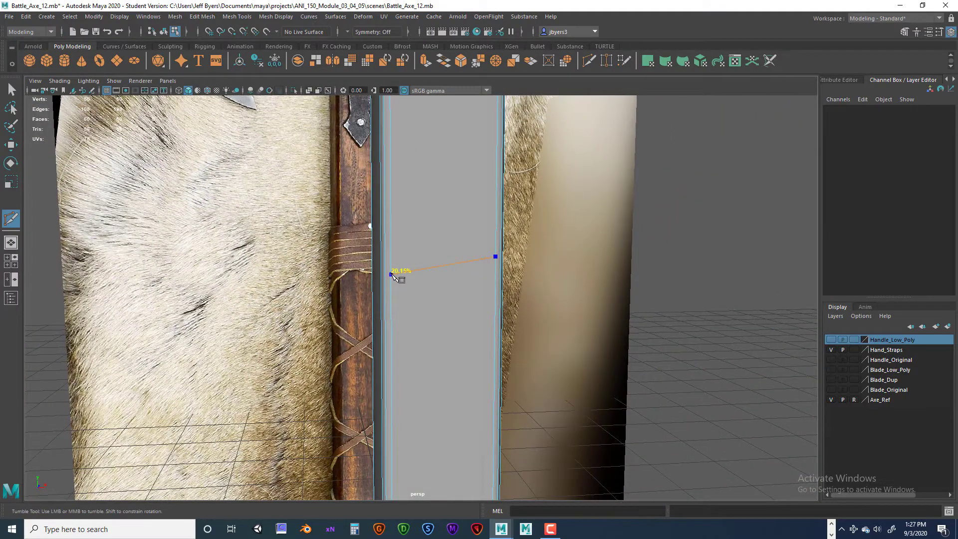
drag(394, 275, 454, 303)
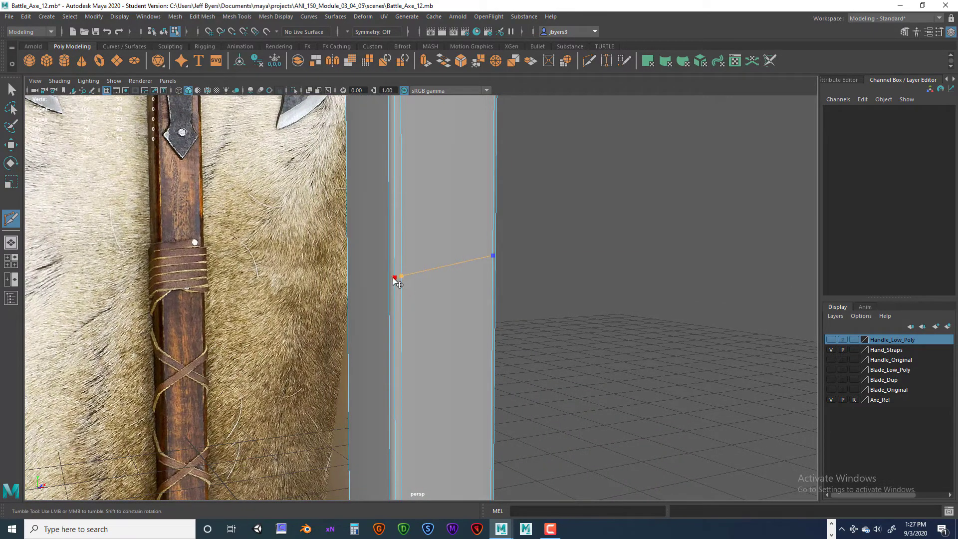
alt+drag(385, 286, 451, 295)
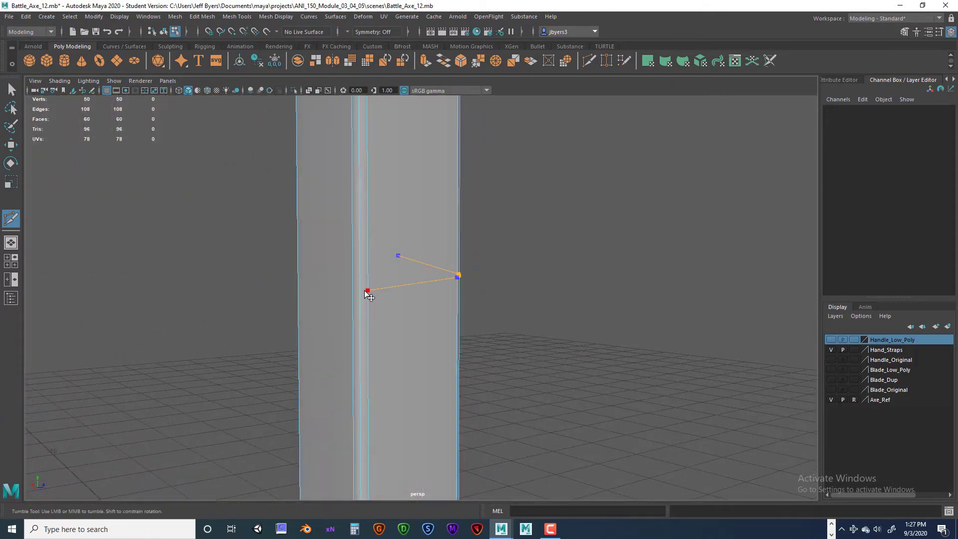
click(367, 290)
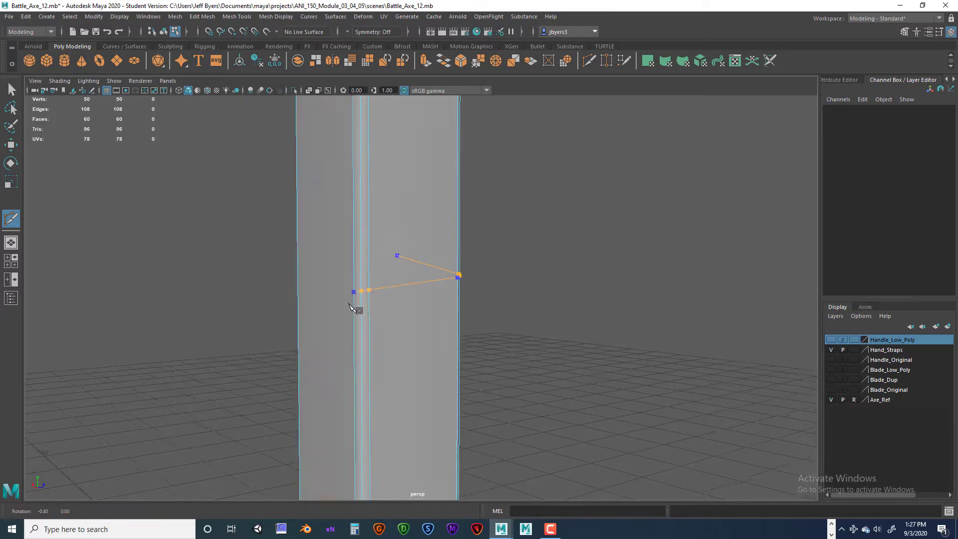
- Carry the sloping cut around the remaining sides, ending below its starting point like a spiral winding, and apply it
alt+drag(359, 308, 479, 305)
click(424, 297)
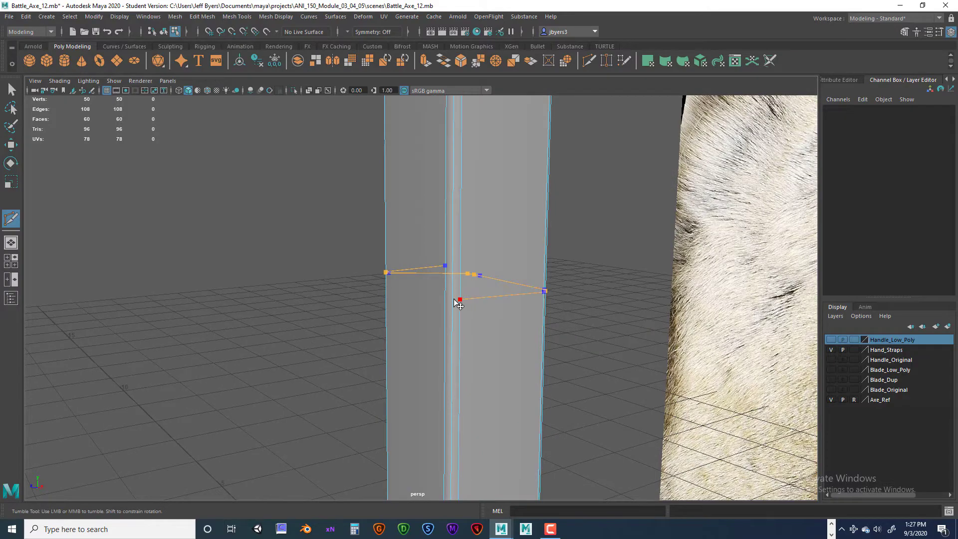
alt+drag(428, 308, 387, 342)
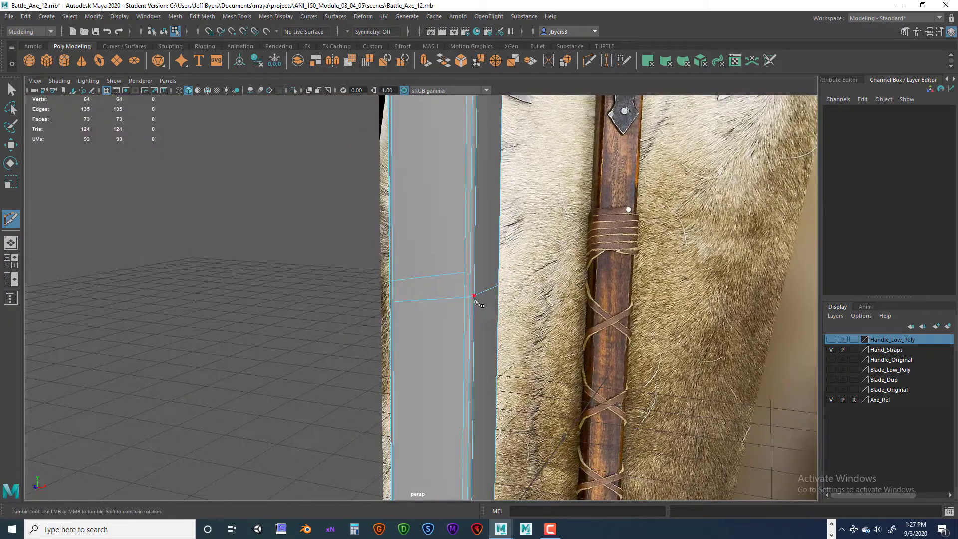
- Try to cut another downward-sloping spiral winding around the strap copy of the handle, between and below the existing cut lines
mouse_move(474, 296)
alt+mouse_down()
mouse_move(432, 296)
mouse_move(475, 282)
alt+mouse_up()
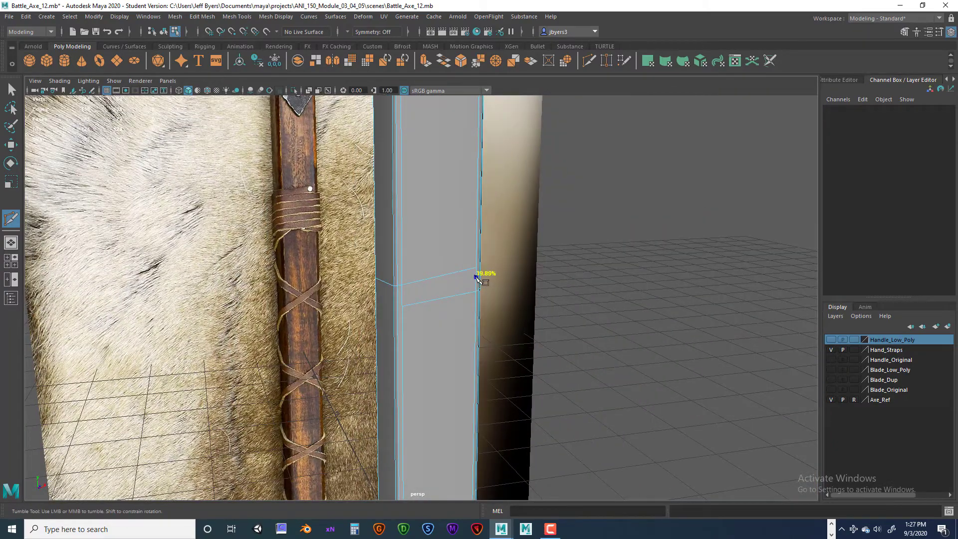
alt+drag(405, 297, 470, 297)
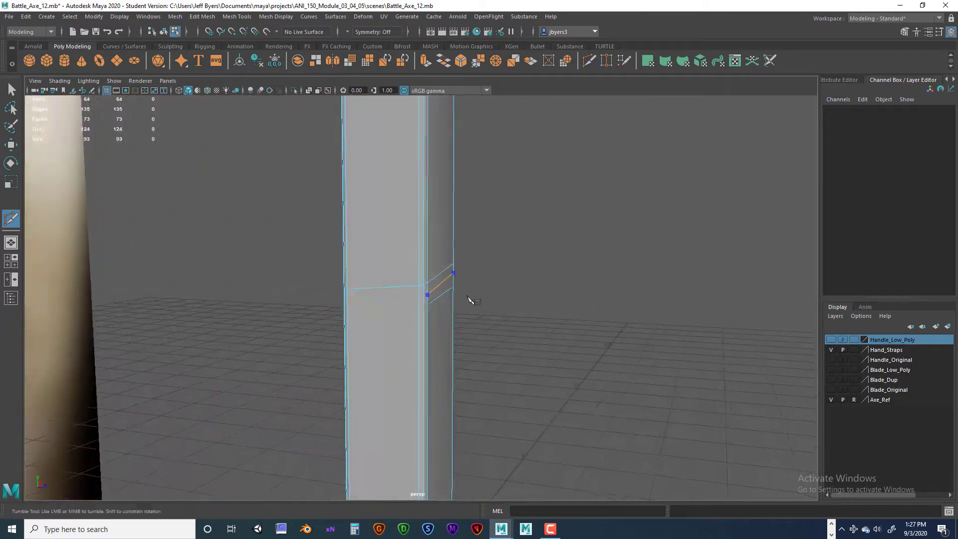
click(424, 297)
alt+drag(423, 295, 474, 301)
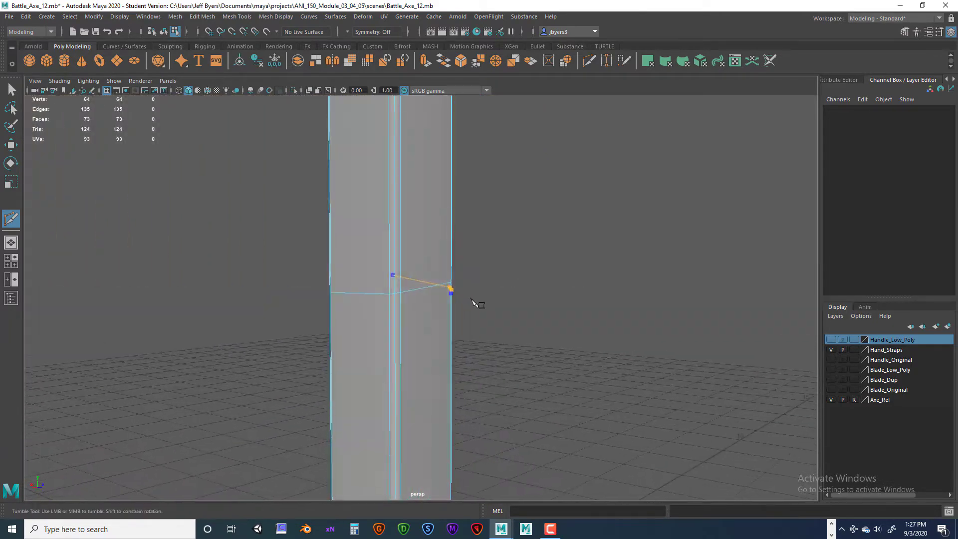
click(401, 305)
alt+drag(388, 303, 463, 313)
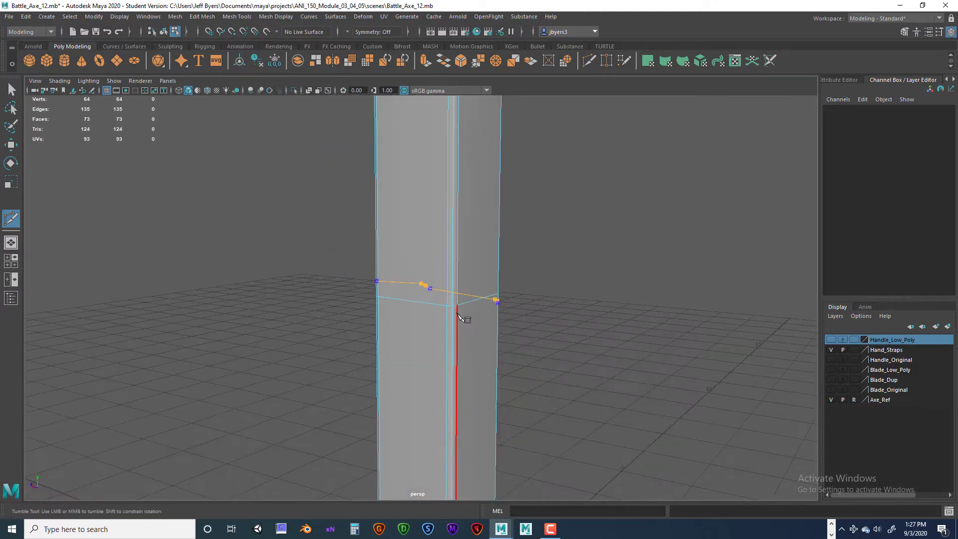
click(456, 316)
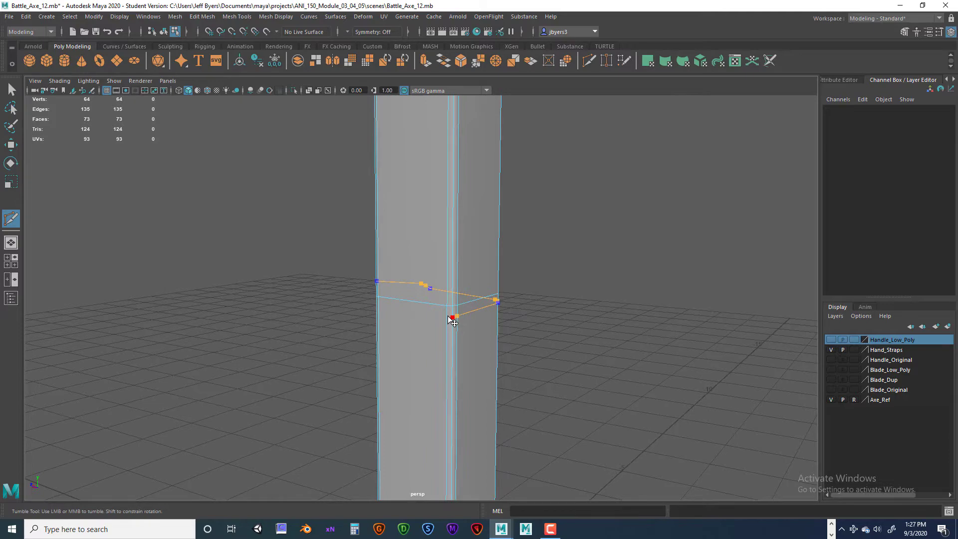
alt+drag(445, 321, 489, 317)
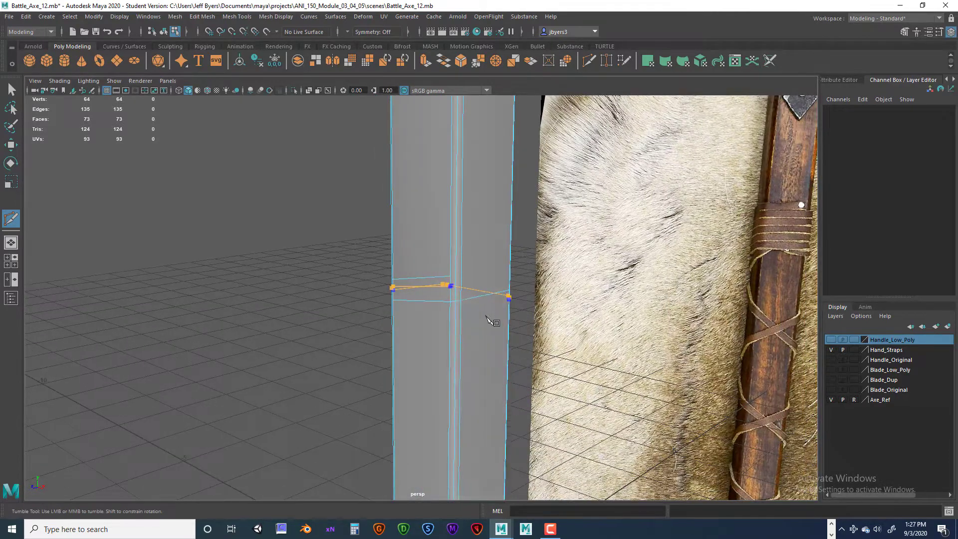
click(459, 312)
alt+drag(453, 313, 504, 325)
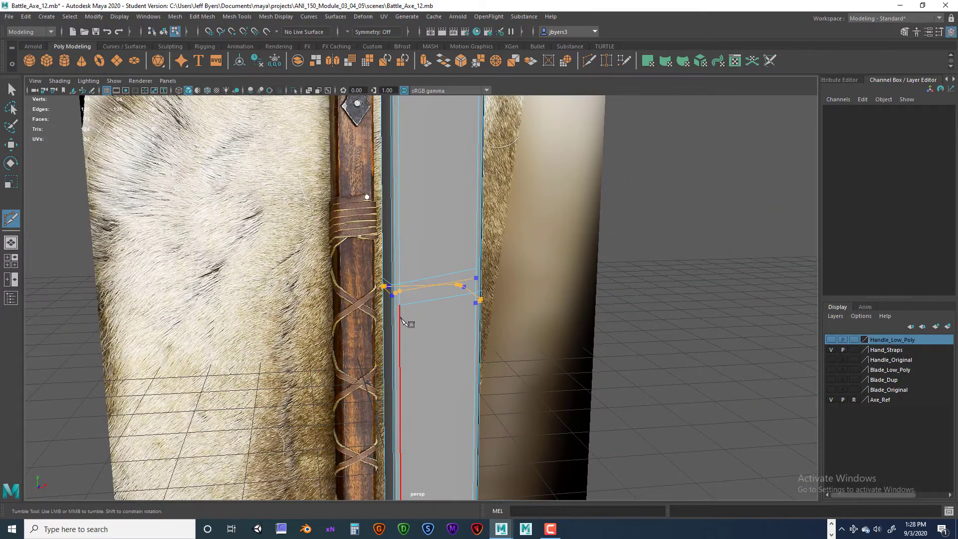
- Carry the sloping cut once more around all sides of the handle, lower down, and back across the front face and bevel edges
alt+drag(402, 319, 488, 322)
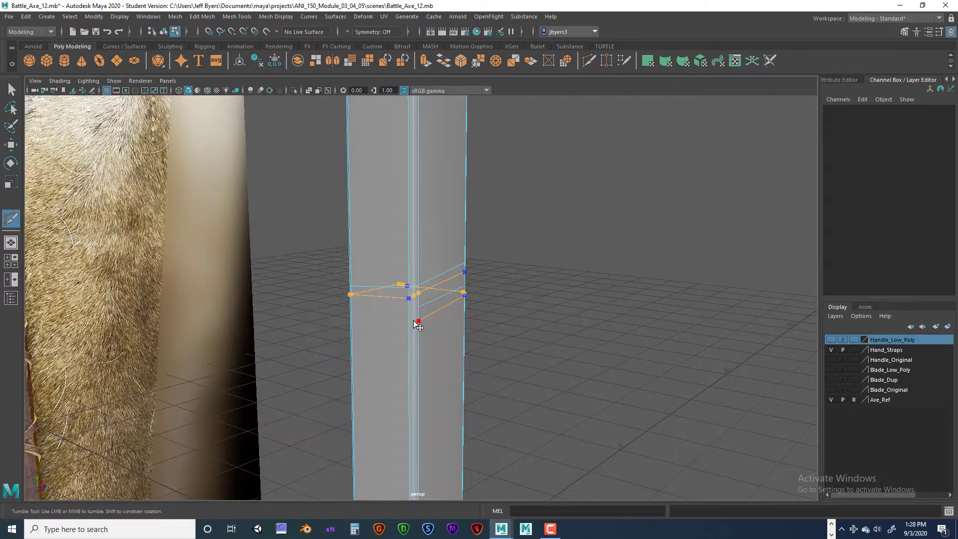
alt+drag(408, 320, 460, 320)
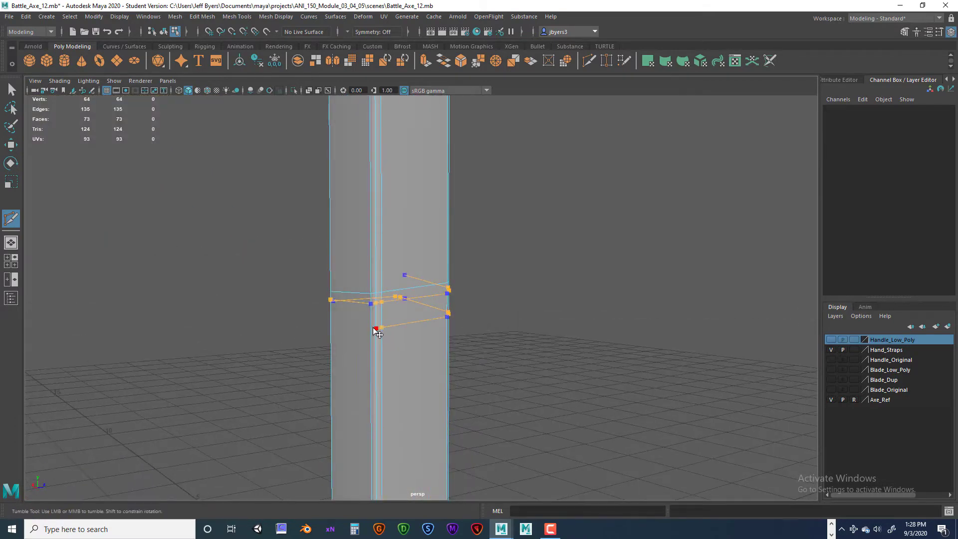
alt+drag(395, 338, 434, 336)
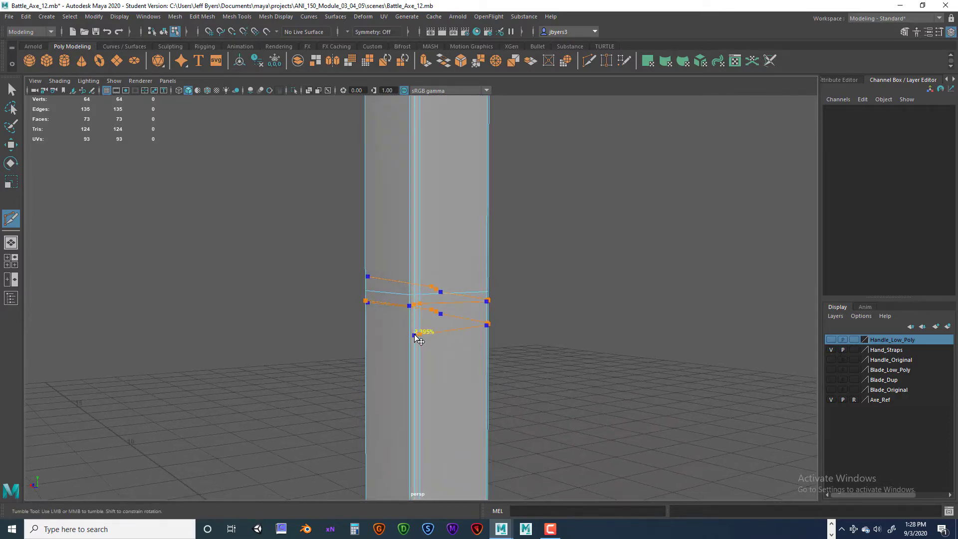
click(410, 335)
alt+drag(406, 345, 453, 347)
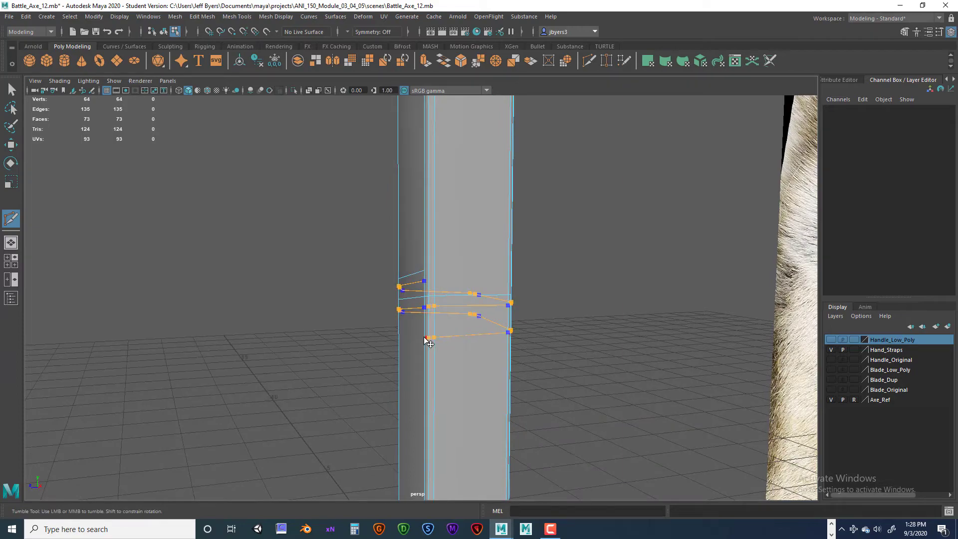
mouse_move(423, 336)
alt+mouse_down()
mouse_move(470, 348)
mouse_move(407, 344)
mouse_move(439, 344)
mouse_move(419, 342)
alt+mouse_up()
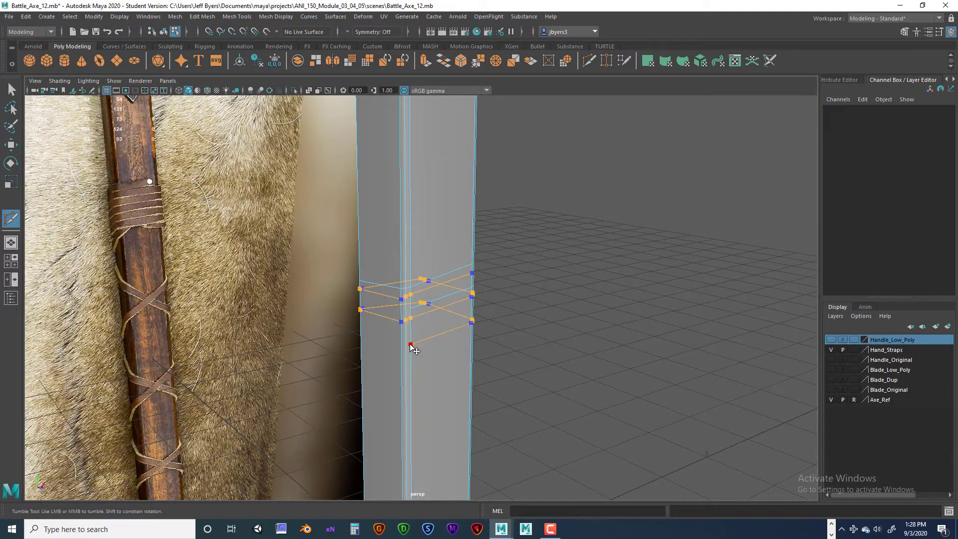
click(401, 344)
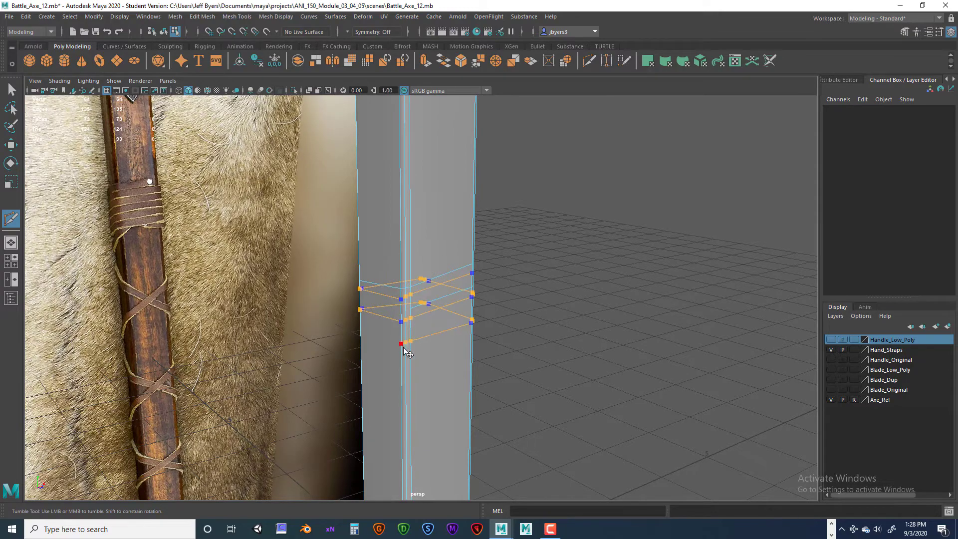
- Undo all the spiral cuts on the handle copy, leave the Multi-Cut tool and deselect the mesh
right_click(452, 357)
mouse_move(441, 357)
alt+mouse_down()
mouse_move(462, 364)
mouse_move(337, 363)
mouse_move(480, 346)
mouse_move(489, 355)
mouse_move(434, 355)
mouse_move(456, 359)
alt+mouse_up()
key(ctrl+z)
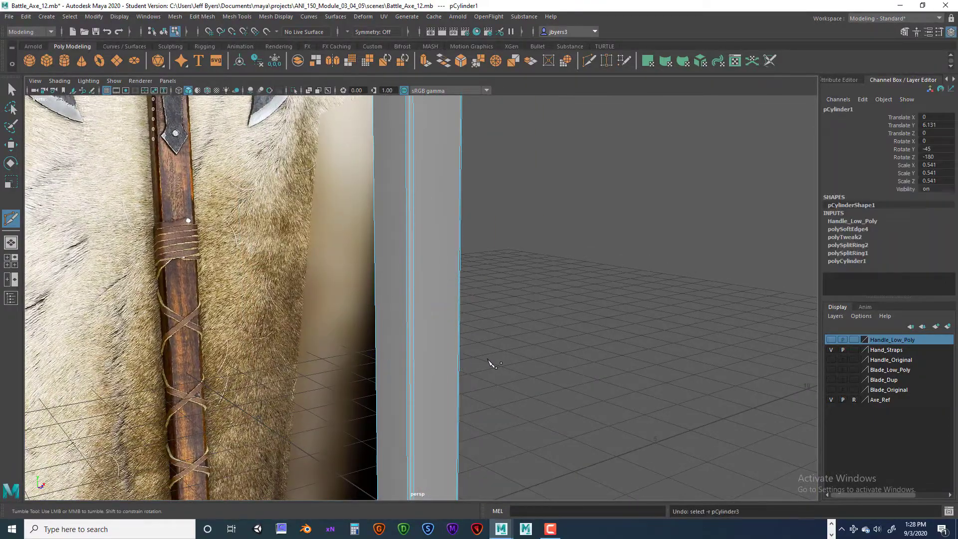
alt+drag(461, 349, 425, 322)
key(q)
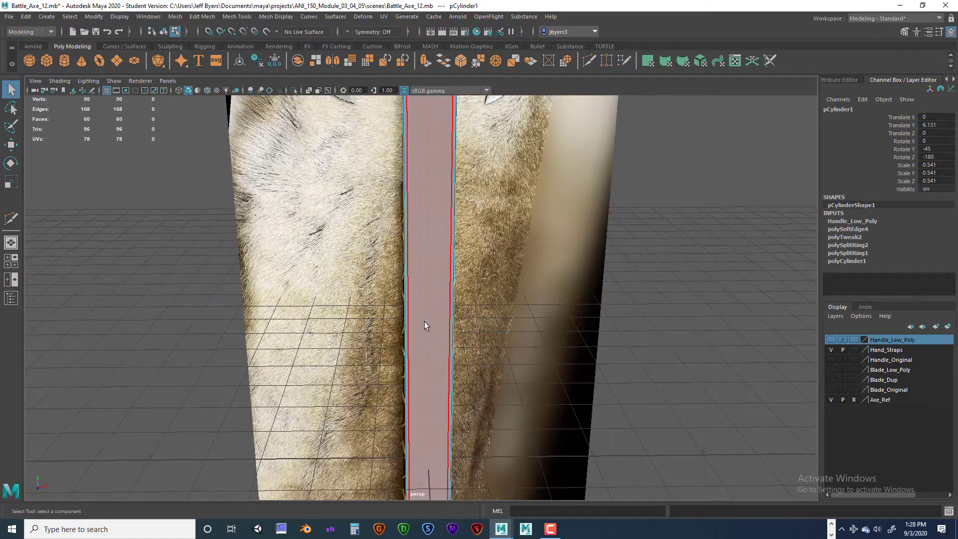
mouse_move(424, 322)
right_down()
mouse_move(421, 332)
mouse_move(418, 318)
right_up()
click(603, 319)
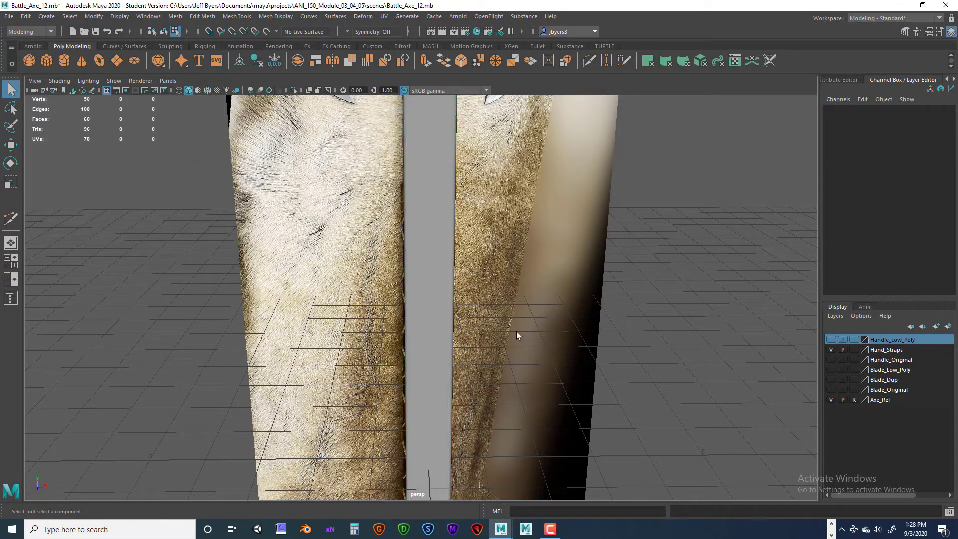
scroll(424, 313, down, 4)
alt+drag(424, 314, 452, 360)
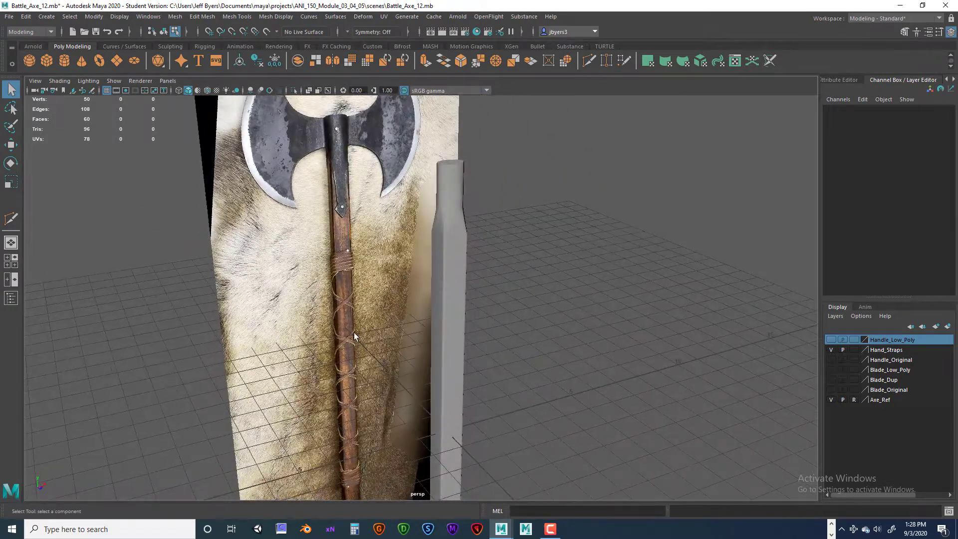
- Save the scene as a new version named Battle_Axe_13 and accept the student version notice
click(9, 16)
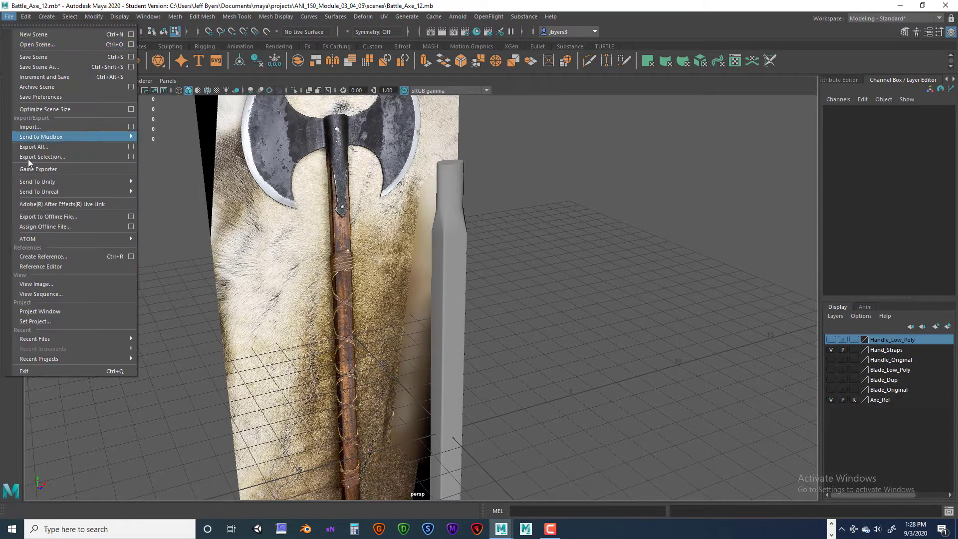
click(44, 67)
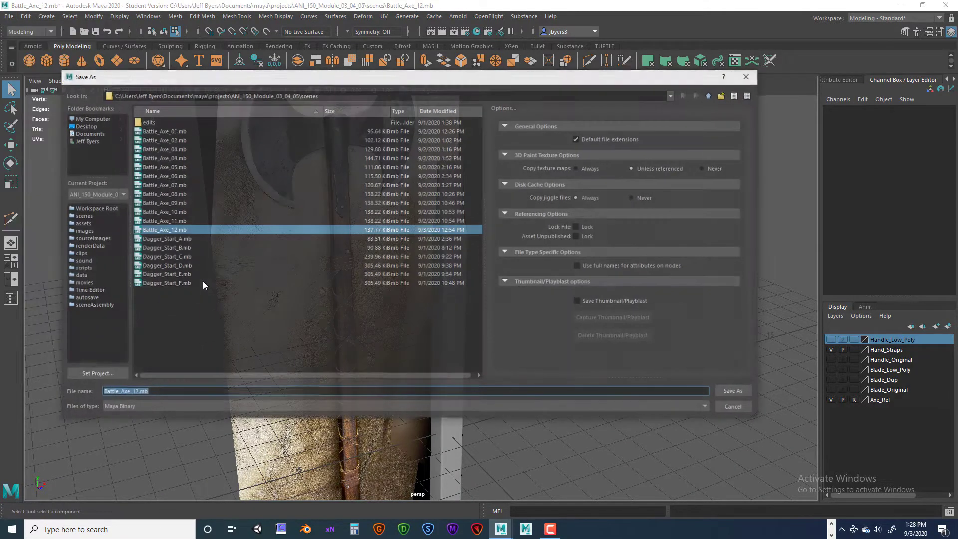
click(135, 392)
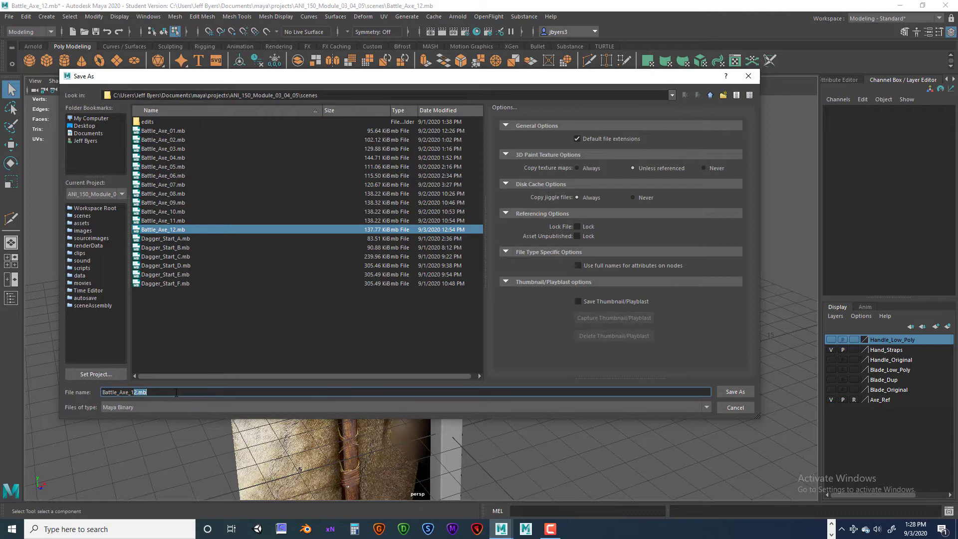
text(3)
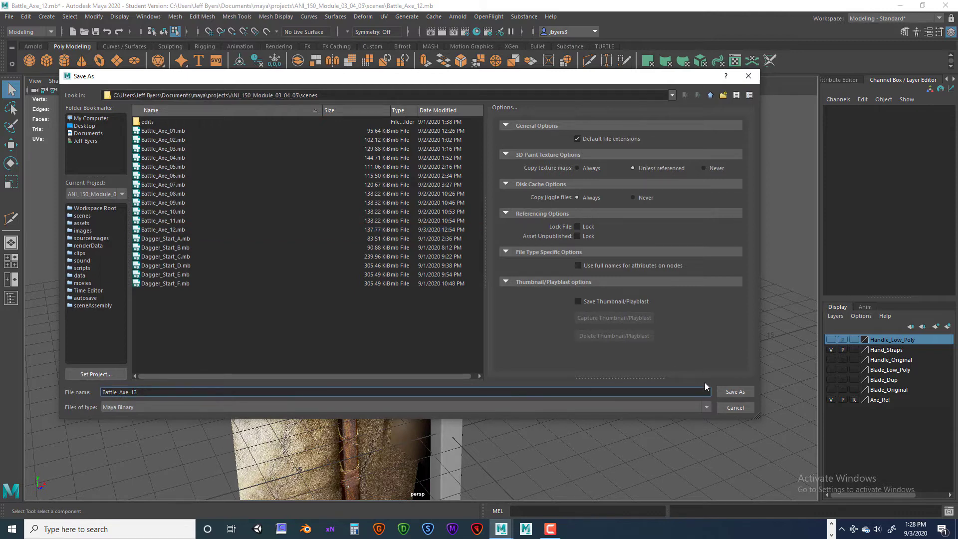
click(734, 391)
click(457, 273)
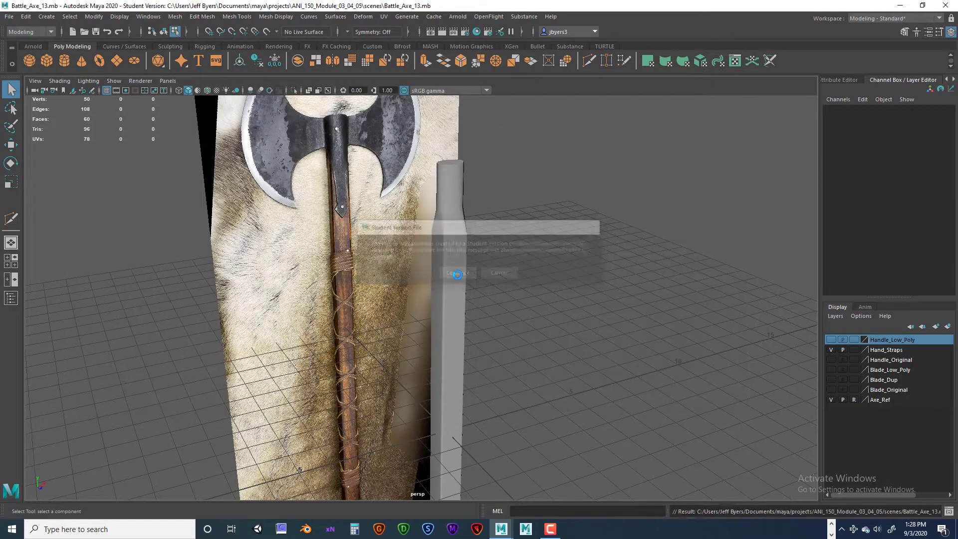
- Examine the uncut handle copy against the strap windings in the axe reference image from several sides
alt+drag(478, 283, 411, 263)
alt+drag(473, 256, 368, 272)
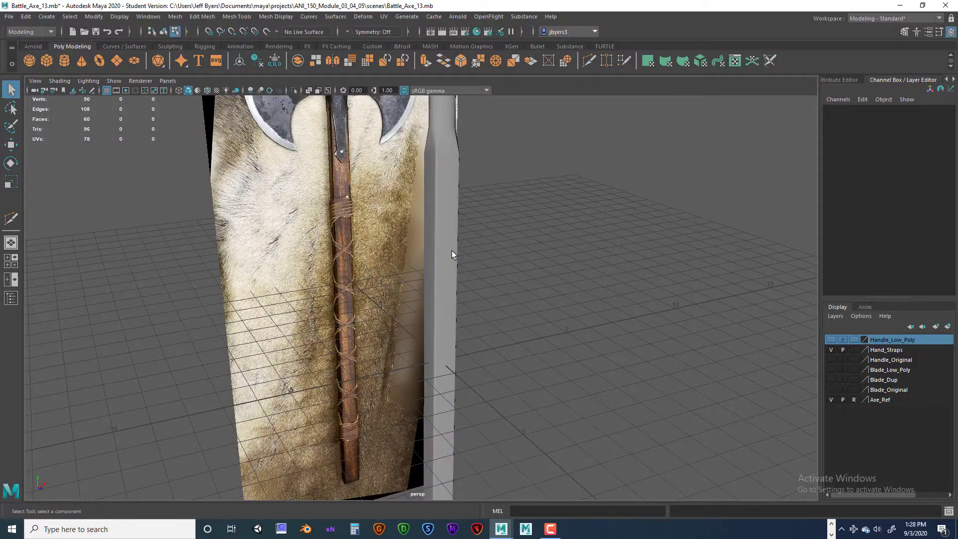
alt+drag(445, 280, 464, 268)
alt+middle_drag(464, 268, 478, 272)
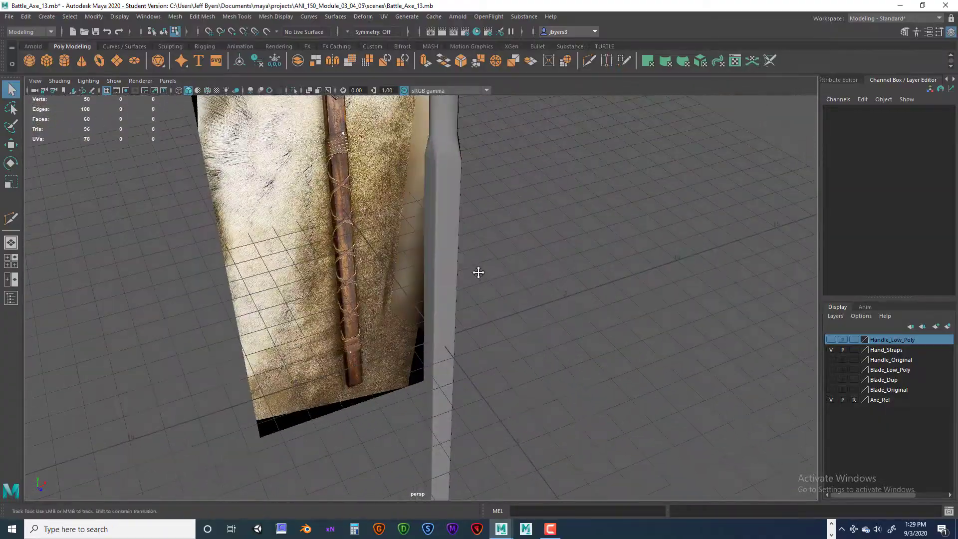
alt+drag(478, 272, 396, 286)
scroll(451, 293, up, 5)
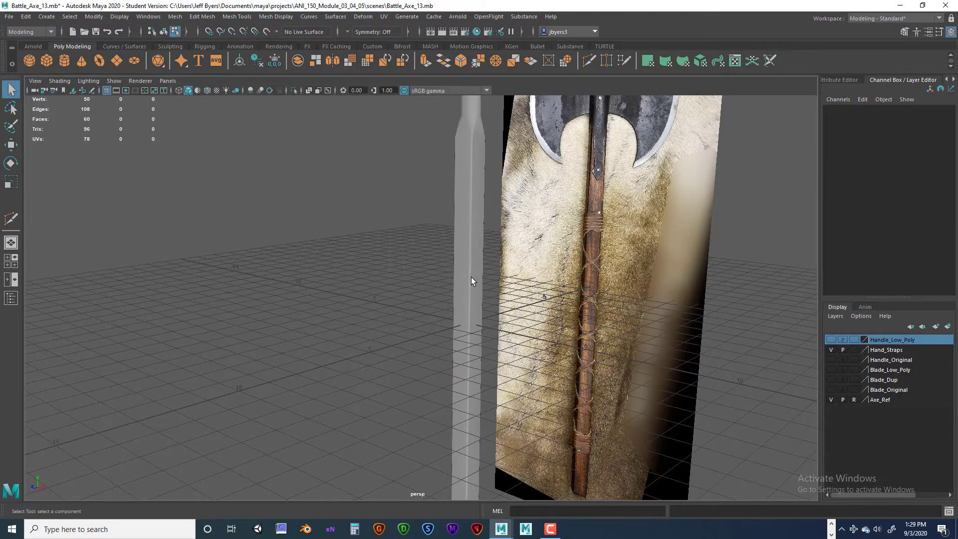
alt+drag(471, 277, 514, 334)
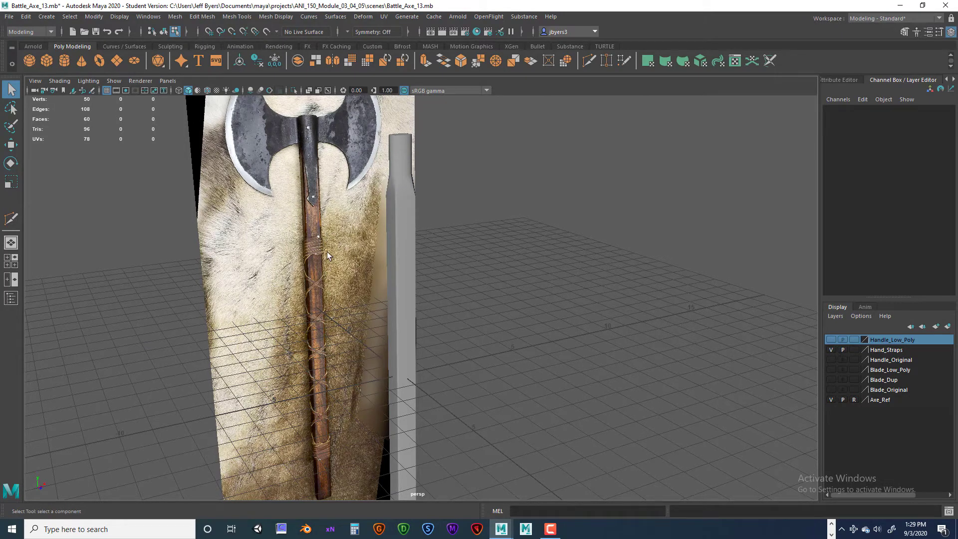
- Show the front view close up on the reference's upper wrap and select the strap copy of the handle
key(space)
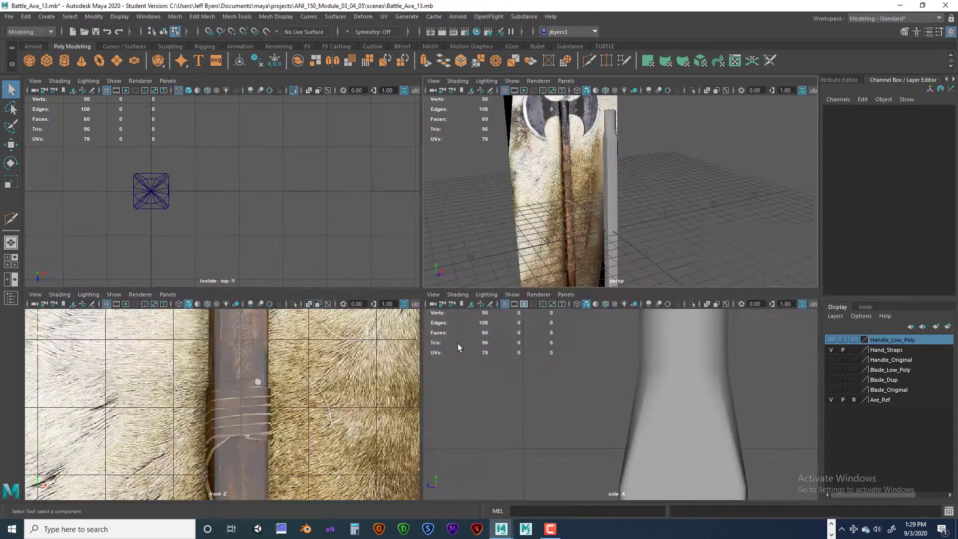
key(space)
scroll(464, 285, down, 5)
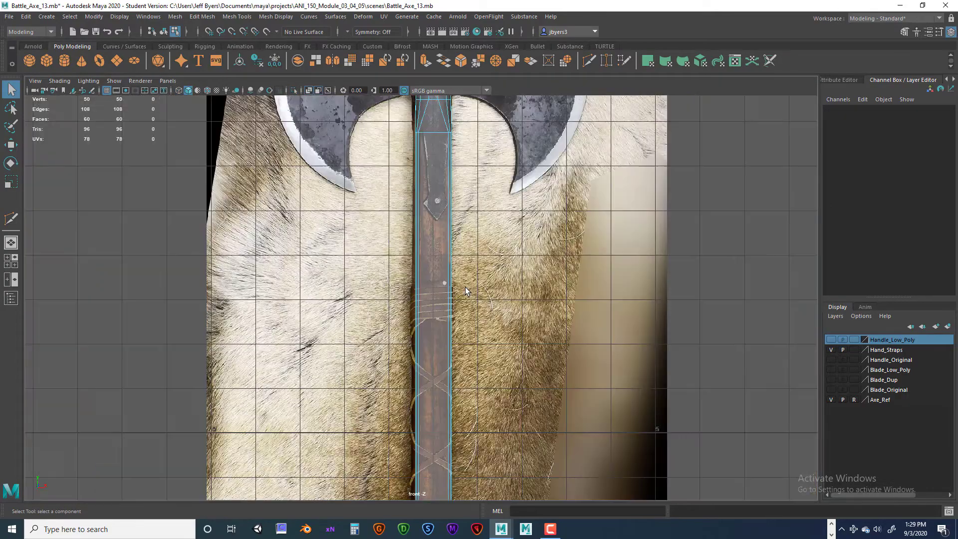
scroll(465, 289, up, 5)
scroll(465, 289, up, 4)
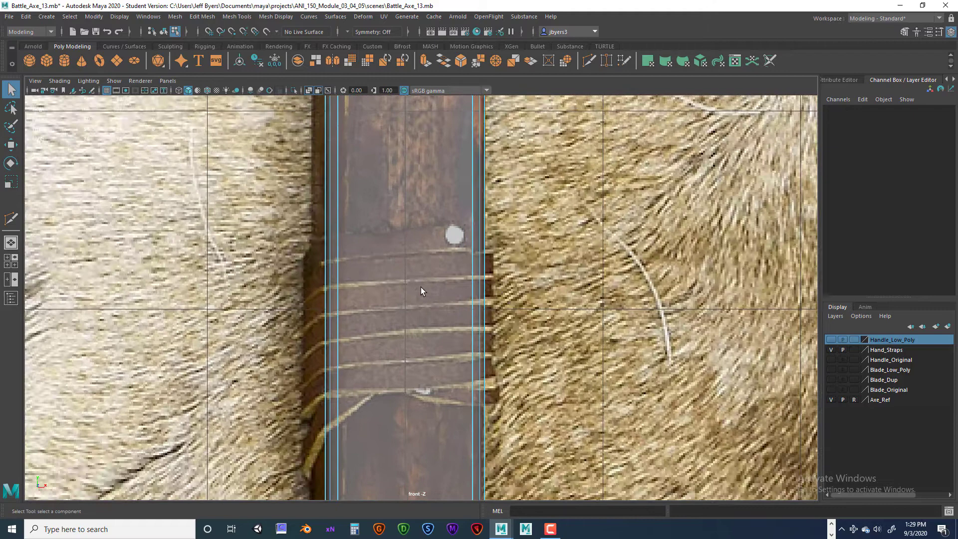
alt+middle_drag(420, 287, 427, 271)
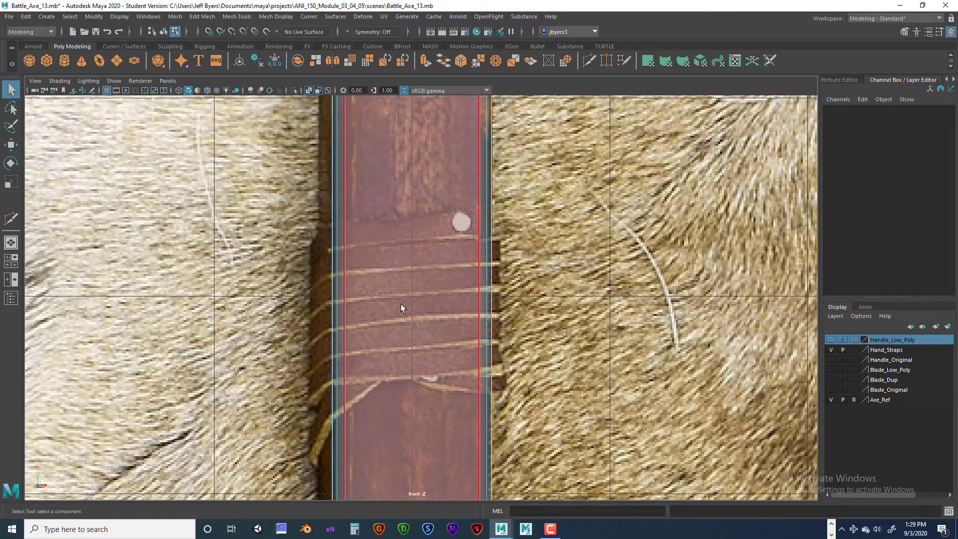
right_drag(407, 268, 397, 307)
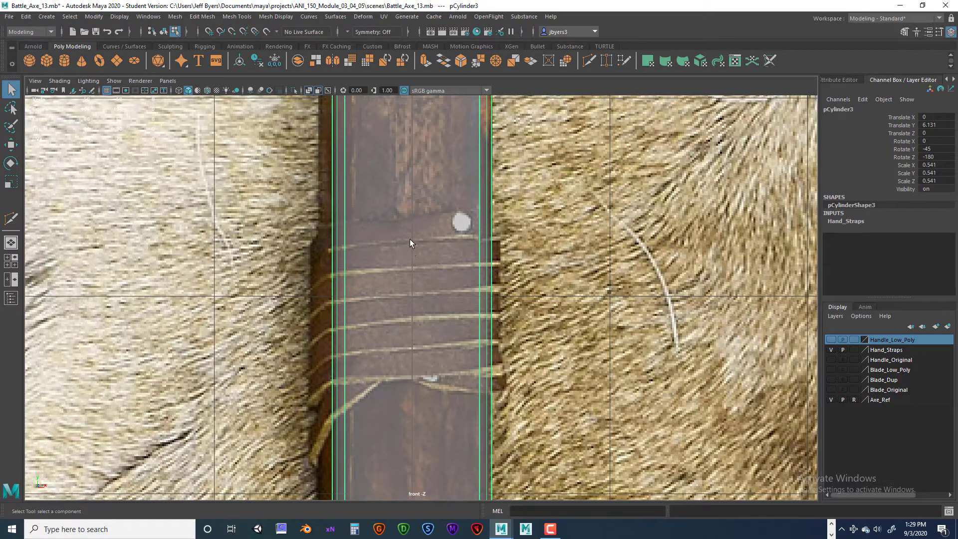
- Use Multi-Cut to slice diagonally through the handle copy along the wrap's top edge and the first cord line below it
shift+right_drag(409, 237, 362, 238)
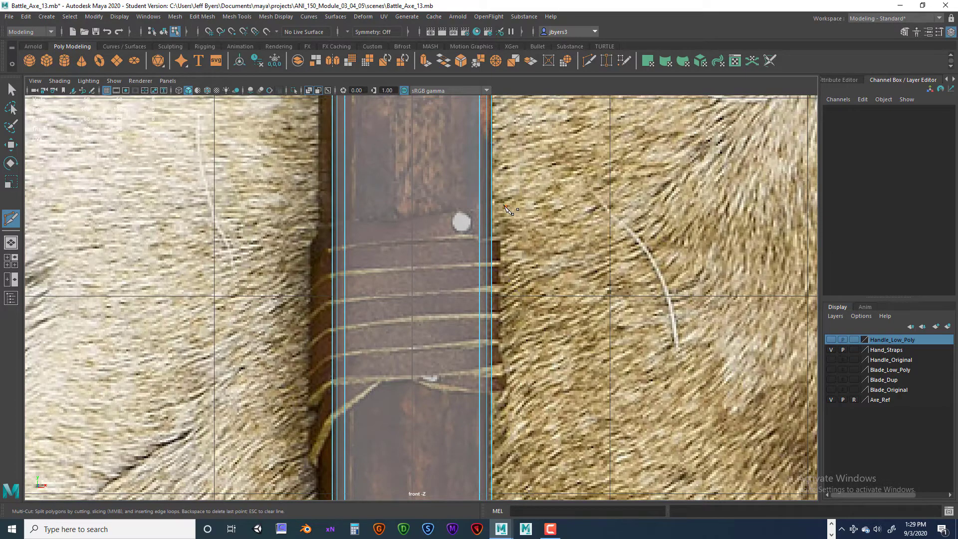
drag(442, 215, 287, 231)
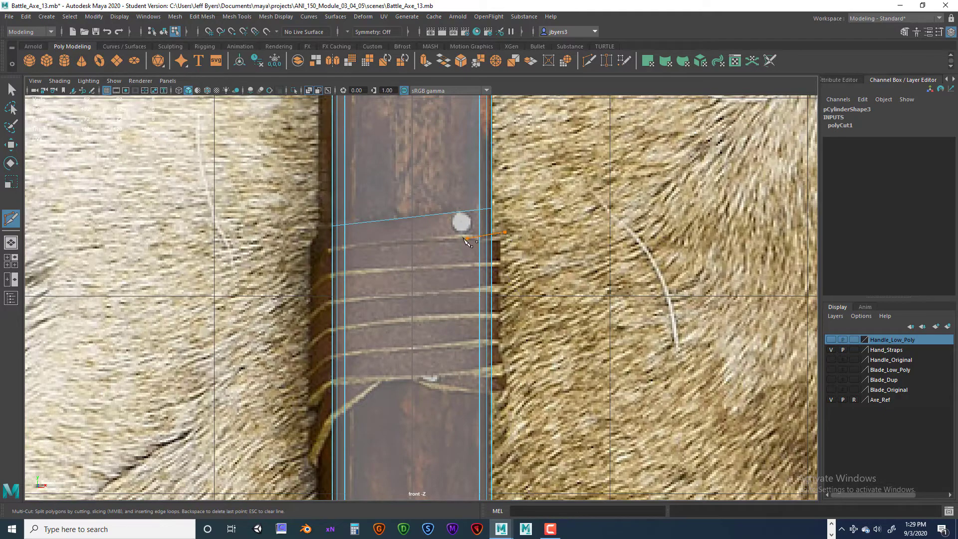
drag(467, 241, 282, 259)
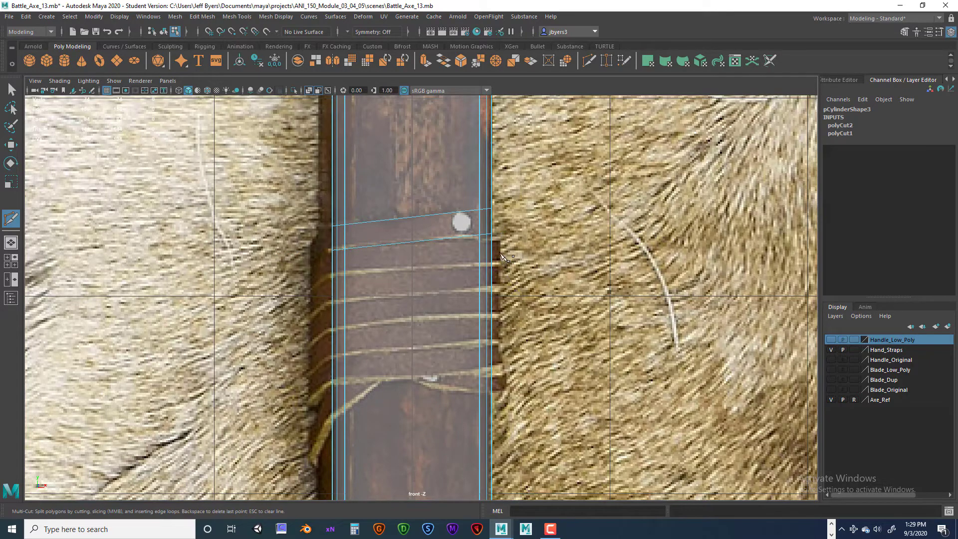
- Use Multi-Cut to slice the handle copy diagonally along the five remaining cord lines of the reference's upper wrap
drag(501, 261, 299, 273)
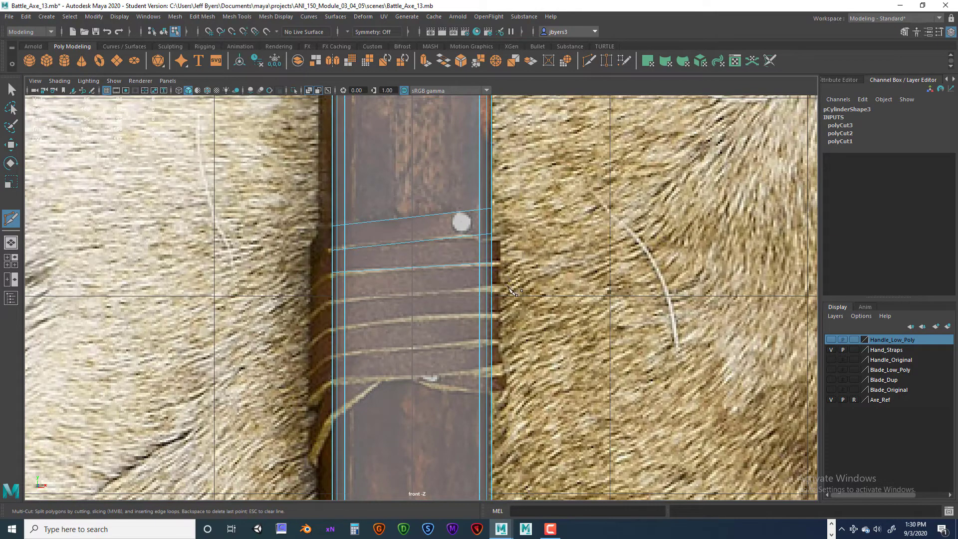
drag(493, 289, 302, 304)
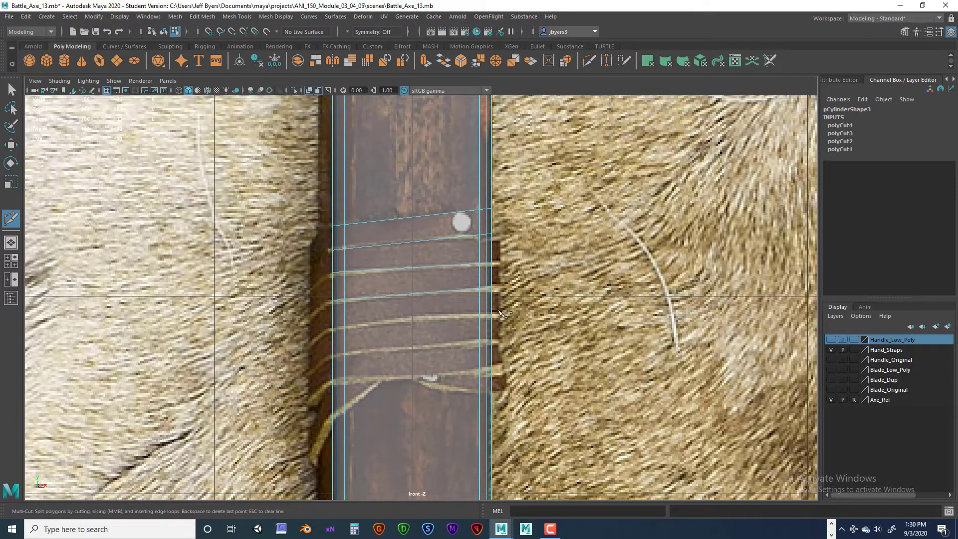
drag(501, 311, 292, 332)
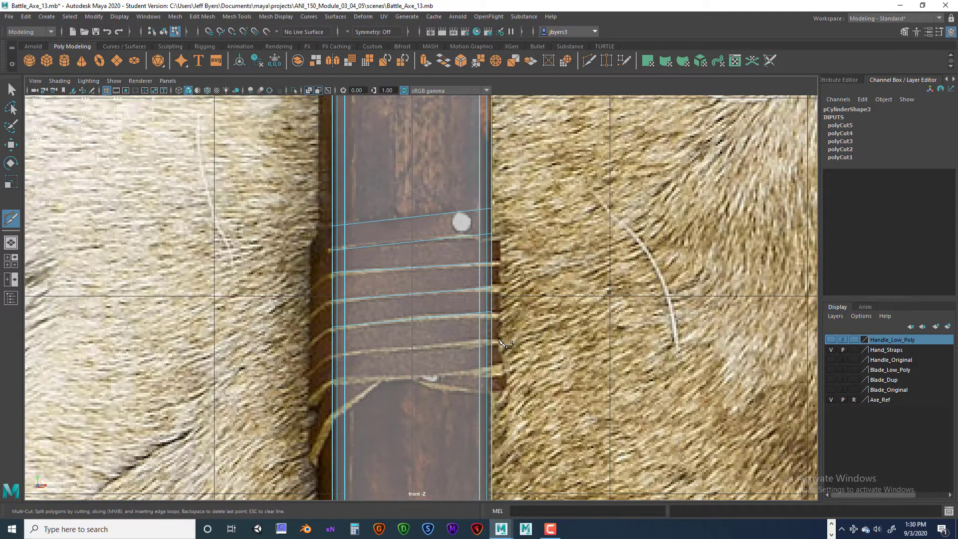
drag(432, 349, 297, 359)
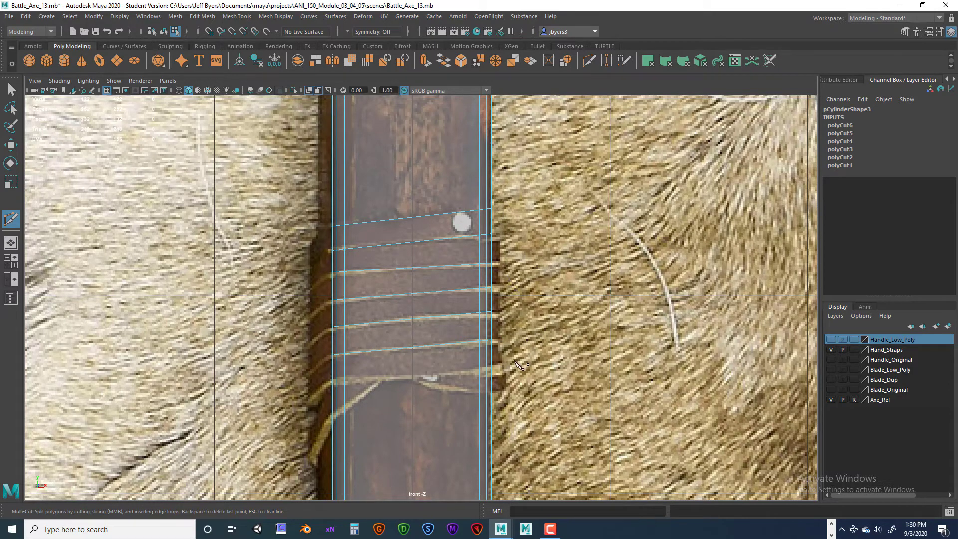
drag(500, 367, 294, 385)
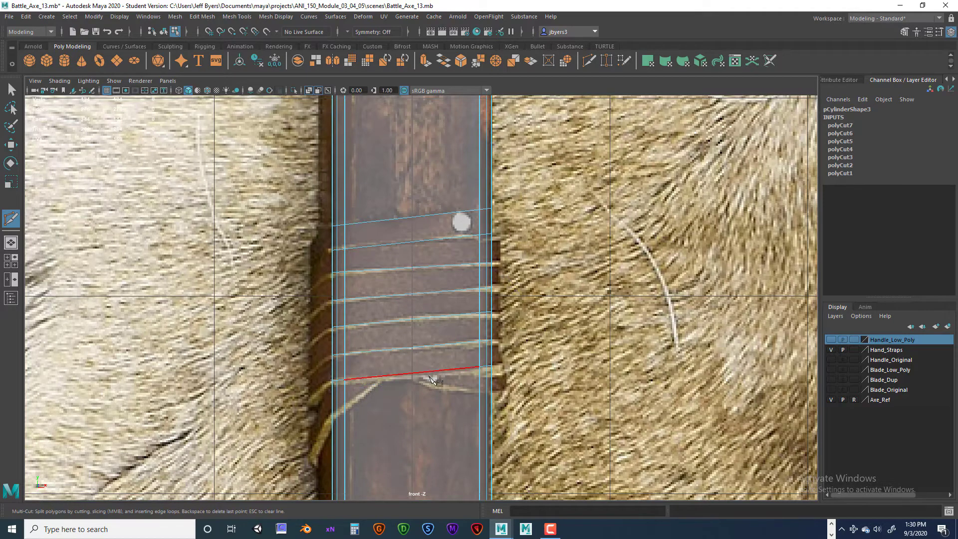
click(344, 380)
key(Escape)
- Slice the handle copy along both edges of the two crossing straps in the first X below the upper wrap
scroll(605, 405, down, 5)
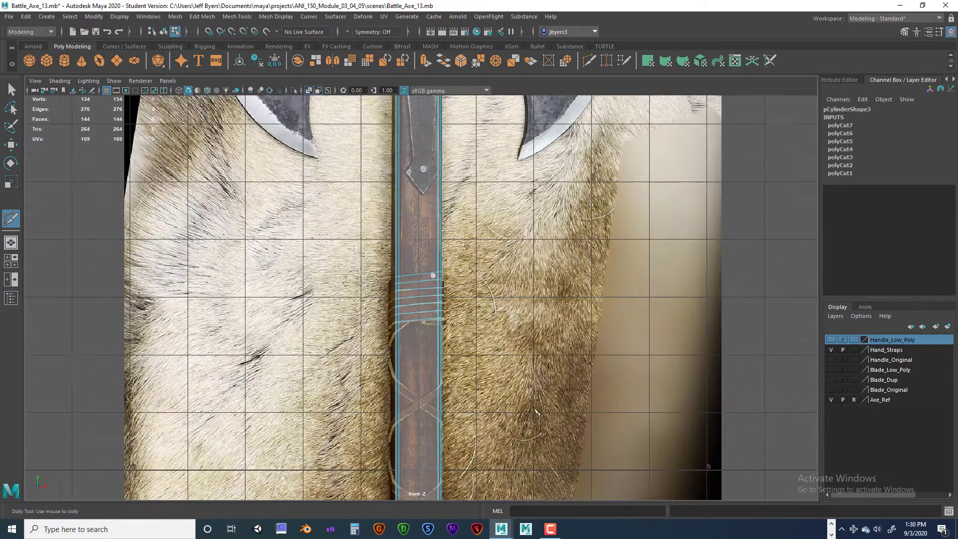
scroll(486, 413, up, 3)
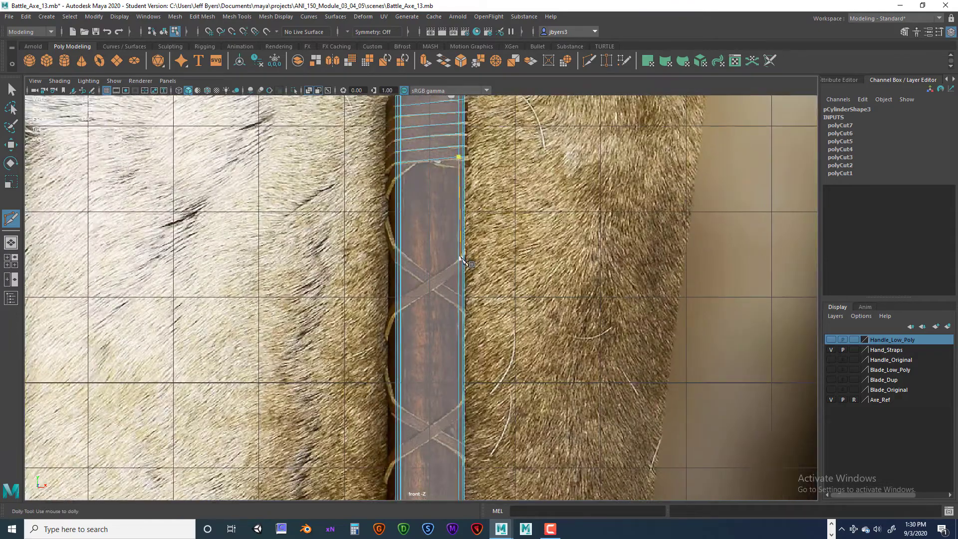
scroll(481, 246, up, 4)
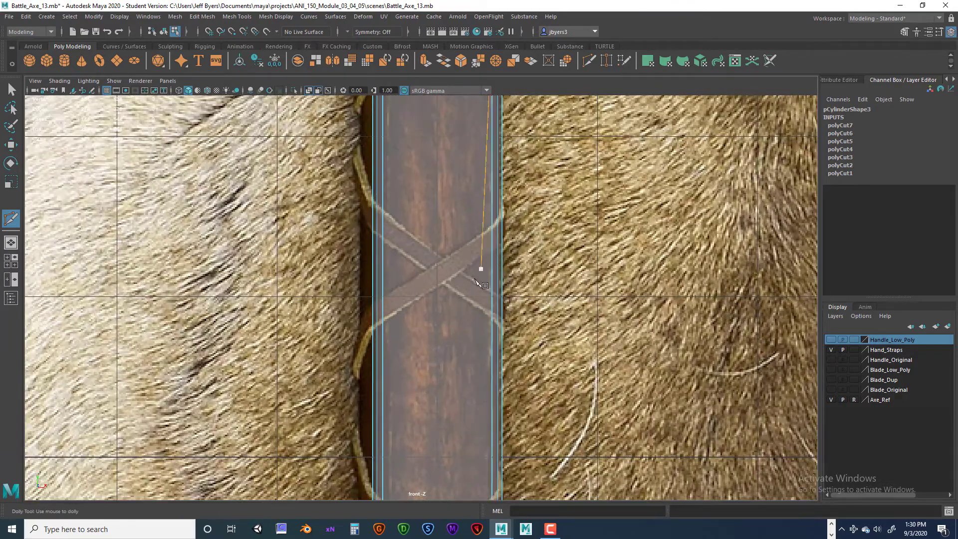
alt+middle_drag(507, 224, 483, 277)
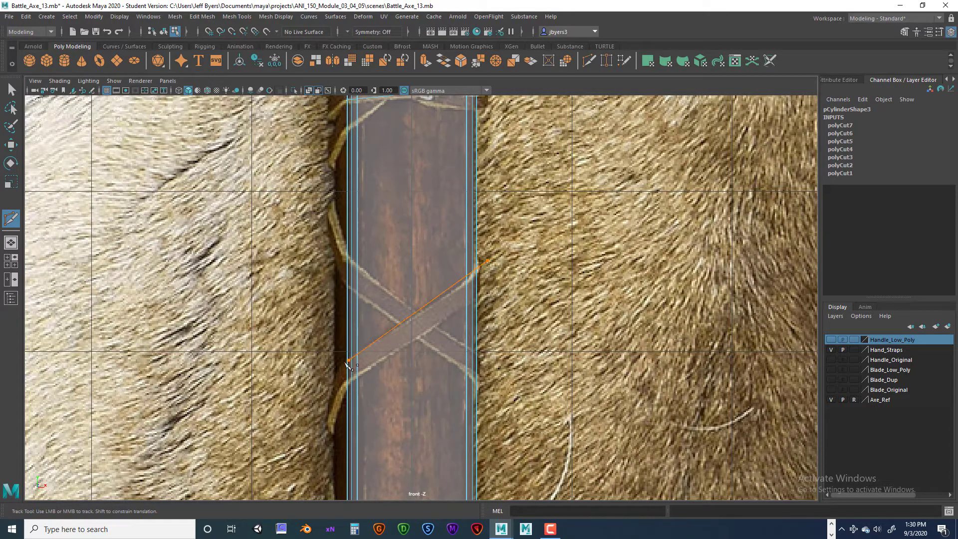
drag(319, 382, 320, 382)
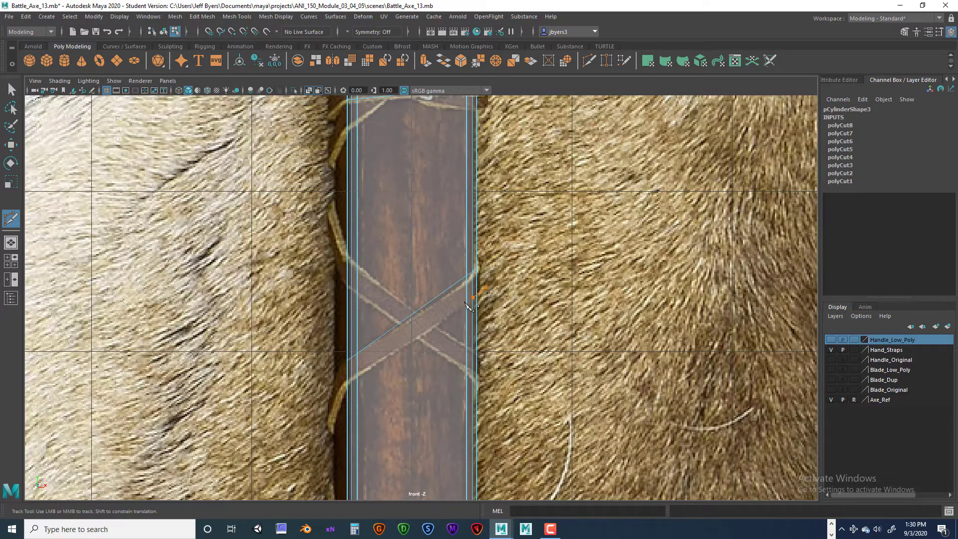
click(333, 396)
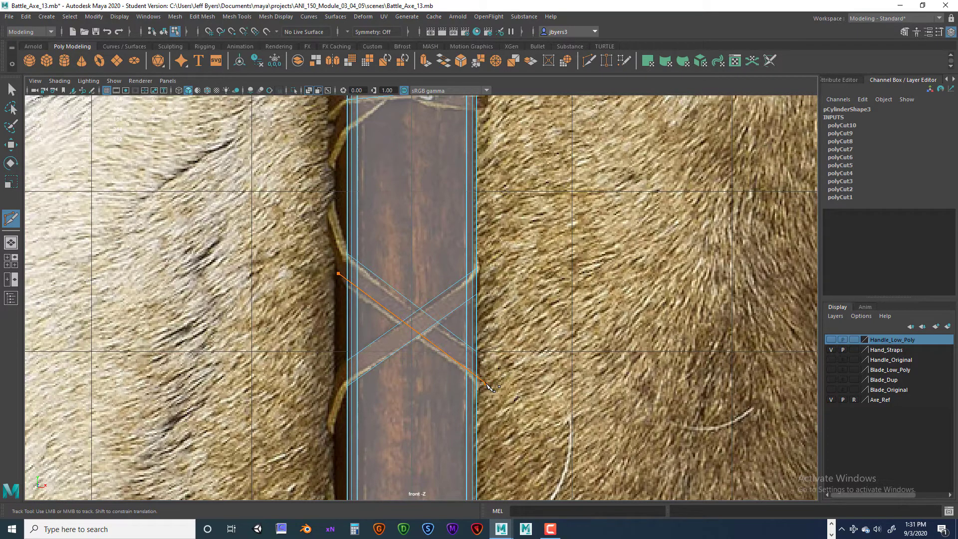
drag(491, 389, 492, 384)
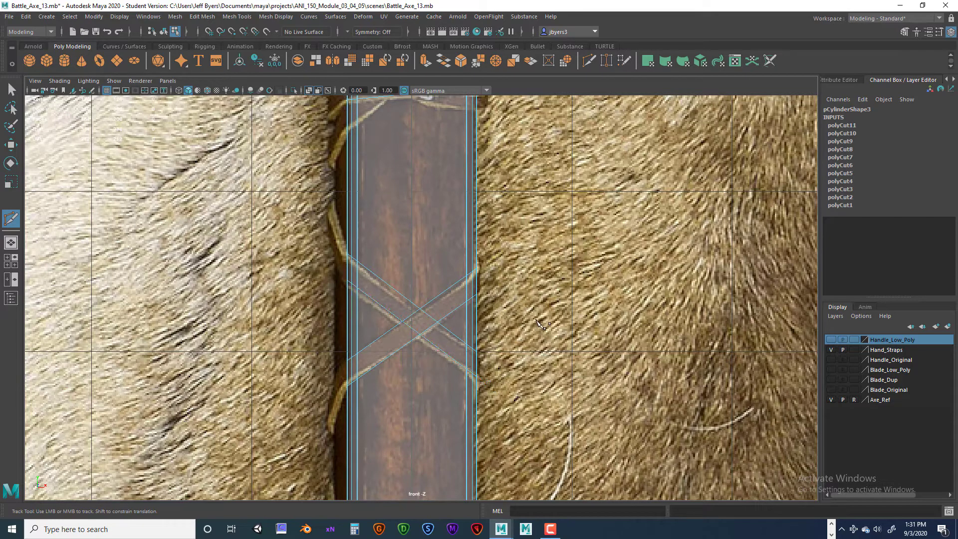
- Slice the handle copy along both edges of each strap in the second X crossing down the handle
alt+middle_drag(514, 400, 504, 189)
alt+middle_drag(513, 324, 505, 249)
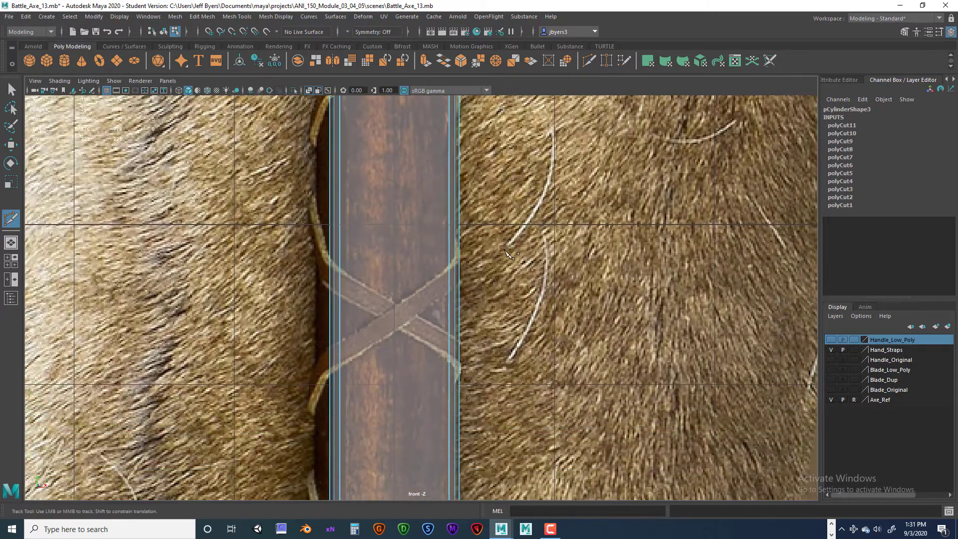
drag(468, 257, 310, 363)
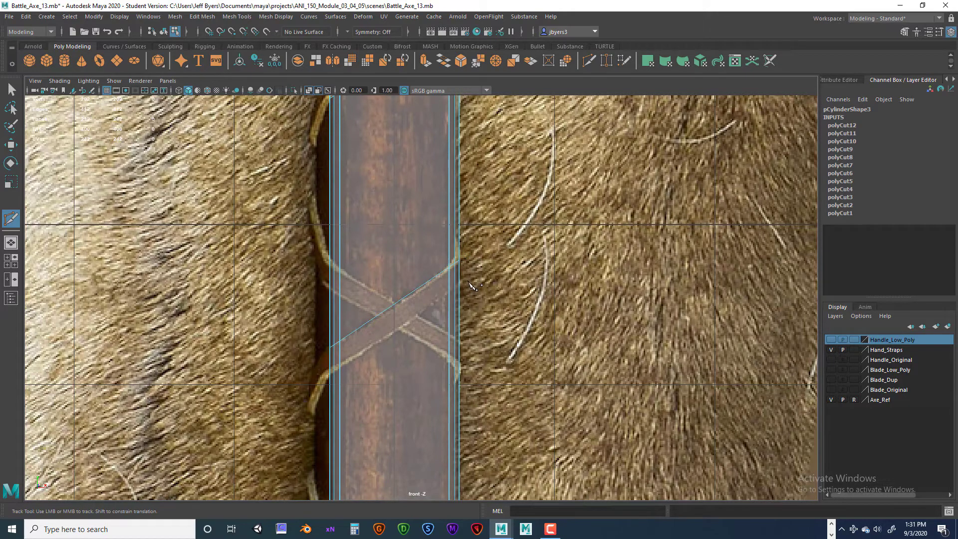
drag(468, 283, 309, 389)
drag(314, 246, 478, 354)
drag(320, 278, 477, 381)
alt+middle_drag(488, 321, 487, 206)
alt+middle_drag(480, 426, 473, 275)
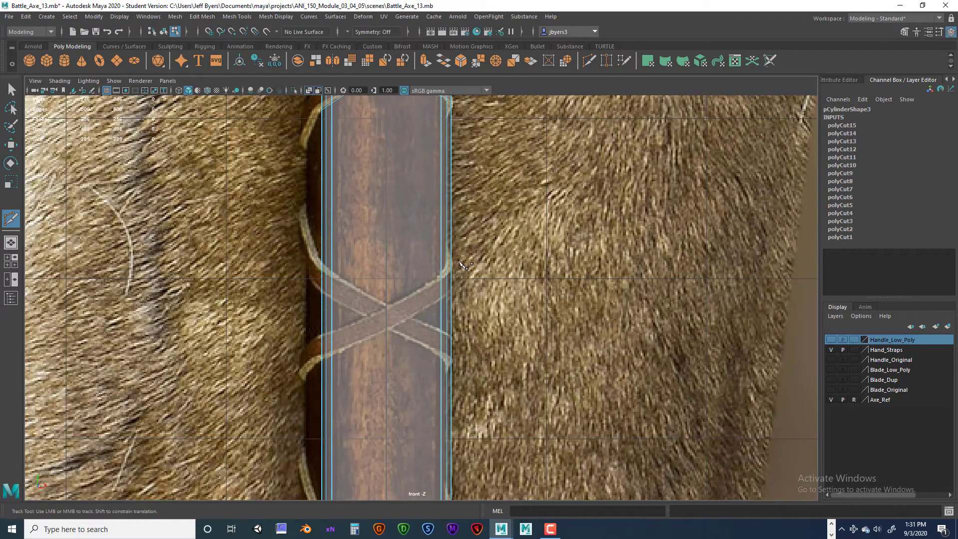
drag(459, 261, 301, 342)
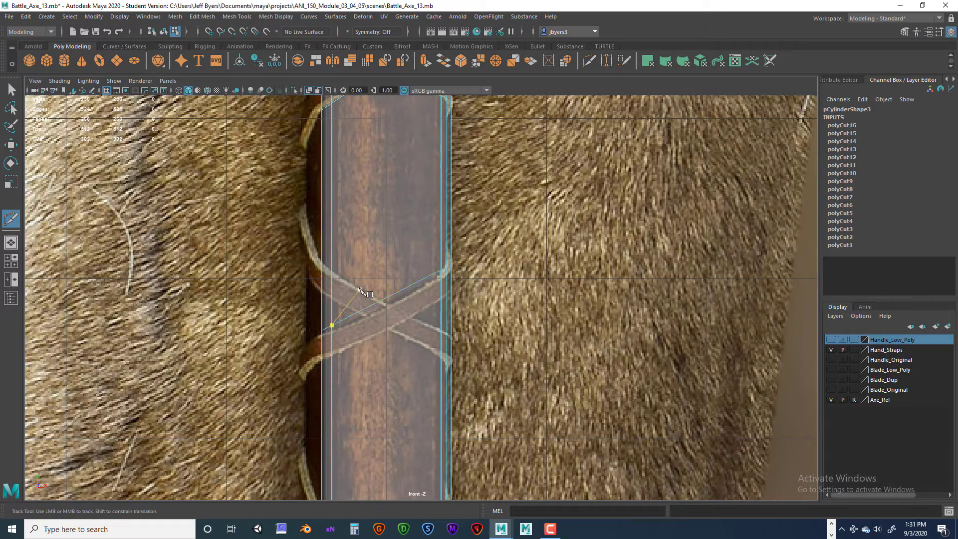
key(Delete)
key(Delete)
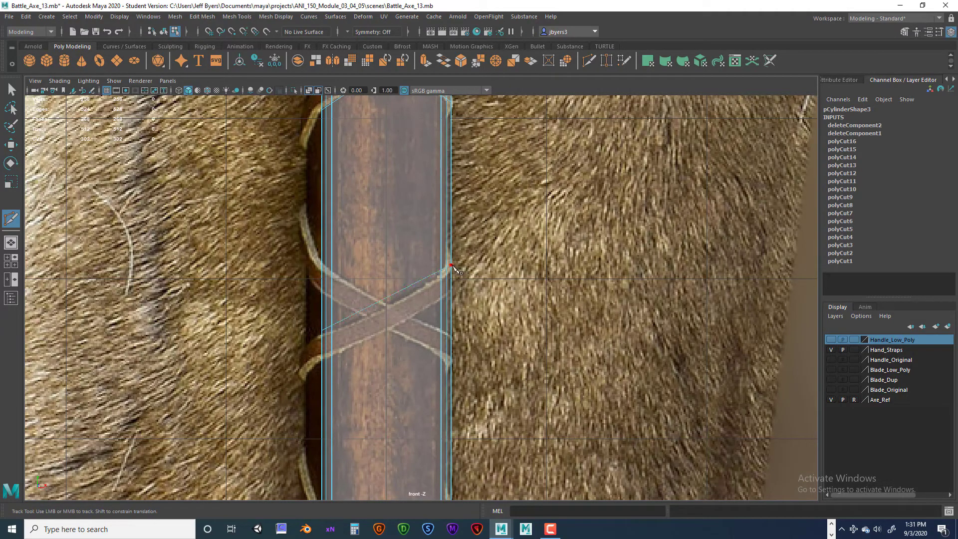
key(ctrl+z)
key(ctrl+z)
key(ctrl+z)
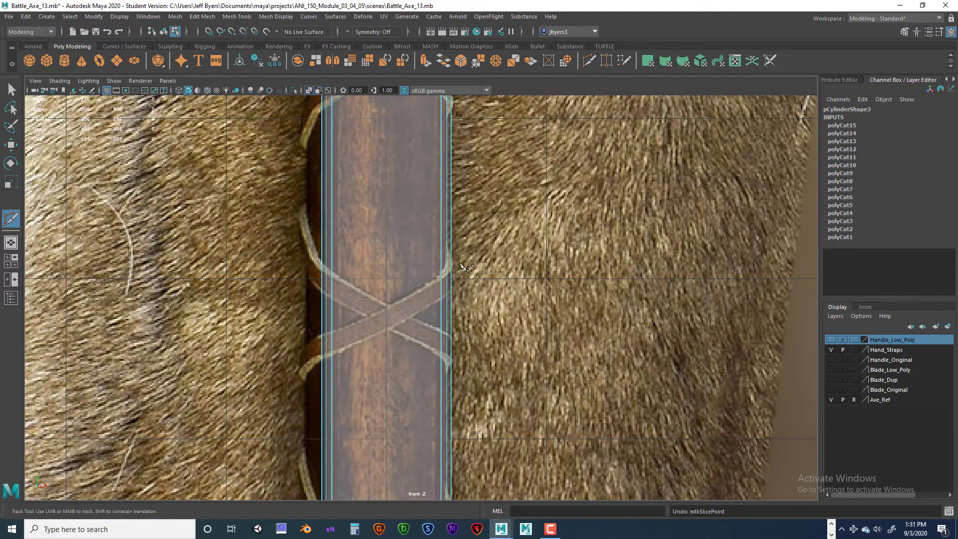
- Make four slices through the handle copy along the strap edges of the third X crossing
drag(466, 270, 299, 352)
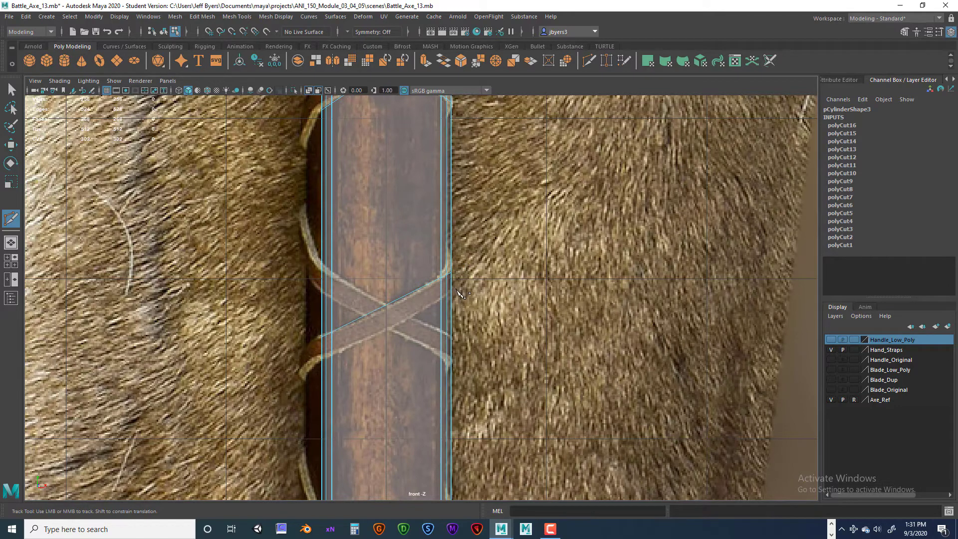
drag(457, 290, 380, 334)
drag(313, 360, 314, 361)
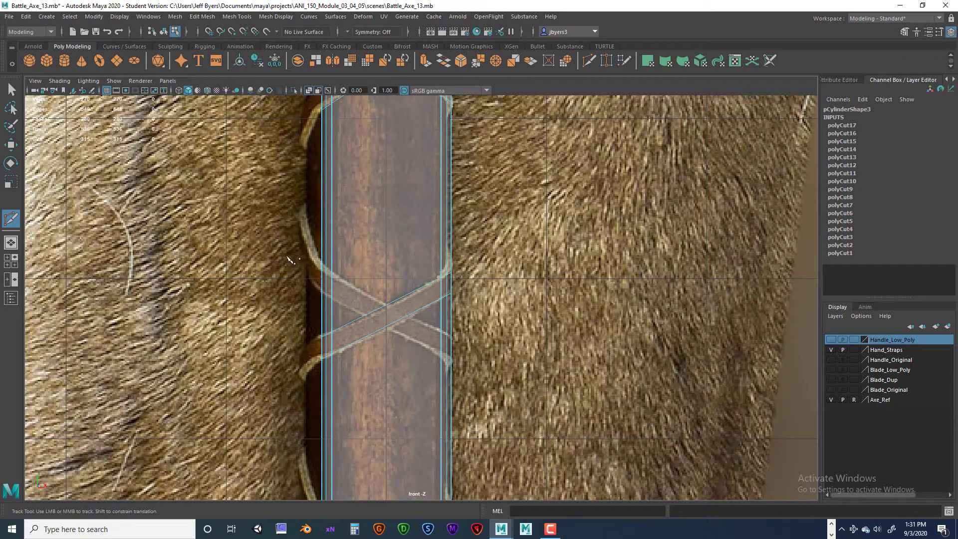
drag(315, 257, 469, 346)
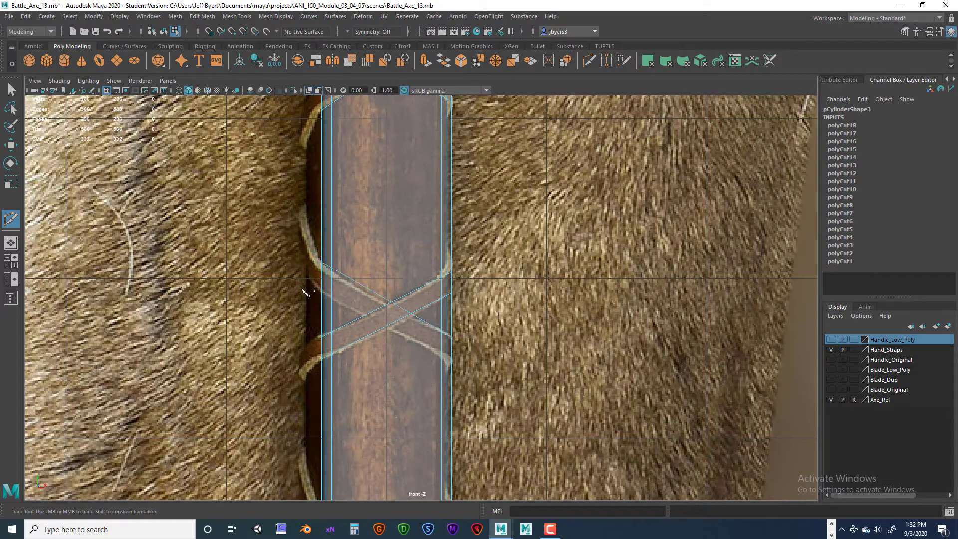
drag(316, 287, 466, 371)
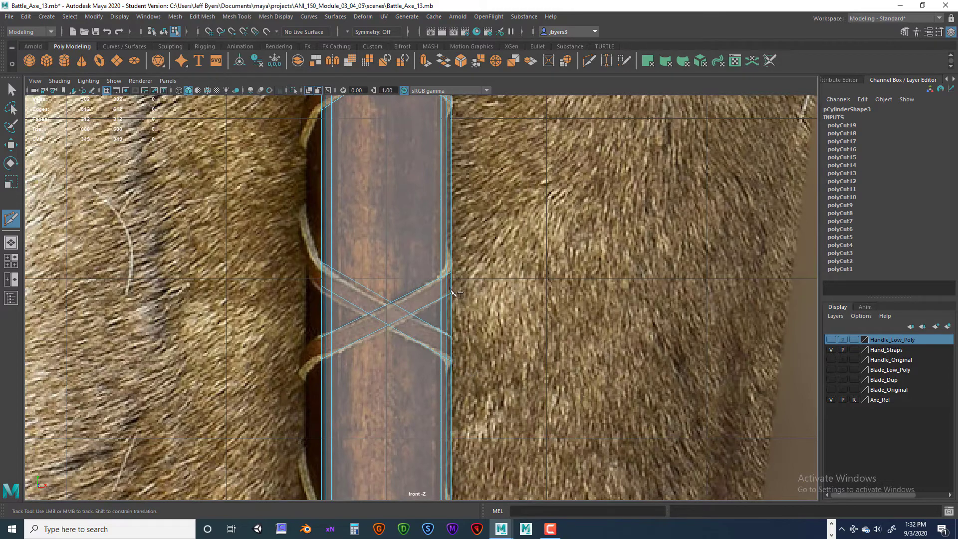
- Cut the fourth X crossing into the handle copy with four slices following the reference's strap edges
alt+middle_drag(477, 317, 477, 290)
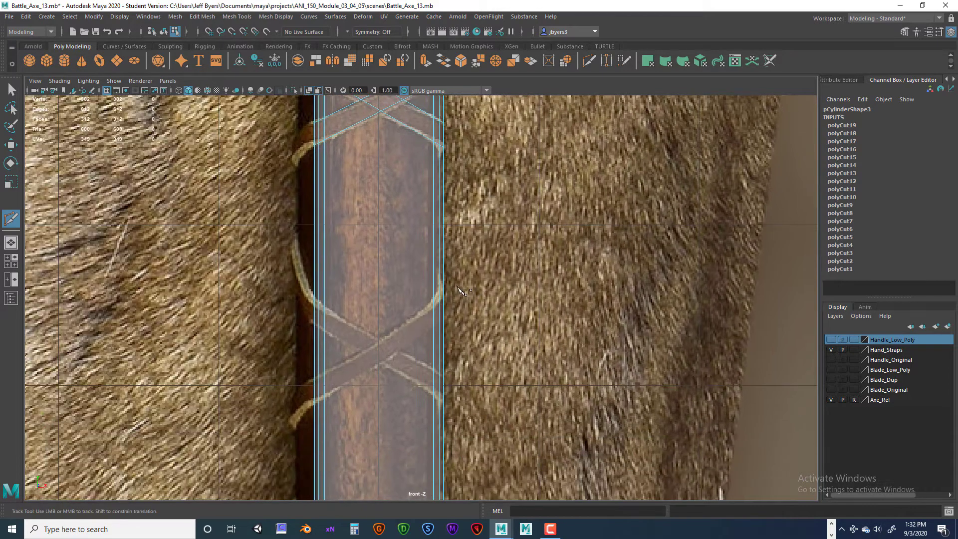
drag(456, 284, 299, 392)
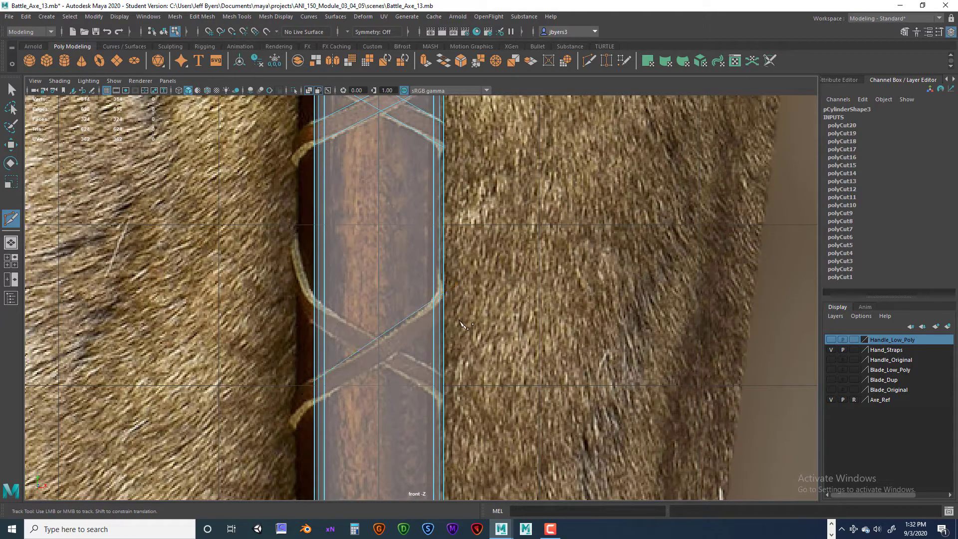
drag(451, 315, 307, 412)
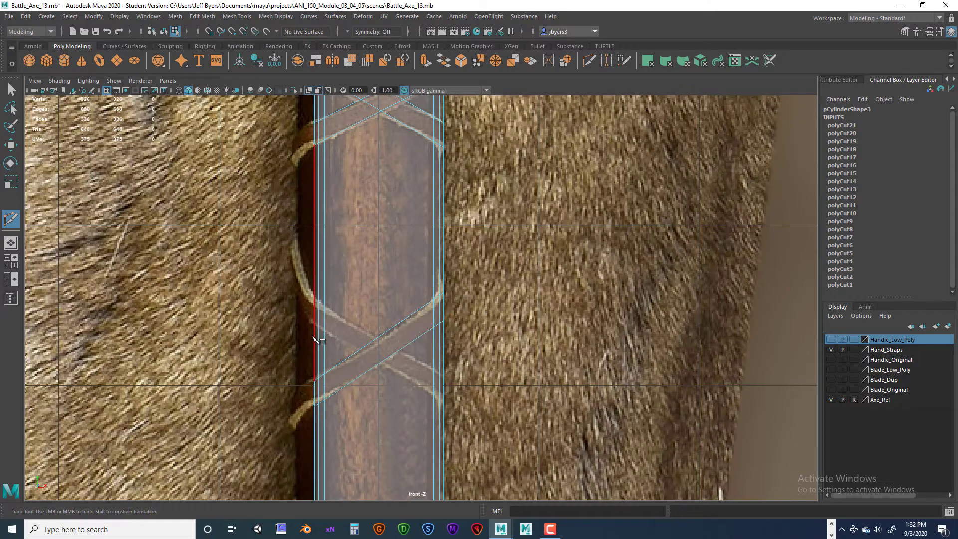
drag(307, 294, 483, 402)
drag(309, 323, 452, 404)
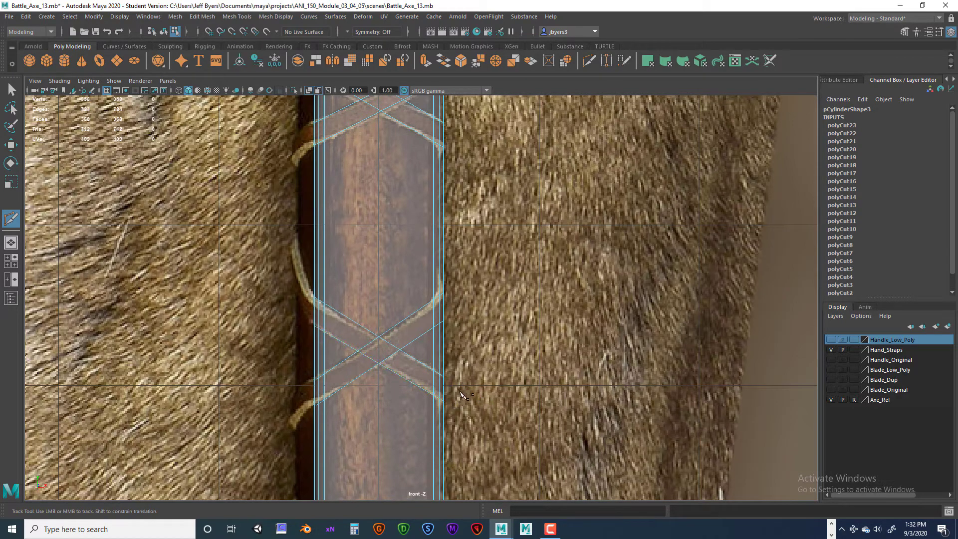
- Cut the fifth X crossing into the handle copy with four slices along its diagonal strap edges
alt+middle_drag(477, 373, 456, 208)
mouse_move(441, 424)
alt+middle_down()
mouse_move(440, 327)
mouse_move(456, 256)
alt+middle_up()
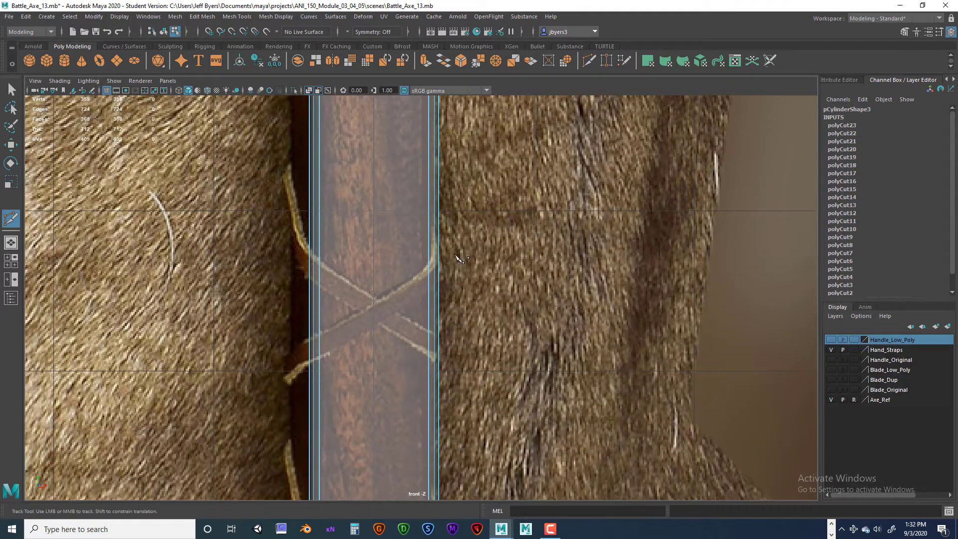
drag(439, 260, 292, 351)
drag(445, 282, 289, 381)
drag(302, 246, 461, 349)
drag(303, 273, 445, 368)
- Slice the handle copy diagonally along the lower wrap's bottom edge and the two cord lines above it
alt+middle_drag(460, 384, 448, 181)
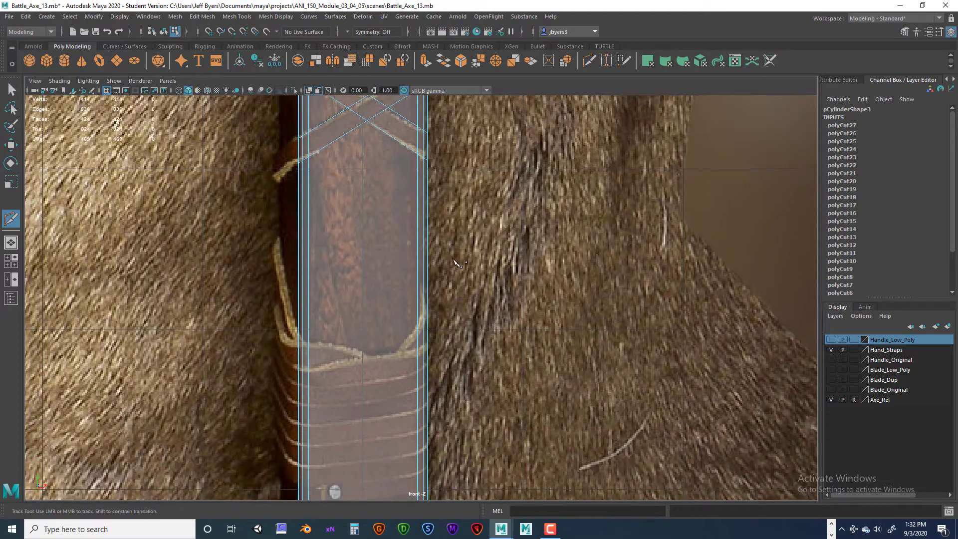
alt+middle_drag(466, 364, 485, 258)
alt+middle_drag(468, 337, 478, 316)
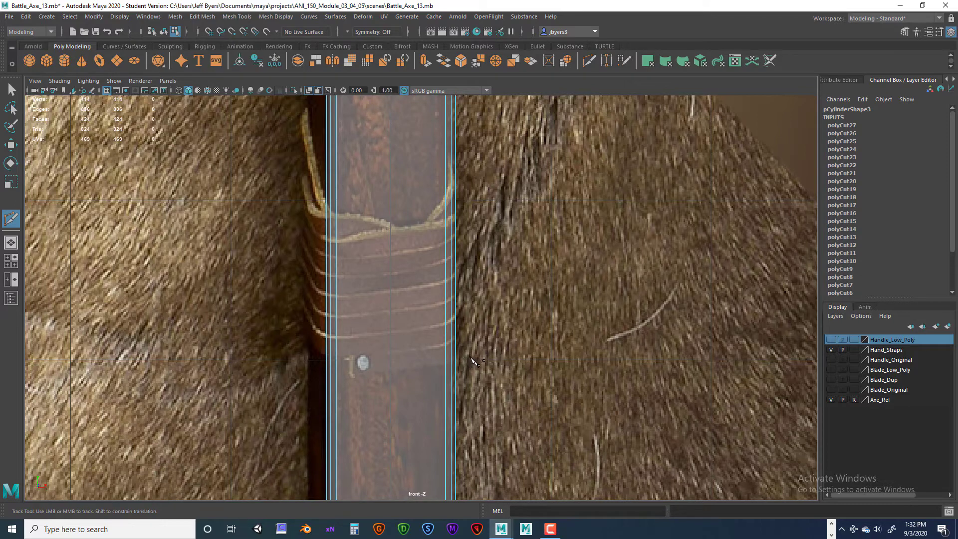
click(455, 359)
click(327, 381)
right_click(310, 390)
click(459, 338)
click(298, 361)
right_click(299, 363)
click(461, 315)
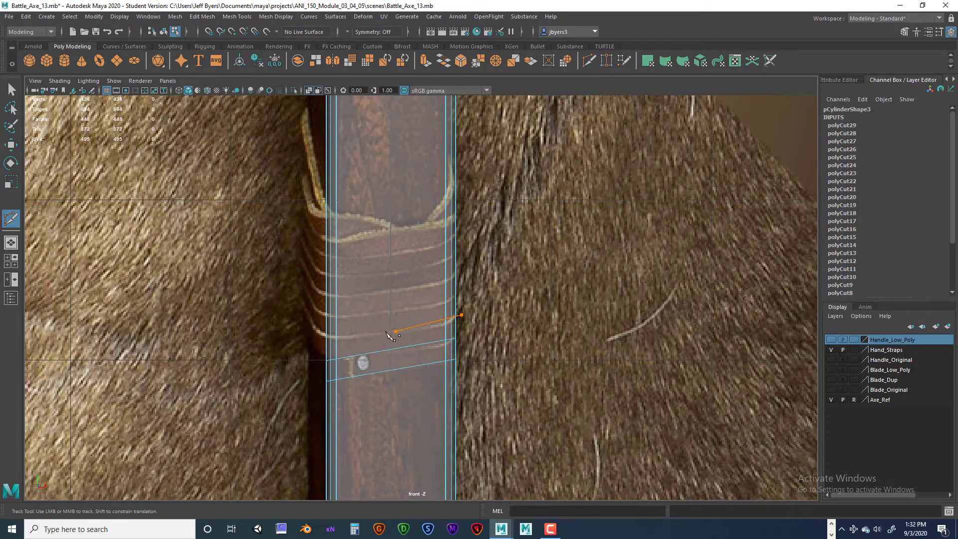
click(308, 341)
right_click(309, 342)
- Continue up the lower wrap with five more diagonal slices through the handle copy, ending at the wrap's top edge
click(465, 296)
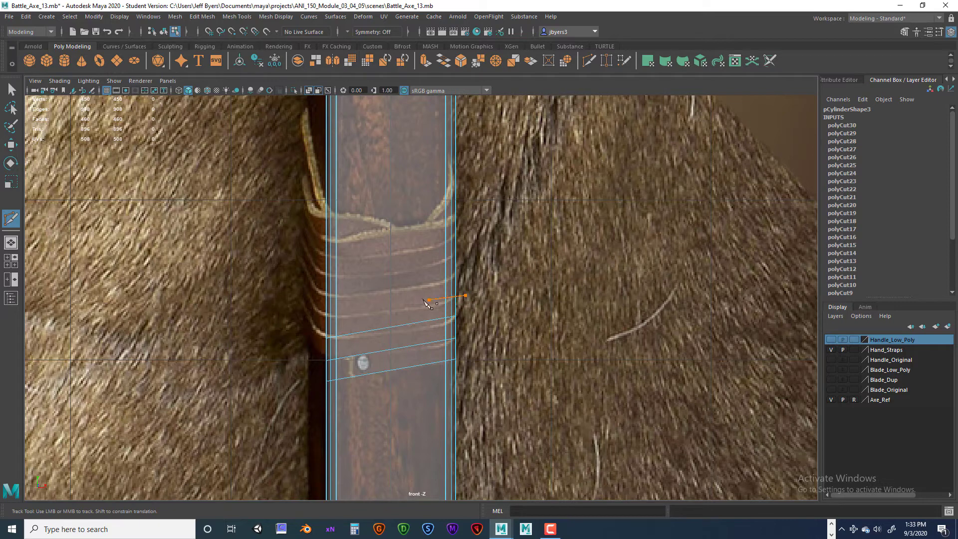
click(311, 322)
right_click(312, 322)
click(467, 274)
click(310, 301)
right_click(310, 302)
click(310, 283)
right_click(310, 284)
click(465, 237)
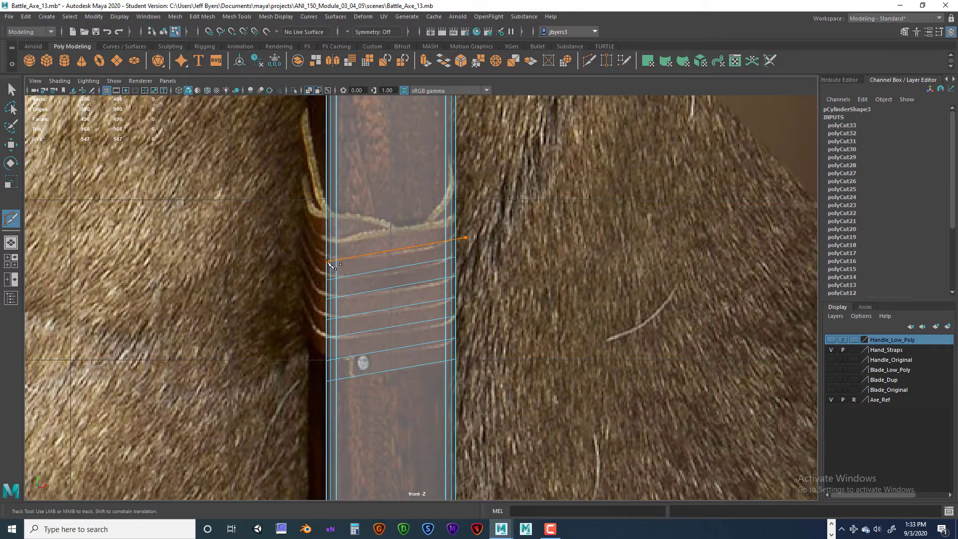
click(312, 266)
right_click(313, 267)
click(319, 245)
right_click(320, 245)
- Leave the slicing tool and select an upper diagonal edge loop of the first X crossing in the perspective view
scroll(545, 314, down, 6)
scroll(530, 284, up, 4)
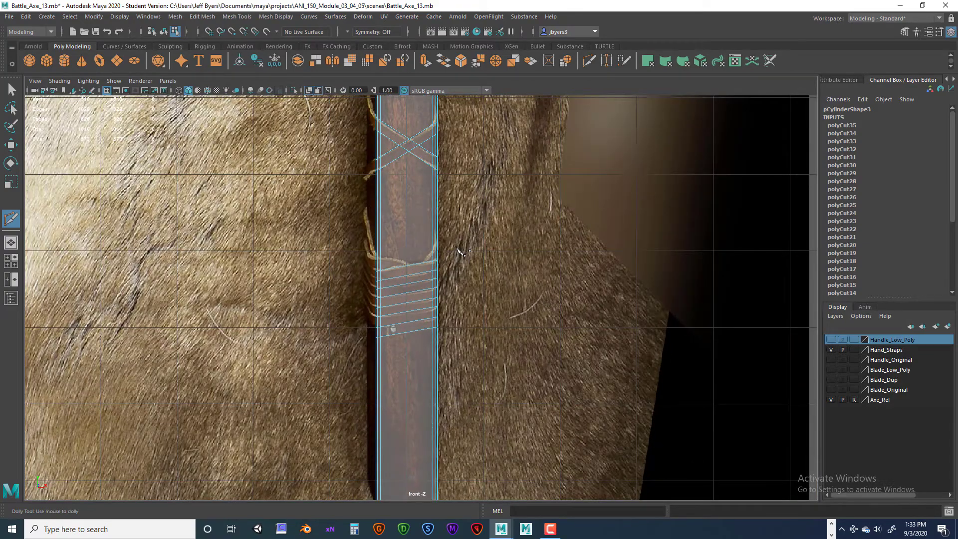
key(q)
key(space)
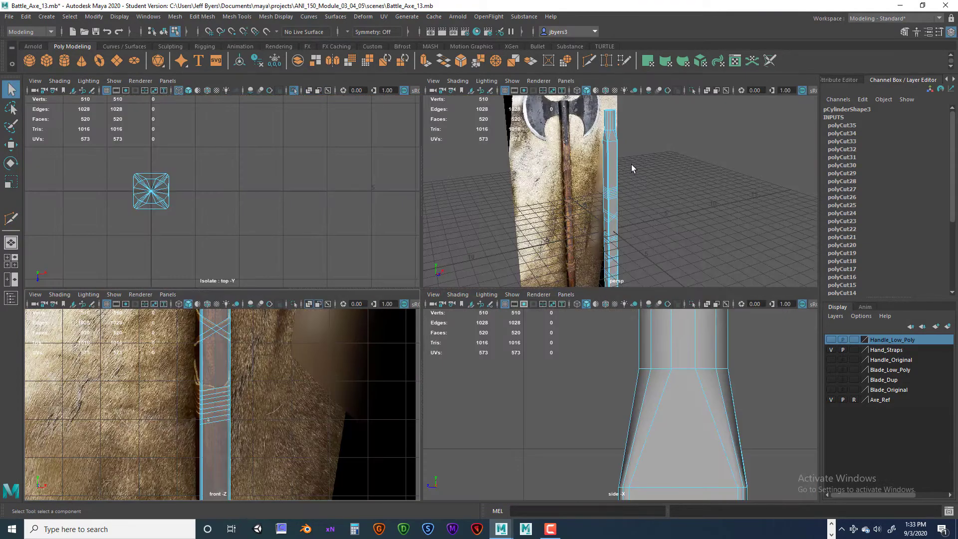
key(space)
alt+drag(448, 328, 387, 252)
key(super)
key(super)
mouse_move(419, 234)
right_down()
mouse_move(396, 235)
mouse_move(405, 218)
mouse_move(429, 237)
right_up()
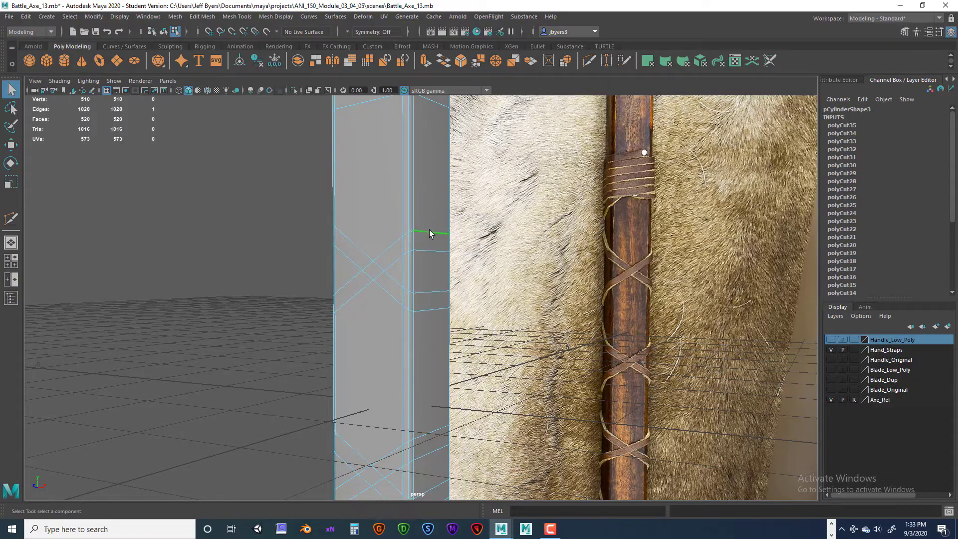
double_click(429, 234)
mouse_move(430, 248)
alt+mouse_down()
mouse_move(543, 241)
mouse_move(607, 258)
mouse_move(342, 250)
mouse_move(452, 257)
mouse_move(357, 254)
mouse_move(438, 255)
alt+mouse_up()
key(super)
key(super)
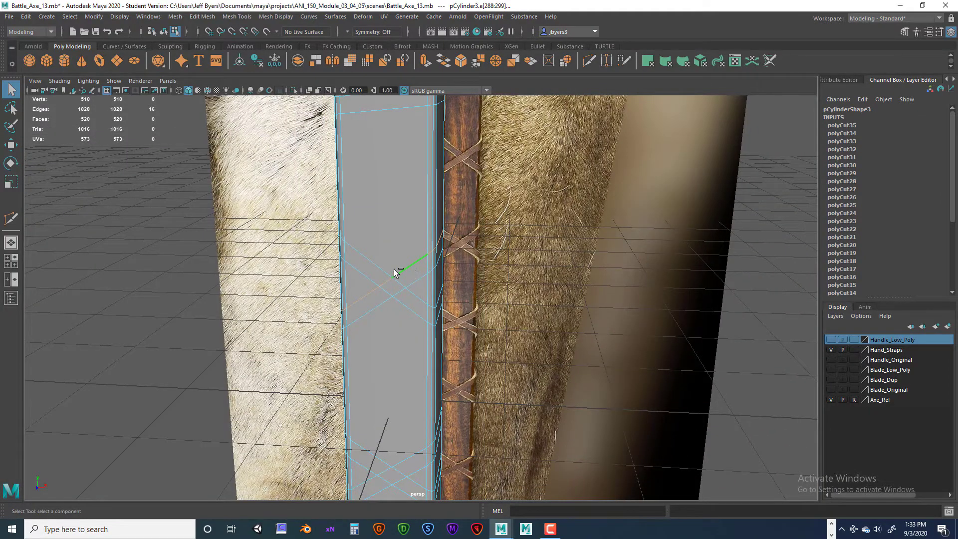
- Use Slide Edge to move the first X crossing's two upper diagonal edge loops down, narrowing both straps
shift+right_drag(397, 273, 398, 351)
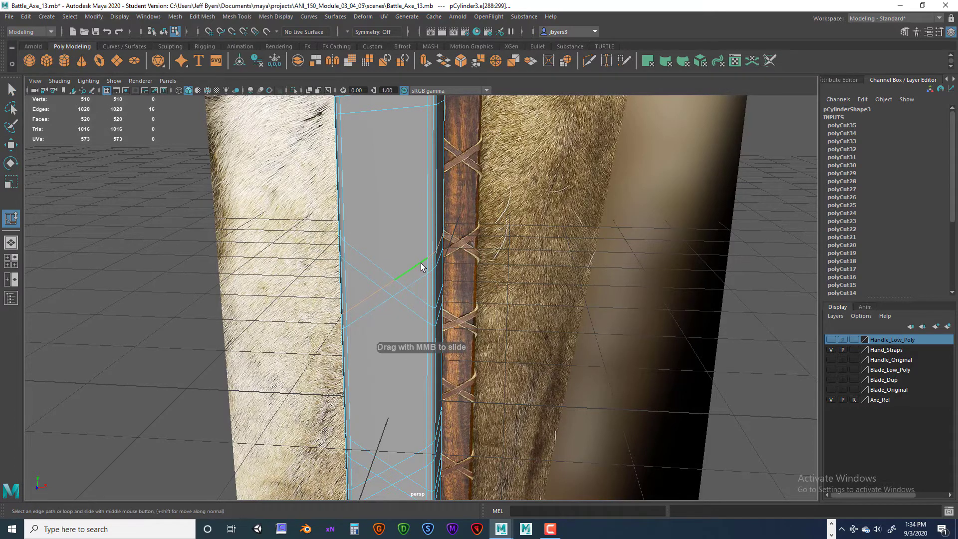
alt+drag(447, 266, 420, 278)
click(415, 272)
middle_drag(415, 268, 394, 264)
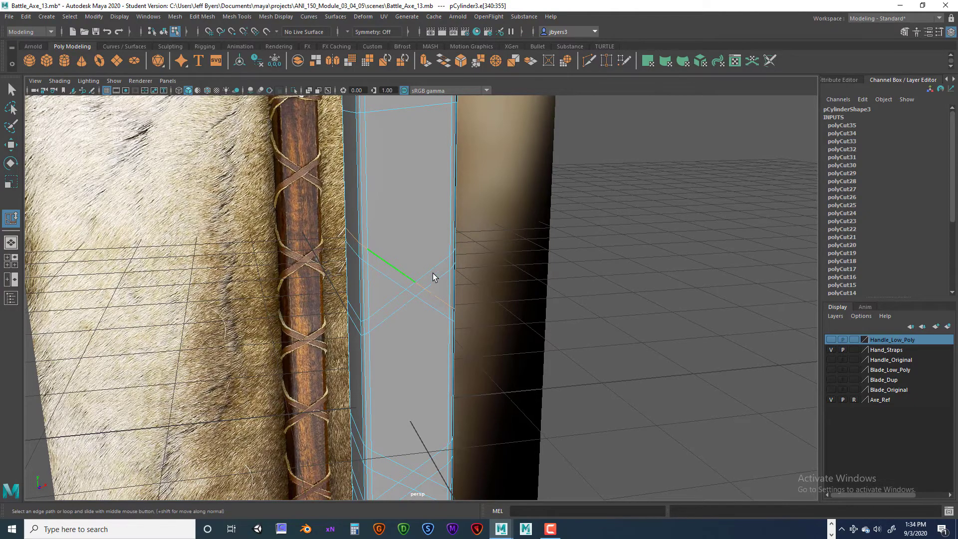
alt+drag(433, 277, 428, 339)
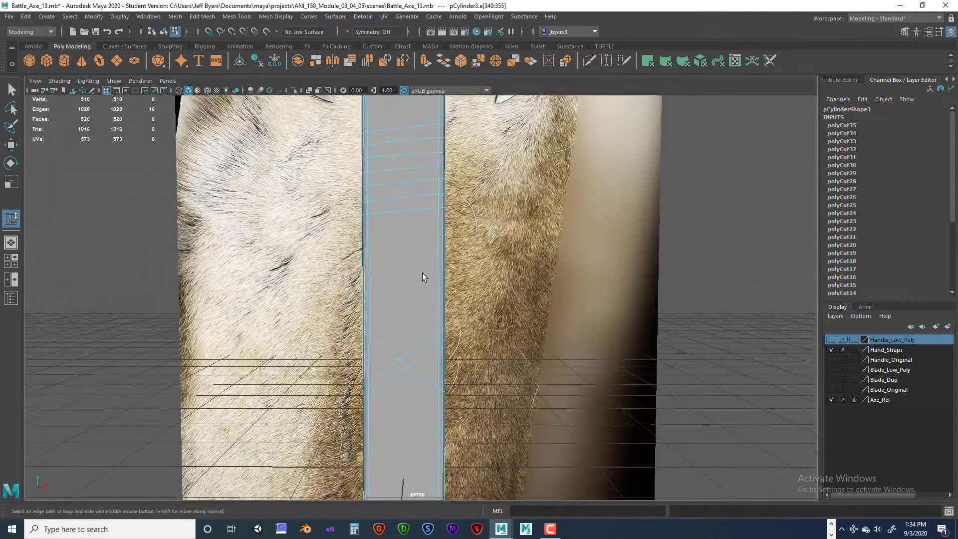
- Slide the upper diagonal edge loops of the second, third and fourth X crossings down to narrow their straps
alt+middle_drag(420, 276, 415, 196)
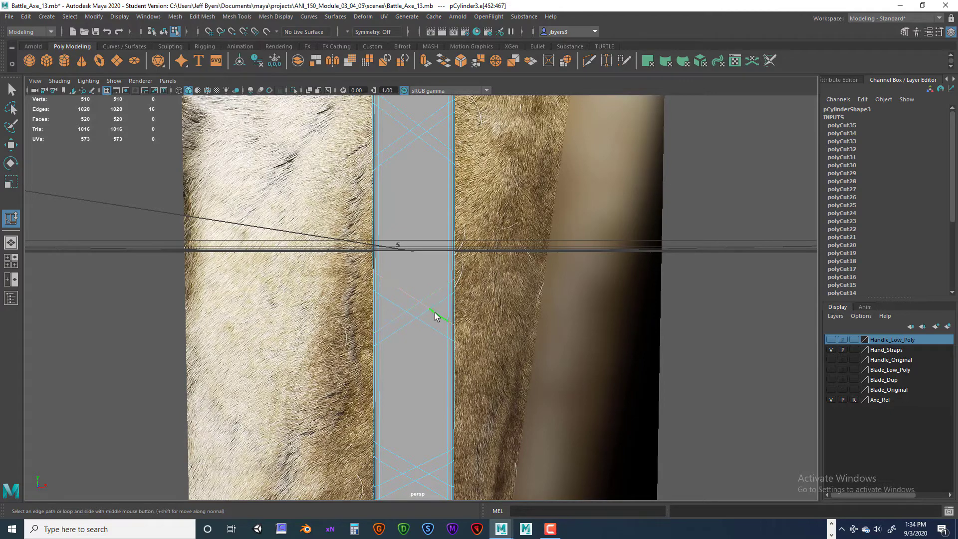
alt+middle_drag(408, 171, 409, 170)
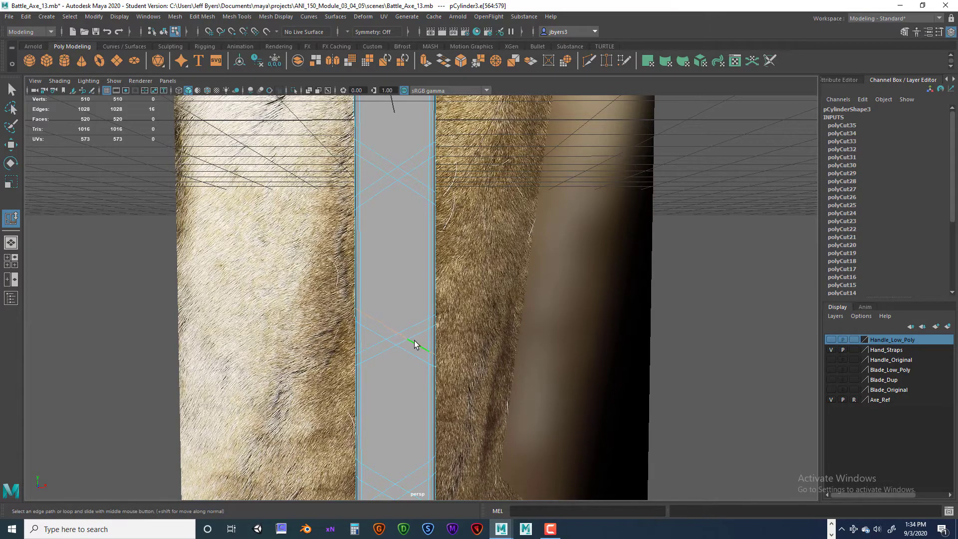
alt+middle_drag(416, 293, 412, 214)
alt+middle_drag(415, 311, 424, 206)
scroll(424, 286, up, 1)
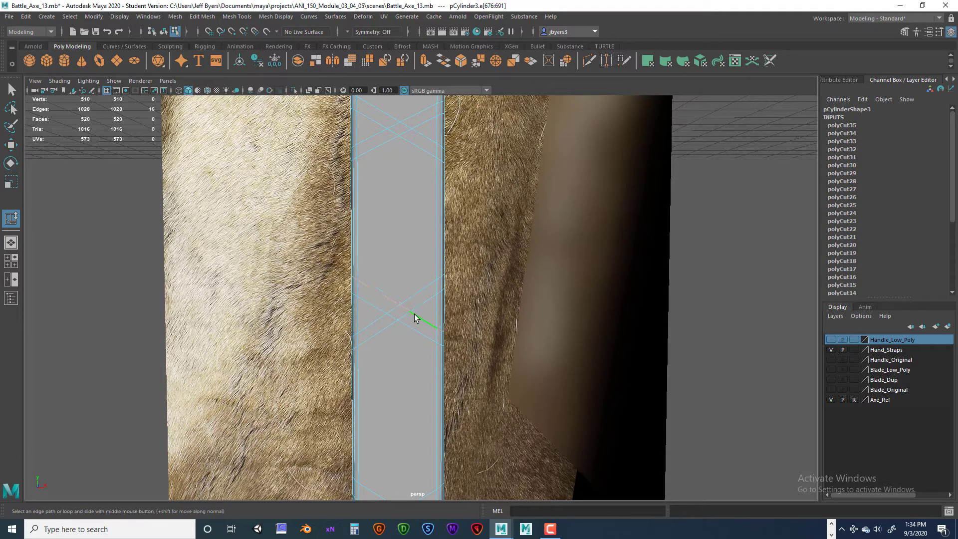
- Slide the fifth X crossing's two upper diagonal edge loops down to narrow its straps
alt+middle_drag(400, 320, 387, 225)
alt+middle_drag(407, 352, 403, 221)
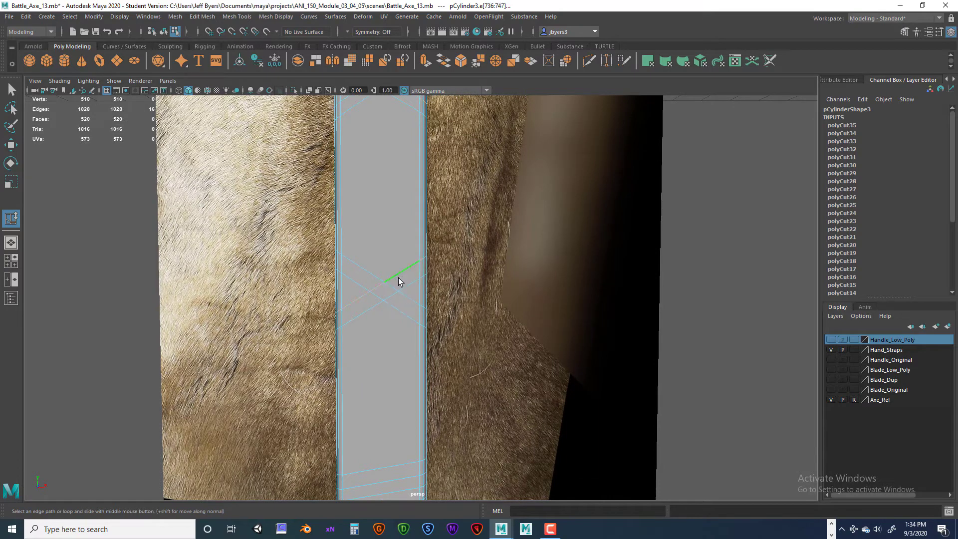
scroll(396, 278, down, 1)
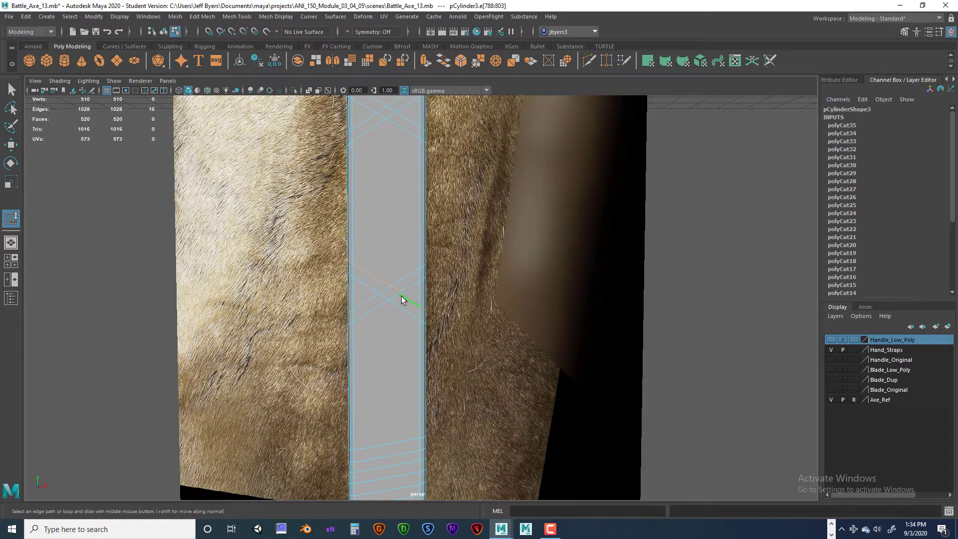
- Examine the strap cuts along the handle copy's front and side and compare them with the reference's wraps and X crossings
scroll(389, 314, down, 1)
alt+middle_drag(399, 399, 368, 388)
scroll(397, 321, down, 1)
scroll(368, 387, down, 2)
alt+middle_drag(355, 280, 356, 363)
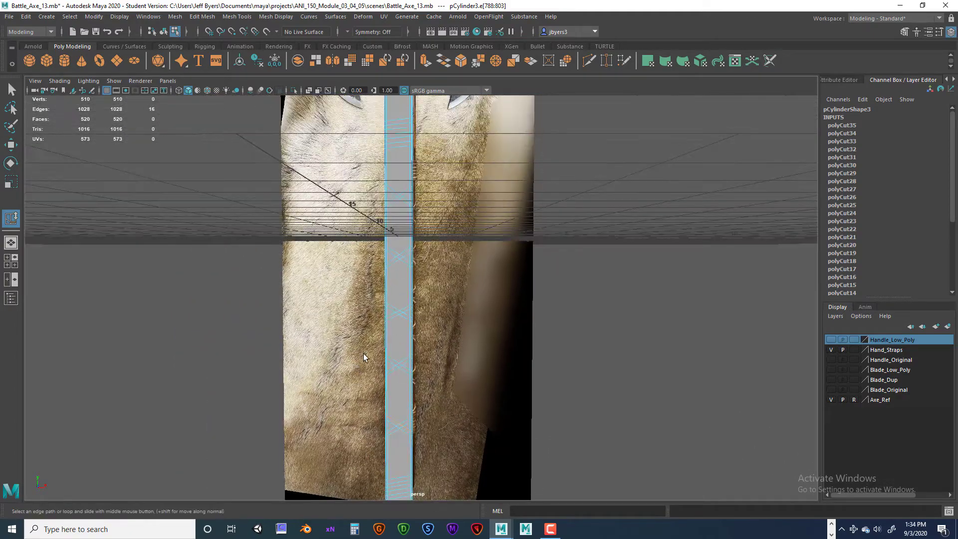
alt+drag(376, 282, 439, 359)
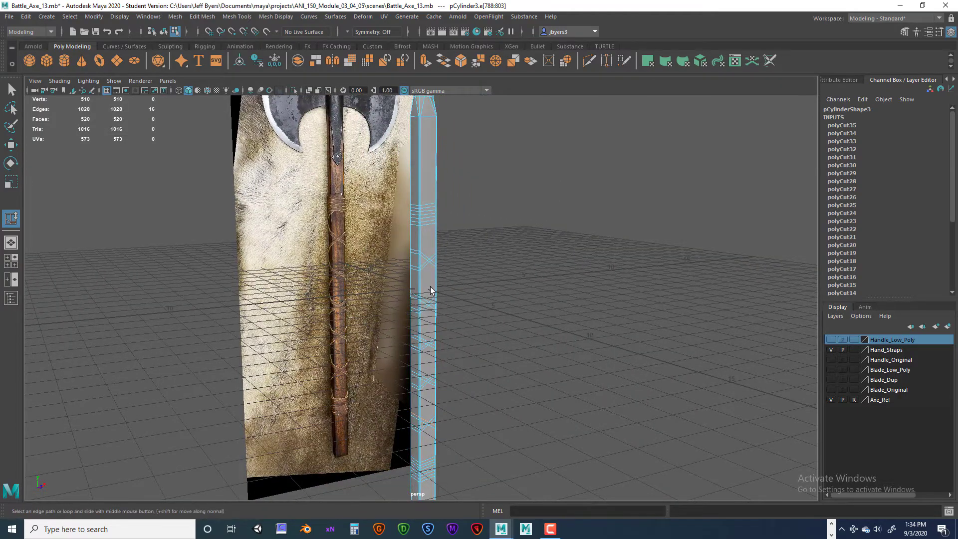
alt+drag(430, 287, 357, 286)
scroll(397, 294, up, 3)
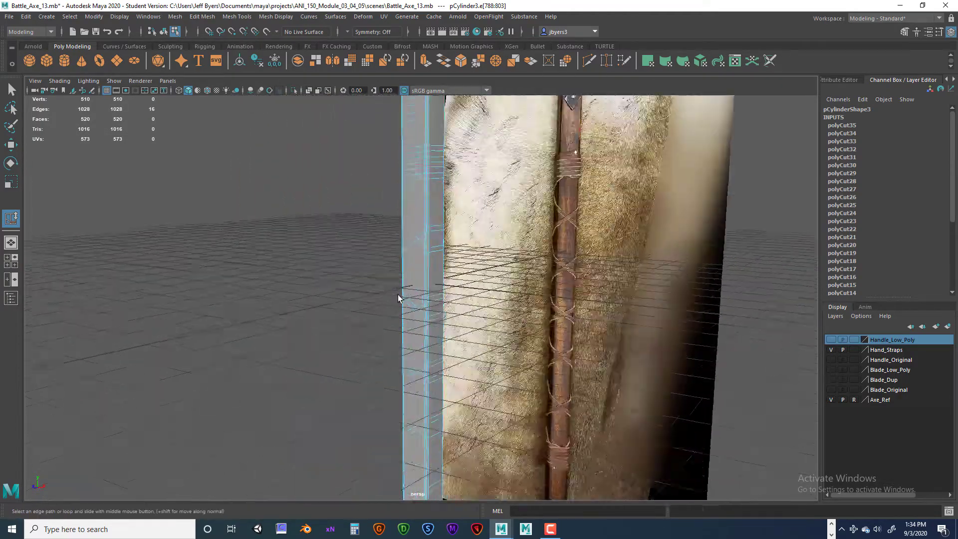
scroll(398, 298, up, 5)
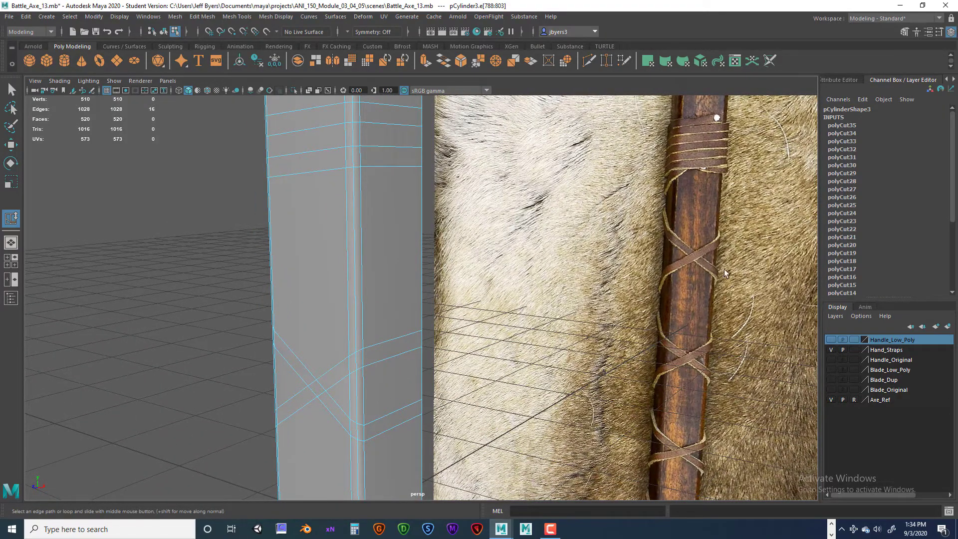
alt+drag(316, 334, 363, 310)
alt+drag(369, 248, 566, 256)
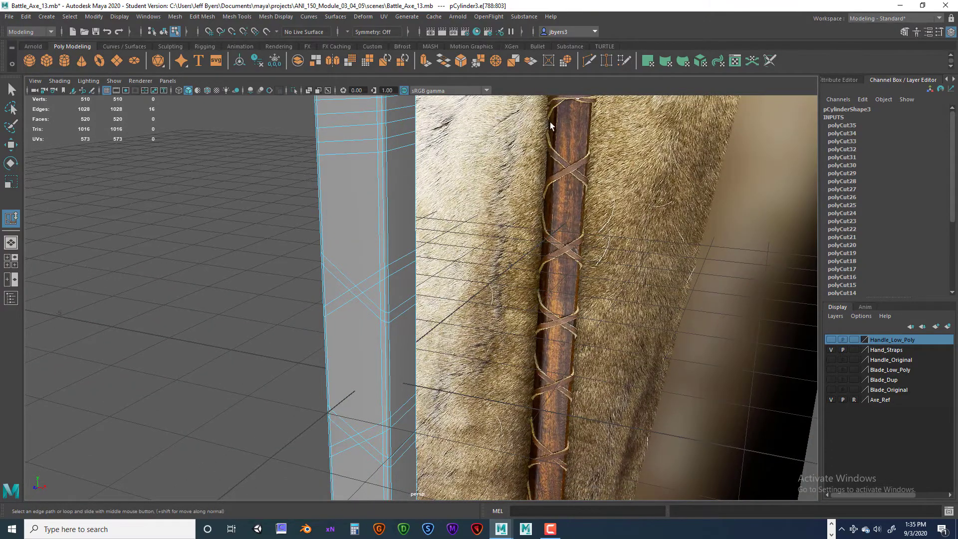
alt+middle_drag(550, 121, 525, 293)
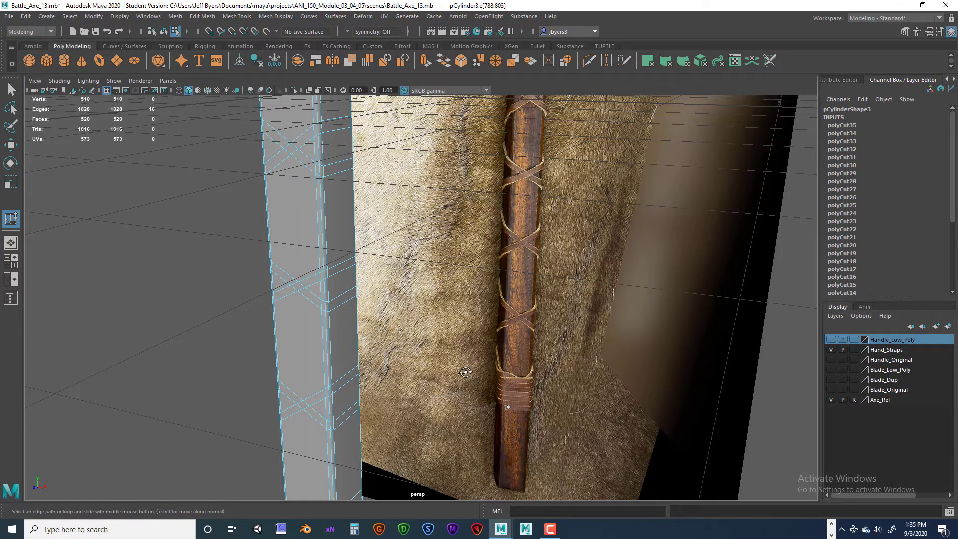
- Move the six upper vertices at one rear corner of a back-face X crossing up along the handle's edge
alt+drag(465, 372, 485, 335)
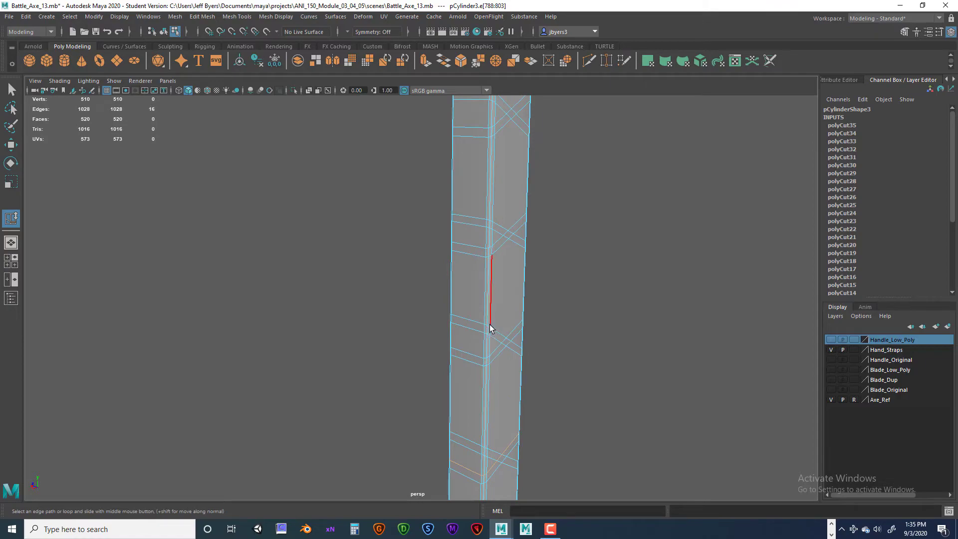
alt+drag(487, 330, 393, 388)
alt+drag(459, 293, 567, 352)
scroll(566, 353, up, 4)
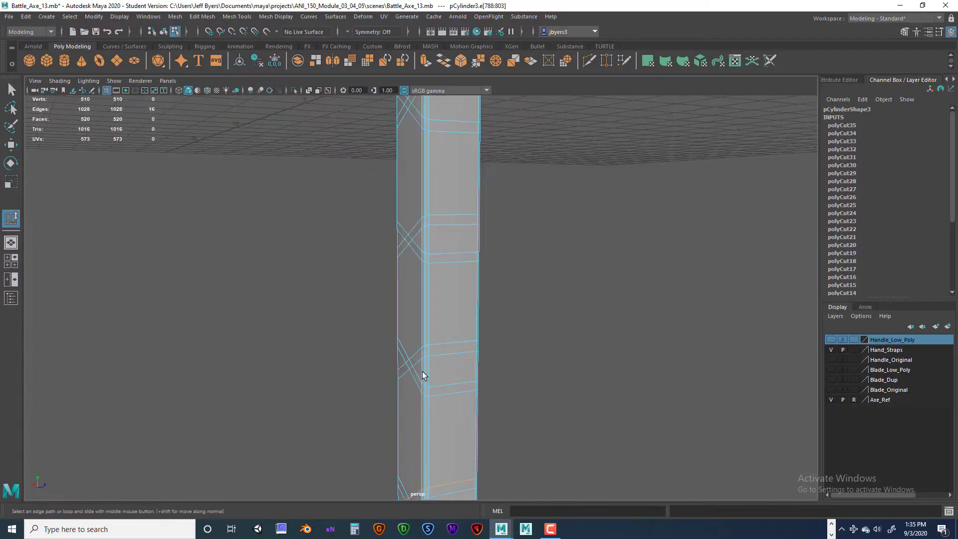
alt+drag(423, 372, 440, 363)
scroll(451, 346, up, 3)
alt+middle_drag(453, 345, 437, 262)
scroll(444, 307, up, 3)
right_drag(440, 277, 394, 254)
click(452, 277)
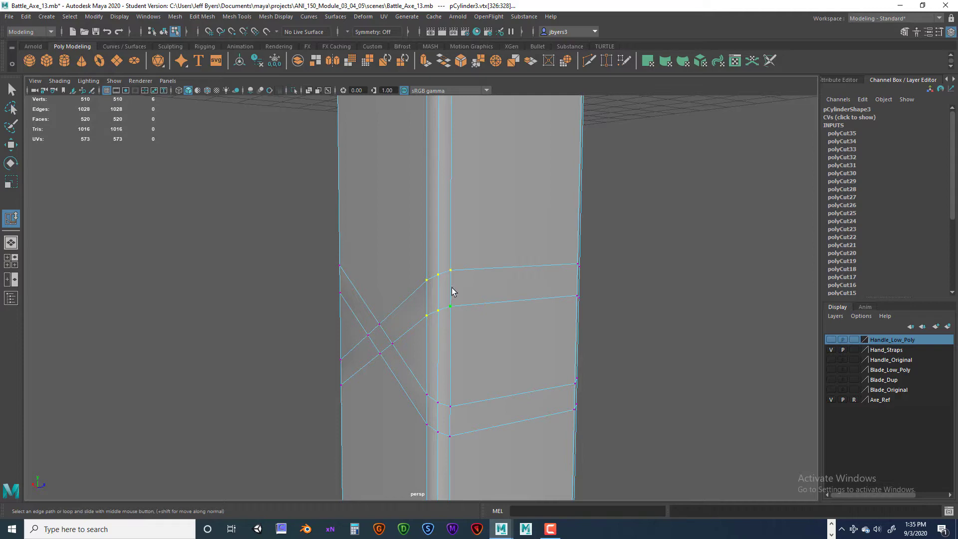
key(w)
drag(439, 252, 437, 130)
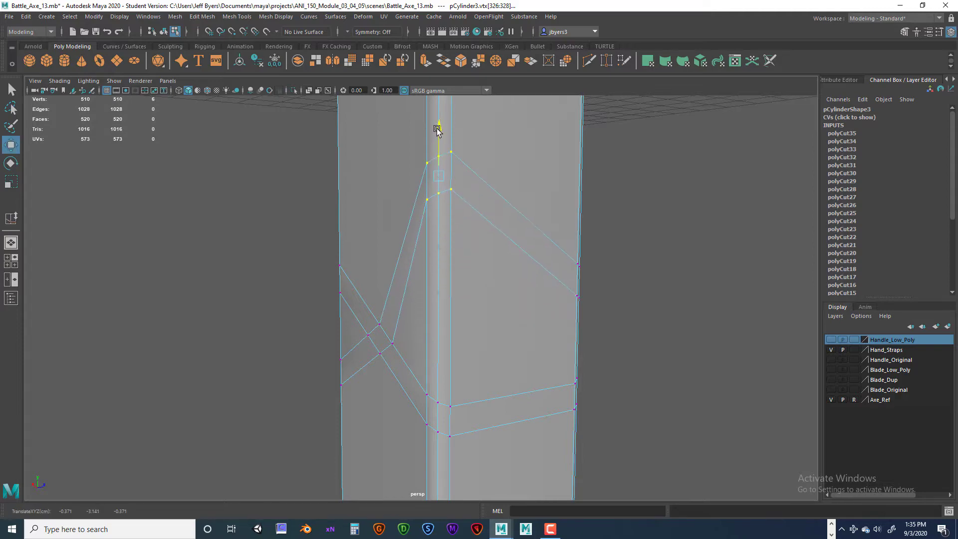
- Move the six lower vertices at the same rear corner of that back crossing down along the edge
alt+drag(511, 305, 367, 375)
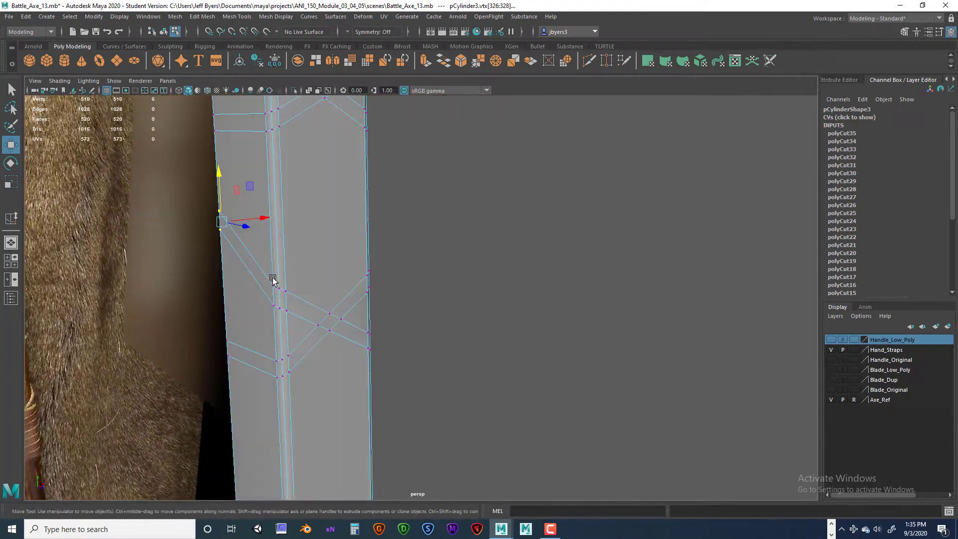
alt+drag(274, 278, 456, 330)
click(450, 315)
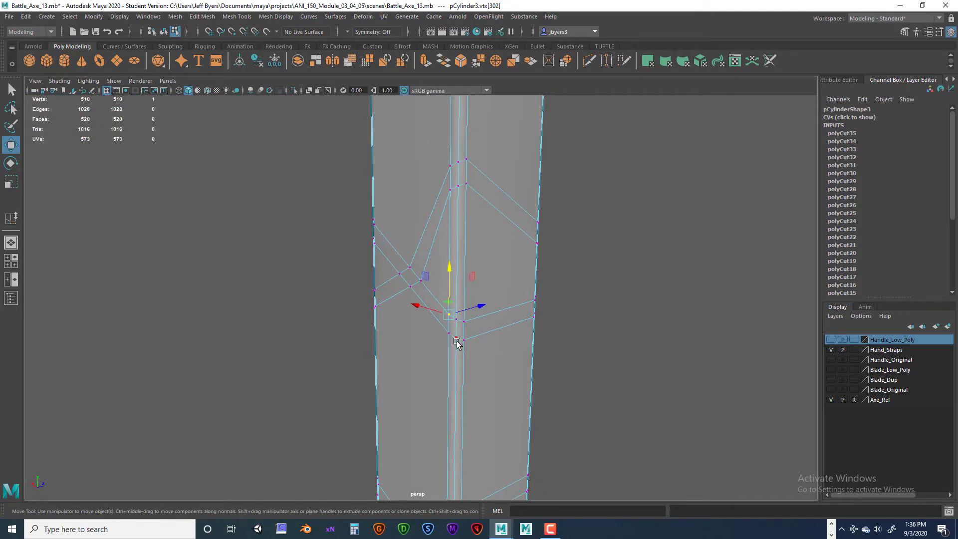
key(q)
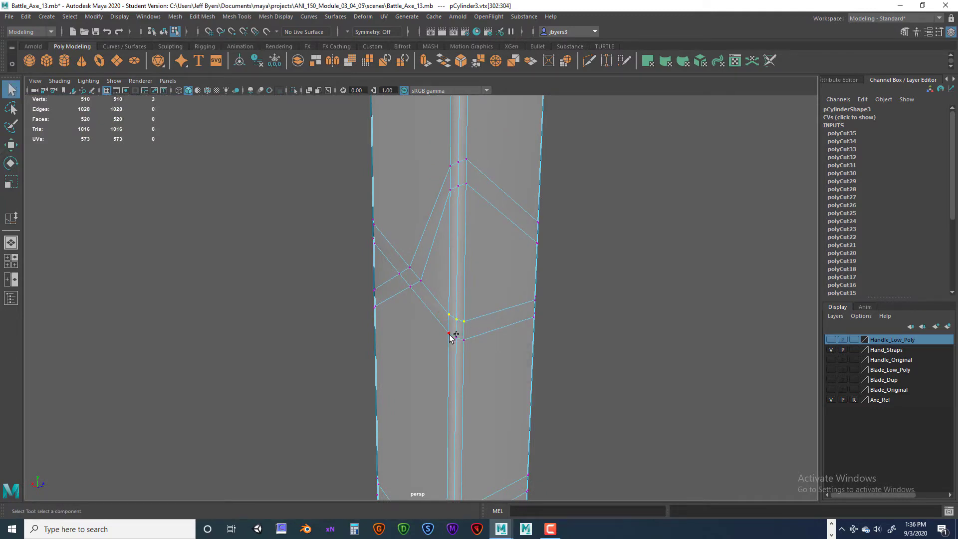
key(w)
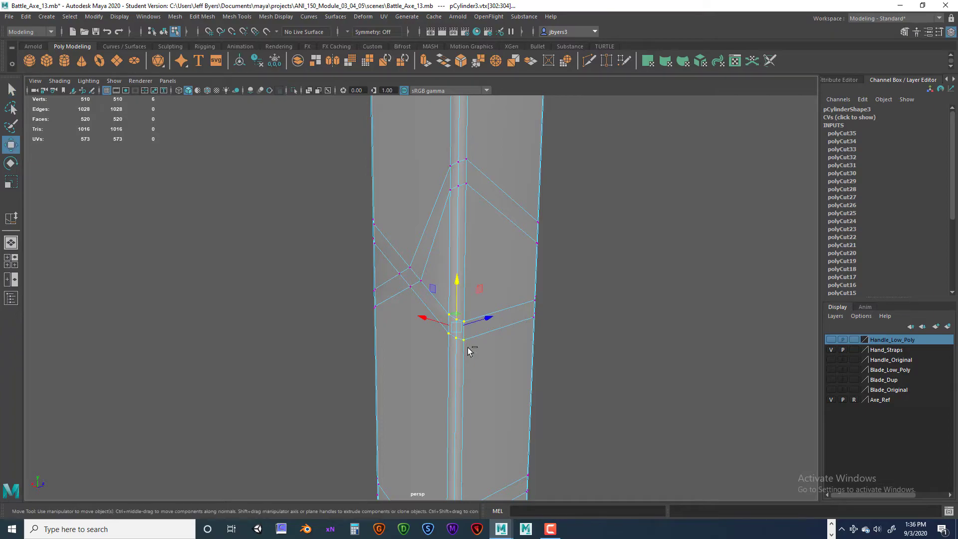
drag(459, 283, 457, 413)
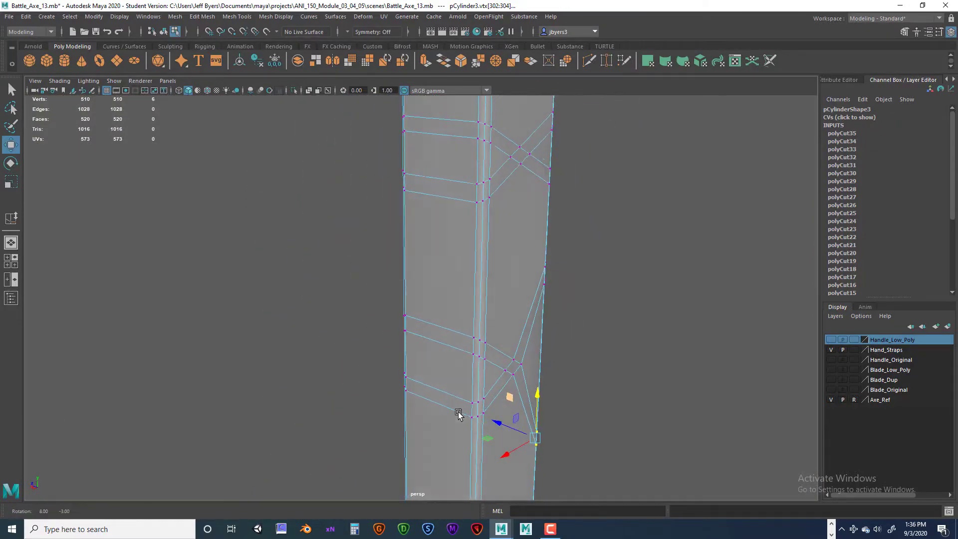
- Raise the six upper vertices of the same back crossing at the handle's opposite rear corner
scroll(488, 356, up, 4)
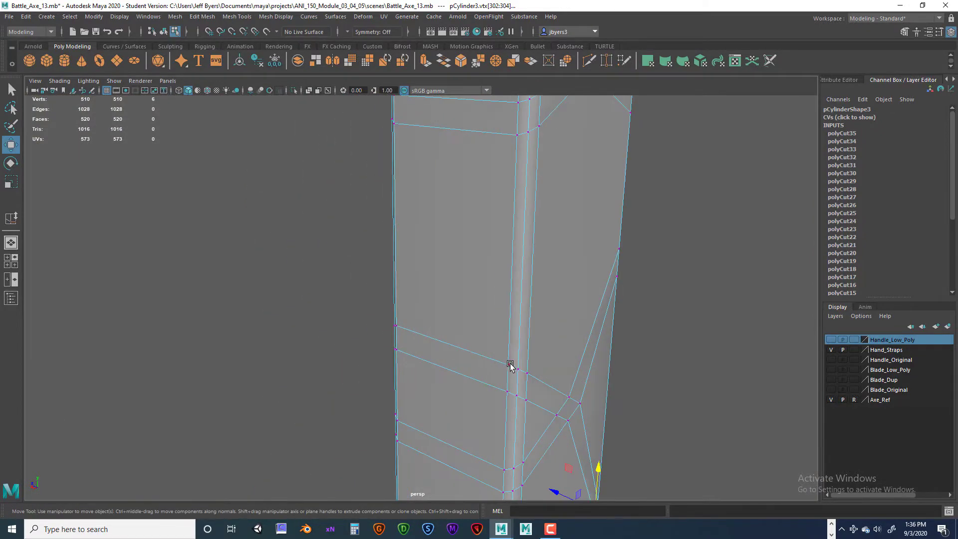
click(509, 364)
shift+click(527, 373)
shift+click(518, 399)
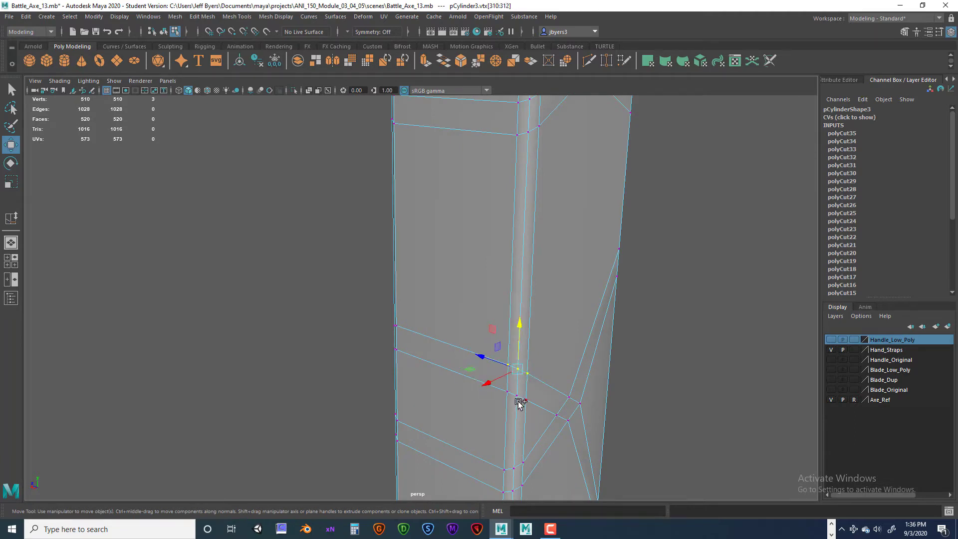
shift+click(507, 392)
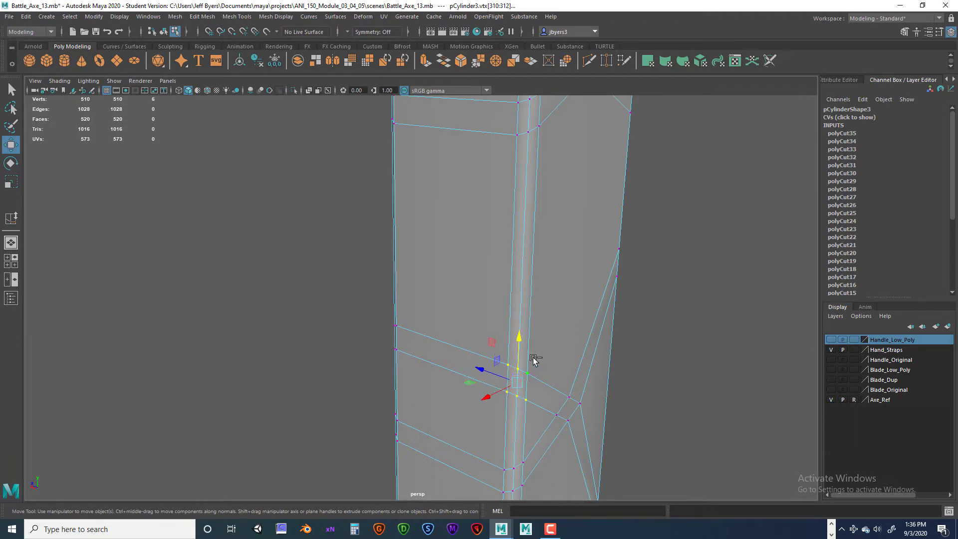
alt+drag(518, 342, 493, 294)
- Lower the six bottom strap vertices at that opposite rear corner to line up with the crossing's other lowered corner
drag(432, 204, 425, 246)
alt+drag(460, 310, 475, 250)
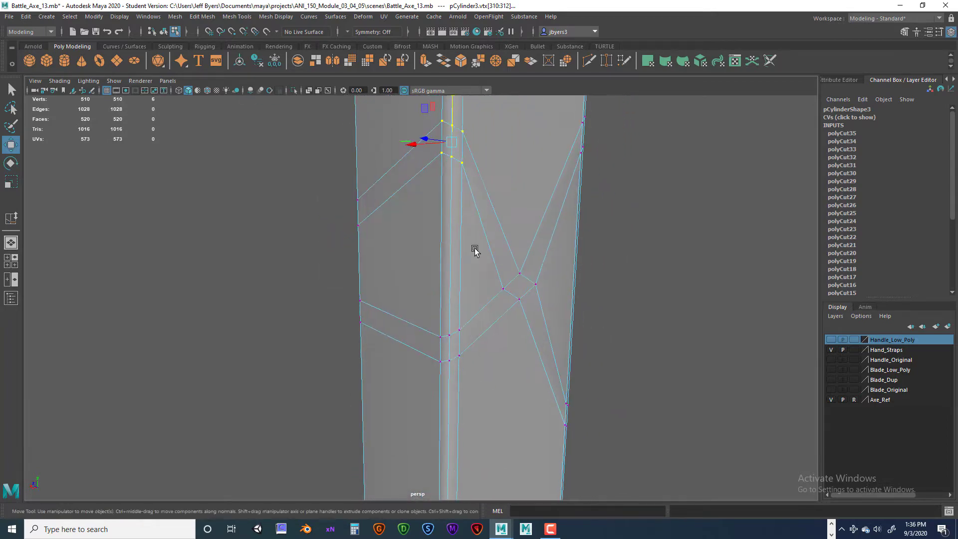
click(460, 330)
key(q)
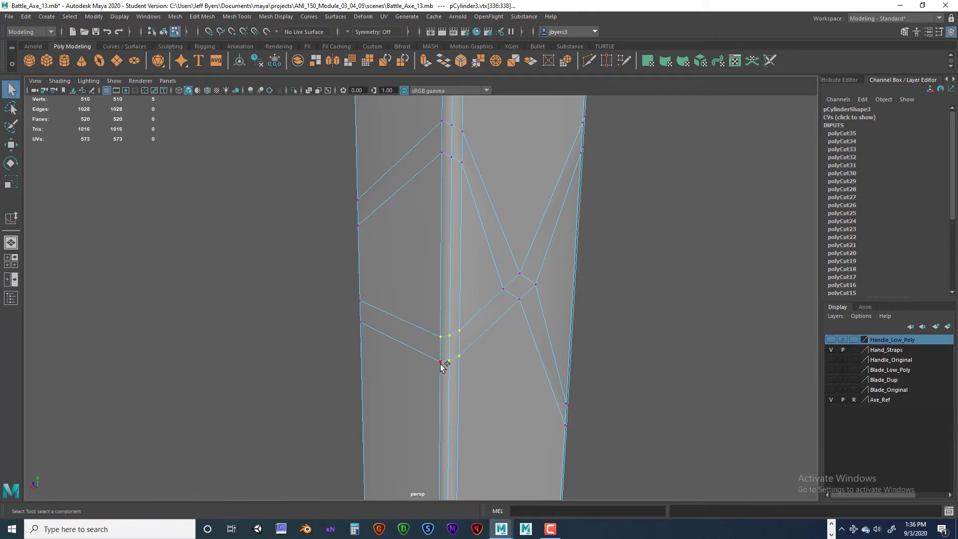
key(w)
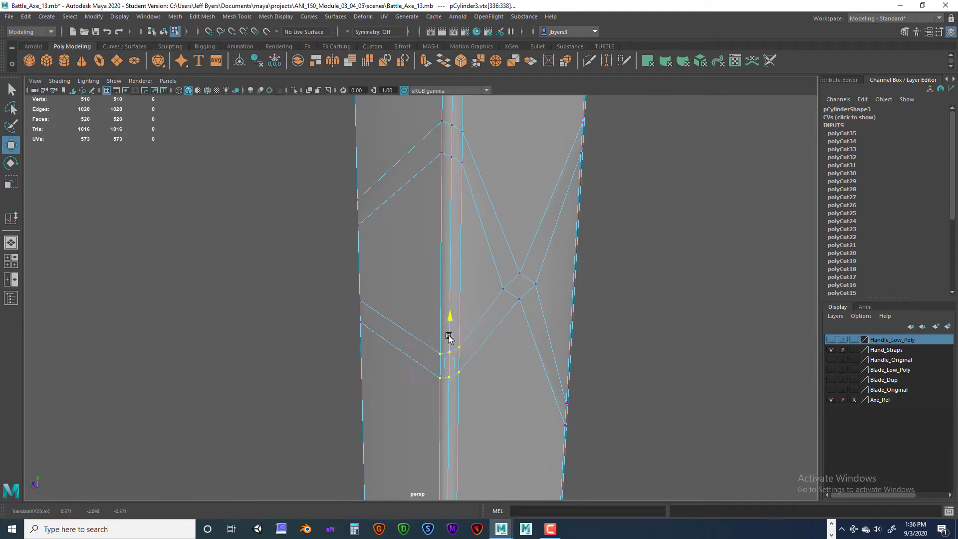
drag(449, 320, 448, 381)
alt+drag(502, 369, 524, 357)
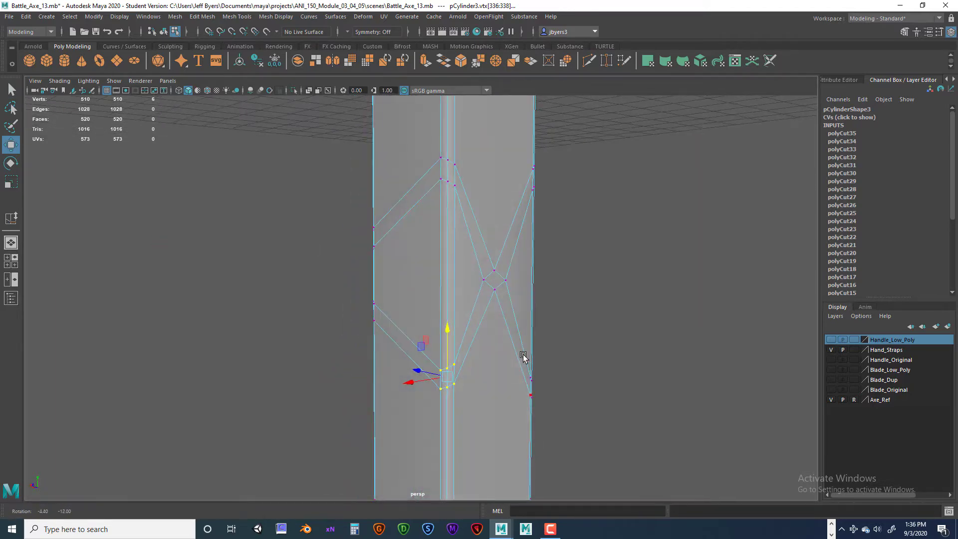
drag(447, 335, 412, 374)
- In the front view, adjust the back crossing's two raised corner vertex groups vertically so they sit level with each other
key(space)
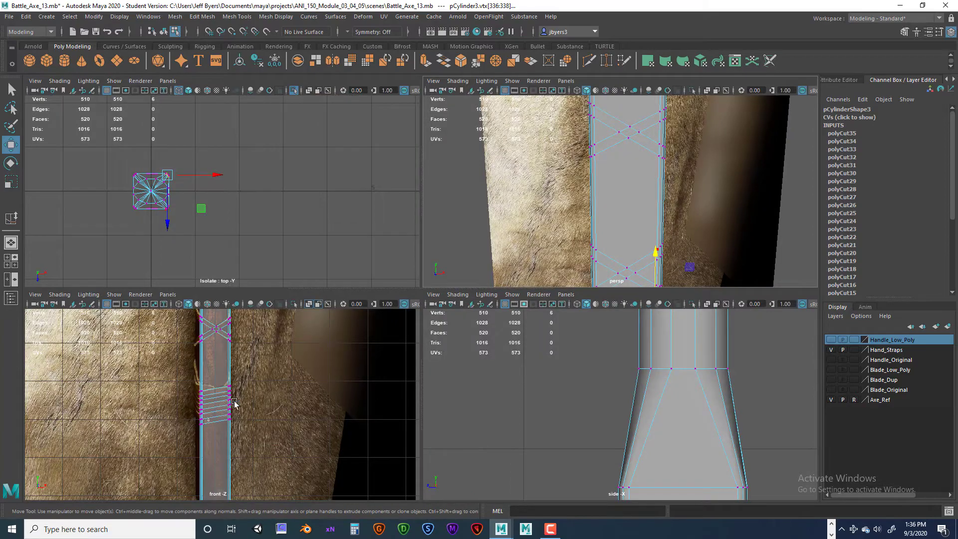
key(space)
alt+middle_drag(403, 298, 382, 433)
alt+right_drag(383, 433, 385, 361)
alt+middle_drag(376, 346, 322, 483)
scroll(340, 451, up, 5)
alt+middle_drag(361, 413, 428, 384)
scroll(417, 401, up, 5)
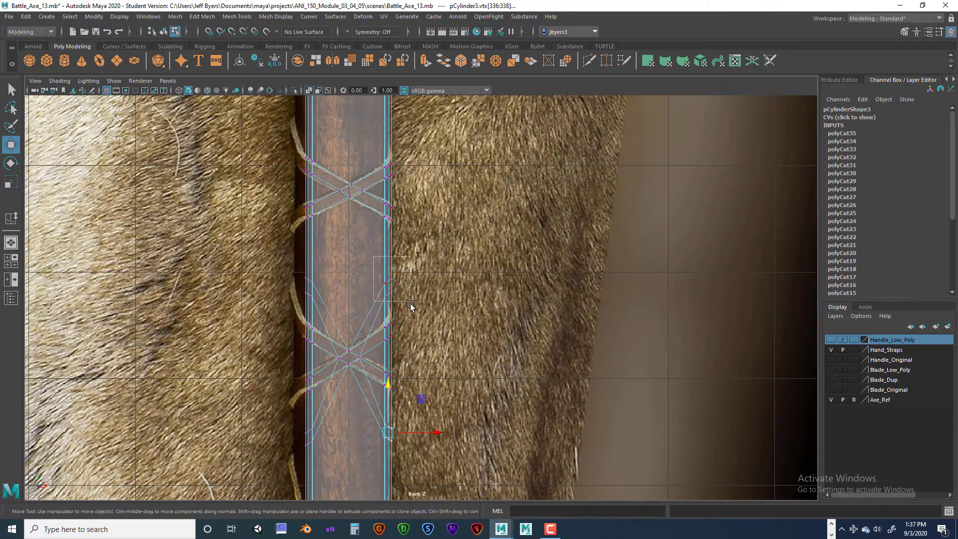
drag(410, 303, 409, 302)
drag(387, 246, 388, 245)
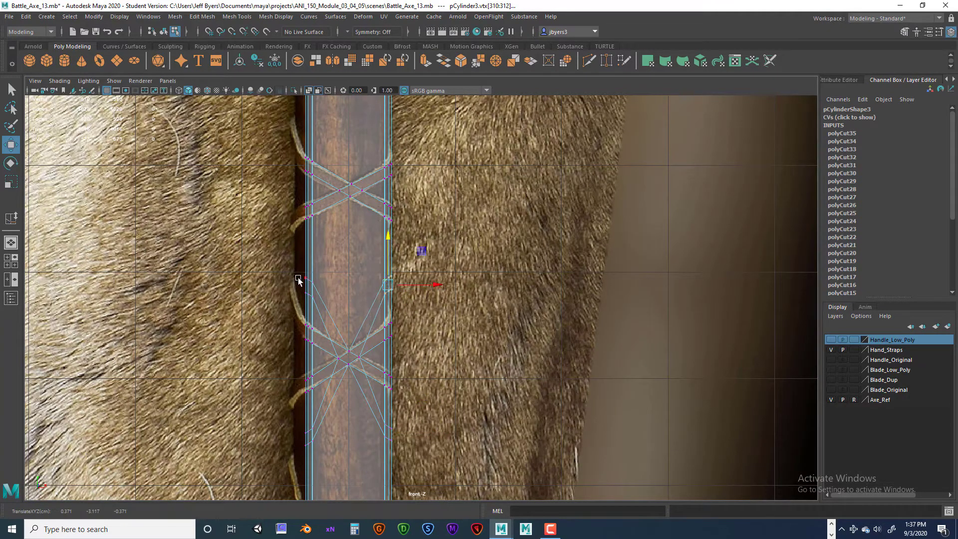
drag(297, 279, 306, 266)
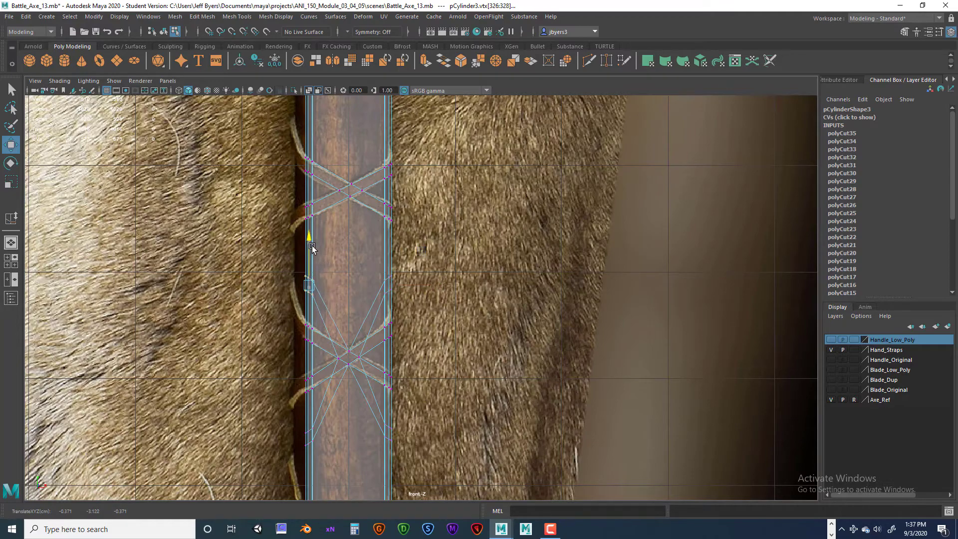
- Select the next higher back crossing's twelve lower corner vertices in wireframe and move them down in the front view
key(space)
key(space)
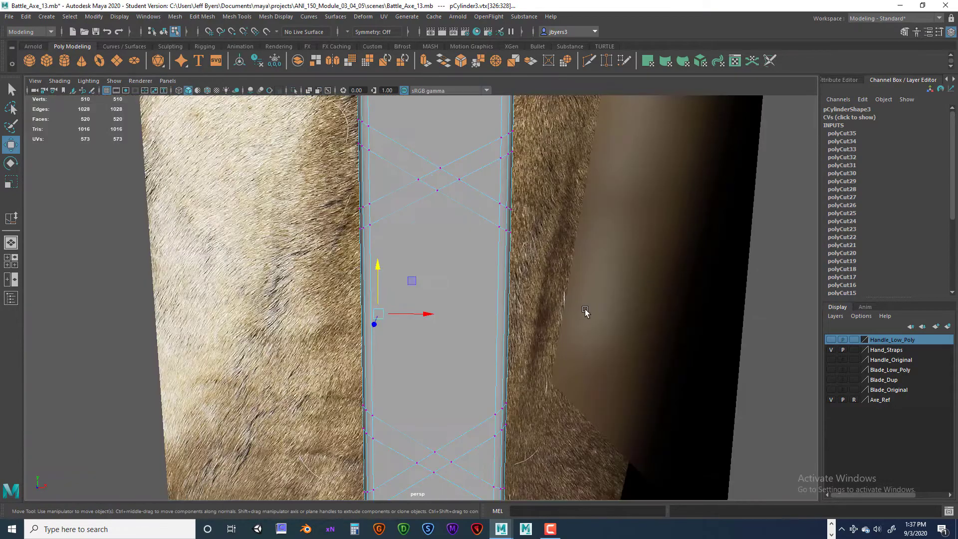
alt+drag(588, 314, 667, 308)
key(4)
key(space)
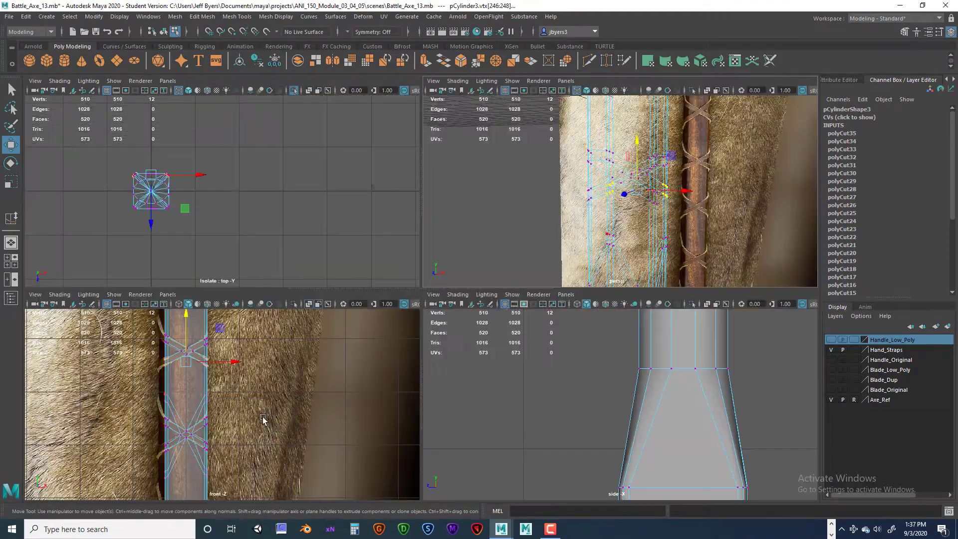
key(space)
drag(350, 166, 351, 238)
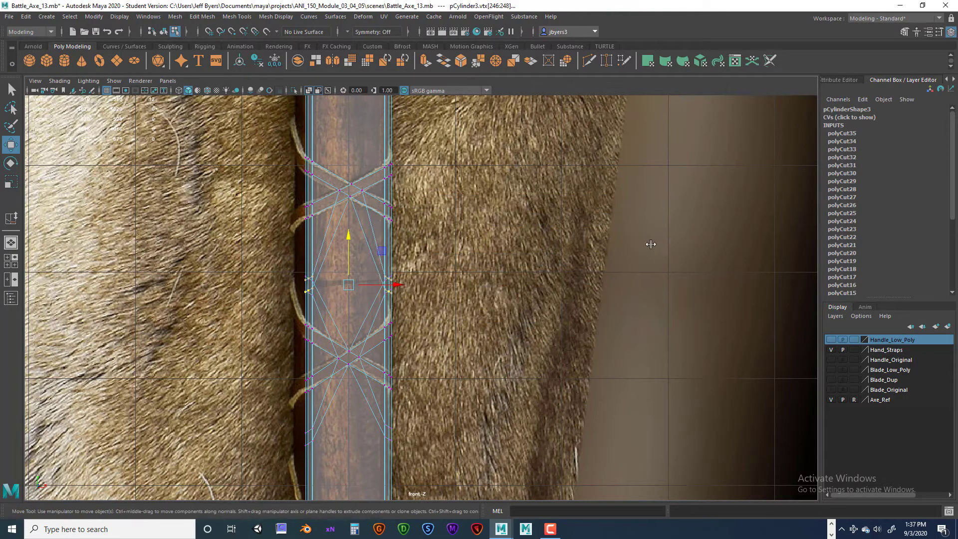
- Return to the shaded perspective view and nudge those twelve vertices up to clear the strap corners of the crossing below
key(space)
key(space)
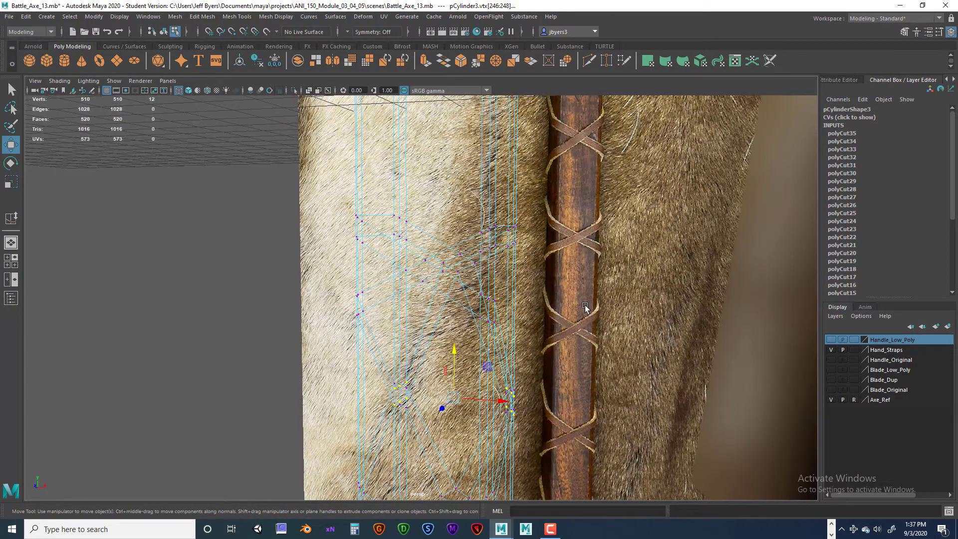
key(5)
mouse_move(584, 307)
alt+mouse_down()
mouse_move(458, 345)
mouse_move(524, 374)
mouse_move(421, 406)
mouse_move(456, 387)
mouse_move(405, 413)
alt+mouse_up()
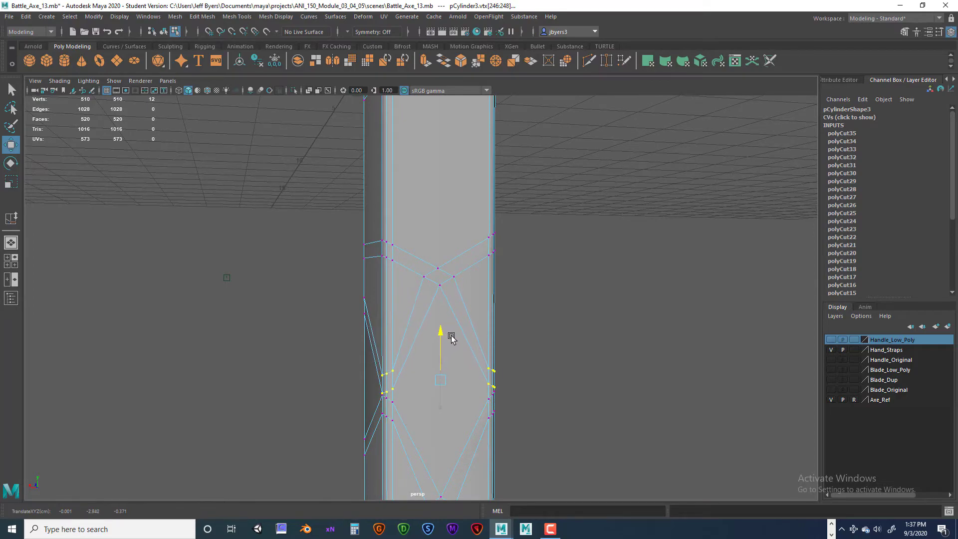
- Select the twelve upper vertices at both rear corners of that crossing and move them up in the front view
alt+drag(452, 338, 485, 375)
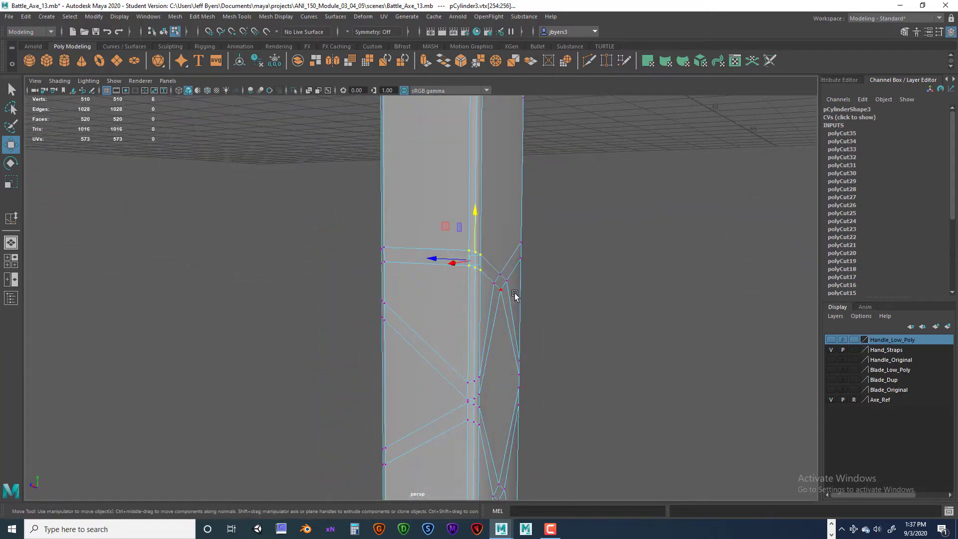
alt+drag(514, 295, 385, 308)
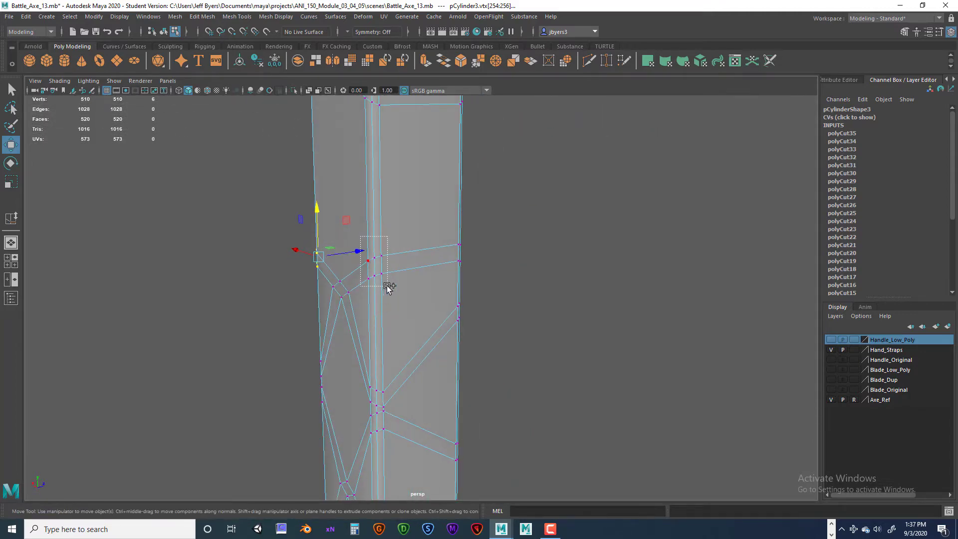
alt+drag(455, 315, 704, 321)
key(space)
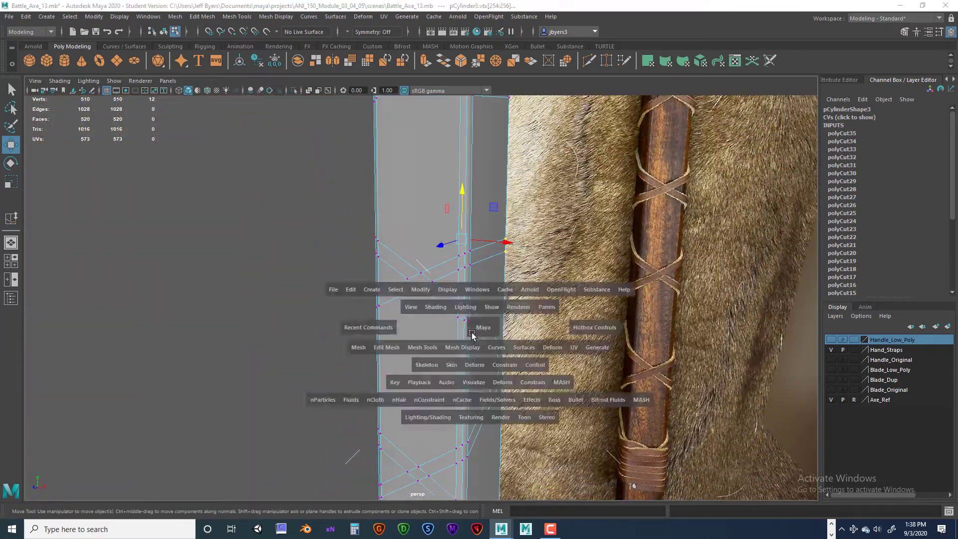
key(space)
alt+middle_drag(422, 193, 427, 413)
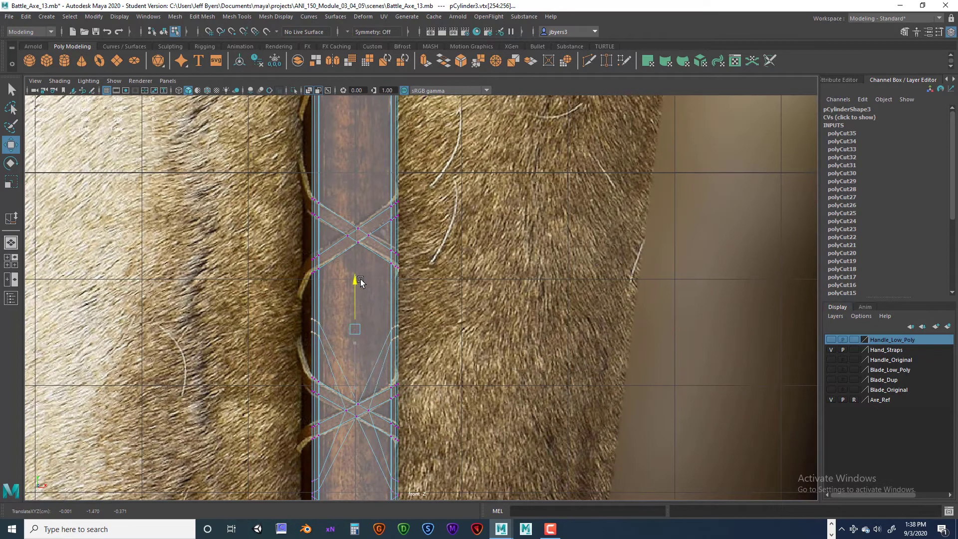
- Move the twelve lower rear corner vertices of the next back crossing up the handle down to just above the straps beneath
key(space)
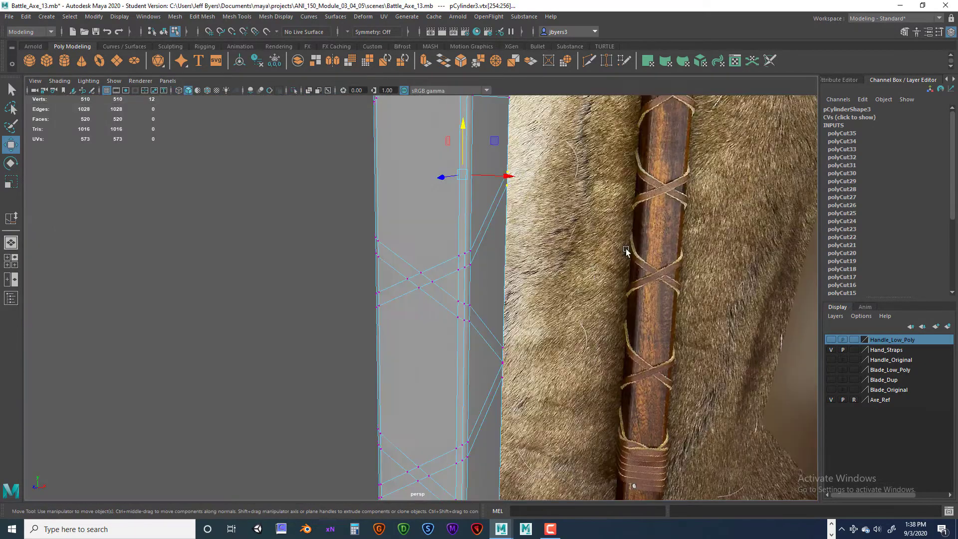
key(space)
alt+drag(483, 259, 450, 354)
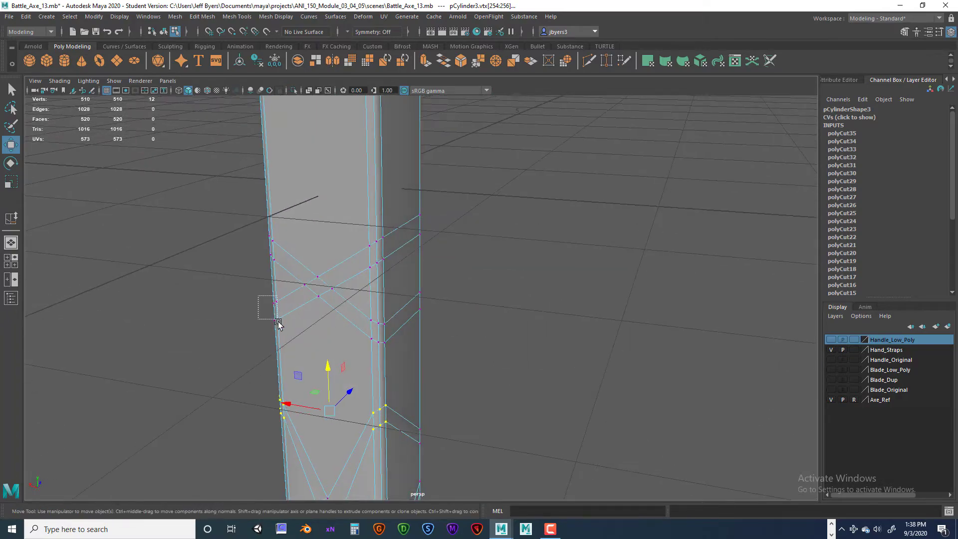
alt+drag(378, 350, 415, 363)
click(571, 347)
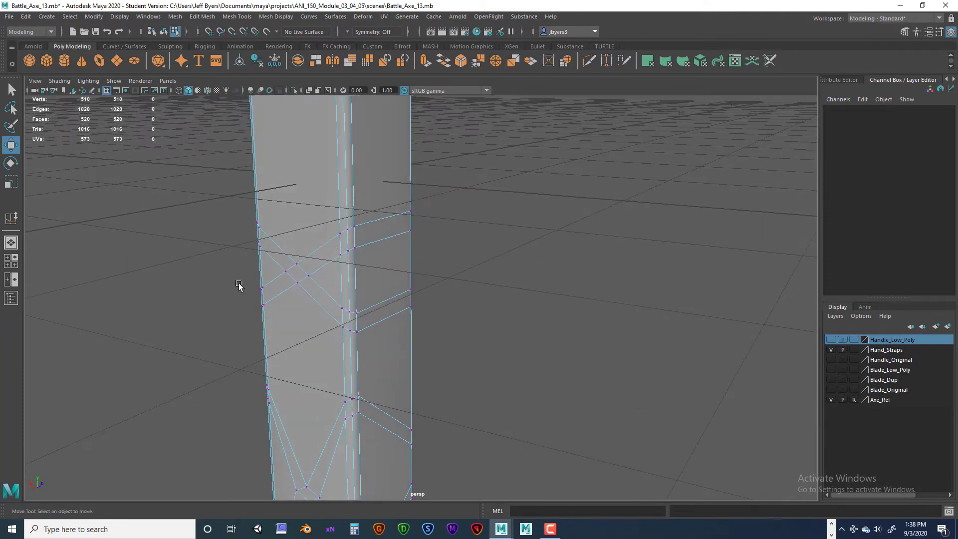
drag(265, 303, 266, 304)
alt+drag(306, 342, 655, 280)
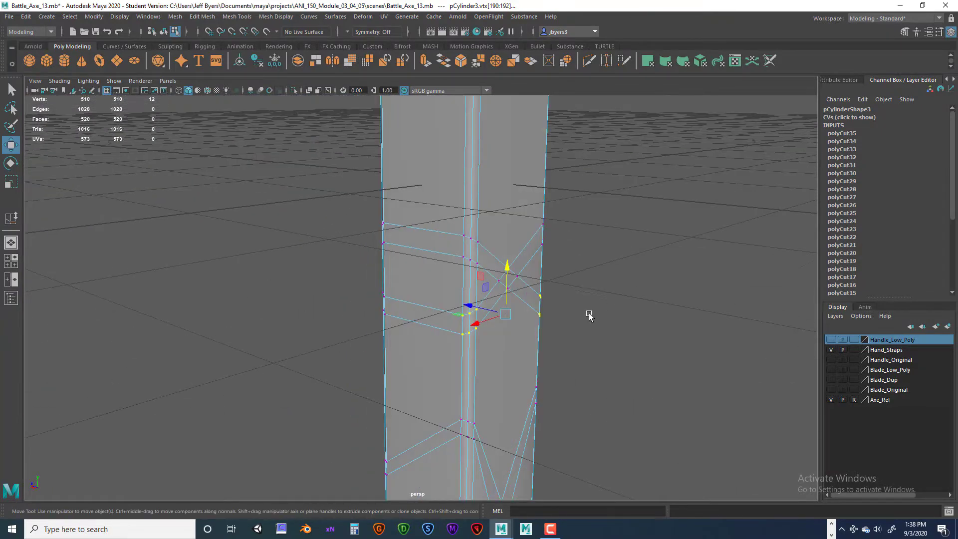
alt+drag(589, 315, 494, 207)
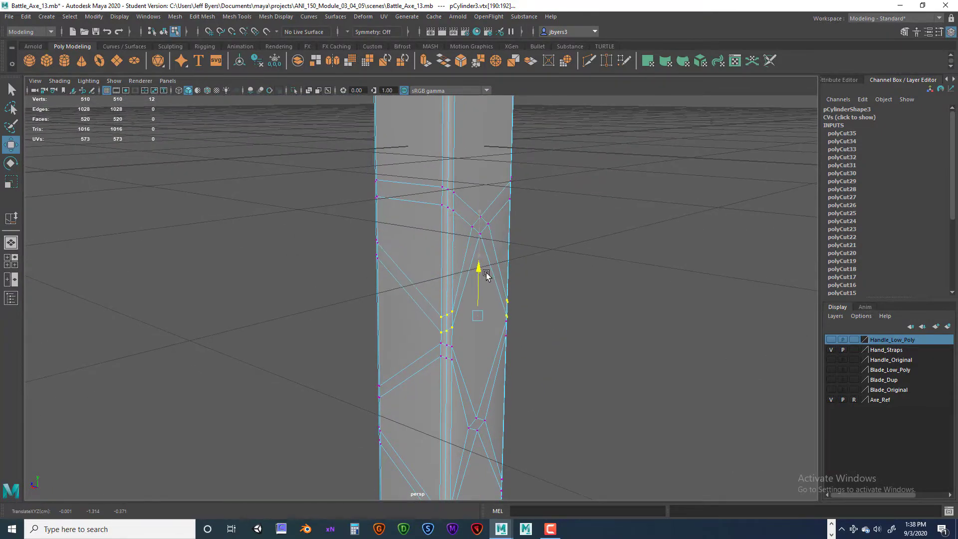
alt+drag(489, 281, 509, 317)
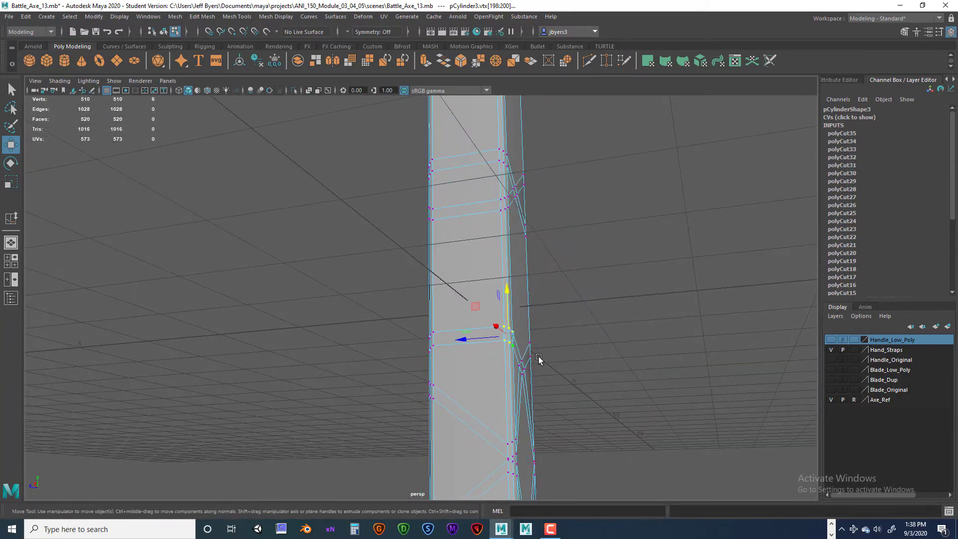
- Select the twelve upper vertices at both rear corners of that back crossing and move them up toward the crossing above
alt+drag(539, 359, 420, 387)
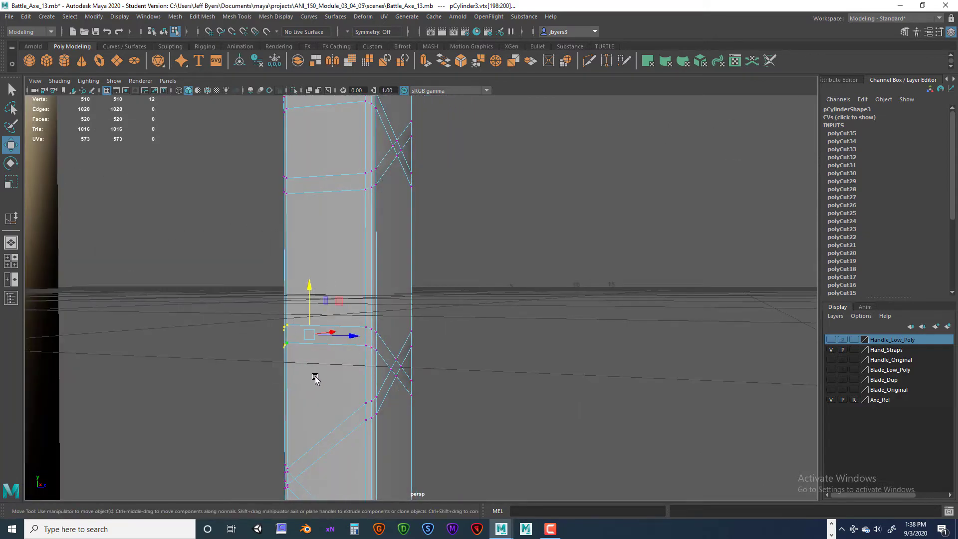
alt+drag(315, 379, 519, 311)
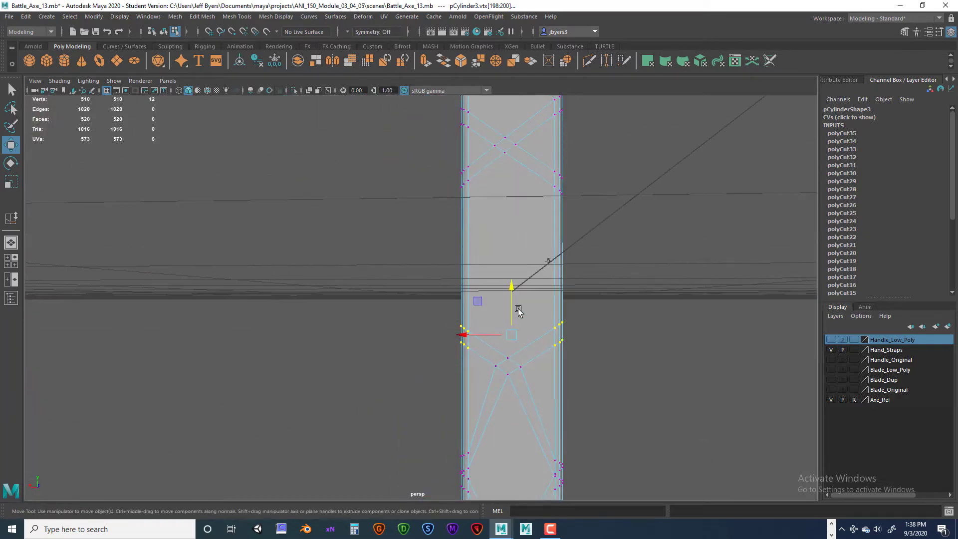
alt+drag(511, 214, 331, 378)
- Move the twelve lower rear corner vertices of the topmost back crossing down to just above the straps of the crossing beneath
drag(383, 352, 402, 378)
alt+drag(402, 378, 451, 352)
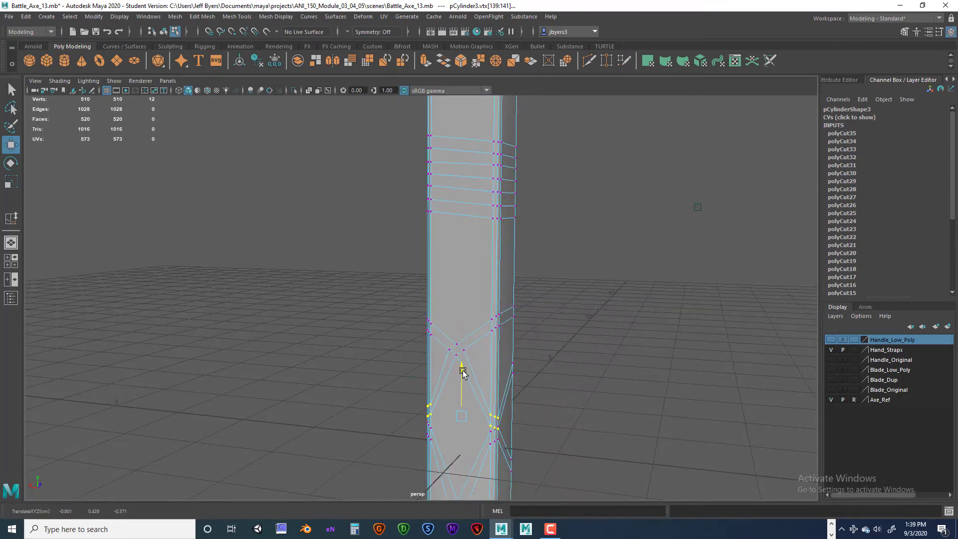
alt+drag(451, 387, 499, 336)
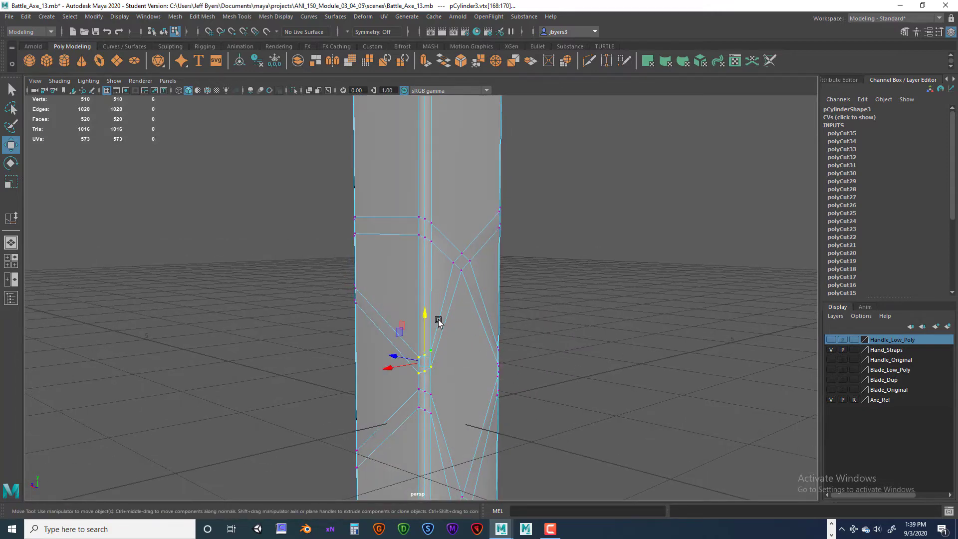
alt+drag(470, 363, 480, 313)
scroll(453, 362, up, 7)
scroll(481, 312, down, 4)
alt+middle_drag(481, 313, 492, 389)
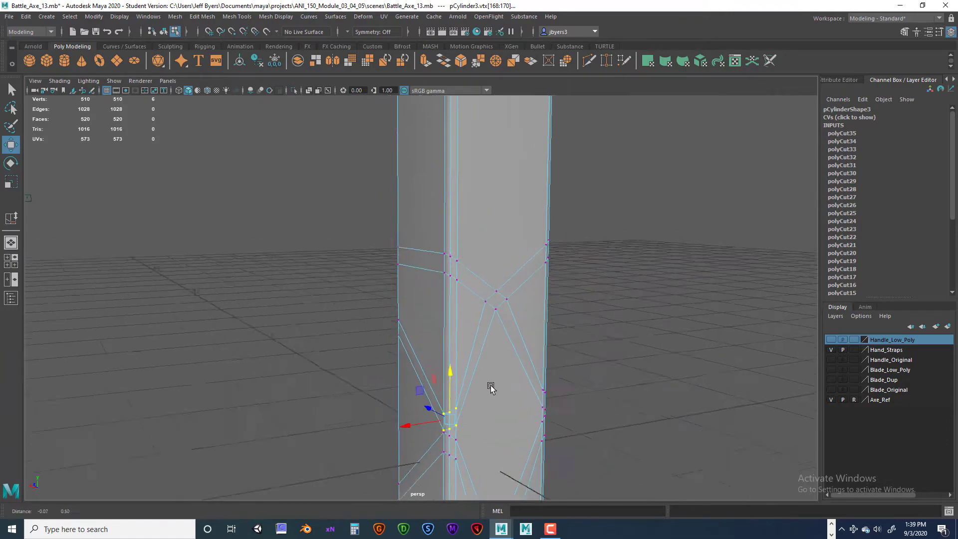
- Select the six upper vertices at one rear corner of the topmost crossing and move them up to just below the upper wrap
scroll(492, 387, down, 3)
alt+middle_drag(465, 329, 470, 405)
alt+drag(470, 405, 388, 341)
drag(409, 371, 409, 372)
alt+drag(410, 372, 525, 358)
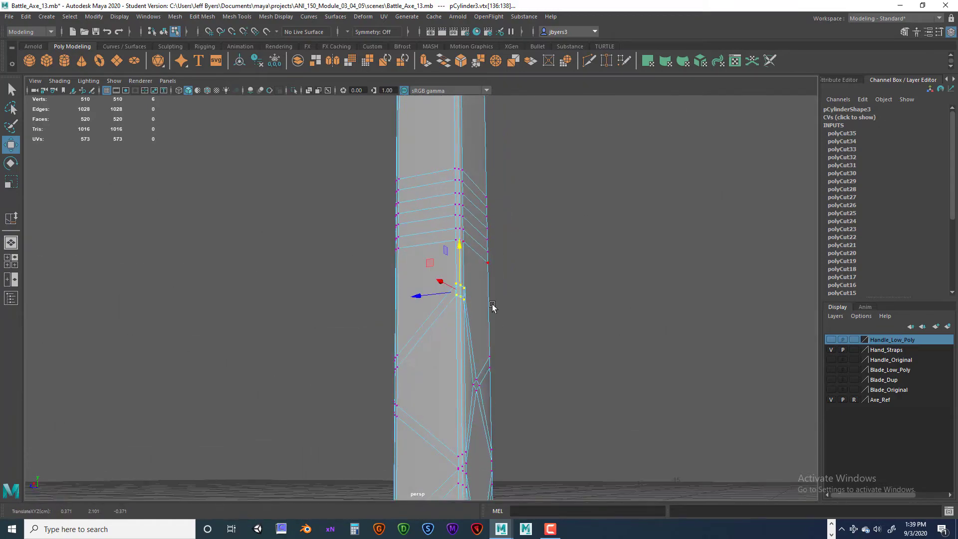
- Move the matching six upper vertices at the topmost crossing's other rear corner up to just below the wrap's lowest line
alt+drag(492, 307, 324, 341)
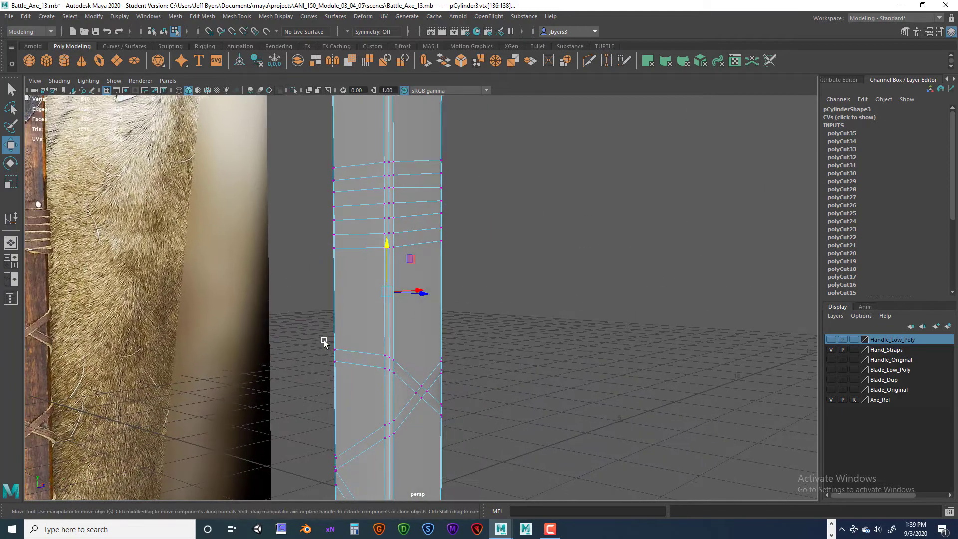
drag(339, 373, 340, 373)
alt+drag(340, 373, 491, 380)
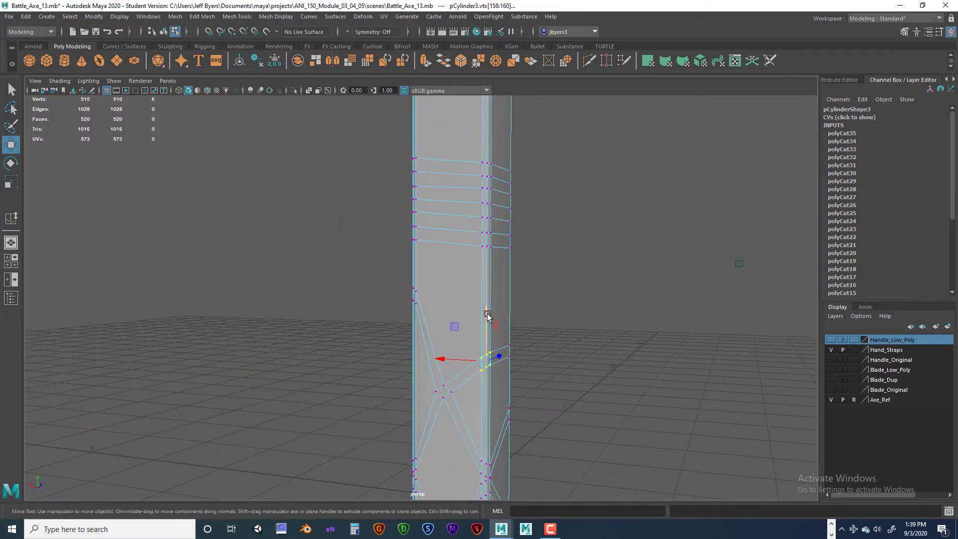
alt+drag(477, 210, 530, 436)
scroll(526, 412, up, 2)
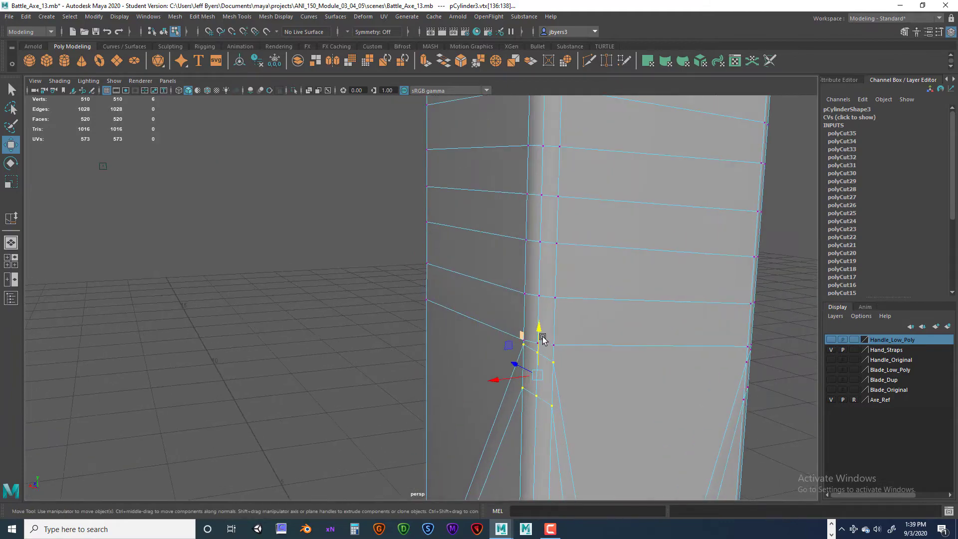
- Reselect the six raised corner vertices overlapping the upper wrap's lowest line, lower them slightly to clear it, and clear the selection
drag(542, 327, 529, 379)
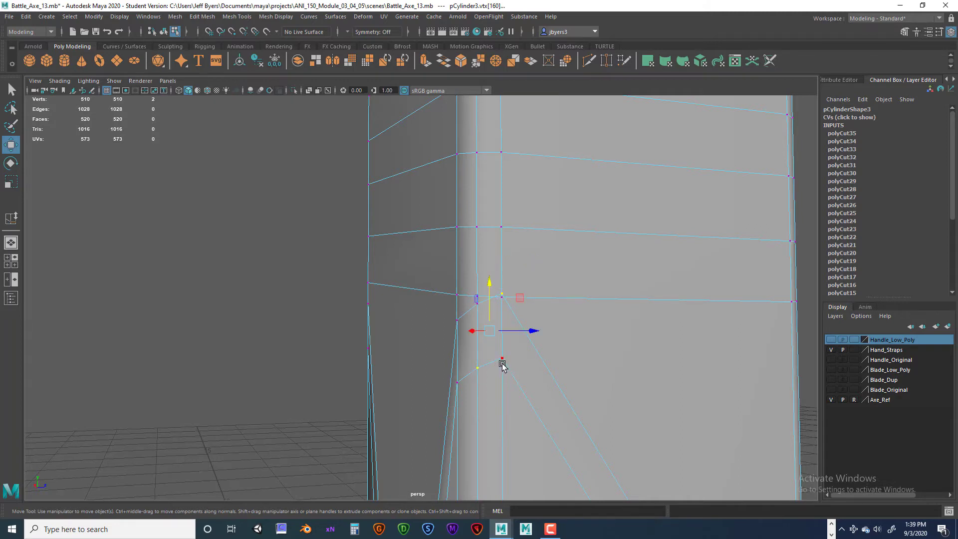
key(q)
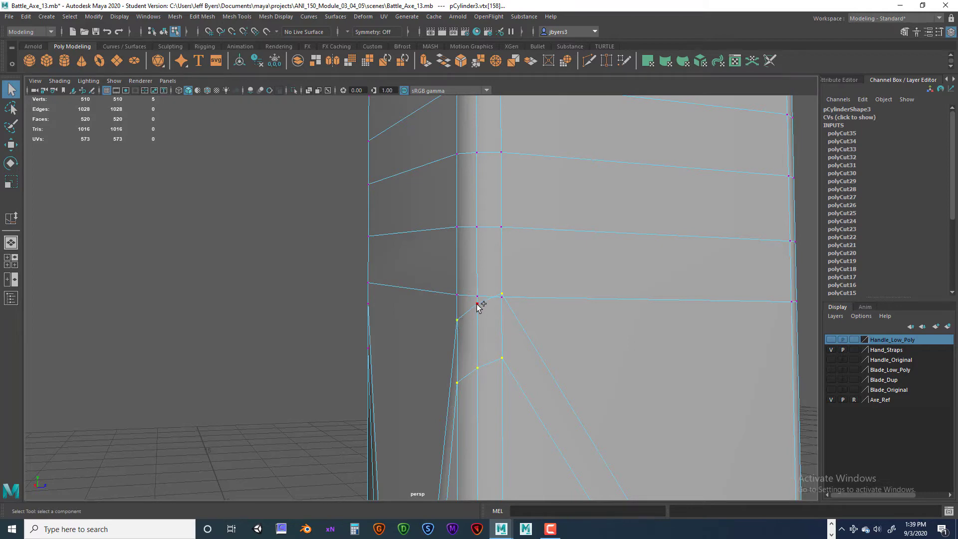
key(w)
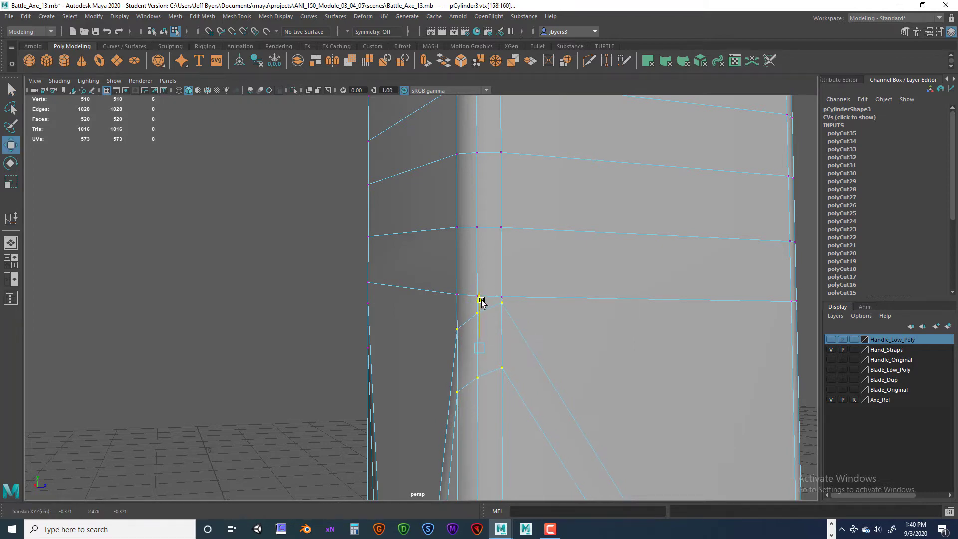
scroll(503, 341, down, 12)
click(549, 423)
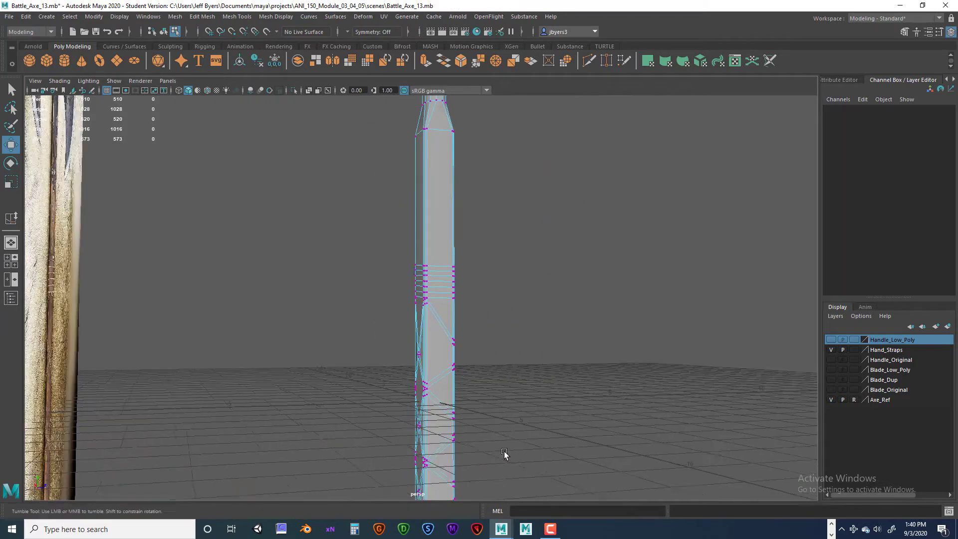
- Select the six upper vertices at one rear corner of the lowest back crossing and move them up to just below the straps above
alt+drag(504, 452, 533, 409)
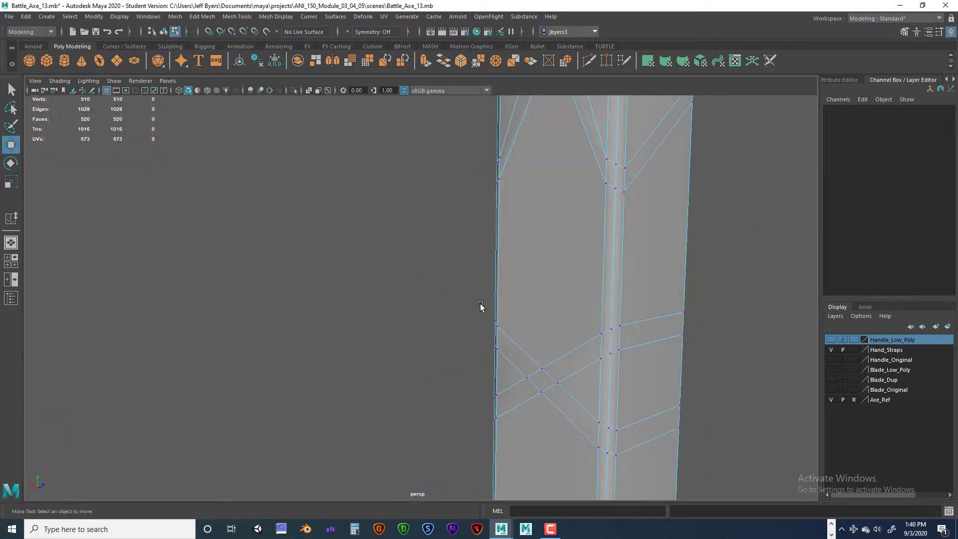
drag(480, 304, 508, 371)
alt+drag(508, 371, 587, 370)
drag(582, 276, 600, 193)
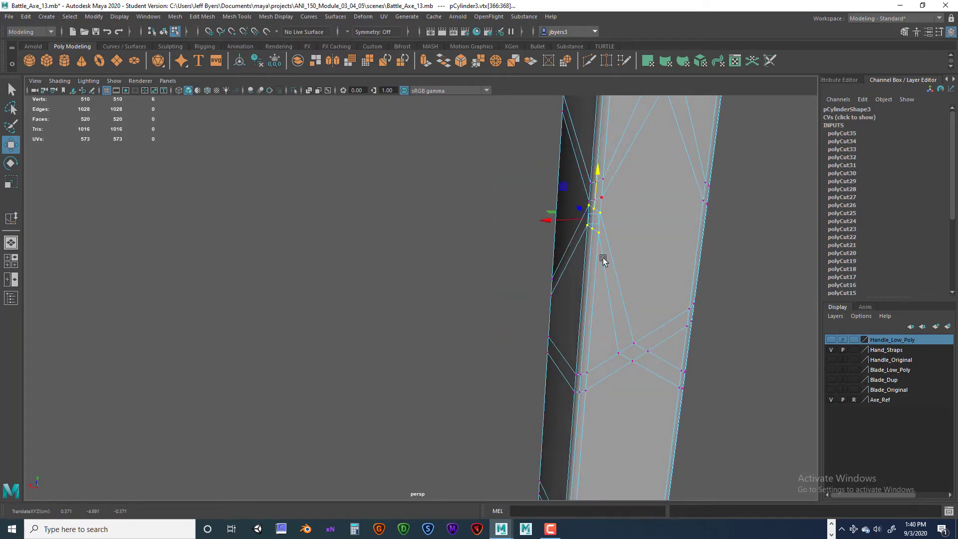
- Move the six upper vertices at the lowest back crossing's other rear corner up to match the first corner
alt+drag(603, 259, 332, 358)
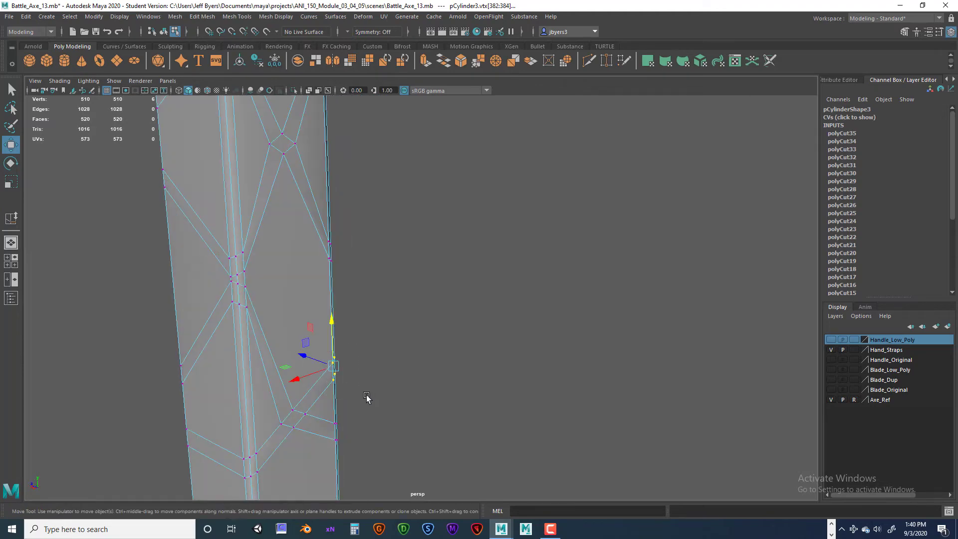
alt+drag(367, 396, 414, 365)
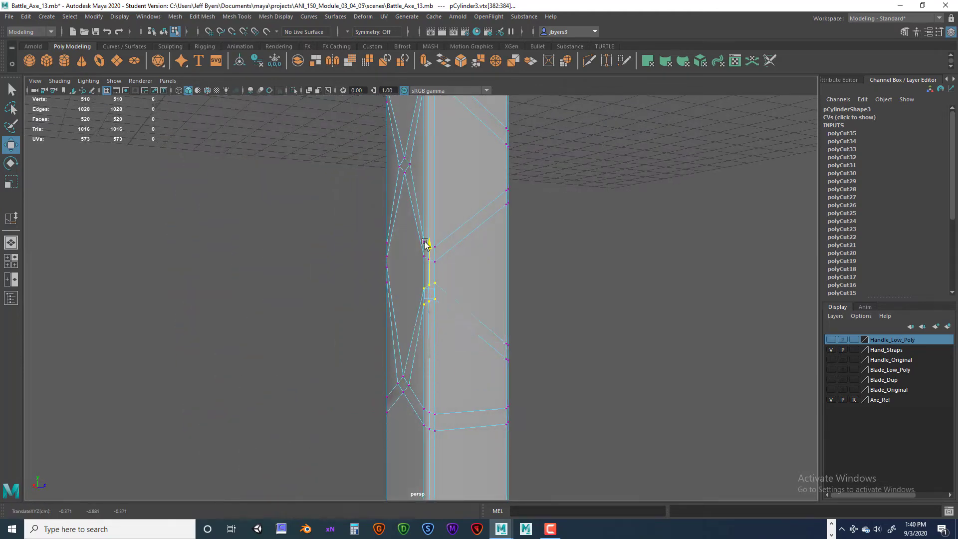
alt+drag(423, 226, 458, 320)
- Move the six lower vertices at one rear corner of the lowest back crossing down to just above the bottom wrap
alt+drag(443, 354, 570, 343)
drag(432, 239, 433, 316)
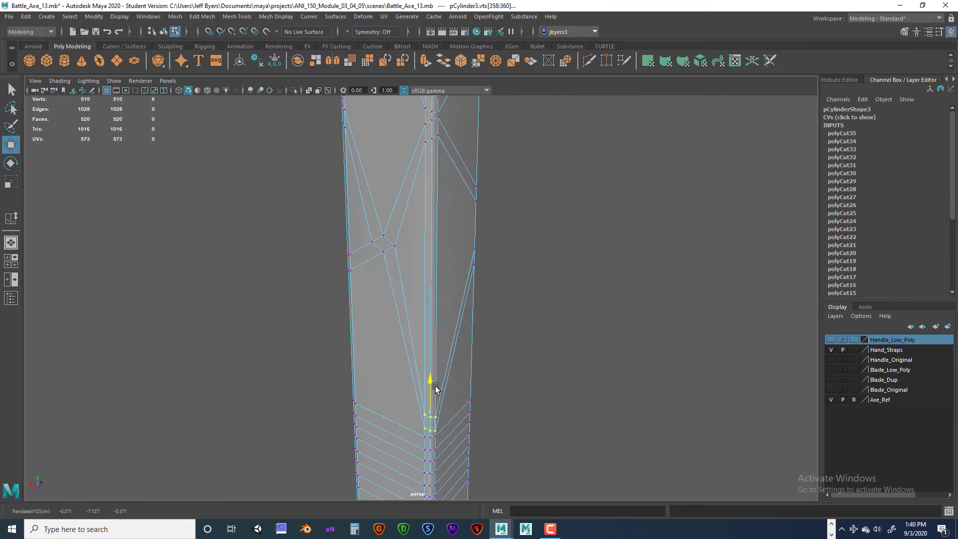
alt+drag(435, 389, 455, 329)
- Move the six lower vertices at the lowest crossing's other rear corner down to just above the bottom wrap and clear the selection
drag(477, 362, 477, 363)
alt+drag(477, 363, 438, 346)
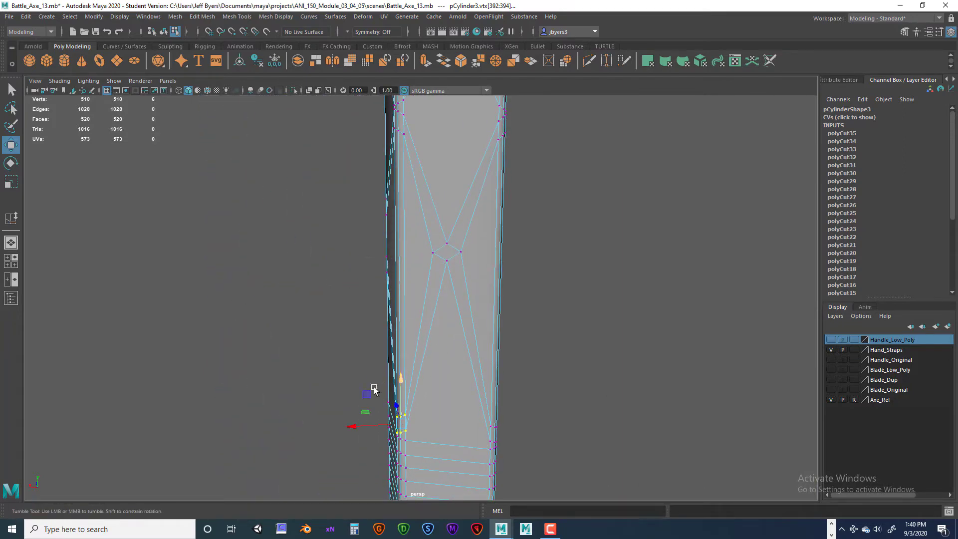
alt+drag(375, 390, 435, 322)
scroll(440, 333, down, 6)
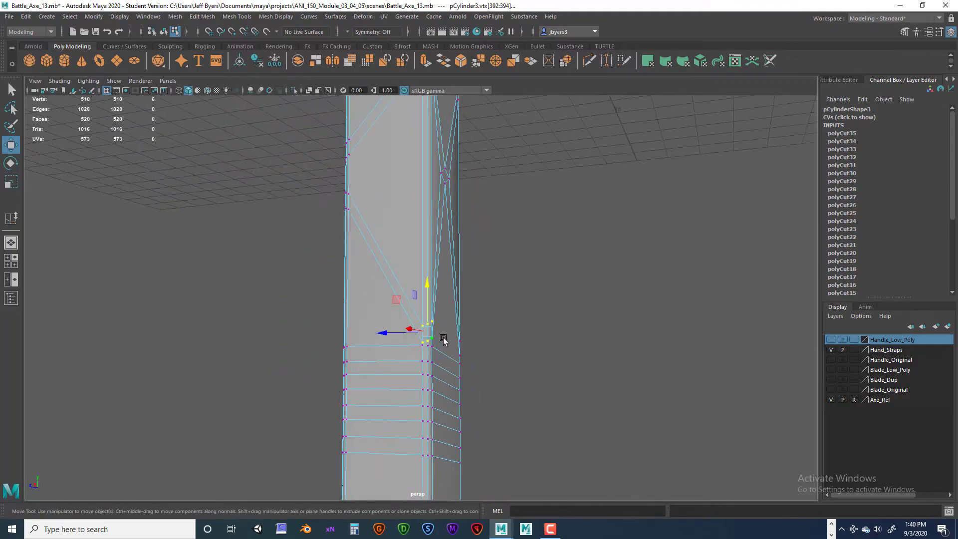
click(490, 363)
- Compare the strap ends above the handle's bottom wrap with the axe reference photo
mouse_move(344, 378)
alt+mouse_down()
mouse_move(460, 380)
mouse_move(368, 387)
mouse_move(454, 384)
mouse_move(398, 372)
mouse_move(436, 330)
mouse_move(411, 399)
mouse_move(357, 380)
alt+mouse_up()
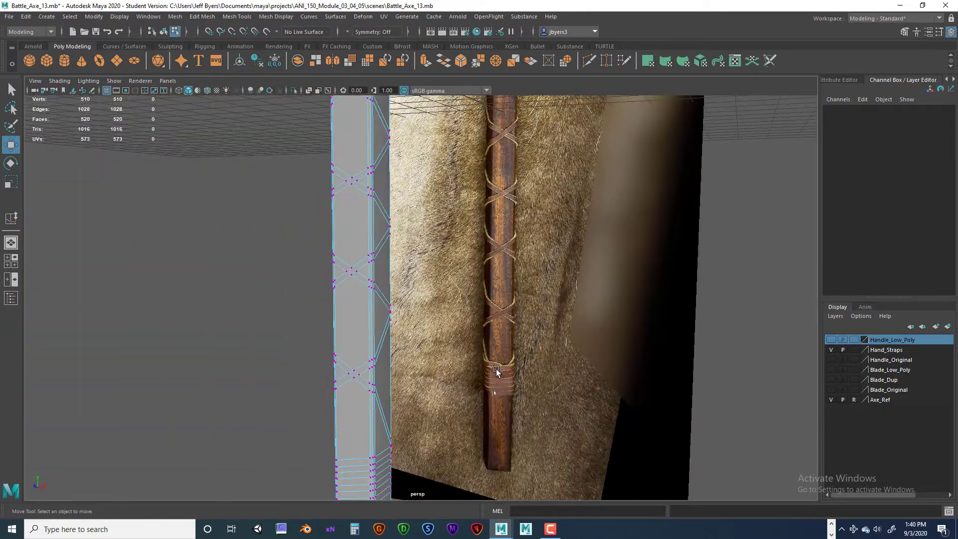
alt+drag(513, 374, 531, 376)
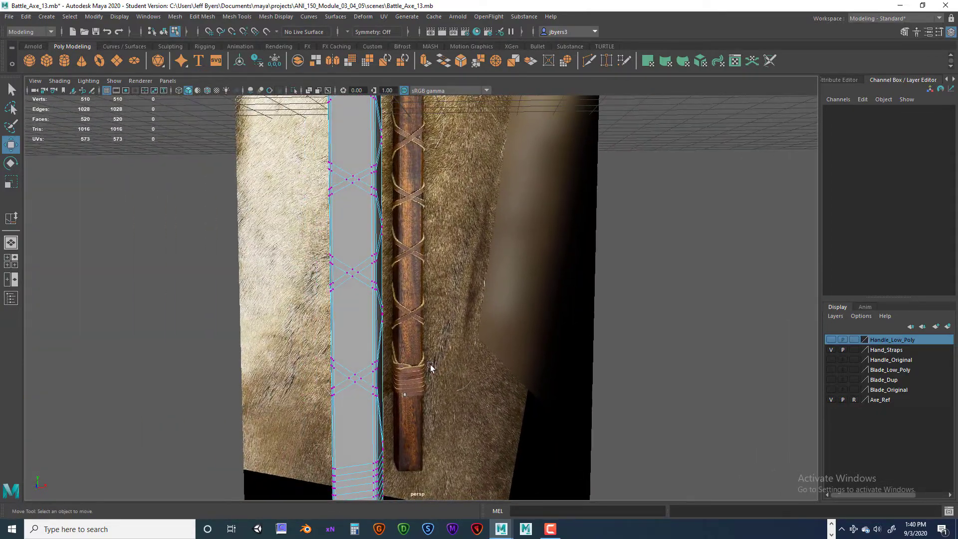
alt+drag(412, 375, 382, 364)
alt+right_drag(382, 364, 395, 383)
alt+middle_drag(408, 393, 435, 368)
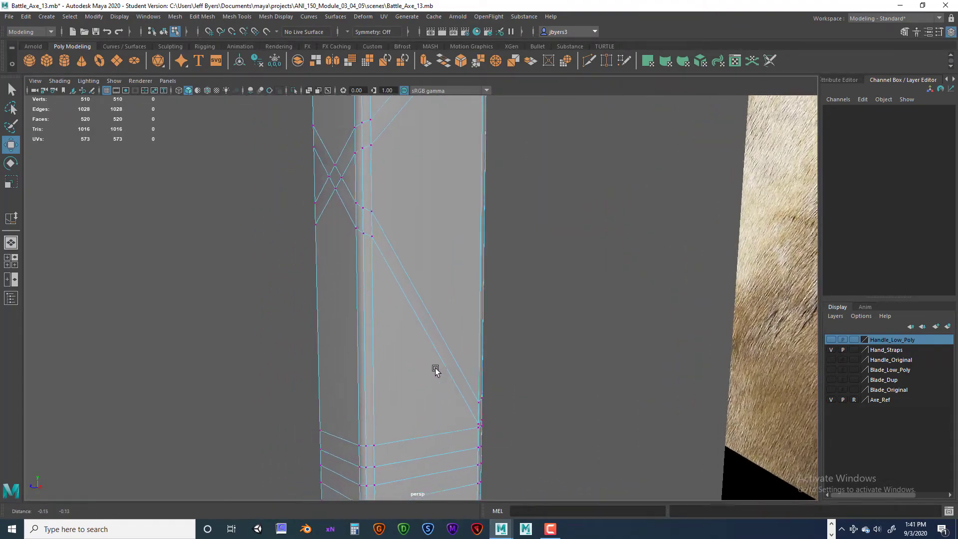
alt+drag(372, 426, 420, 417)
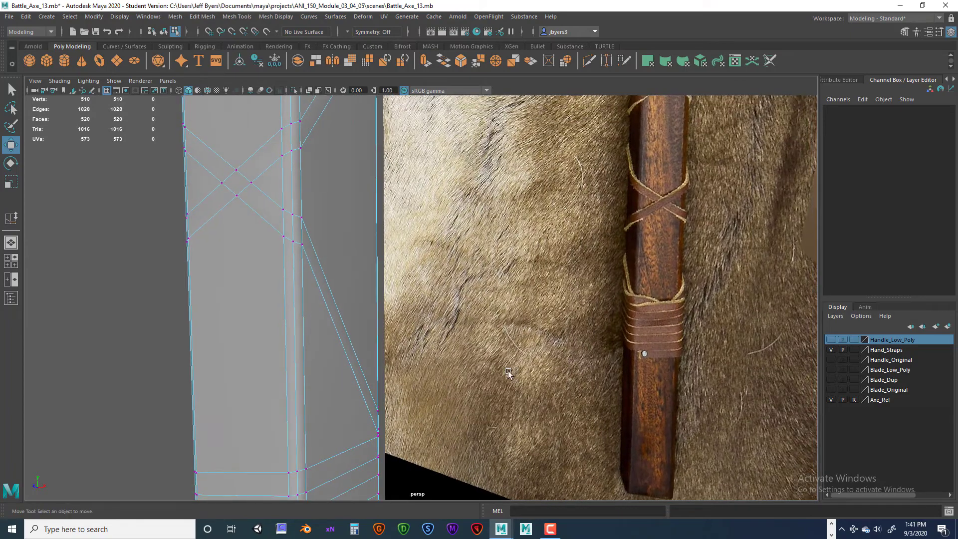
alt+drag(332, 435, 307, 444)
alt+drag(346, 411, 355, 409)
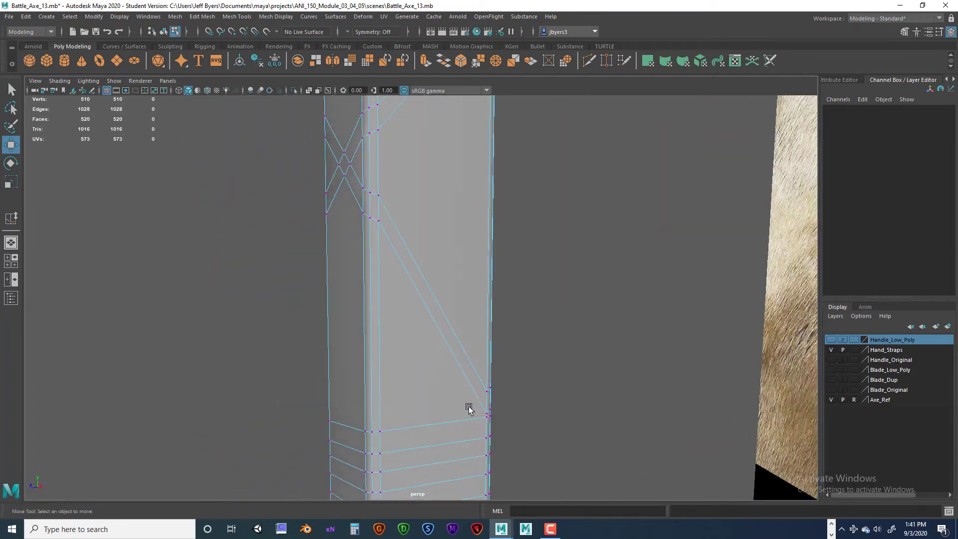
- Multi-Cut the handle mesh from the side face's lower diagonal strap edge around the front corner down to the bottom wrap's top line
right_click(476, 254)
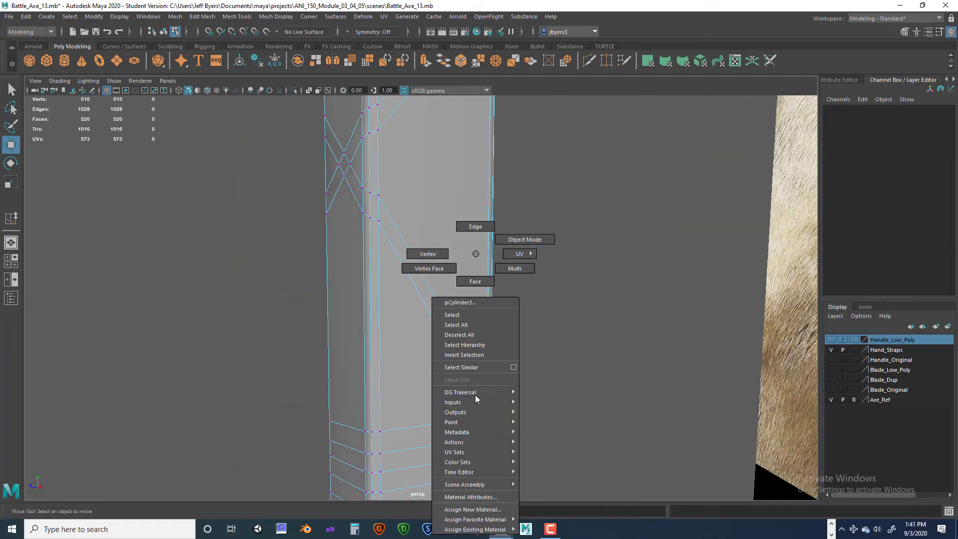
click(450, 316)
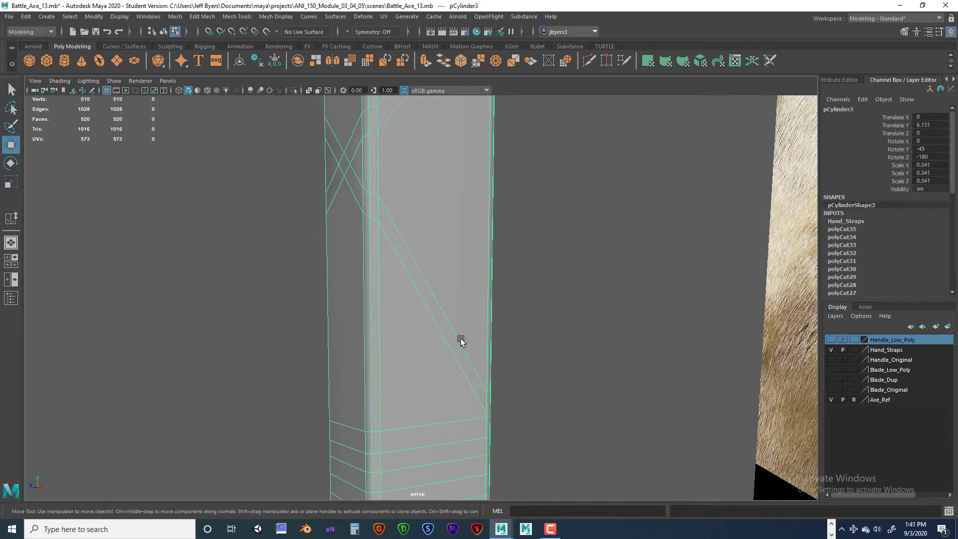
shift+right_drag(456, 263, 396, 276)
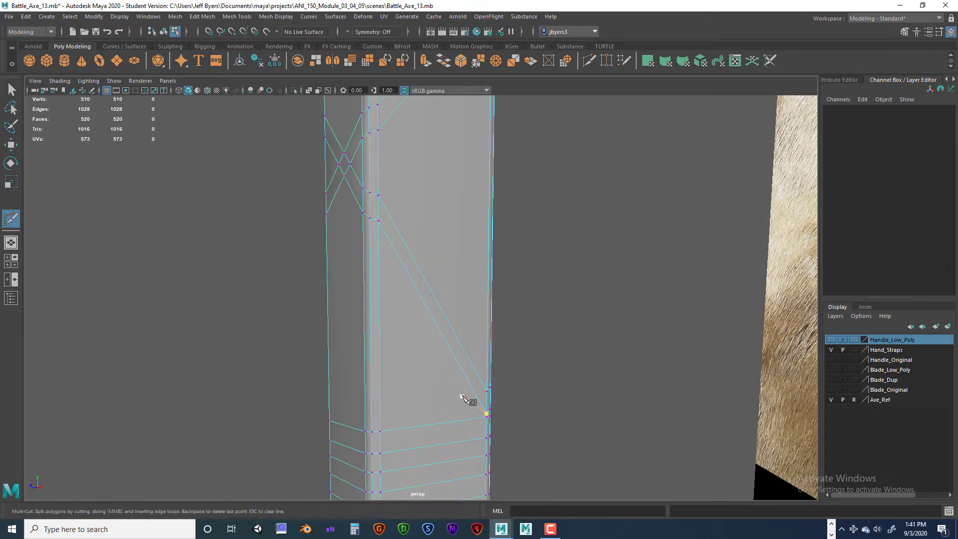
scroll(463, 396, up, 2)
alt+middle_drag(494, 414, 495, 392)
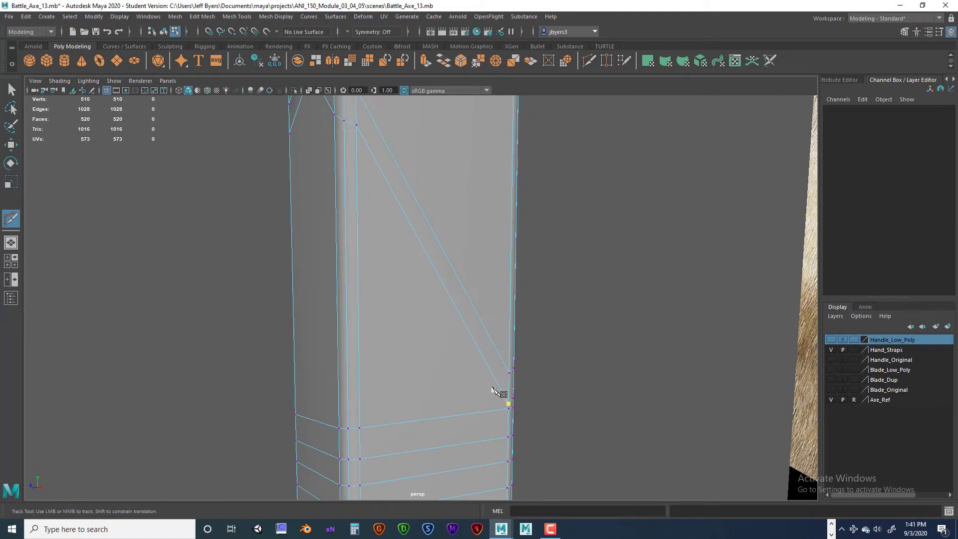
alt+drag(440, 398, 417, 404)
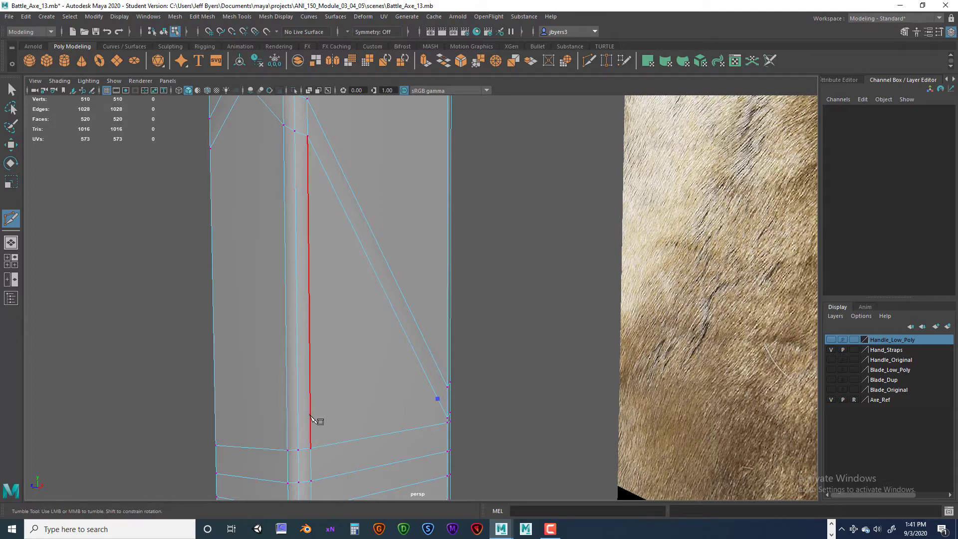
click(310, 414)
click(298, 416)
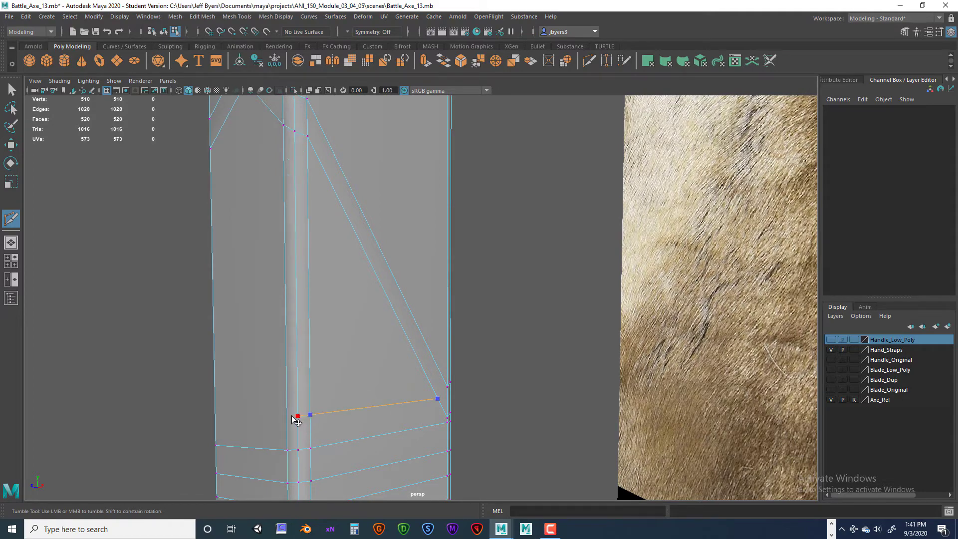
alt+drag(292, 417, 504, 345)
alt+middle_drag(503, 345, 598, 363)
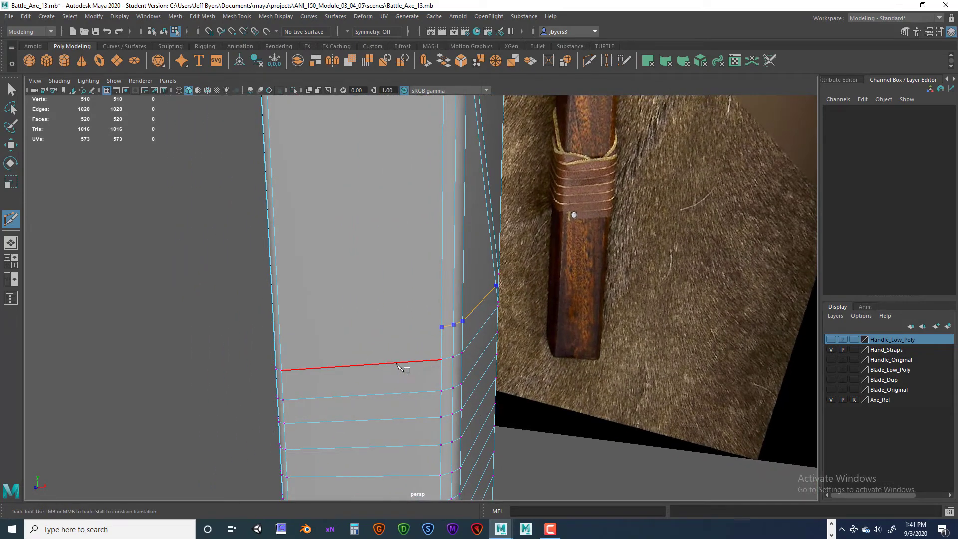
click(396, 363)
key(Return)
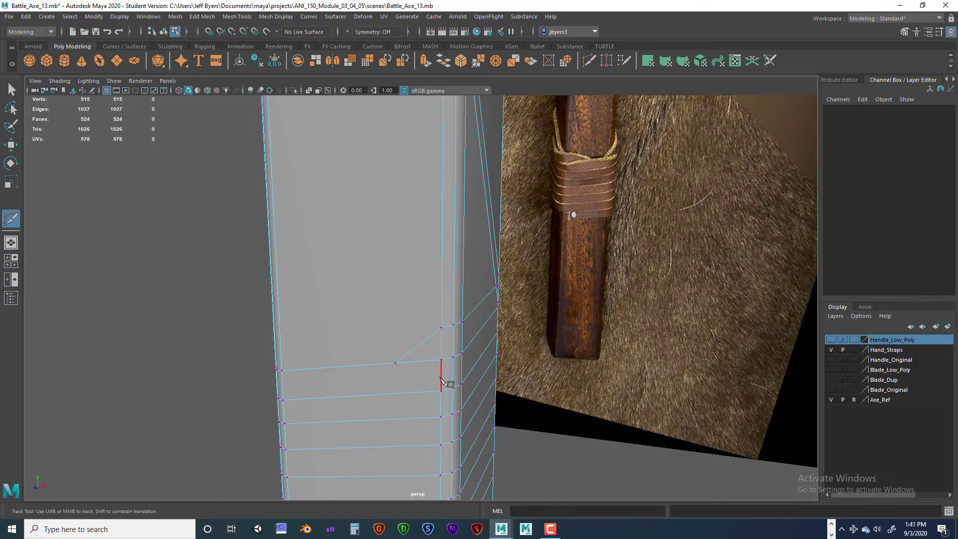
- Multi-Cut a second line below the strap end's cut, from the side face's diagonal strap around the front corner to the bottom wrap's top line
alt+drag(441, 381, 475, 383)
alt+middle_drag(476, 384, 246, 387)
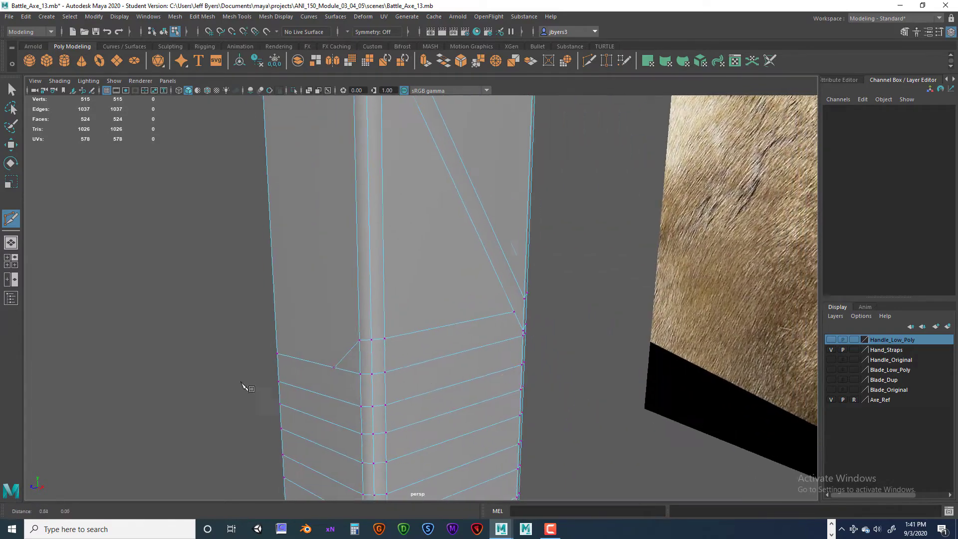
click(517, 325)
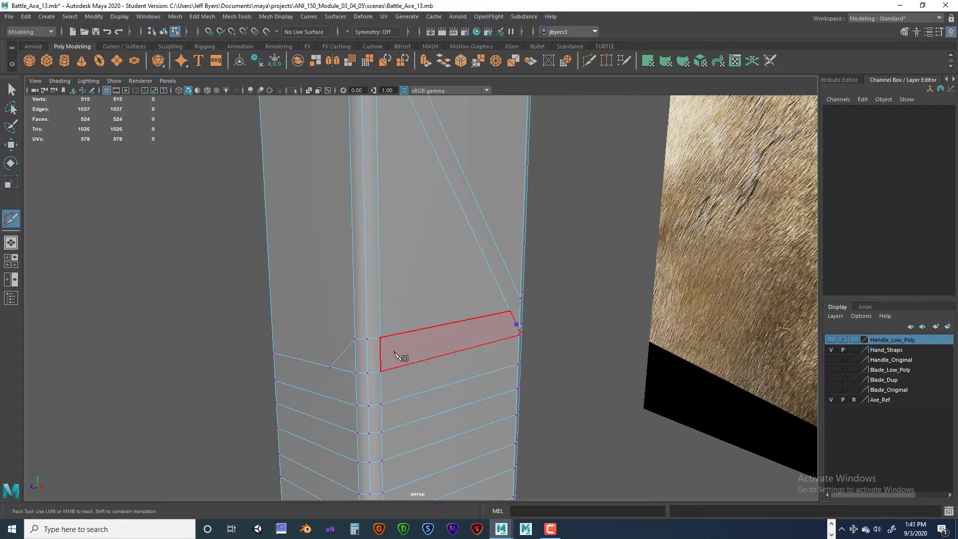
click(381, 357)
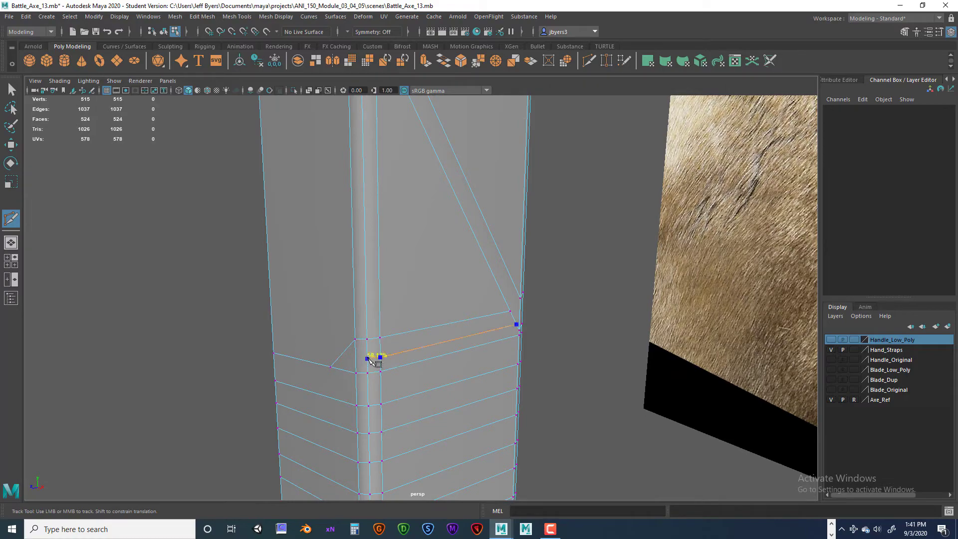
click(355, 360)
alt+drag(402, 353, 466, 357)
click(269, 410)
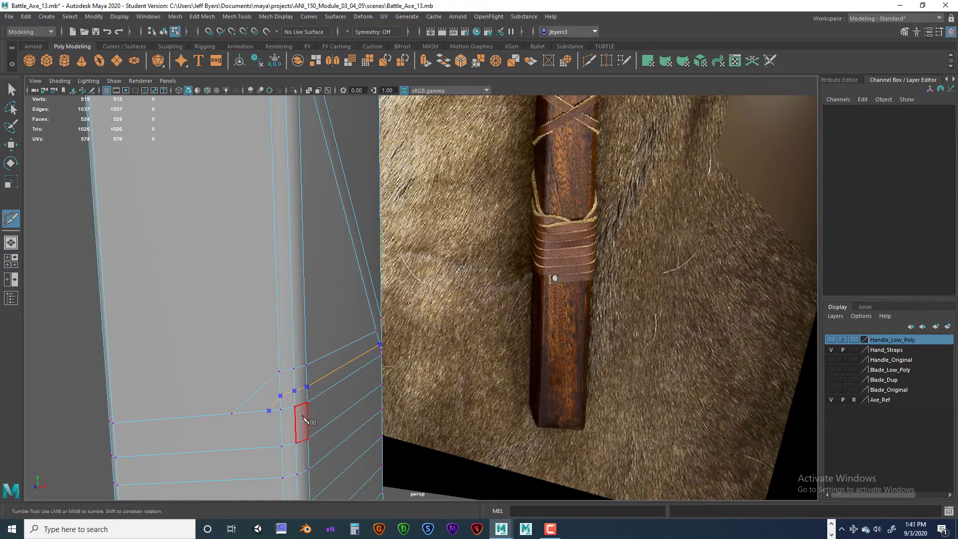
alt+drag(314, 424, 435, 389)
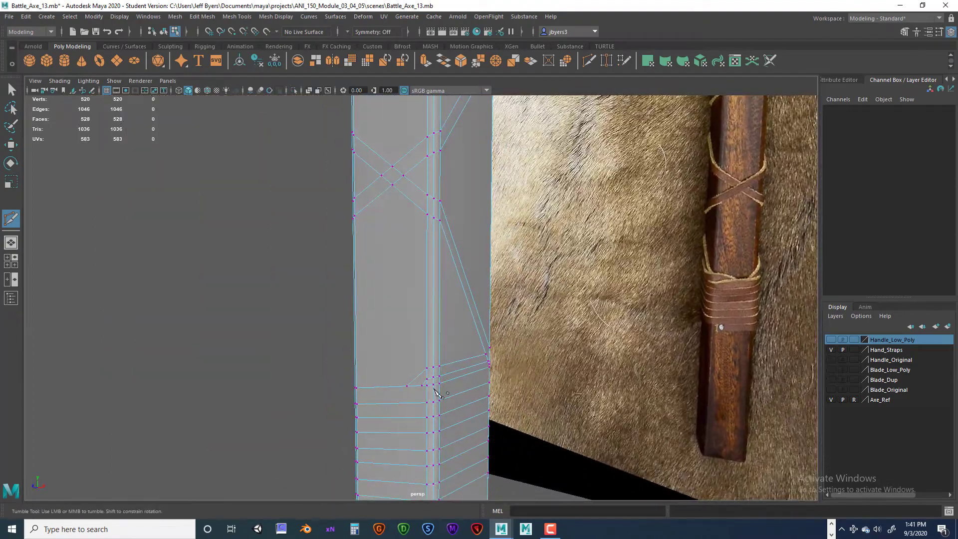
- Multi-Cut from the opposite side face's lower diagonal strap edge around the other front corner to the bottom wrap's top line
alt+drag(702, 285, 706, 328)
alt+drag(449, 415, 530, 387)
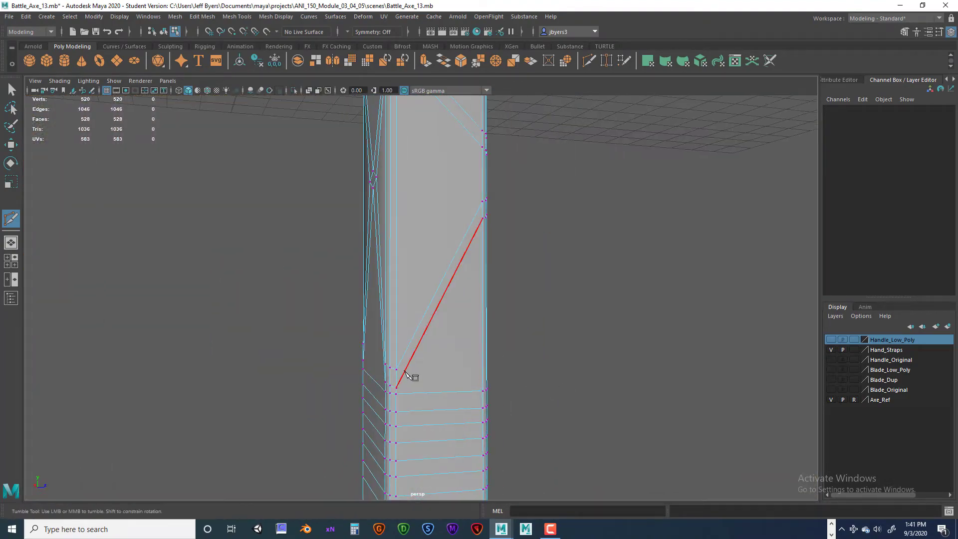
click(397, 386)
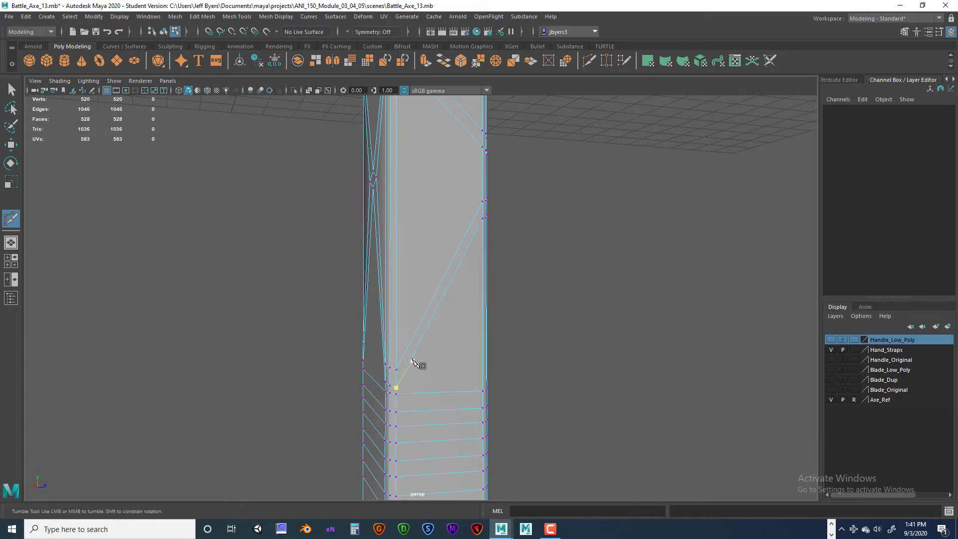
key(Escape)
click(414, 357)
alt+drag(417, 361, 467, 379)
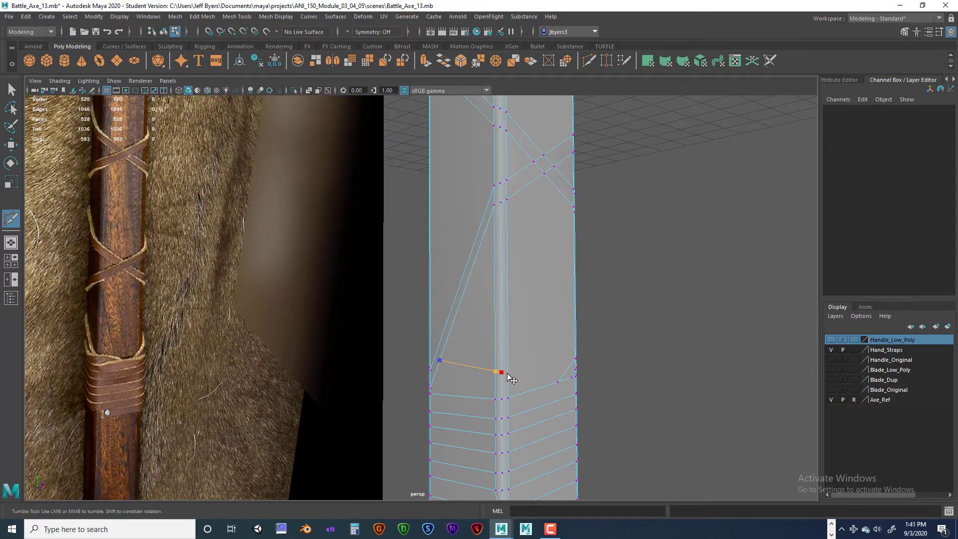
click(507, 373)
alt+drag(528, 387, 453, 368)
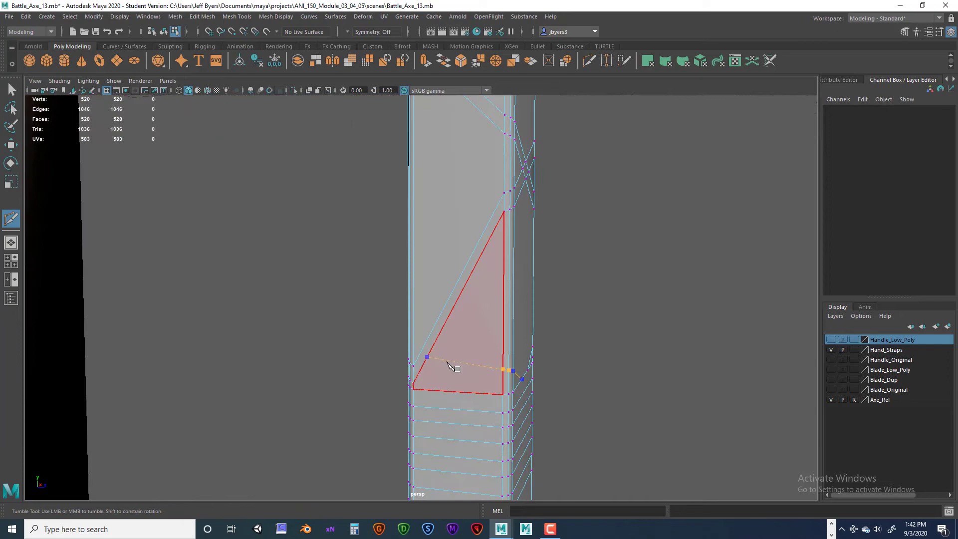
click(422, 367)
alt+drag(436, 373, 480, 394)
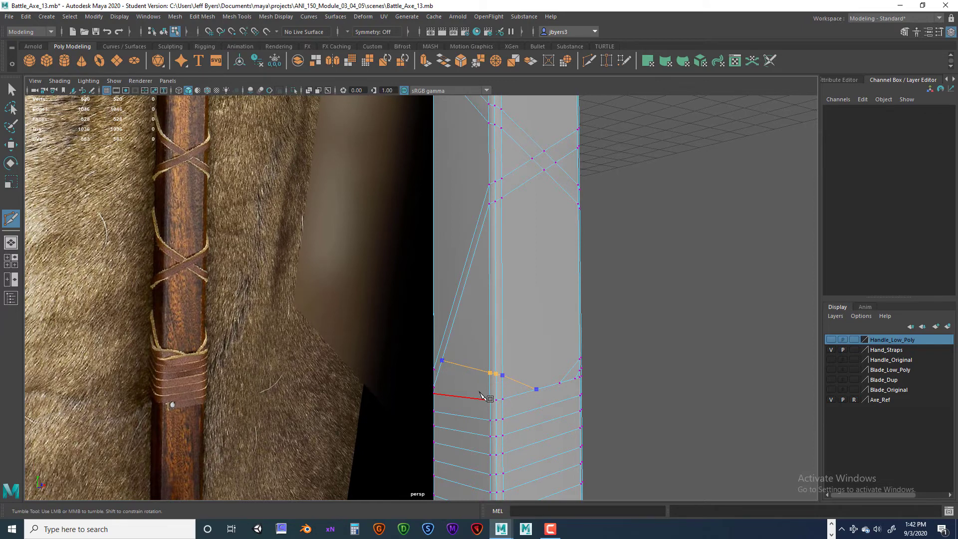
key(Return)
- Multi-Cut a parallel second line below it, around that front corner to the wrap's top line, to give the opposite strap end its width
alt+drag(487, 396, 439, 369)
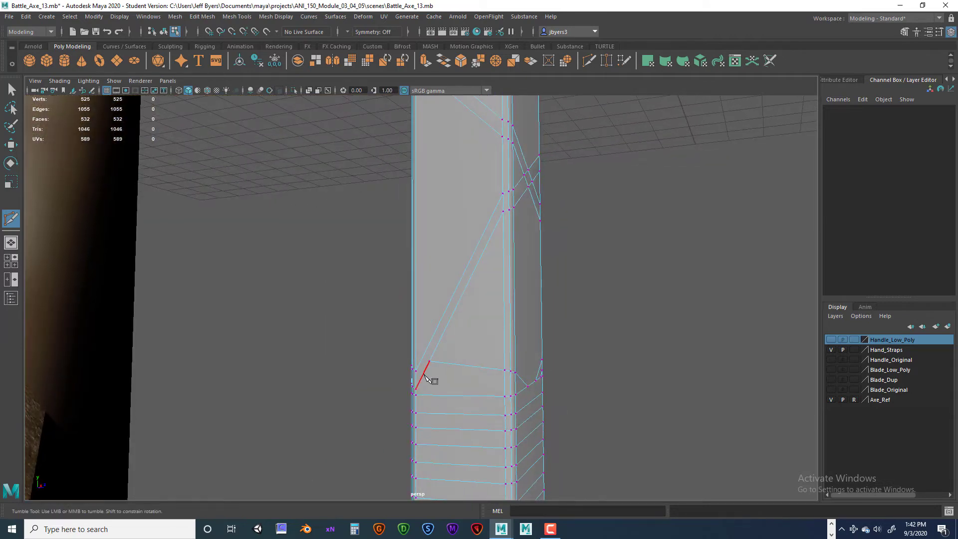
click(424, 374)
mouse_move(487, 393)
alt+mouse_down()
mouse_move(520, 394)
mouse_move(495, 392)
alt+mouse_up()
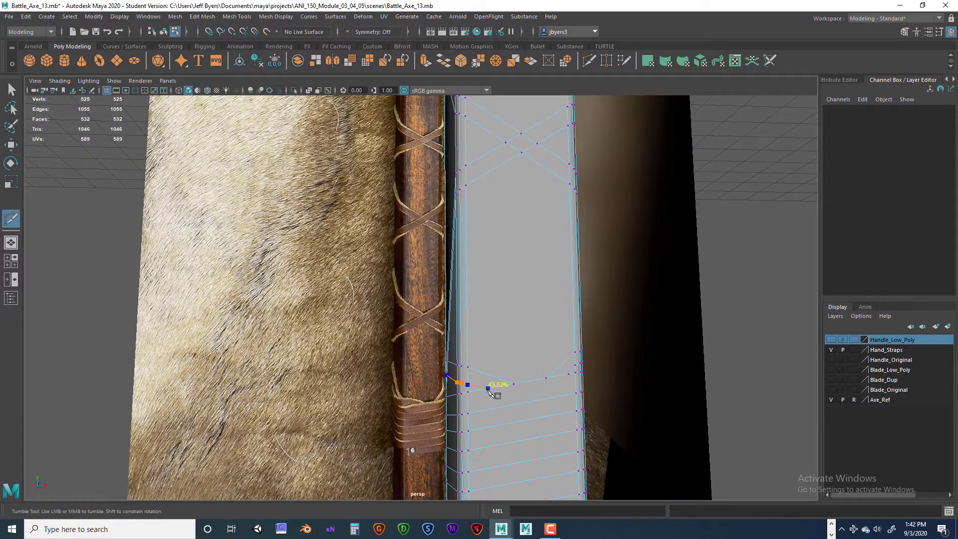
click(484, 389)
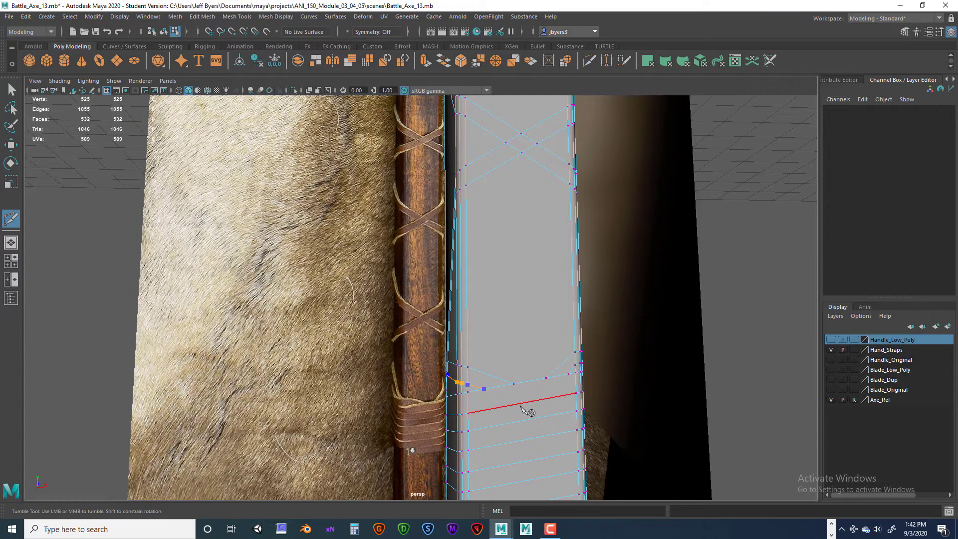
alt+drag(521, 402, 459, 373)
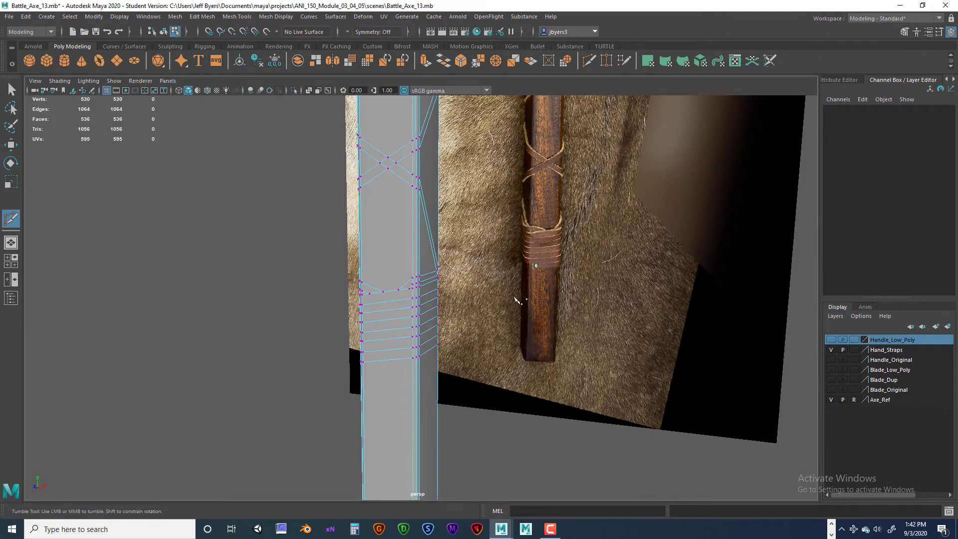
- Multi-Cut an extra strap line below the bottom wrap, across the front face and around the corner up to the side face's lowest wrap line
mouse_move(516, 299)
alt+mouse_down()
mouse_move(404, 351)
mouse_move(494, 349)
mouse_move(428, 345)
mouse_move(494, 346)
mouse_move(533, 299)
alt+mouse_up()
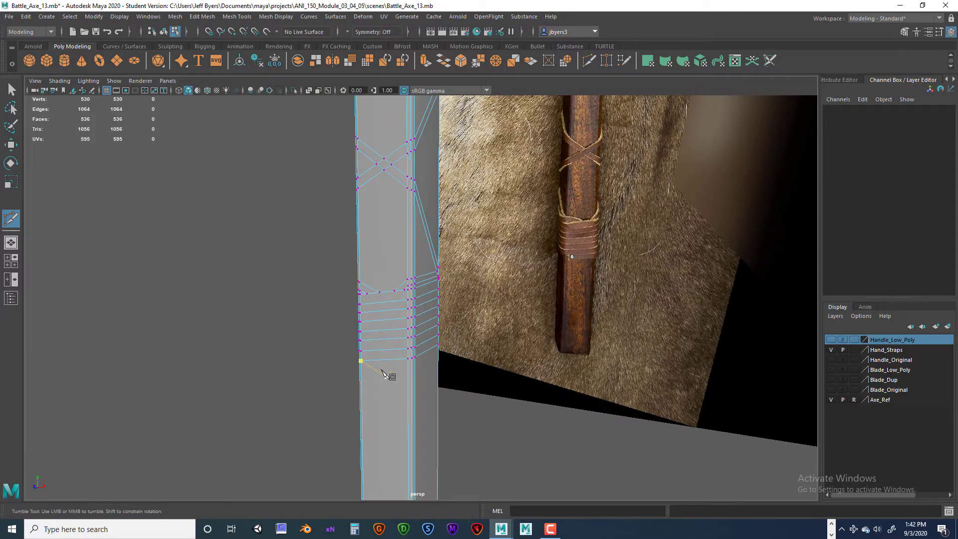
mouse_move(384, 374)
alt+mouse_down()
mouse_move(401, 372)
mouse_move(382, 368)
mouse_move(395, 359)
alt+mouse_up()
alt+middle_drag(386, 361, 391, 394)
scroll(393, 397, up, 3)
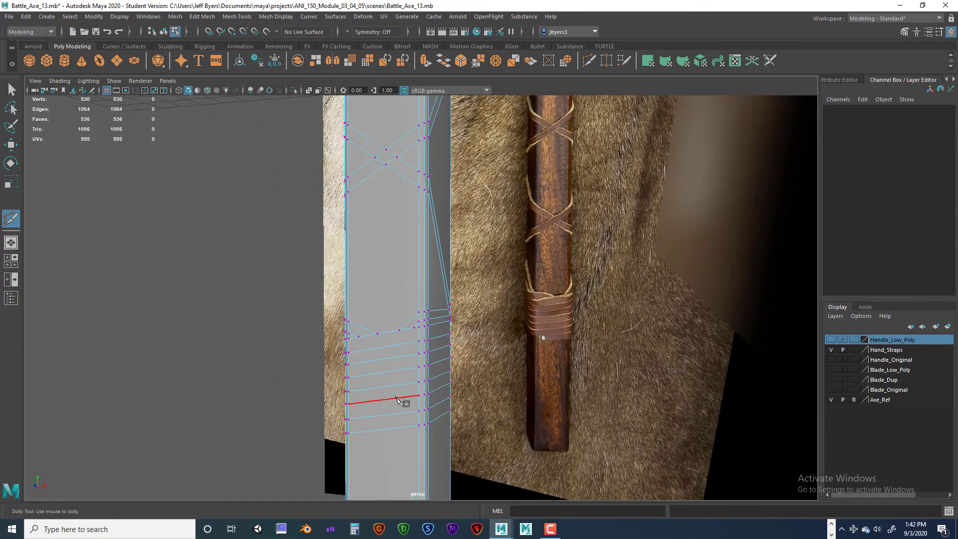
mouse_move(397, 397)
alt+mouse_down()
mouse_move(430, 372)
mouse_move(479, 396)
mouse_move(428, 412)
mouse_move(418, 379)
mouse_move(403, 395)
alt+mouse_up()
scroll(428, 410, up, 2)
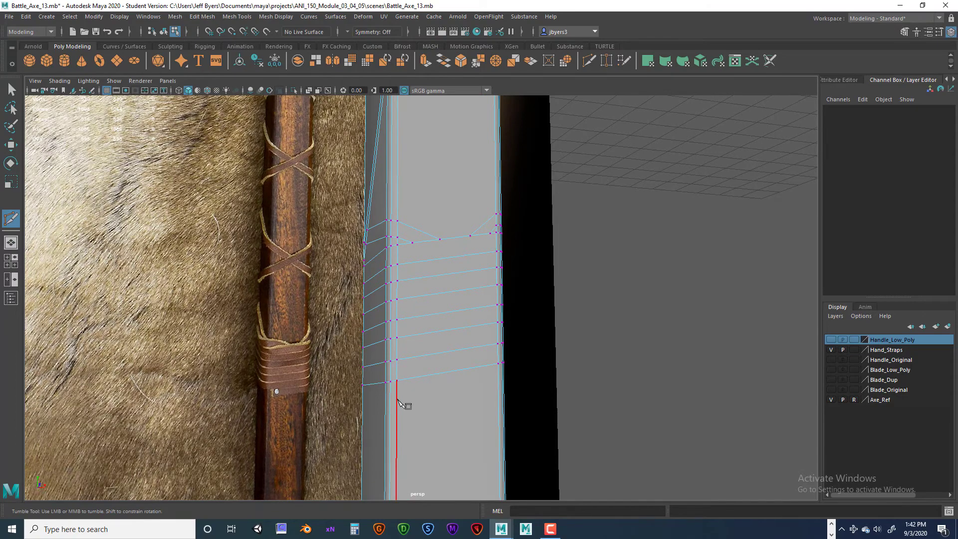
alt+drag(490, 402, 440, 402)
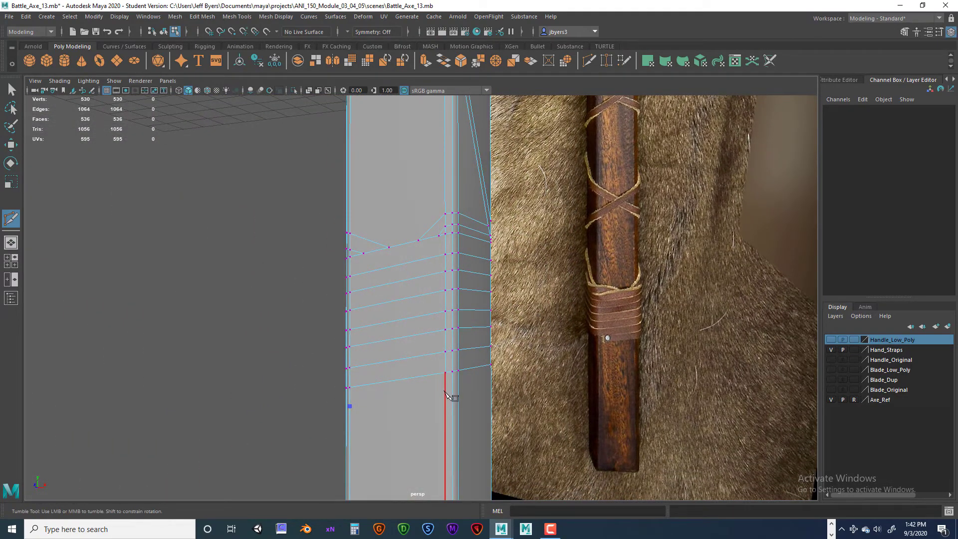
alt+drag(449, 391, 409, 399)
click(410, 396)
click(417, 394)
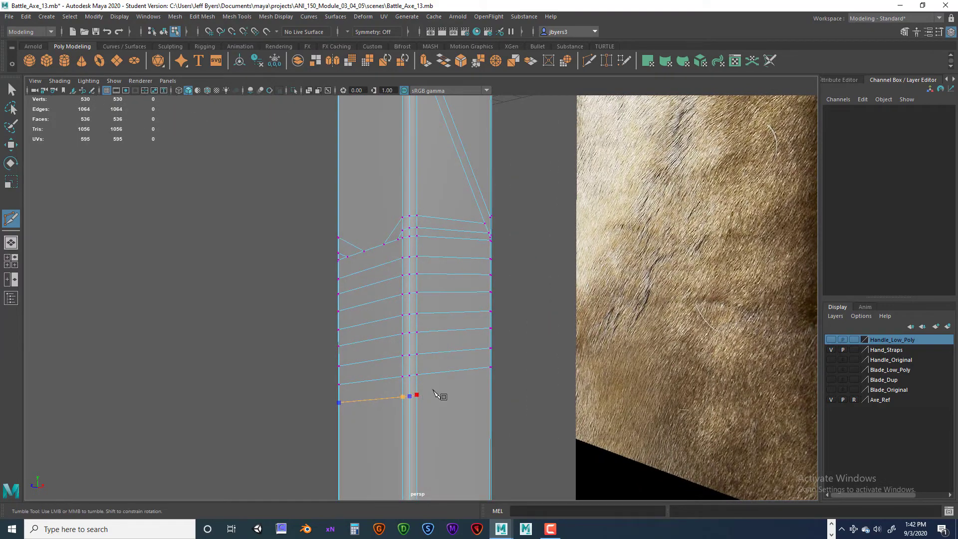
click(478, 369)
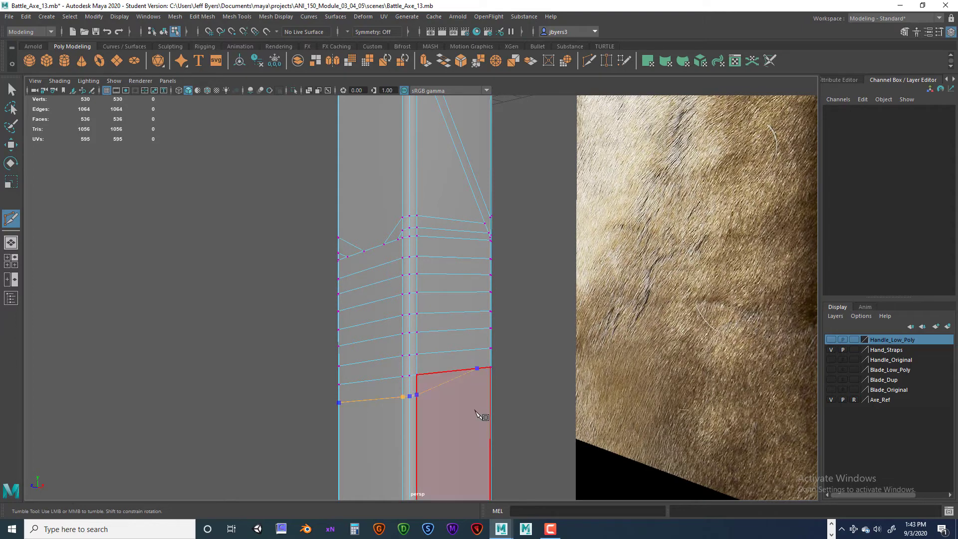
key(Return)
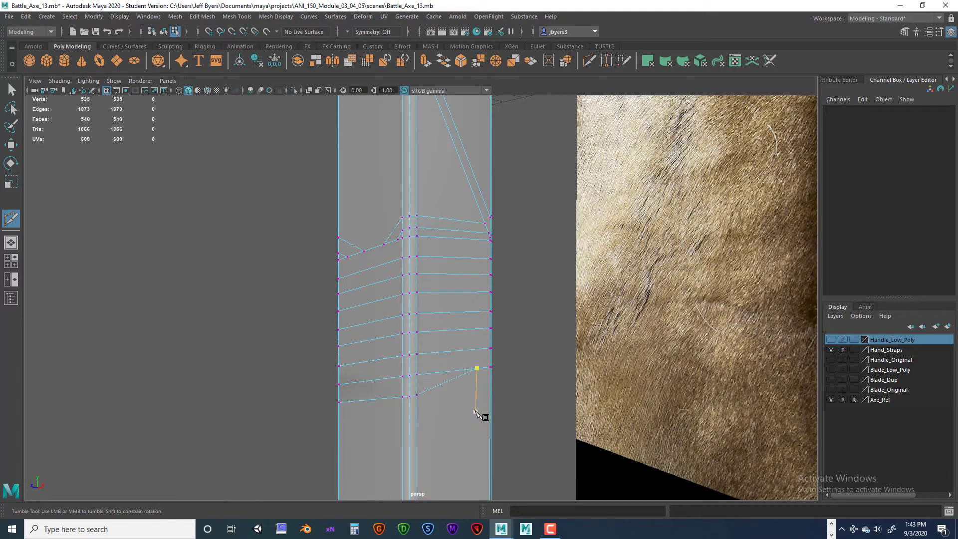
- Multi-Cut a short vertical edge between the two lowest wrap lines on the front face to close off the strap's end
alt+drag(378, 443, 411, 390)
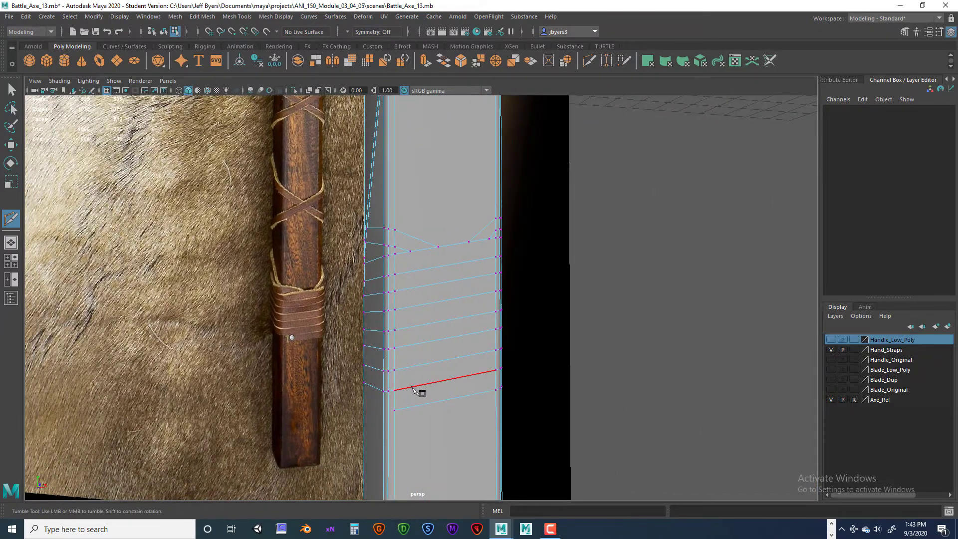
click(412, 387)
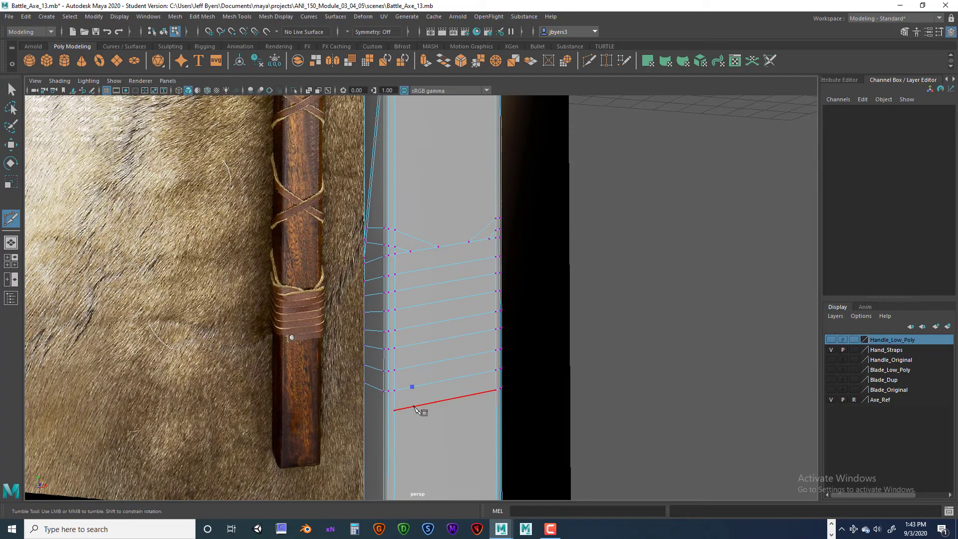
click(414, 406)
right_click(458, 429)
- Compare the straps below the handle's upper wrap with the axe reference photo
alt+right_drag(521, 457, 435, 375)
alt+middle_drag(435, 374, 430, 441)
click(421, 374)
alt+drag(451, 407, 430, 423)
alt+middle_drag(430, 423, 437, 400)
alt+drag(440, 357, 415, 360)
key(ctrl+z)
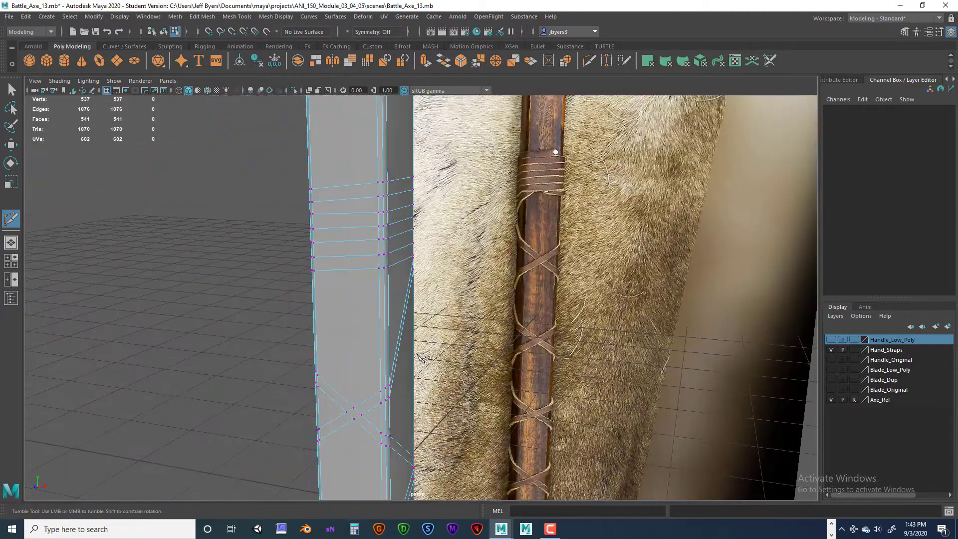
alt+drag(364, 320, 366, 326)
alt+middle_drag(366, 326, 403, 403)
alt+drag(406, 405, 568, 333)
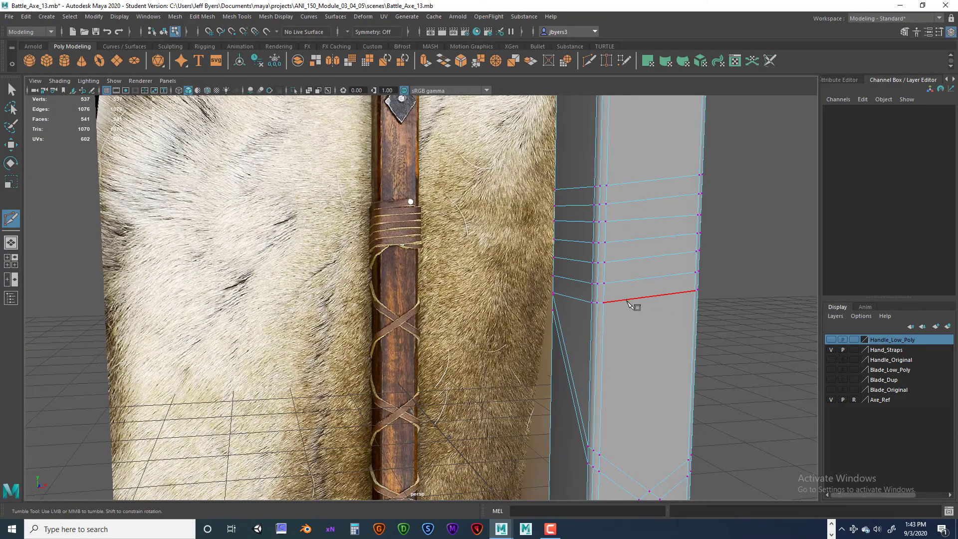
- Multi-Cut from the upper wrap's lowest line on the front face around the front corner, across the side face's diagonal strap to the back corner
click(617, 302)
alt+drag(574, 359, 577, 405)
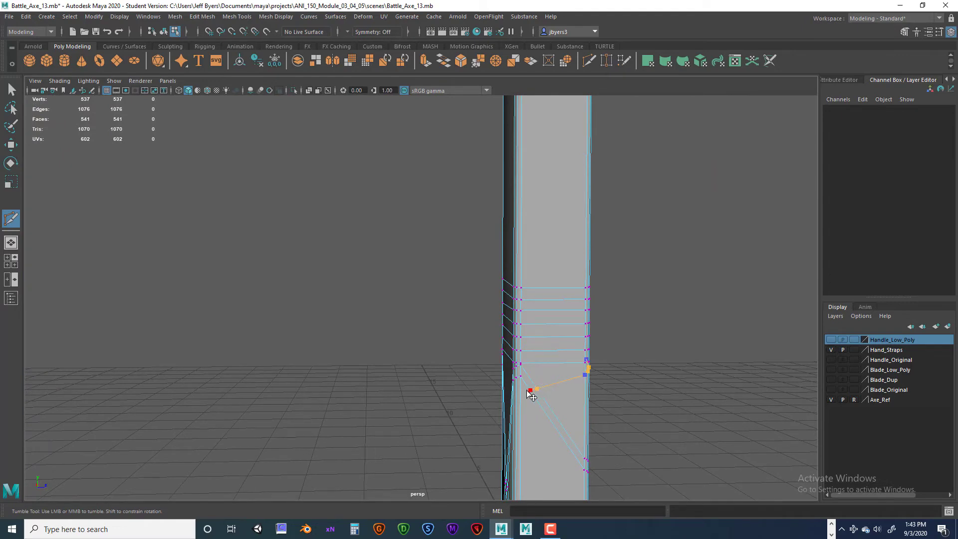
click(523, 389)
mouse_move(547, 418)
alt+mouse_down()
mouse_move(584, 419)
mouse_move(531, 417)
mouse_move(541, 419)
alt+mouse_up()
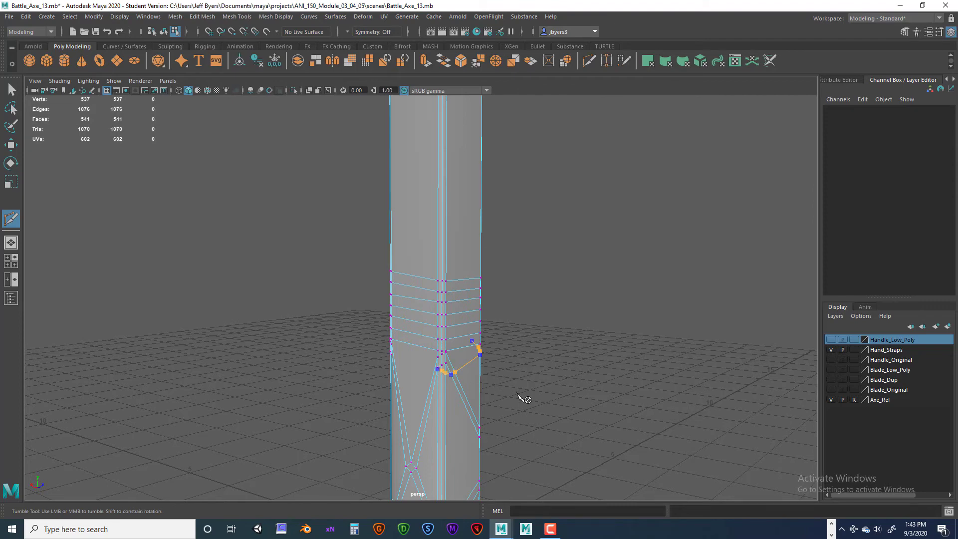
key(Return)
alt+drag(465, 413, 439, 407)
alt+right_drag(440, 407, 504, 419)
alt+drag(504, 419, 583, 421)
alt+middle_drag(583, 421, 588, 383)
alt+right_drag(588, 383, 626, 389)
click(538, 374)
scroll(559, 384, up, 2)
scroll(564, 387, down, 3)
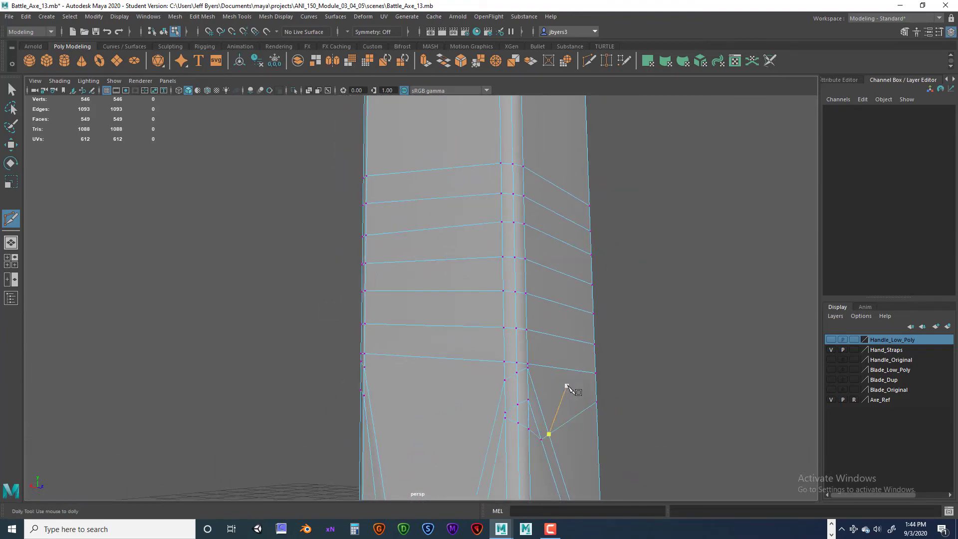
key(ctrl+z)
alt+drag(566, 387, 360, 402)
alt+middle_drag(360, 402, 338, 402)
alt+drag(338, 402, 507, 425)
click(541, 299)
key(ctrl+z)
- Start a parallel second cut on the upper wrap's lowest line and bring it down around the front corner below the first cut
alt+drag(570, 302, 539, 302)
alt+middle_drag(539, 302, 602, 312)
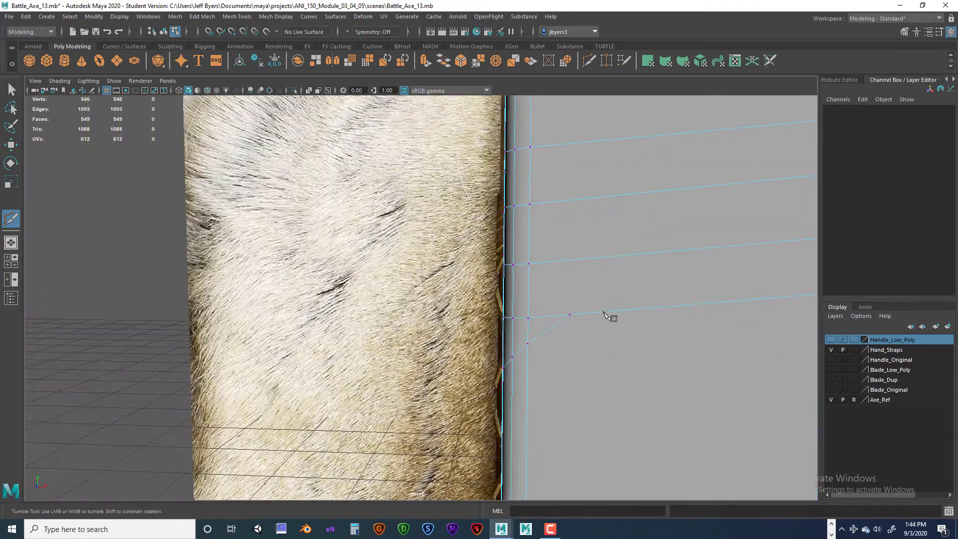
click(613, 313)
scroll(592, 392, down, 4)
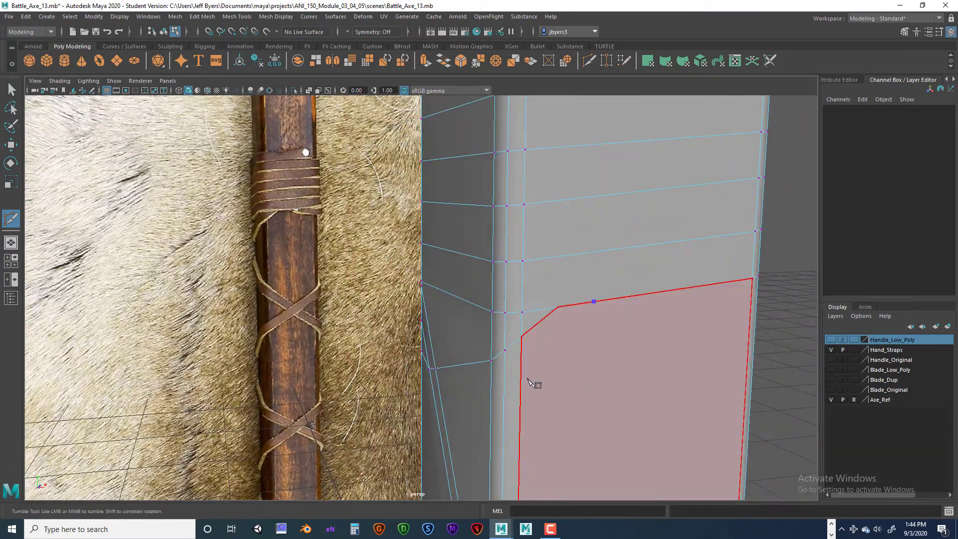
click(521, 370)
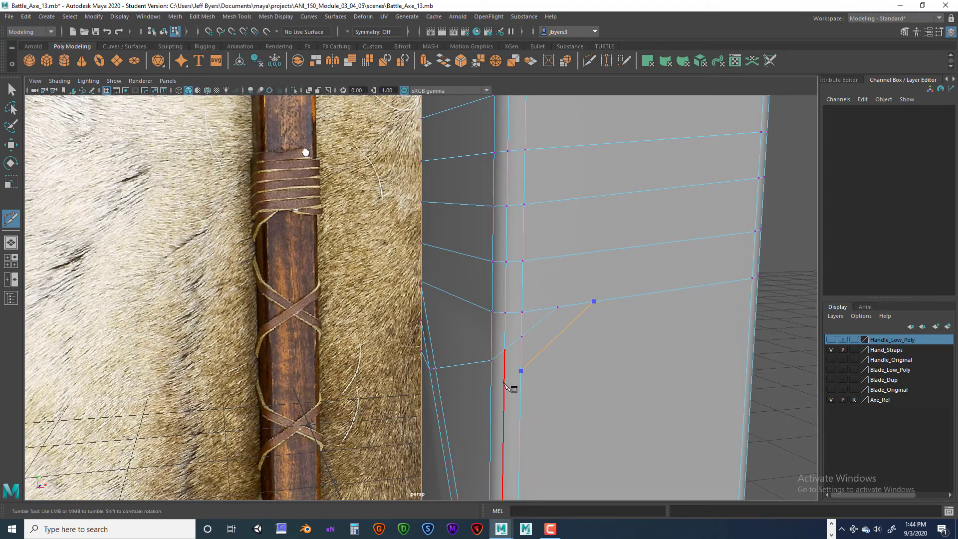
click(503, 384)
click(490, 389)
alt+drag(470, 403, 574, 402)
alt+middle_drag(393, 414, 452, 415)
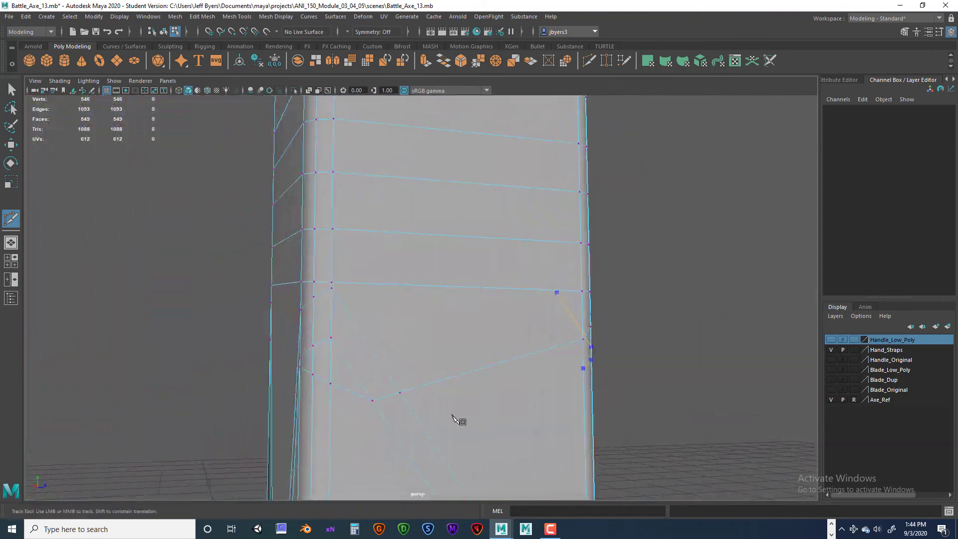
- Continue the second cut across the side face's diagonal strap and around the back corner to the back strap's edge, completing it
click(413, 412)
click(387, 421)
alt+drag(387, 421, 366, 417)
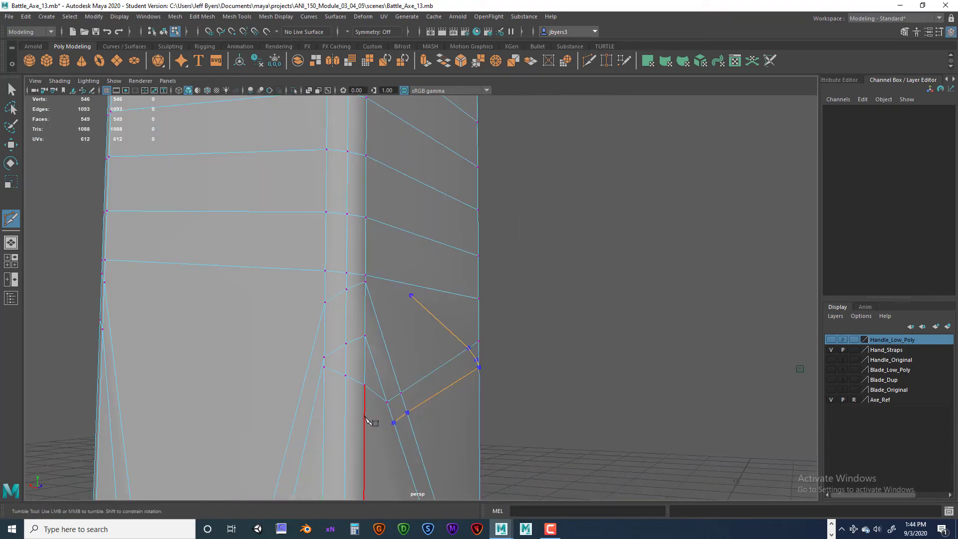
click(364, 418)
click(345, 411)
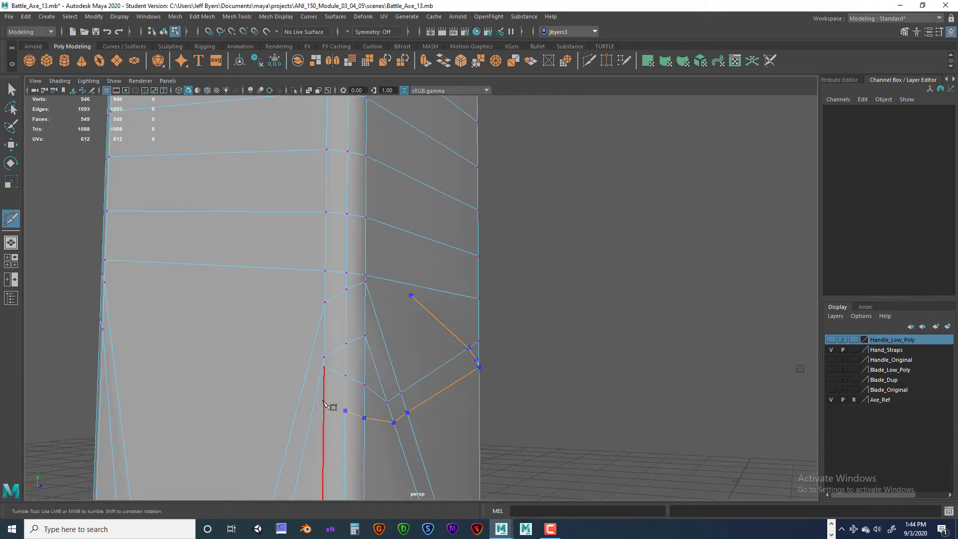
click(324, 401)
click(315, 397)
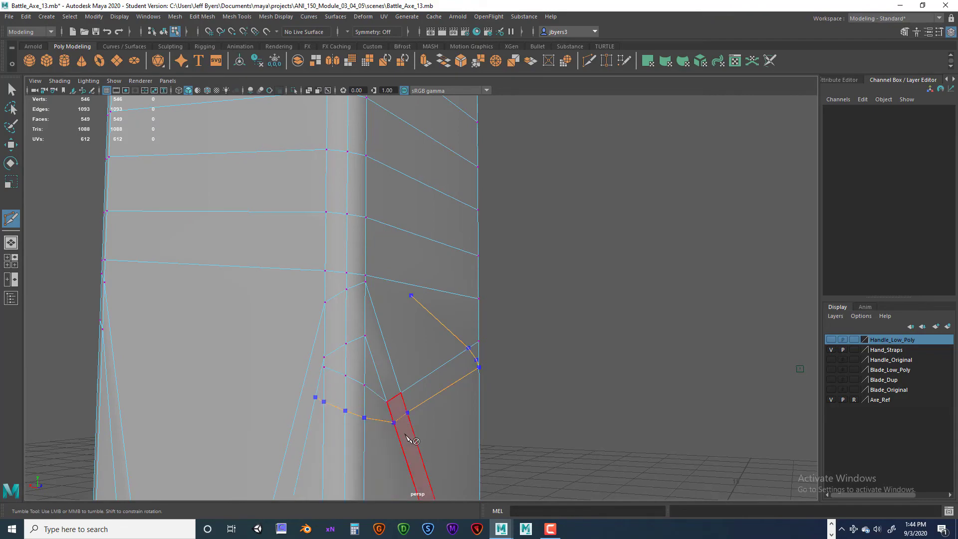
right_click(410, 439)
scroll(417, 443, down, 5)
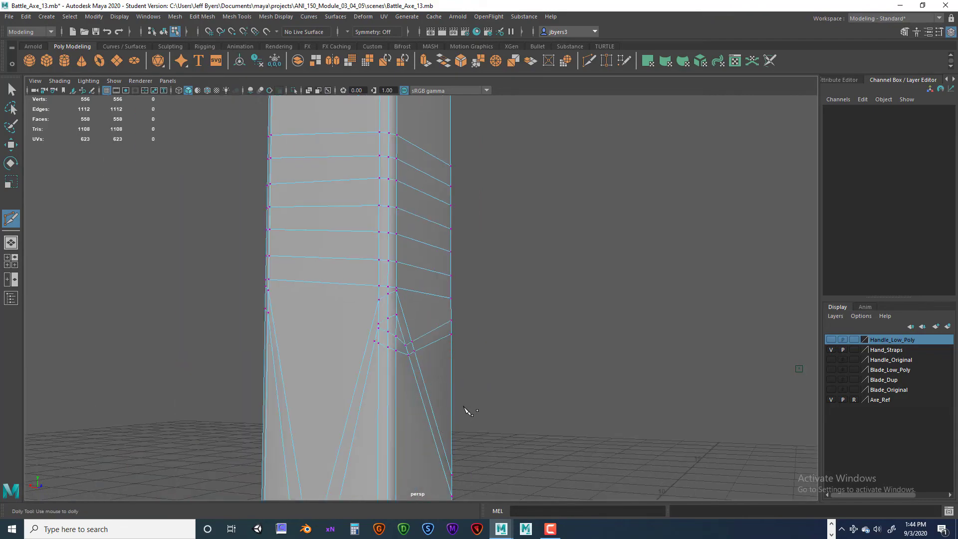
- Multi-Cut from the upper wrap's lowest line on the front face, down around the uncut corner and up the adjoining side face to the wrap line near its far corner
alt+drag(466, 409, 394, 418)
alt+drag(430, 423, 484, 396)
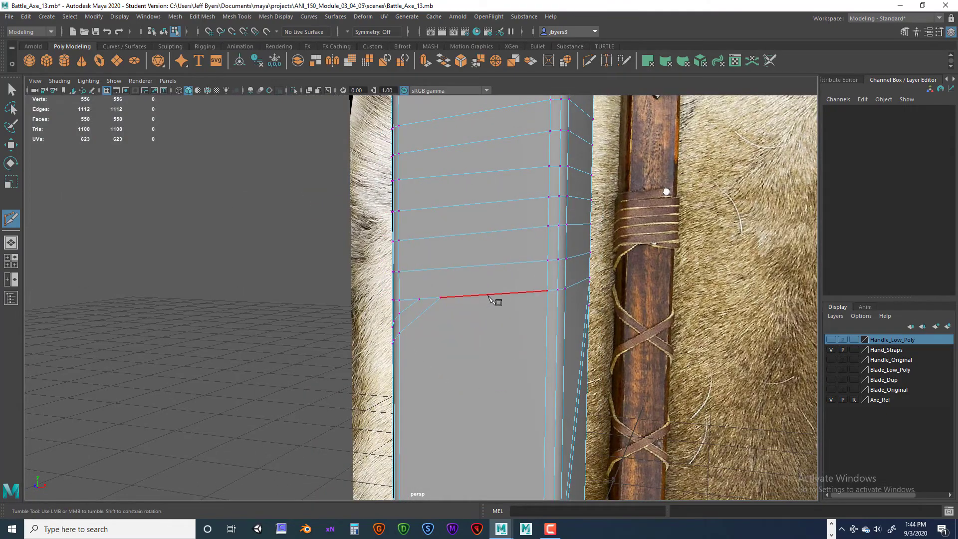
alt+drag(479, 298, 477, 297)
click(547, 290)
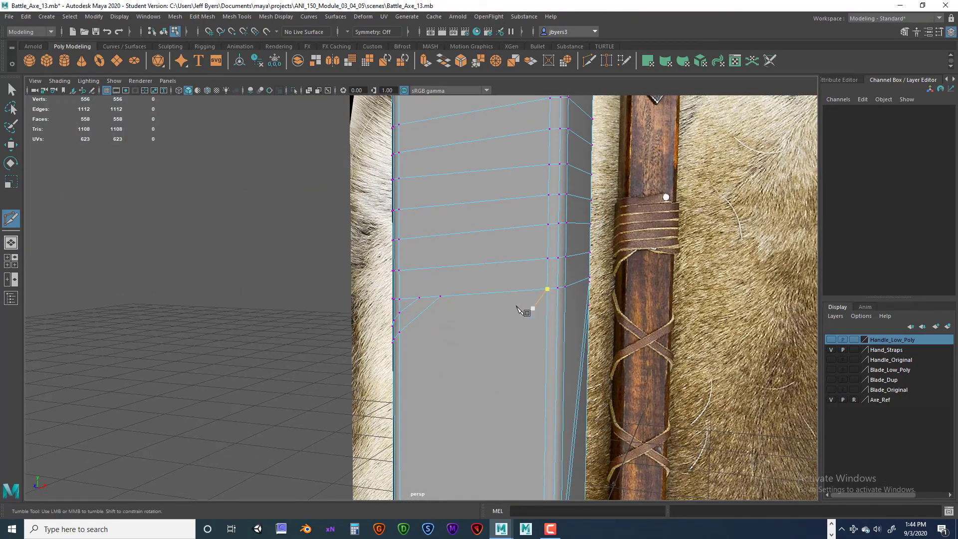
click(475, 293)
alt+drag(547, 310, 524, 332)
click(463, 357)
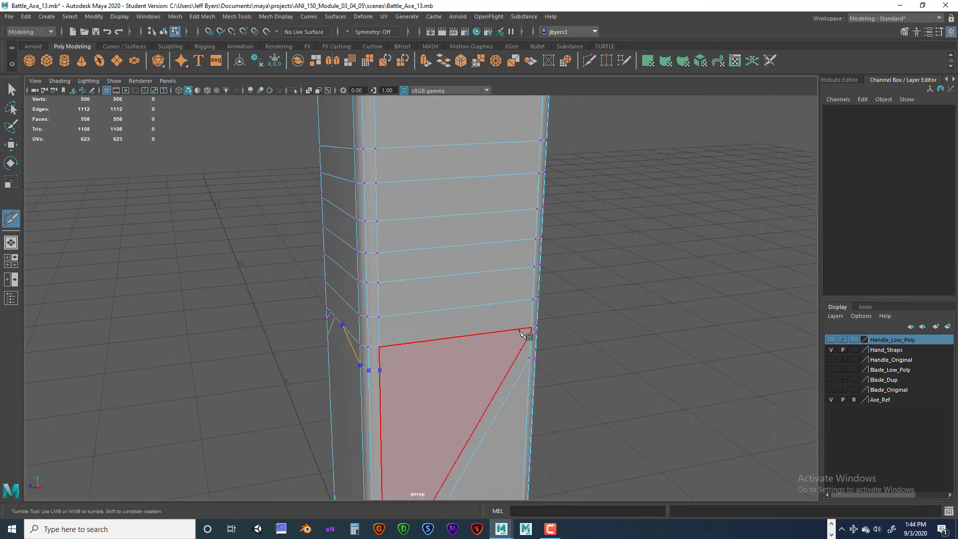
click(519, 331)
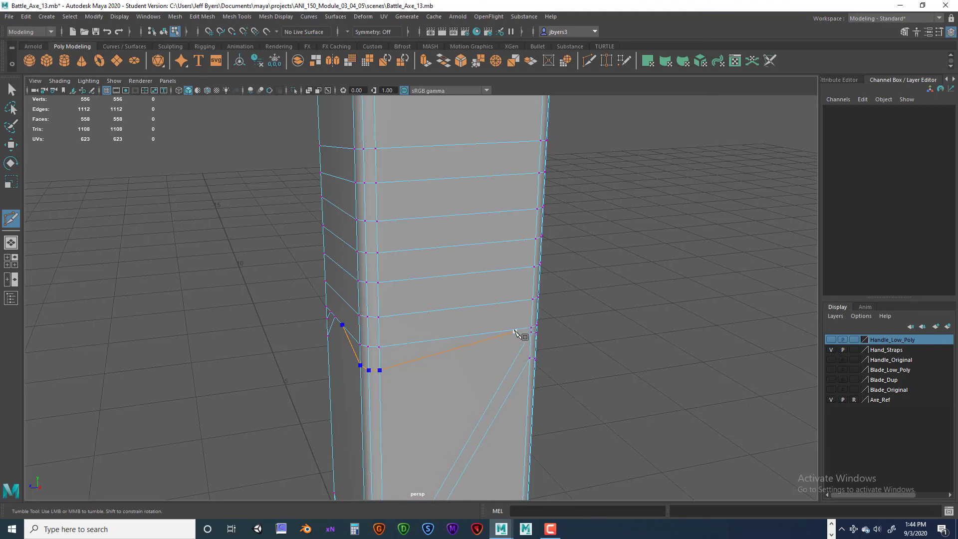
mouse_move(519, 331)
mouse_down()
mouse_move(479, 335)
mouse_move(509, 330)
mouse_up()
key(Return)
click(508, 331)
- Start a Multi-Cut on the front face at the corner end of the upper wrap's third line from the bottom
scroll(465, 417, down, 4)
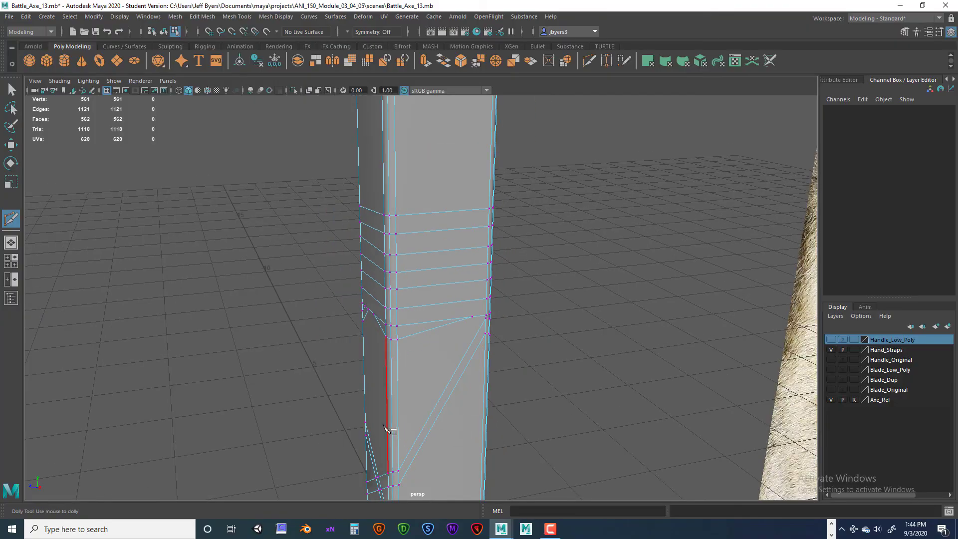
alt+drag(386, 425, 467, 418)
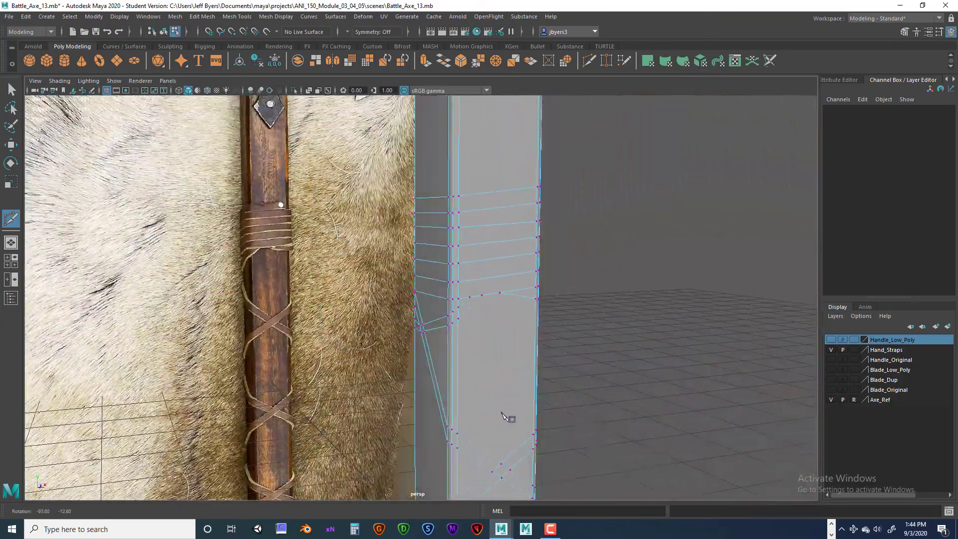
alt+drag(506, 419, 447, 419)
scroll(399, 301, up, 3)
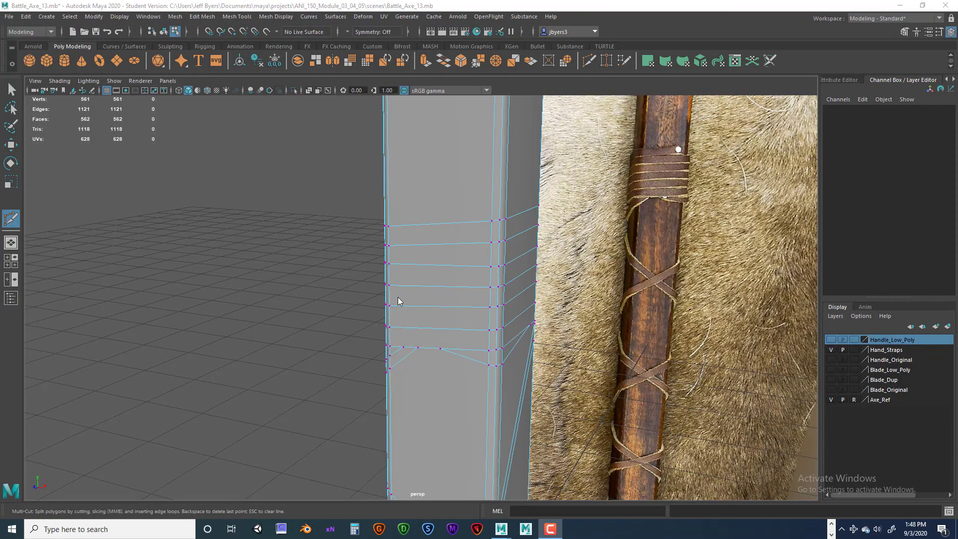
click(490, 307)
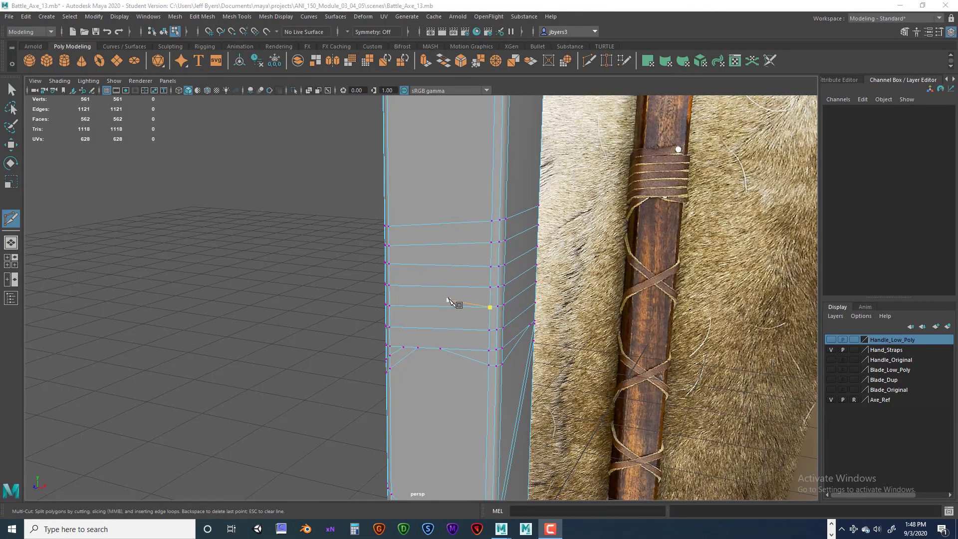